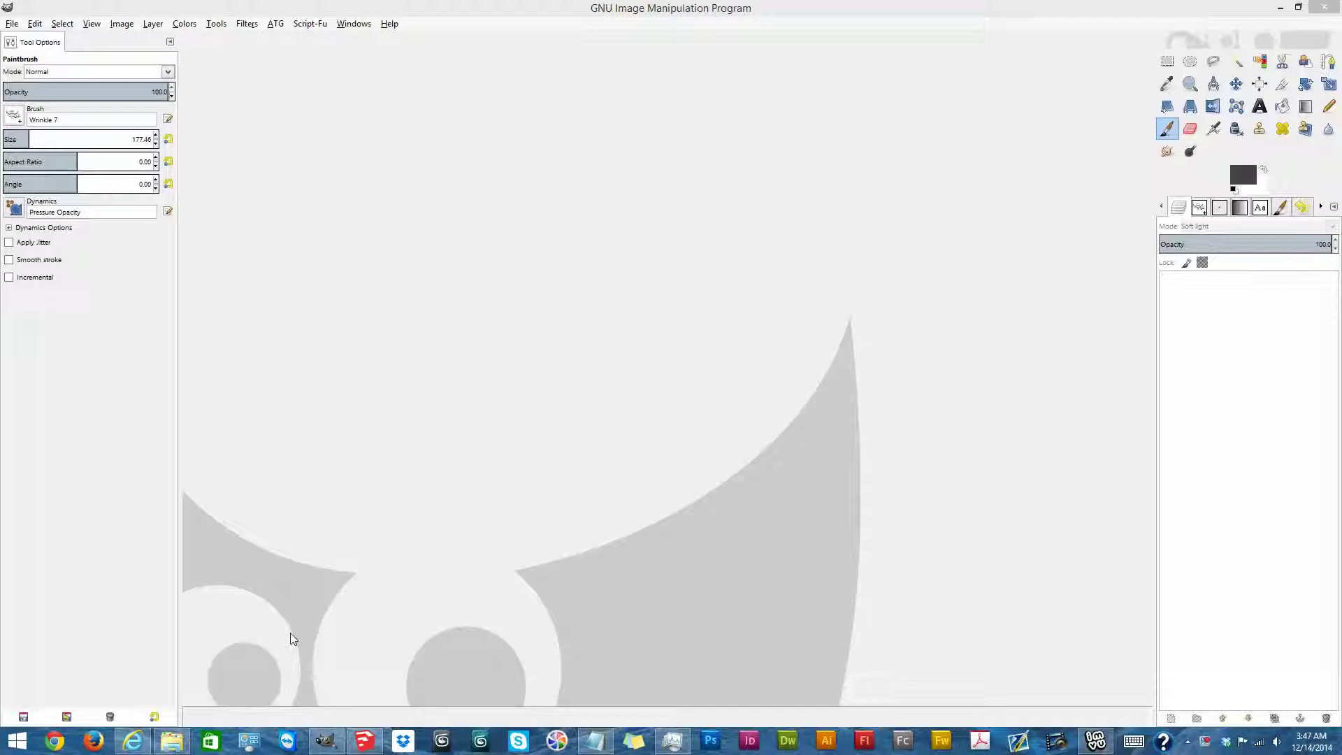
Switch to the web browser, find the It's My Dress Generator listing on the IMVU group page, and return to GIMP.
left_click(134, 743)
scroll(767, 409, "down", 10)
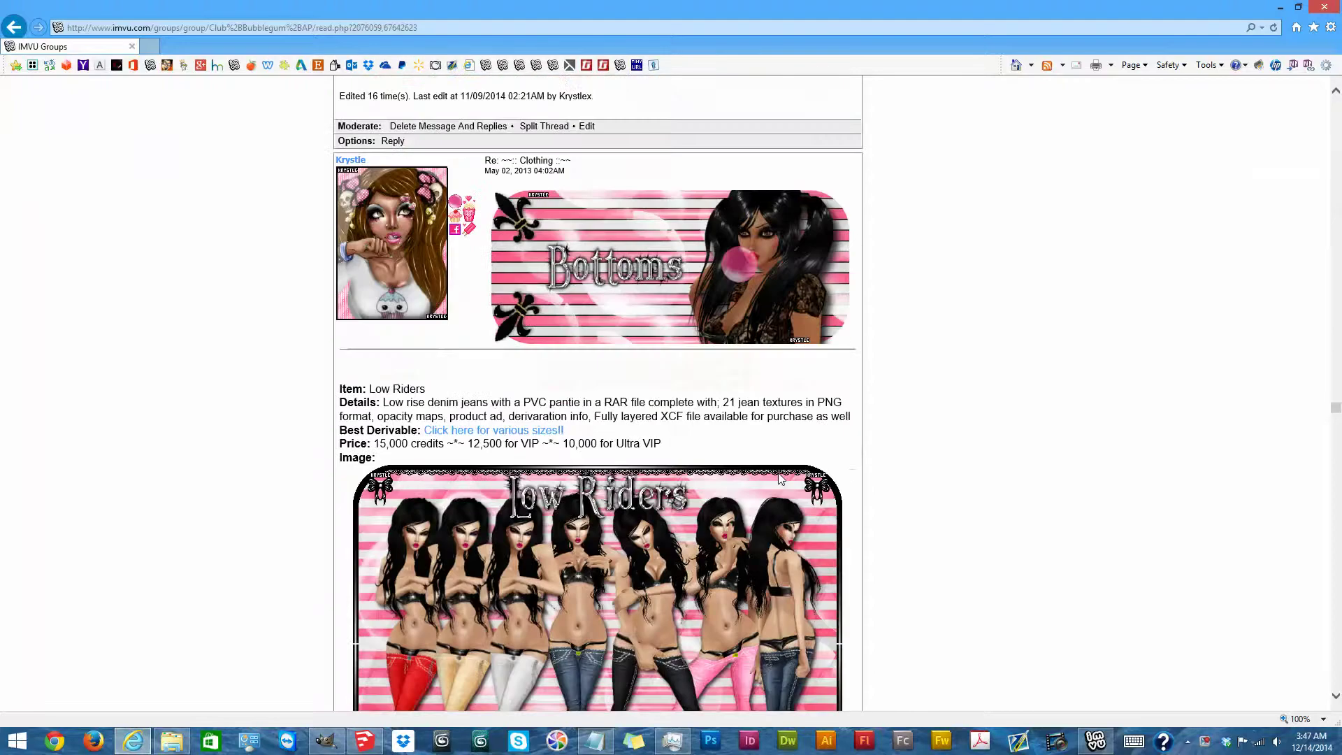
scroll(779, 478, "down", 20)
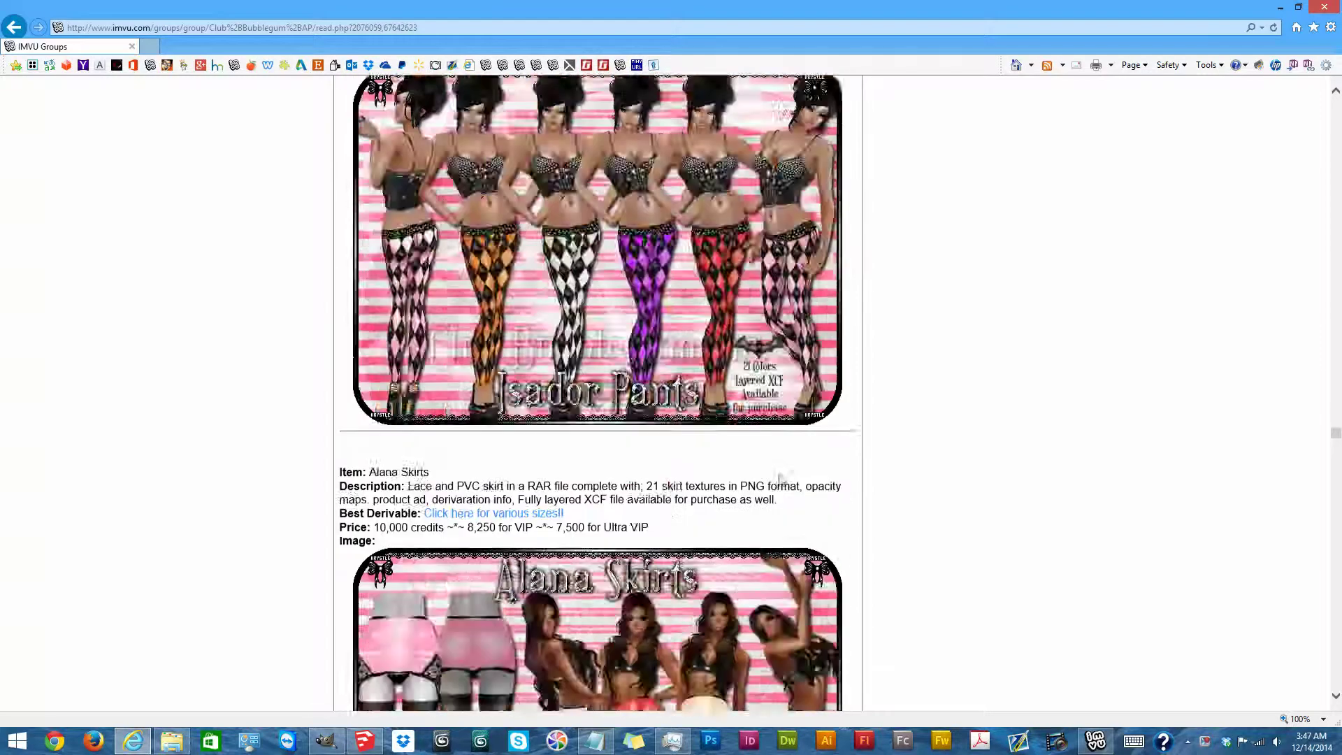
left_click_drag(1335, 443, 1335, 535)
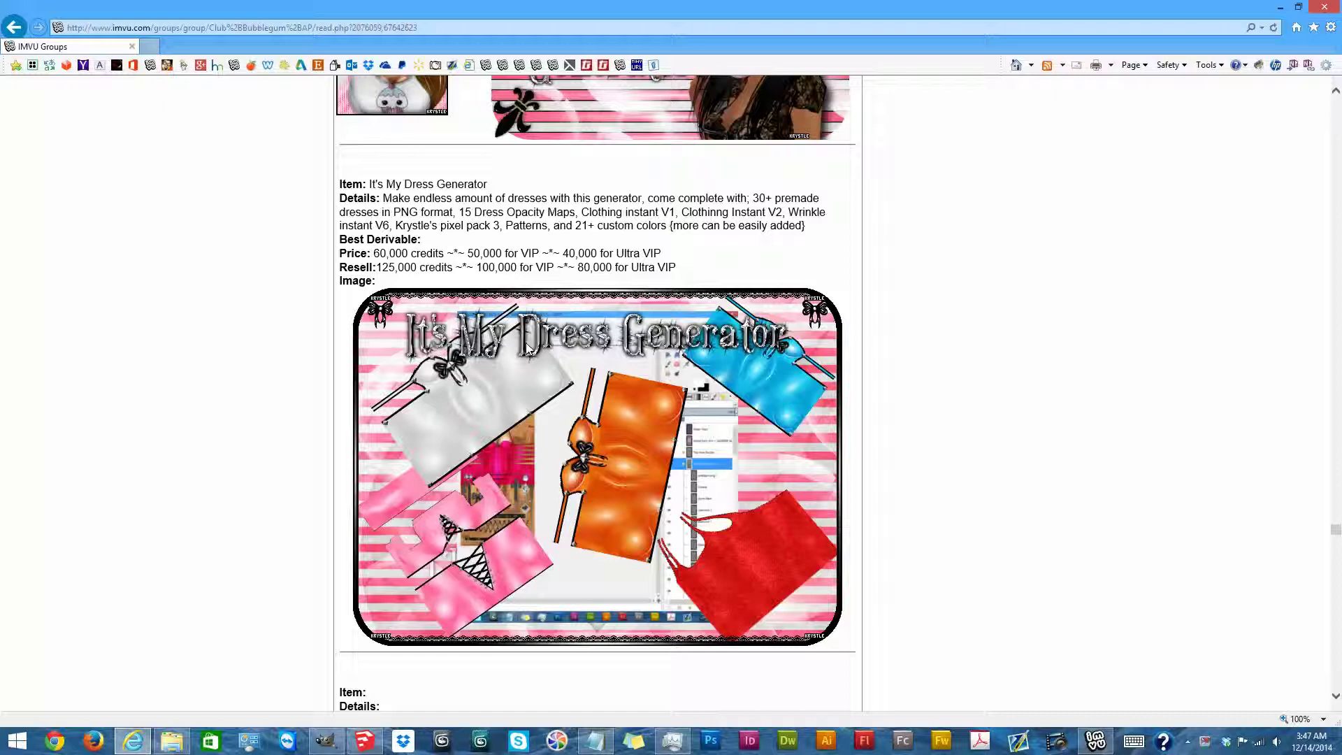
left_click(1280, 9)
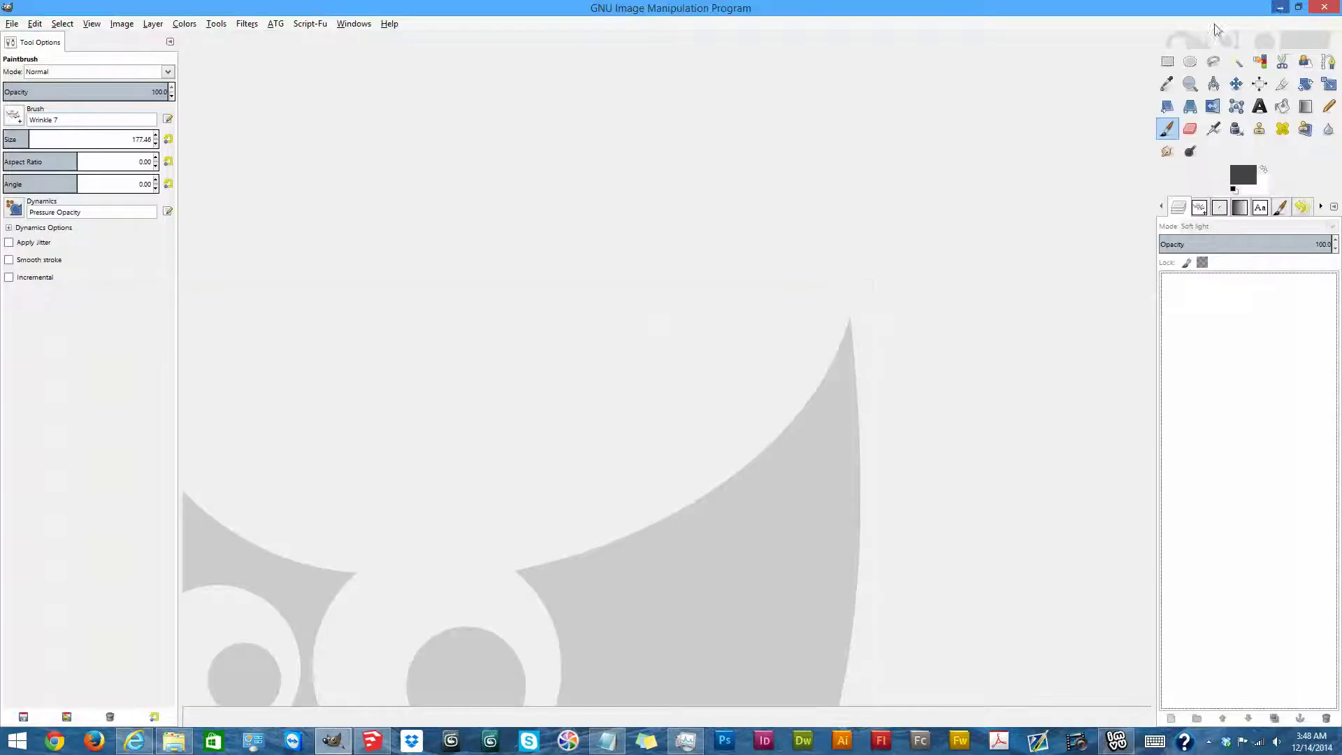
Open Dress Generator.xcf from the Dress Generator ~k~ folder in GIMP and get the file browser out of the way.
left_click(173, 741)
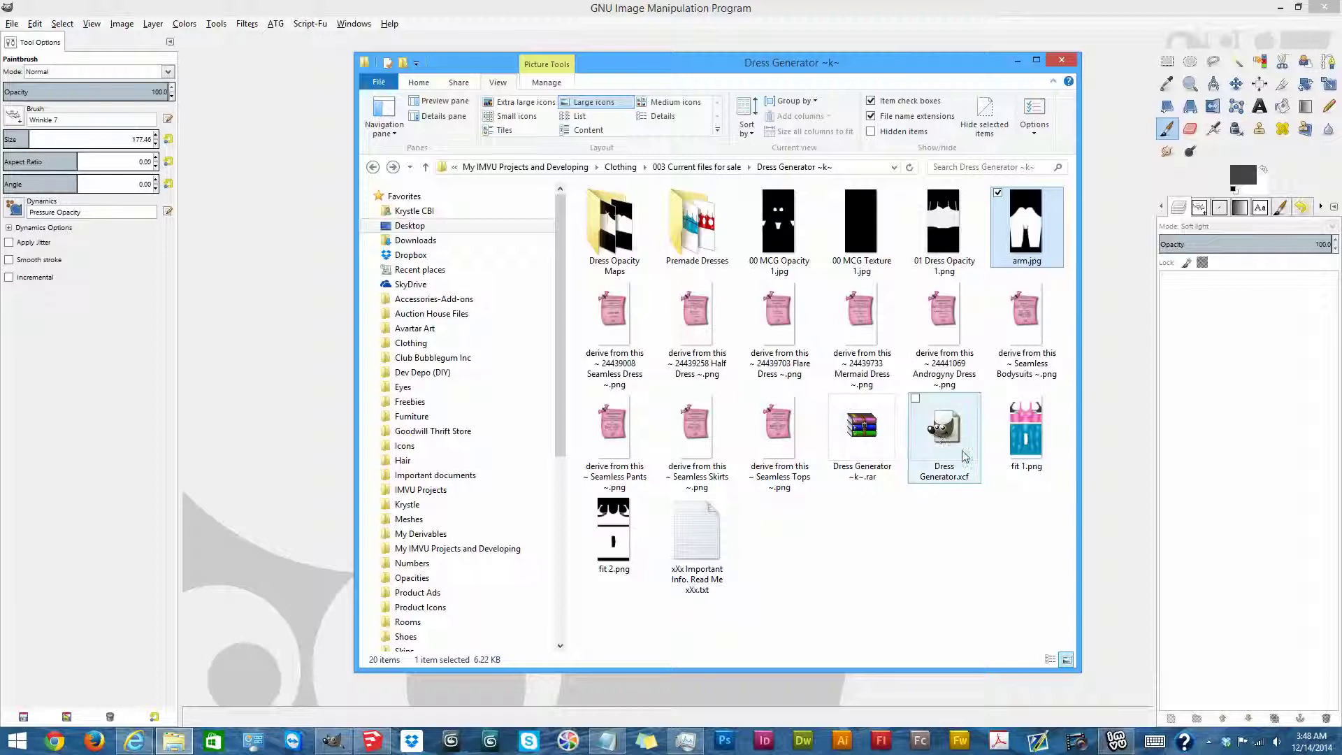
left_click_drag(944, 435, 234, 369)
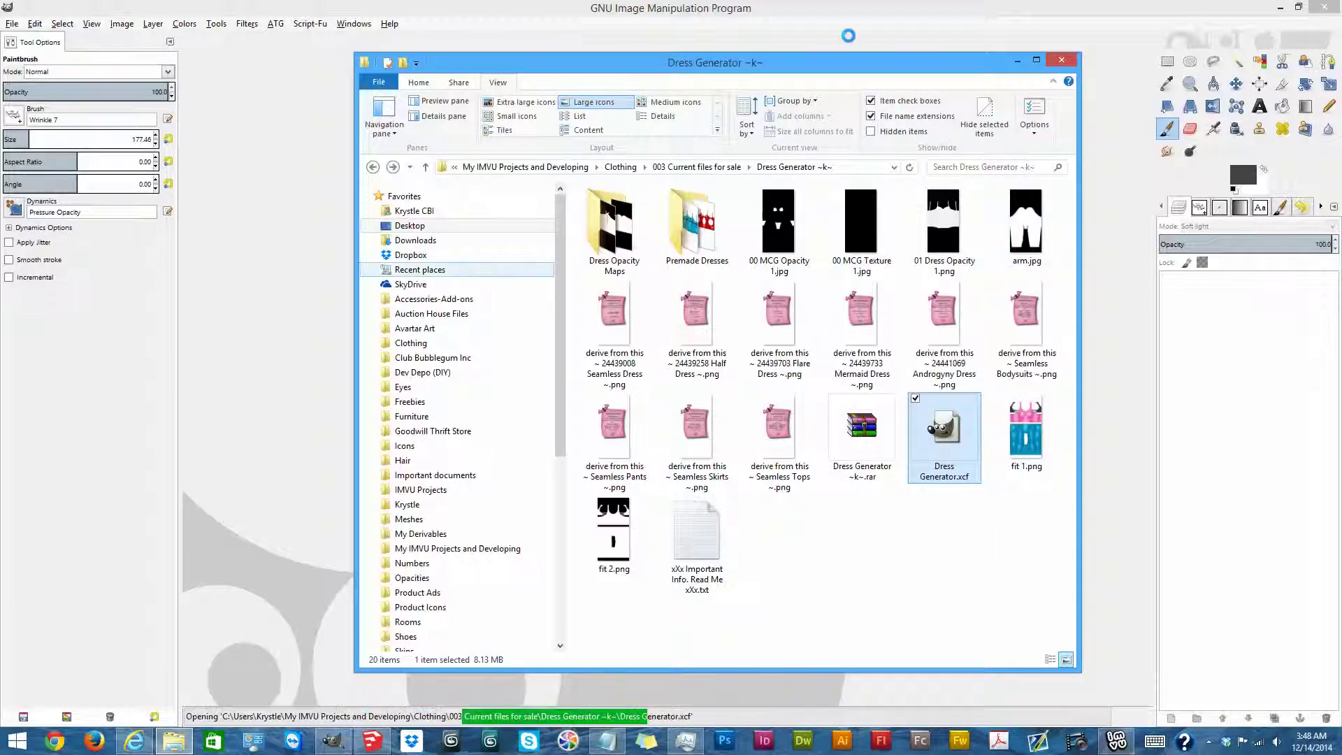
left_click(1017, 61)
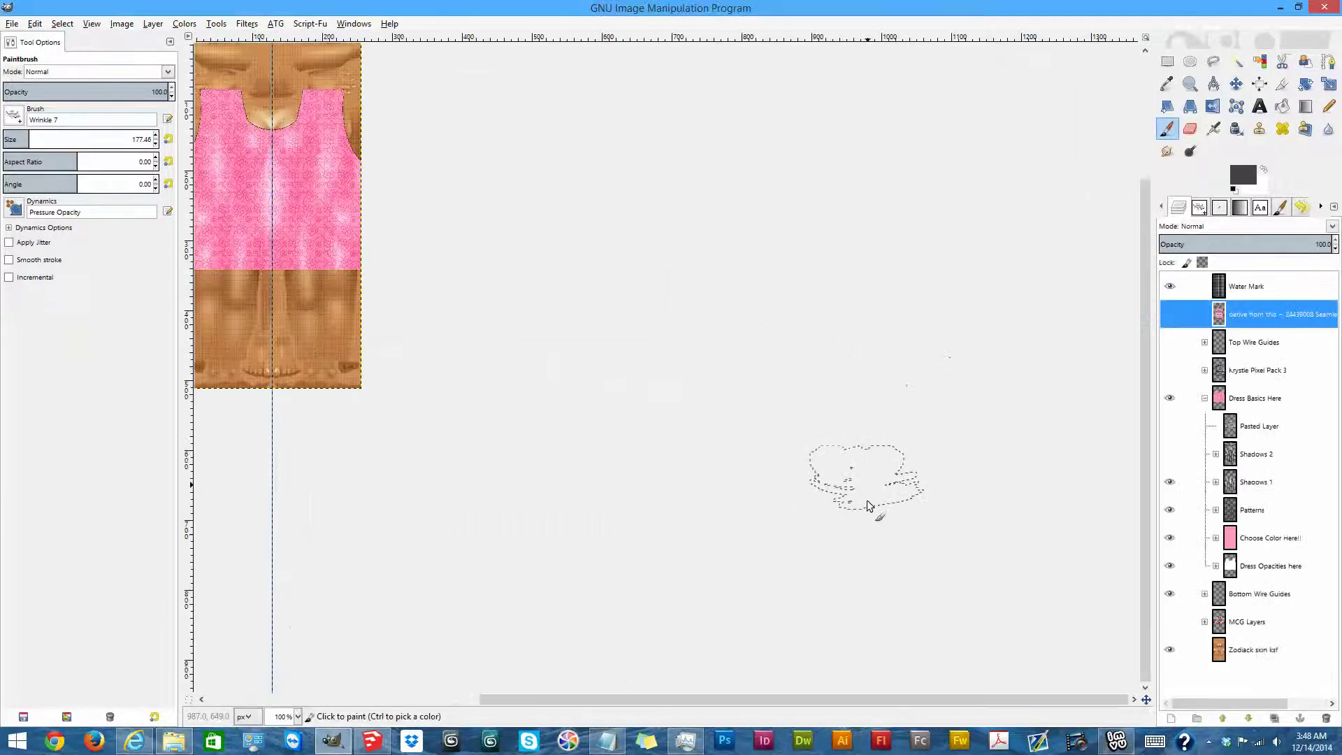
Hide the Water Mark layer and make the MCG Layers group visible.
left_click(1170, 287)
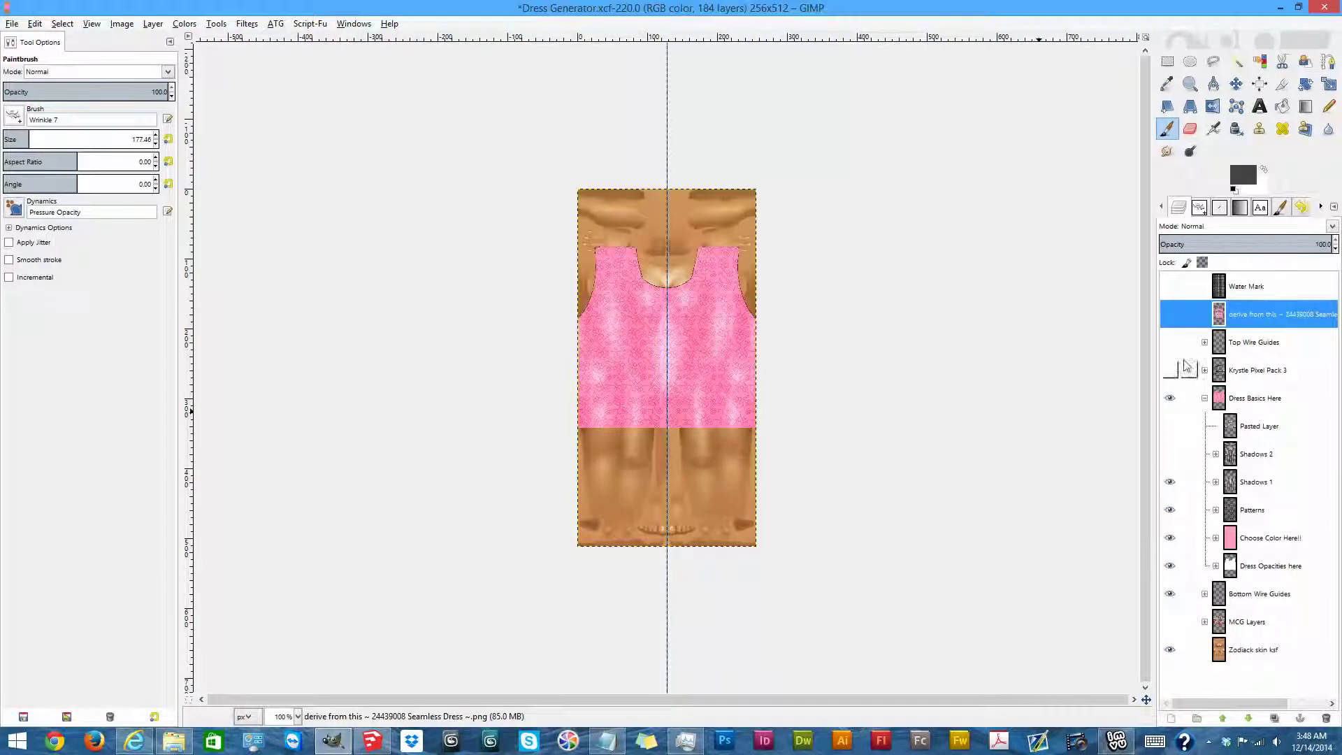
left_click(1171, 399)
left_click(1171, 399)
left_click(1169, 621)
Expand the Dress Opacities here, Choose Color Here and Patterns layer groups.
left_click(1216, 566)
scroll(1204, 489, "down", 3)
scroll(1203, 475, "up", 2)
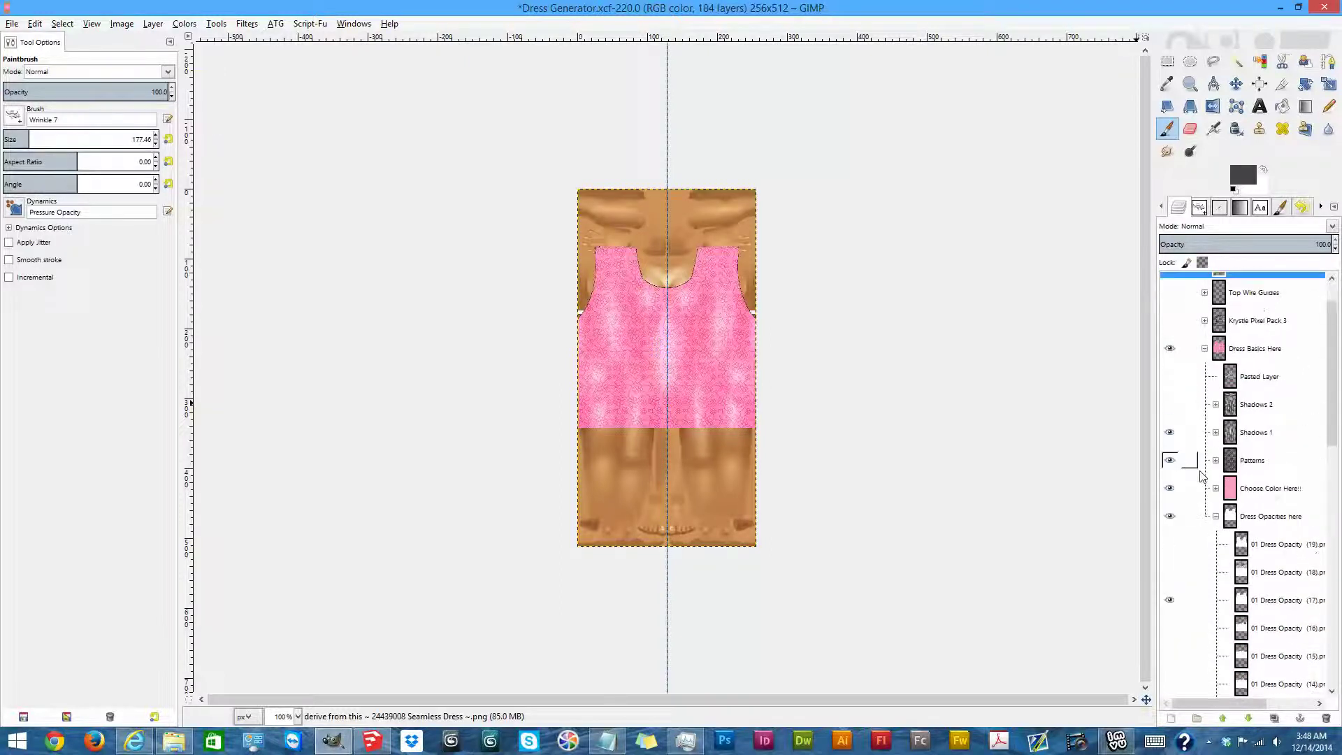
left_click(1216, 489)
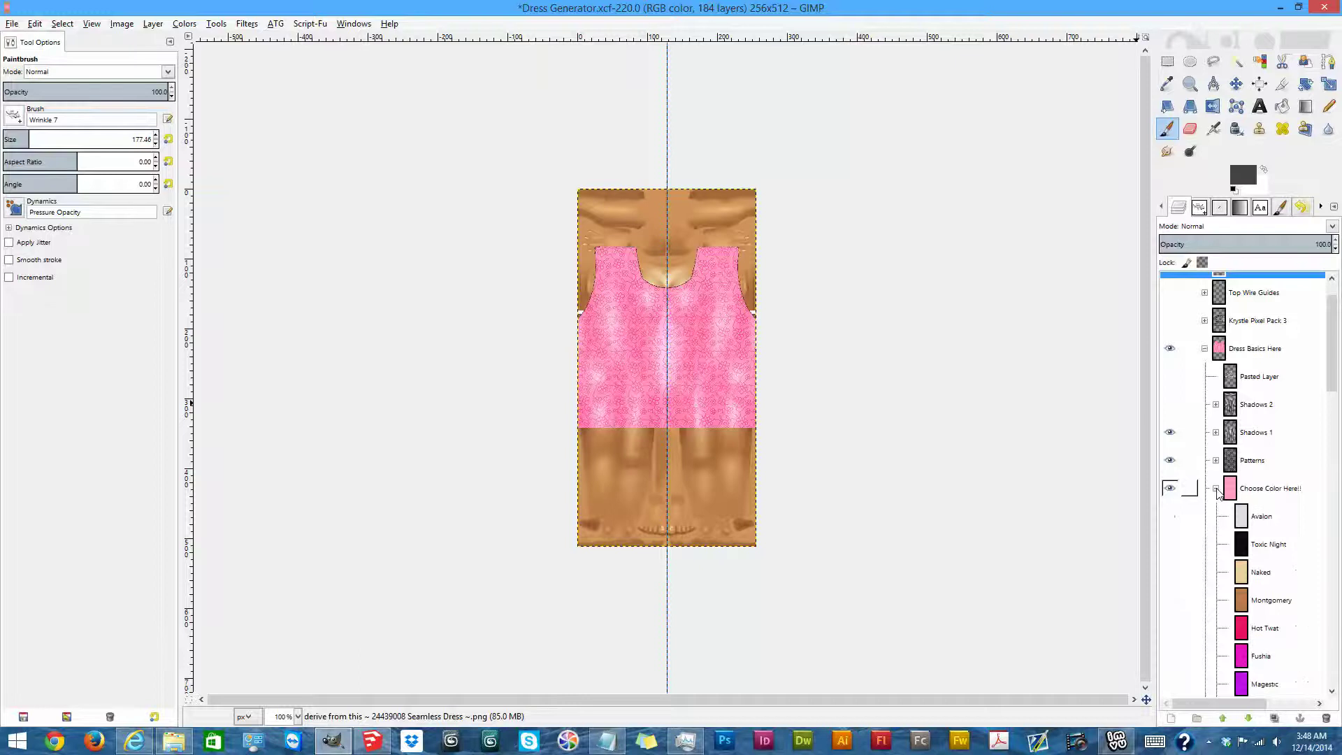
left_click(1217, 460)
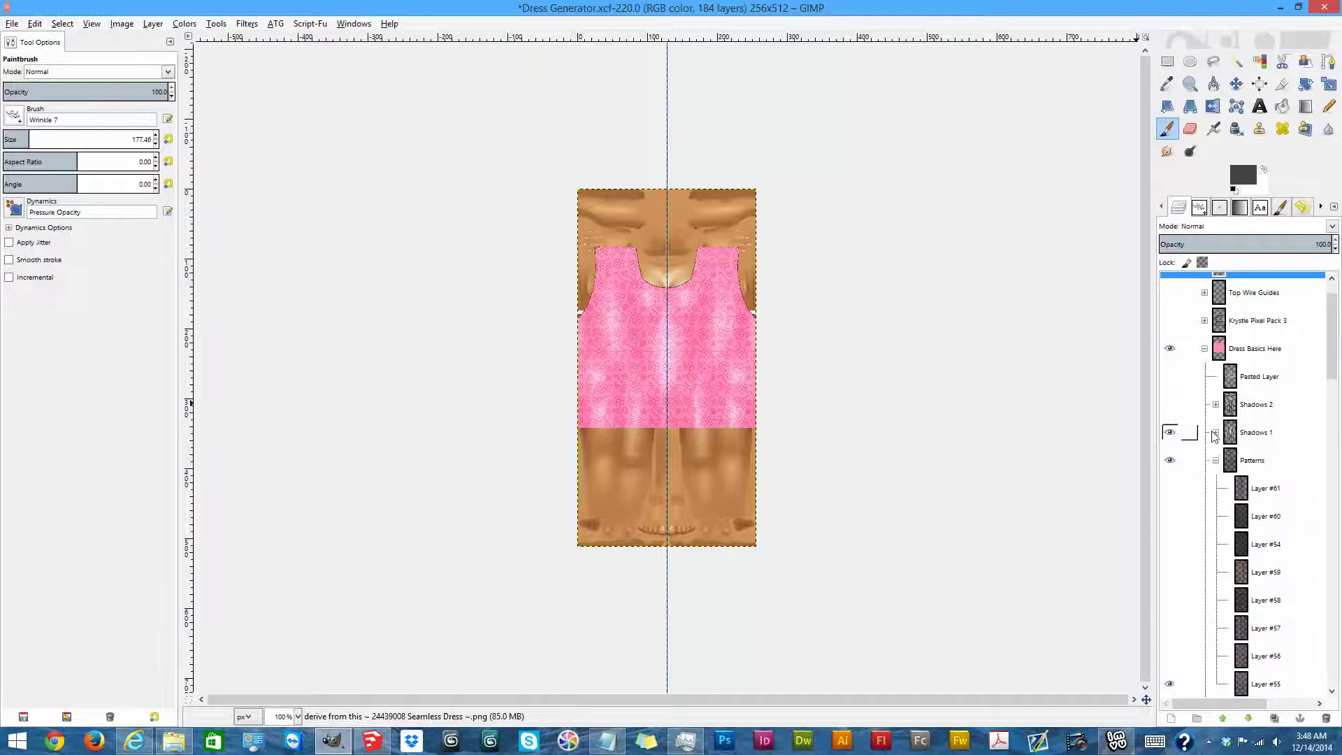
Check the contents of the Shadows 1 group and hide the group.
left_click(1215, 433)
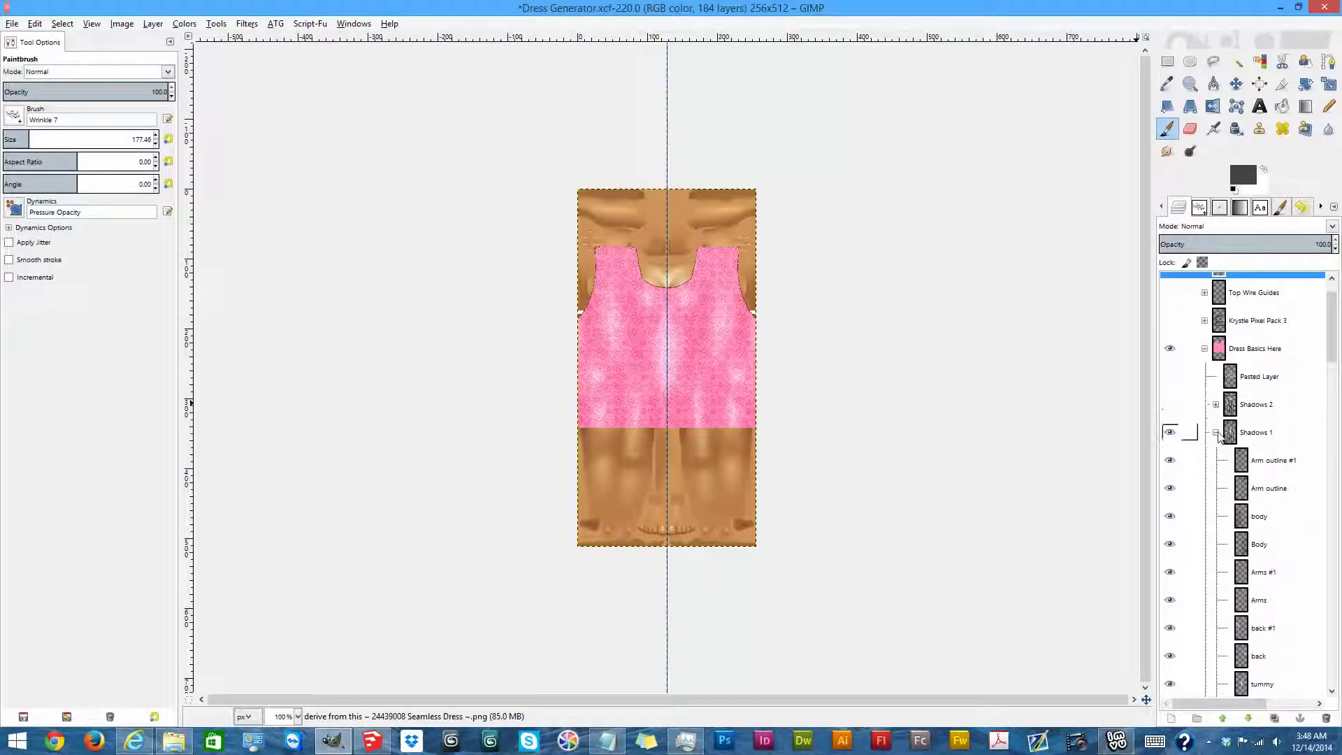
left_click(1217, 433)
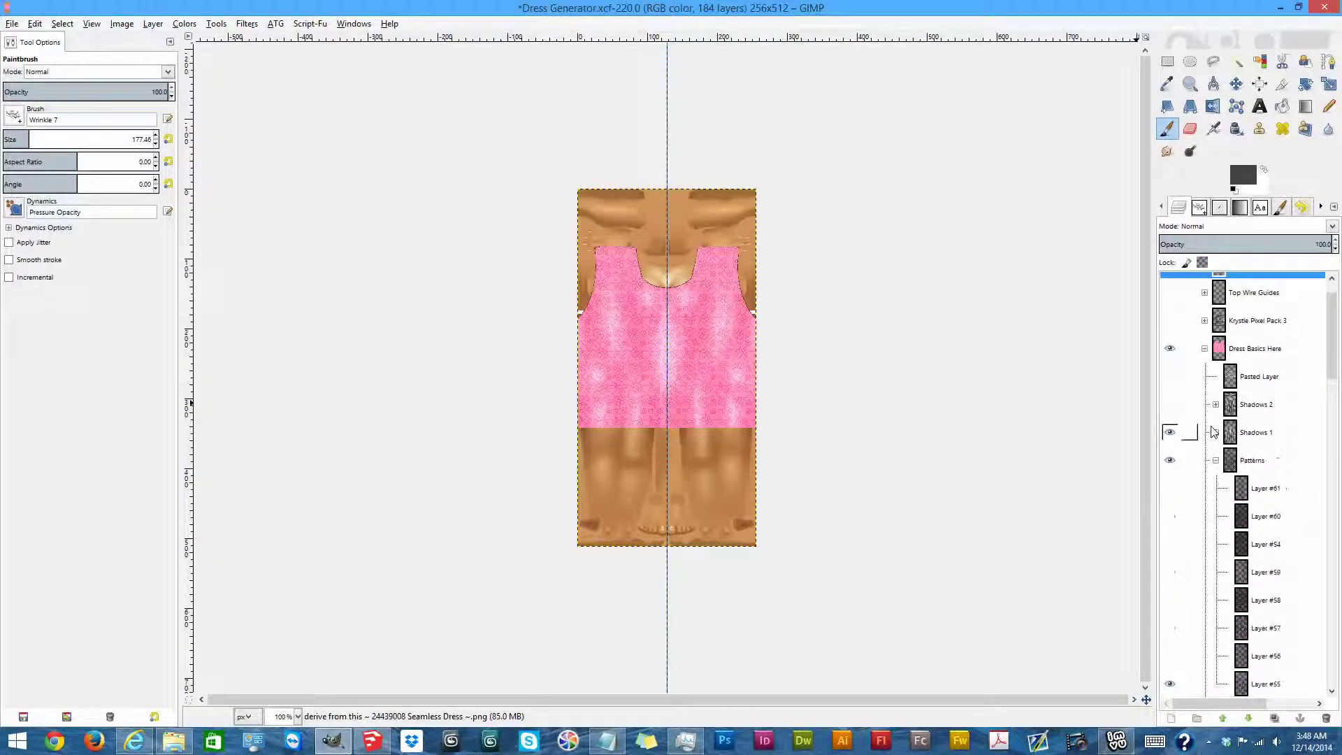
left_click(1170, 433)
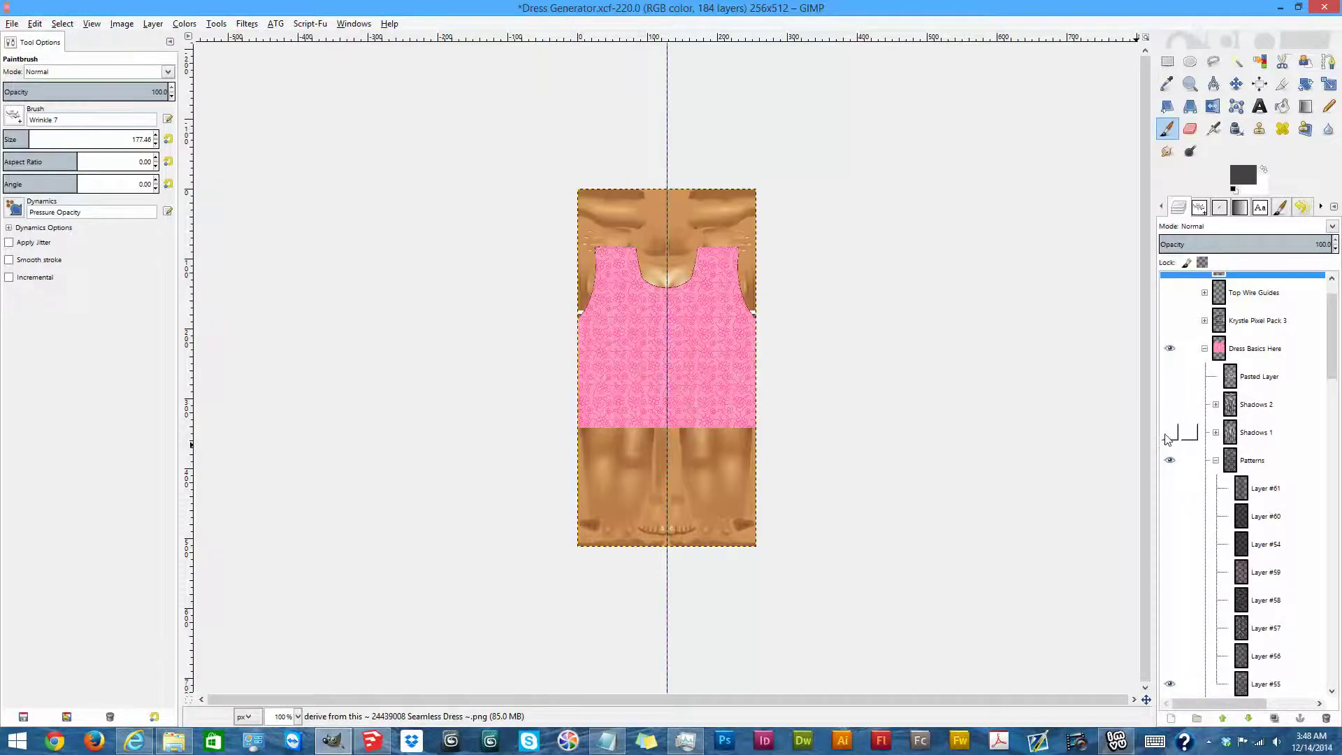
Examine the layers inside the MCG Layers group near the end of the layer stack.
scroll(1304, 418, "down", 3)
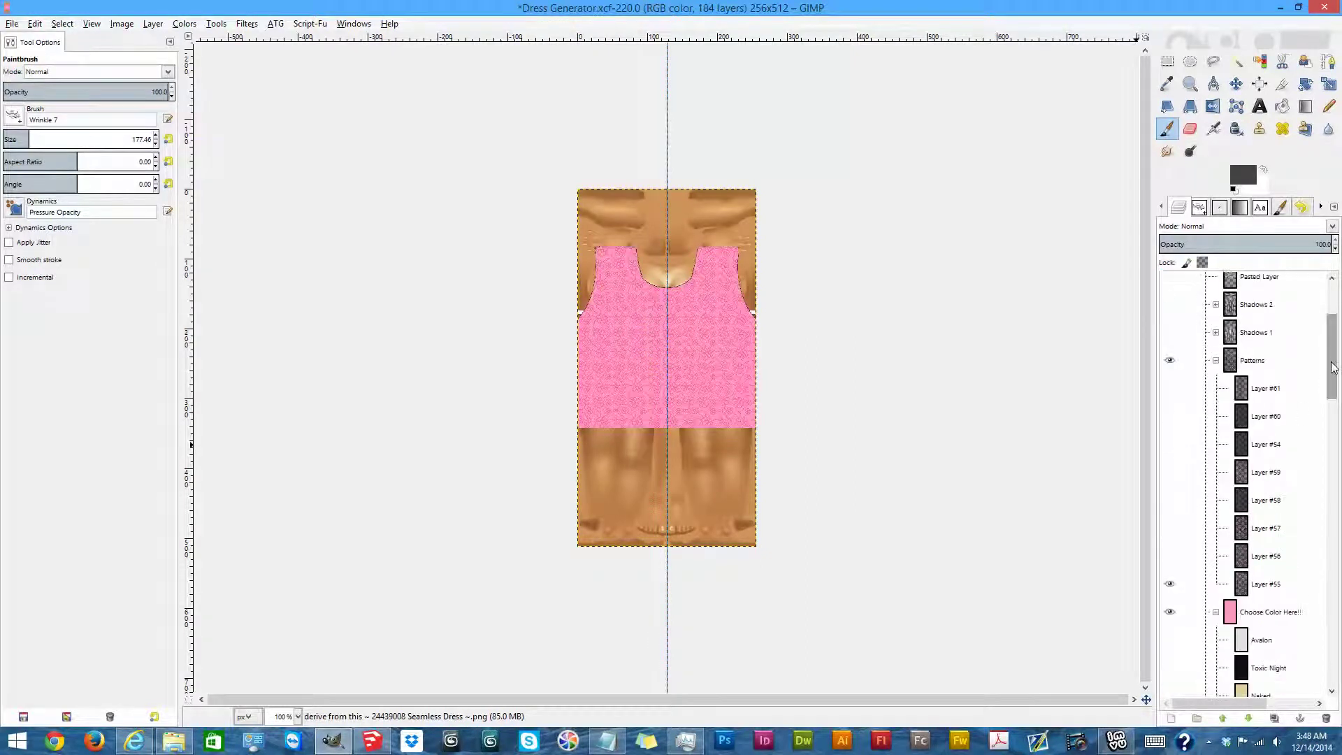
left_click_drag(1332, 360, 1332, 647)
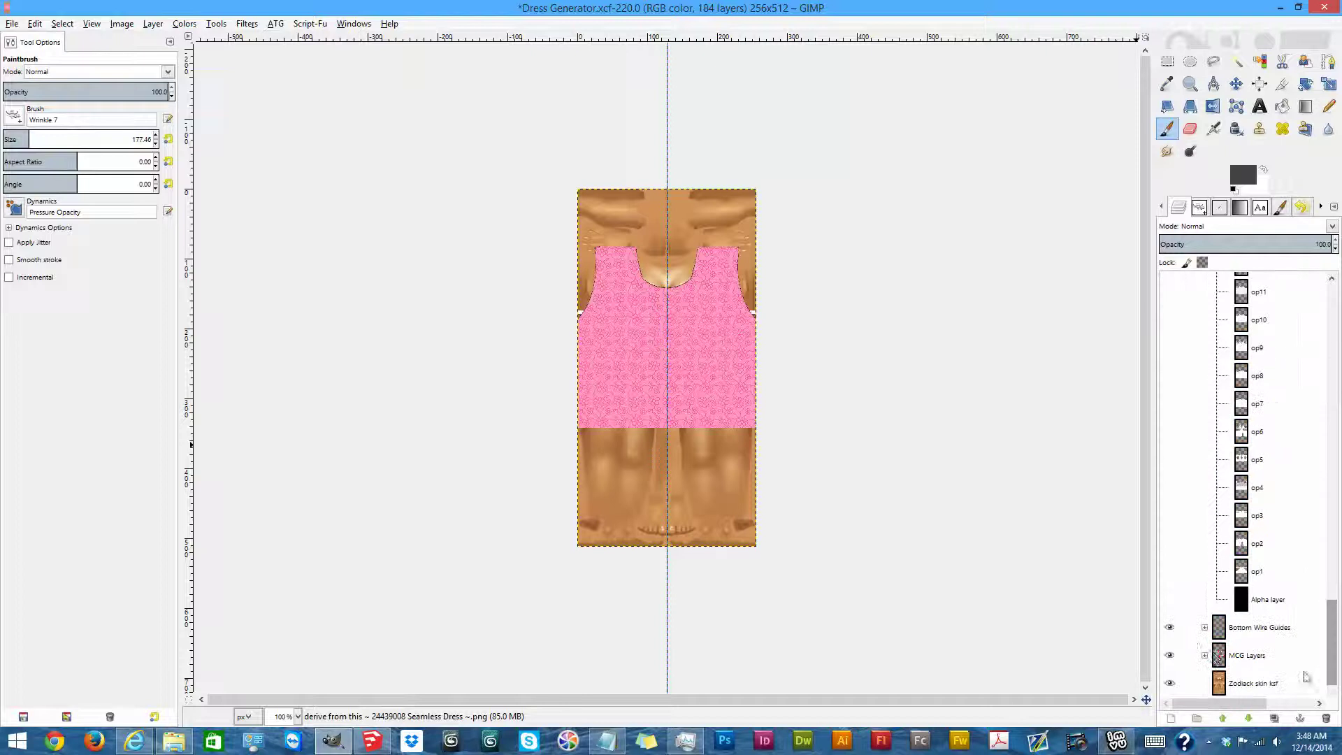
left_click(1204, 655)
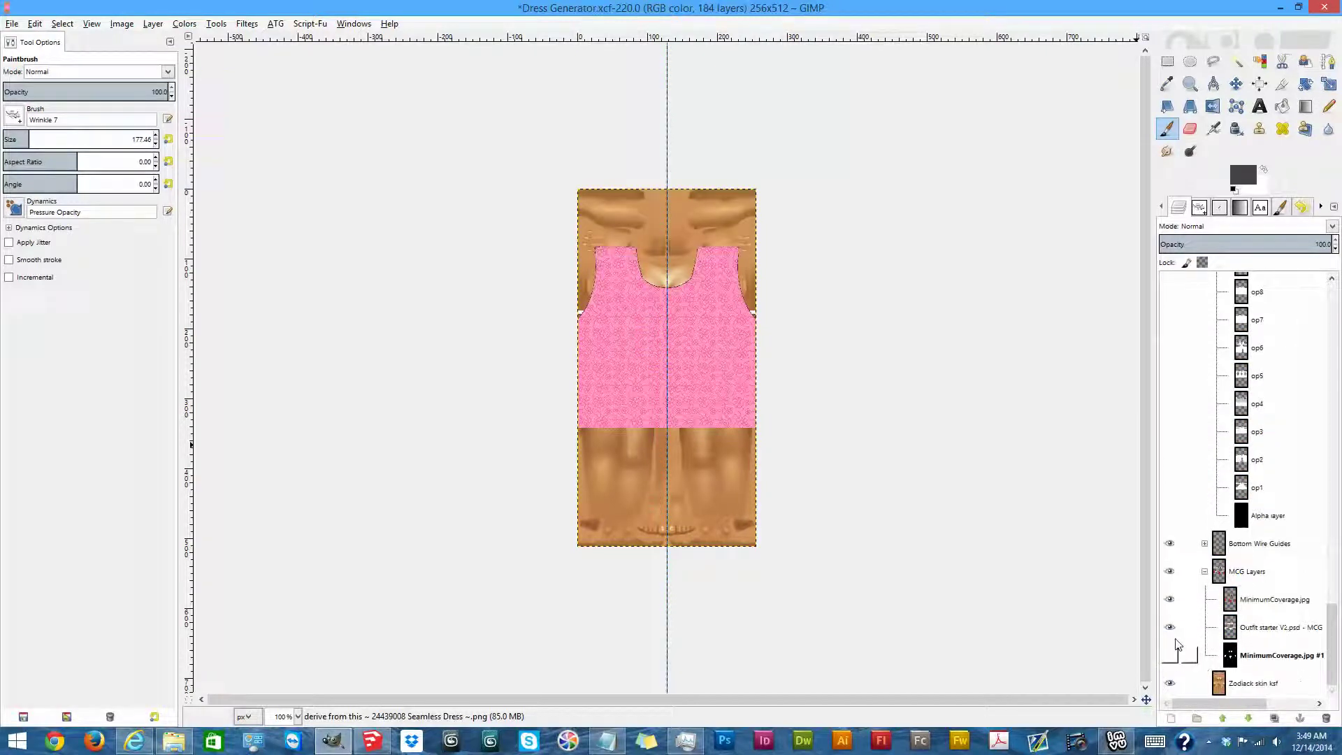
left_click(1205, 571)
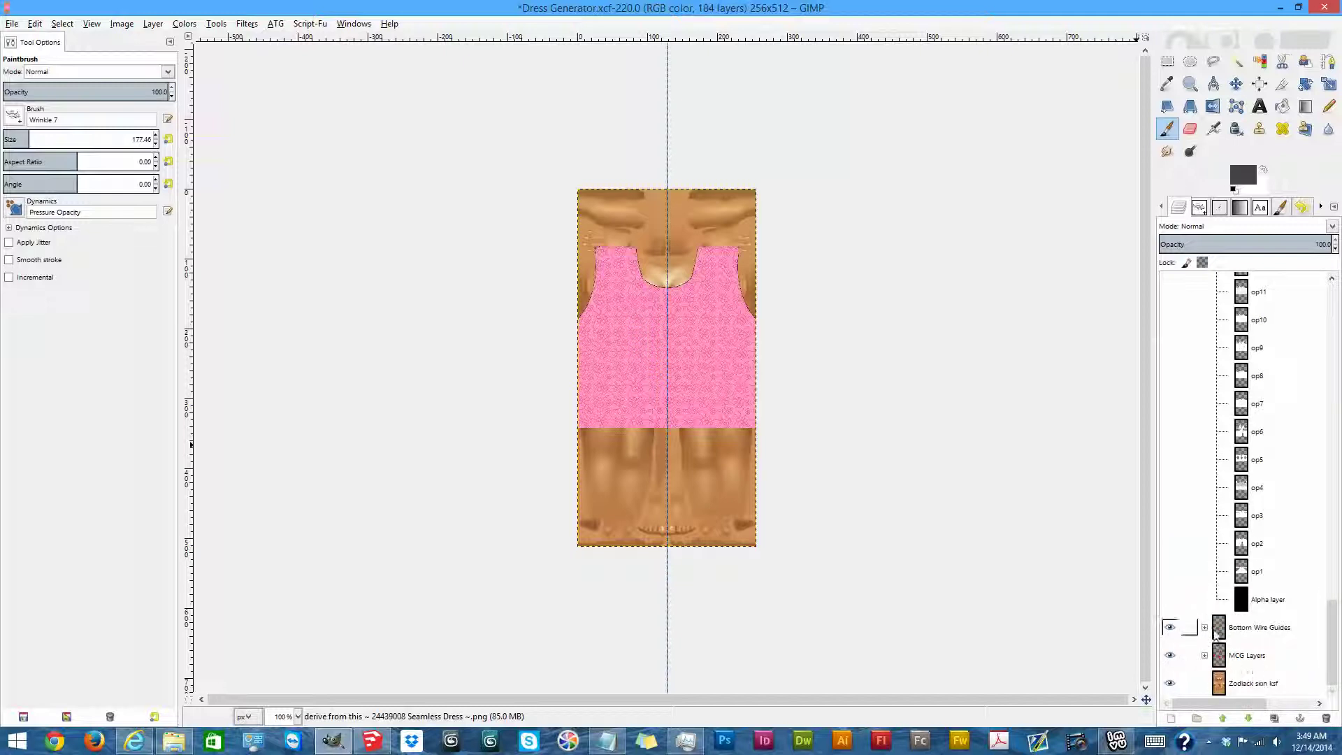
Hide the currently shown dress opacity and show 01 Dress Opacity (19) instead.
scroll(1255, 368, "up", 5)
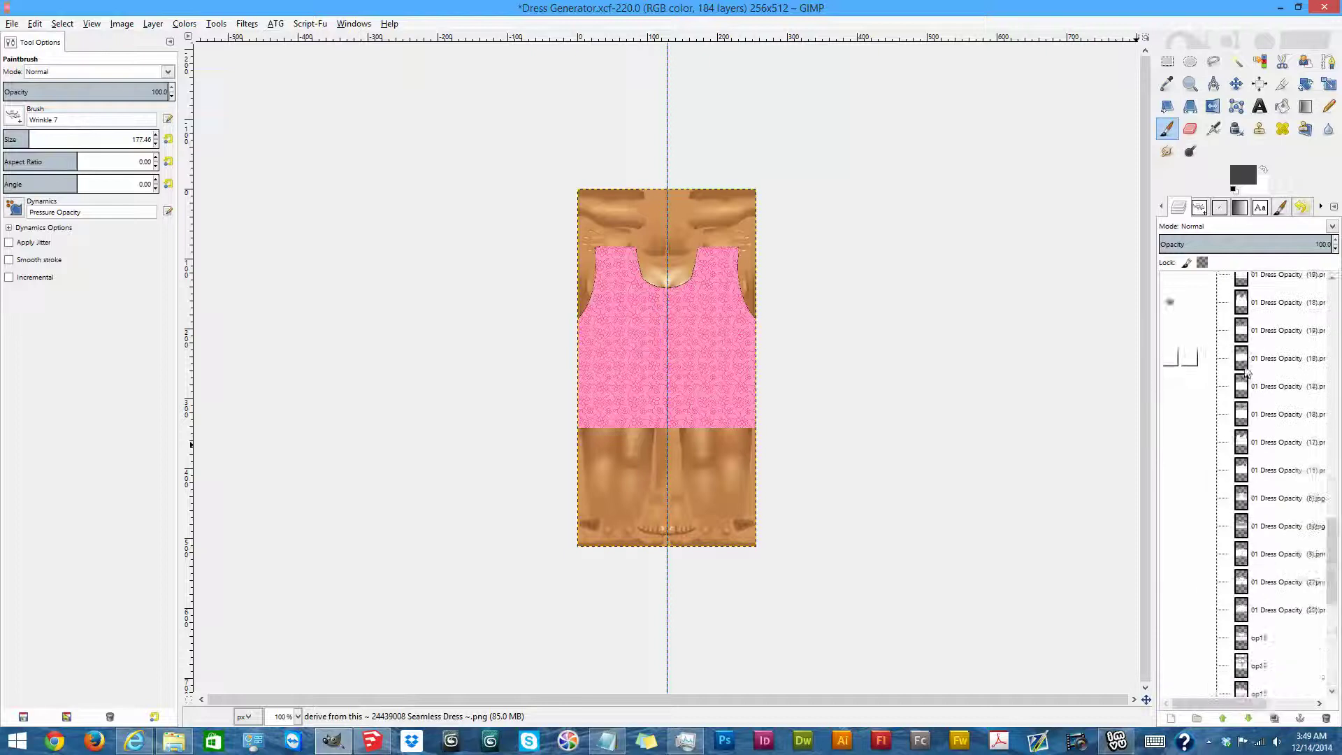
left_click(1170, 369)
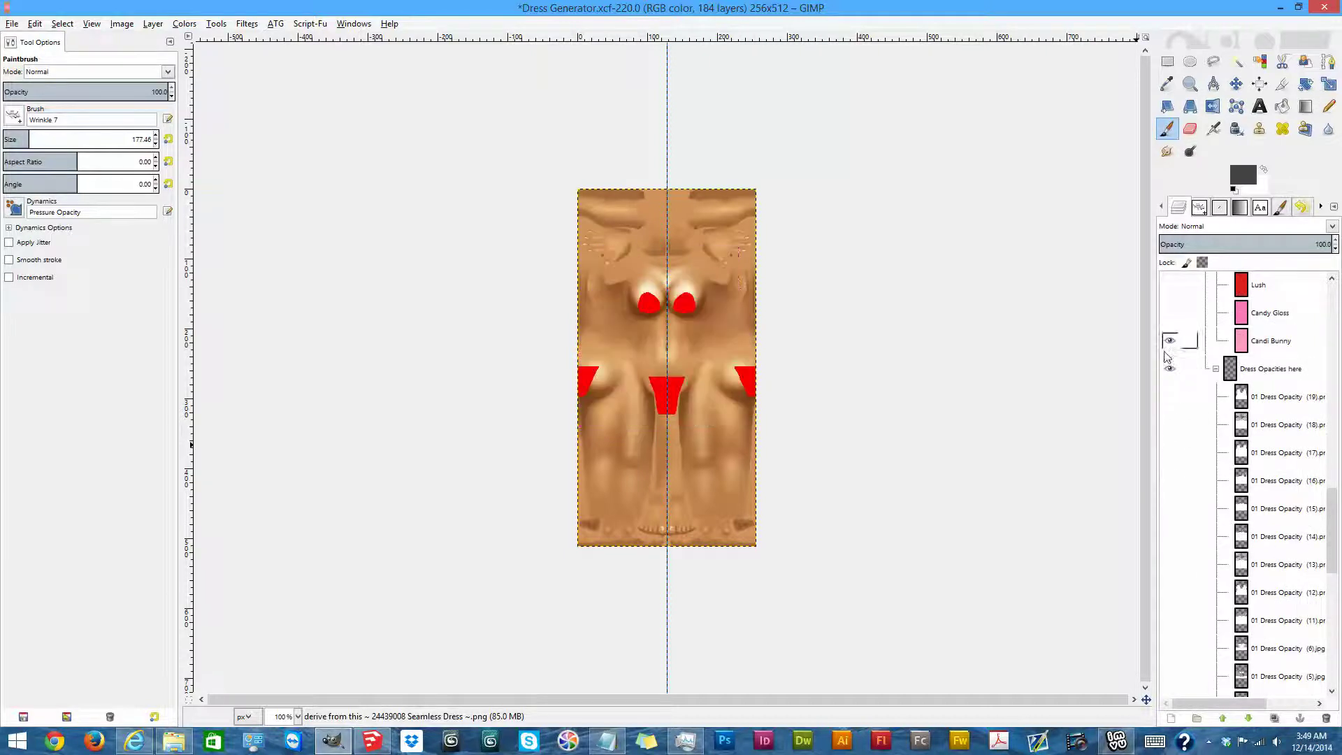
scroll(1188, 406, "up", 4)
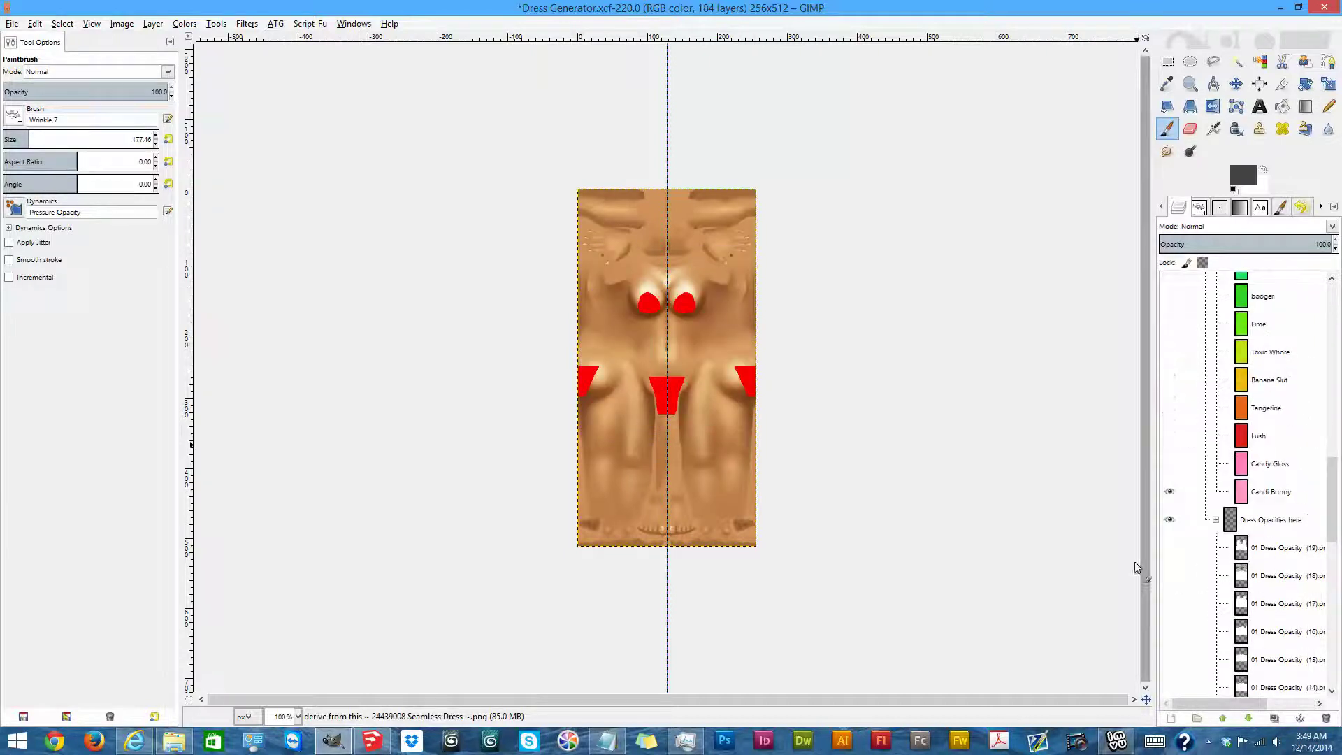
left_click(1171, 547)
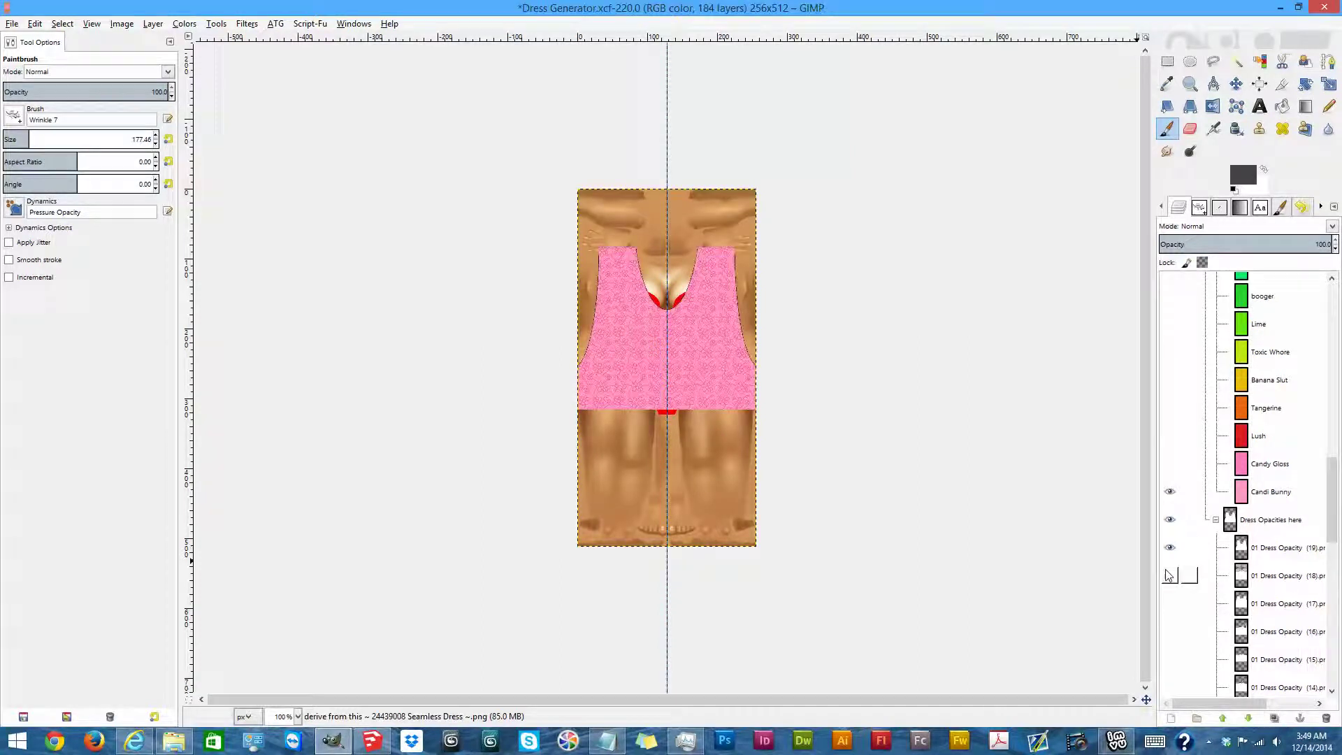
Browse the dress opacity layers down to the Alpha layer and hide 01 Dress Opacity (19).
scroll(1188, 594, "down", 10)
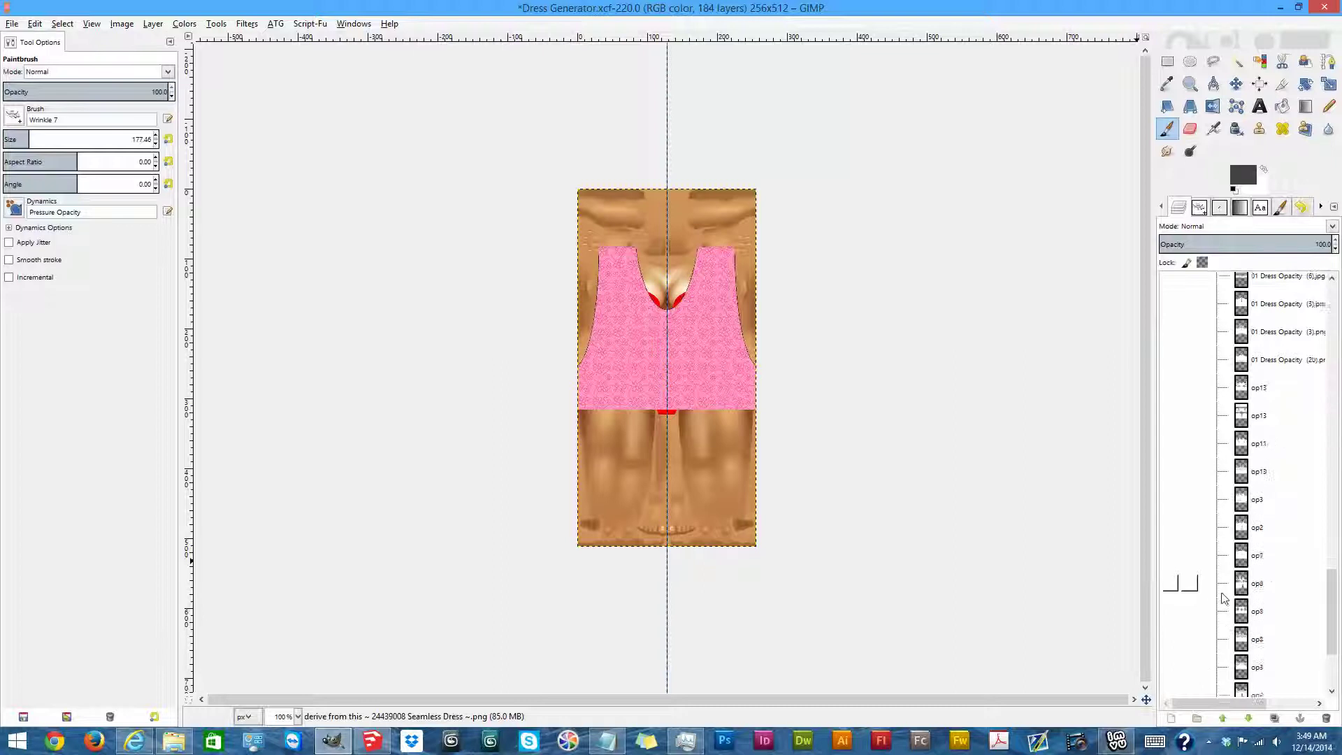
scroll(1223, 594, "down", 5)
scroll(1215, 582, "up", 1)
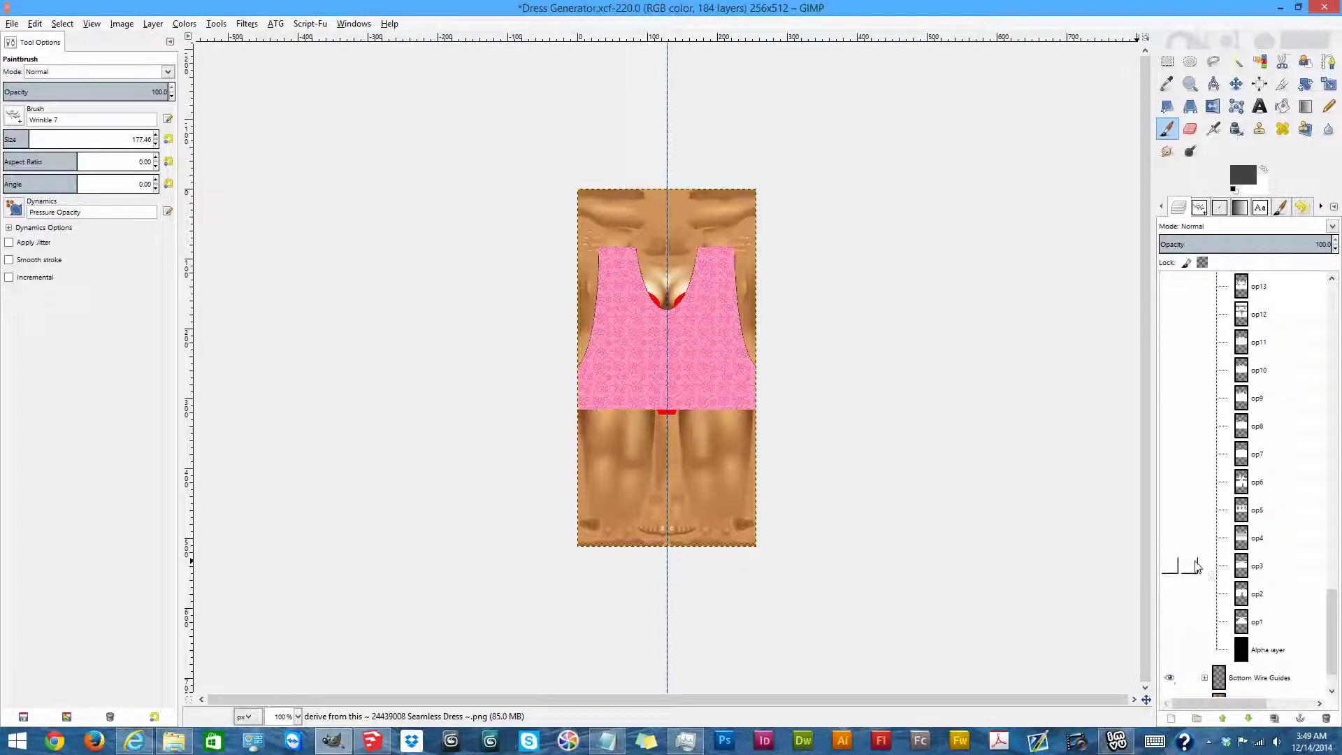
scroll(1195, 566, "up", 4)
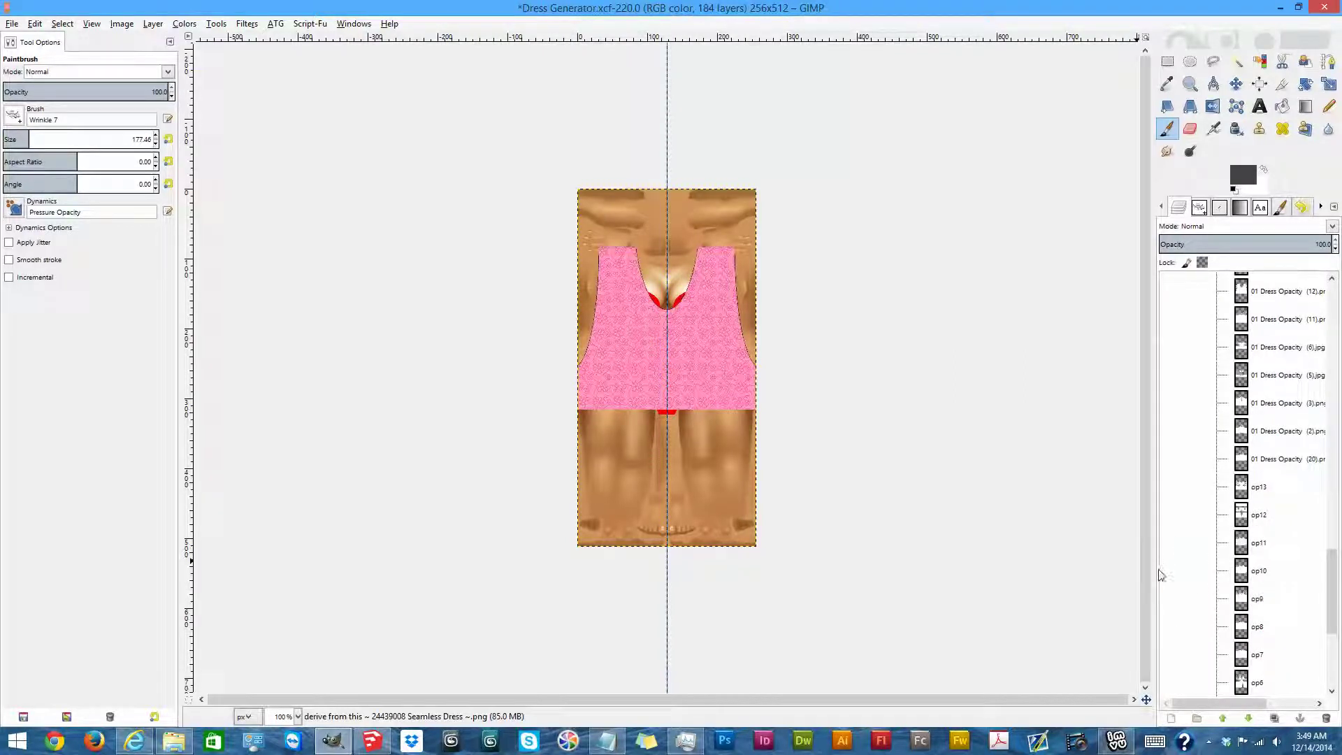
scroll(1239, 497, "up", 5)
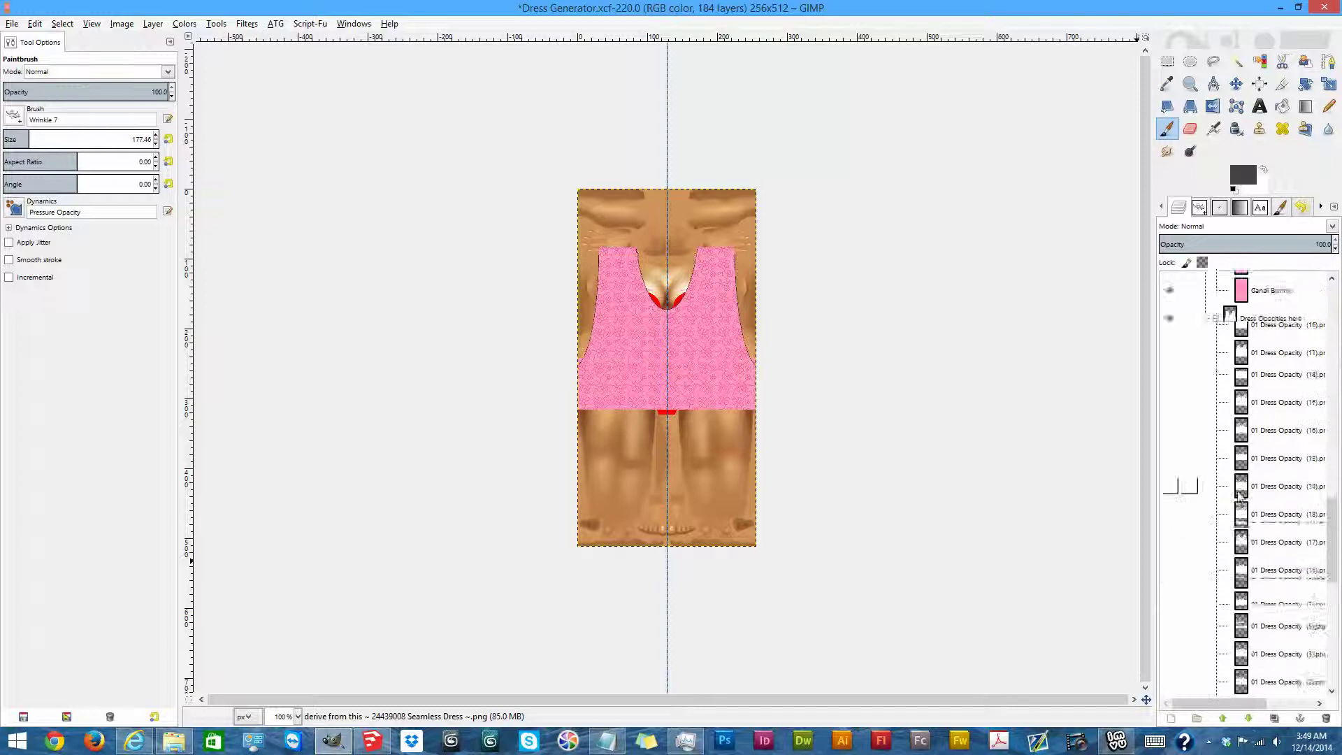
scroll(1231, 495, "up", 3)
left_click(1170, 502)
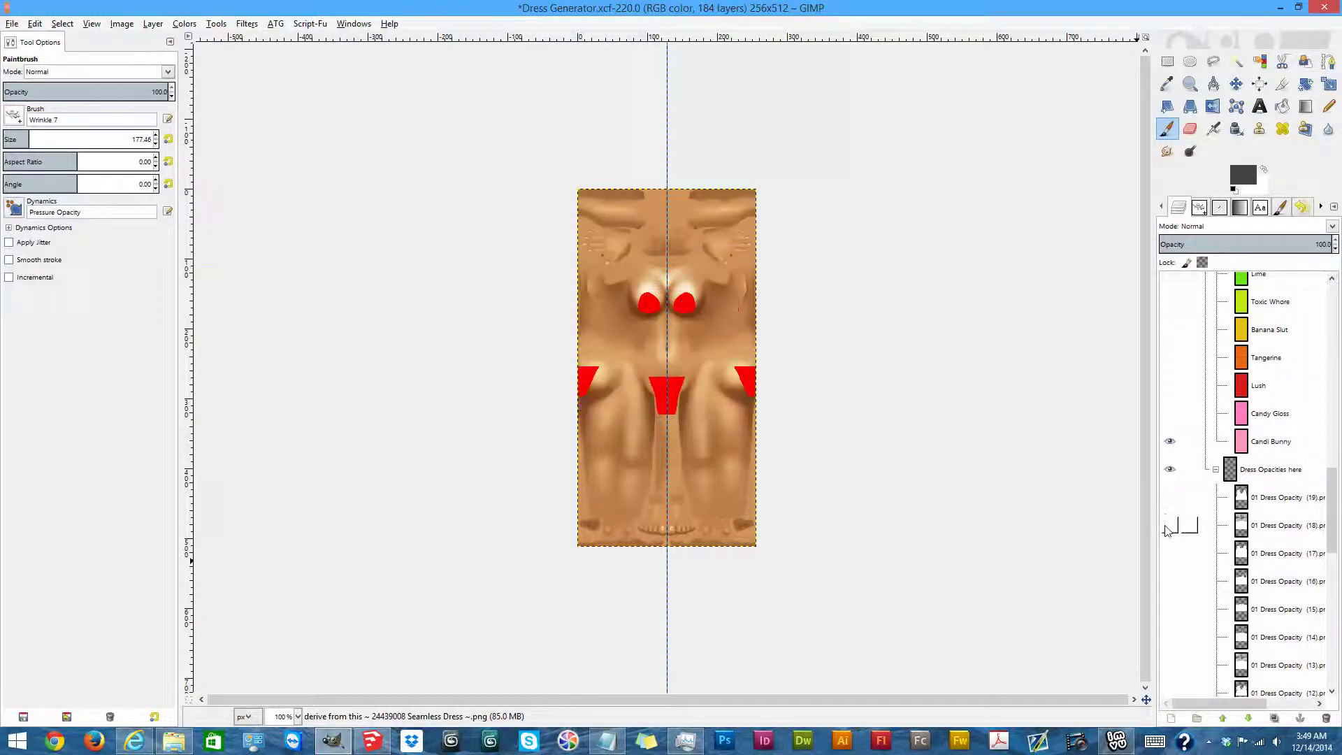
Hide the Candi Bunny color layer and the dress pattern.
left_click(1169, 528)
left_click(1169, 527)
scroll(1181, 447, "up", 5)
scroll(1223, 462, "up", 5)
Preview the op12 and 01 Dress Opacity (20) layers one at a time, hiding each again.
scroll(1244, 531, "down", 10)
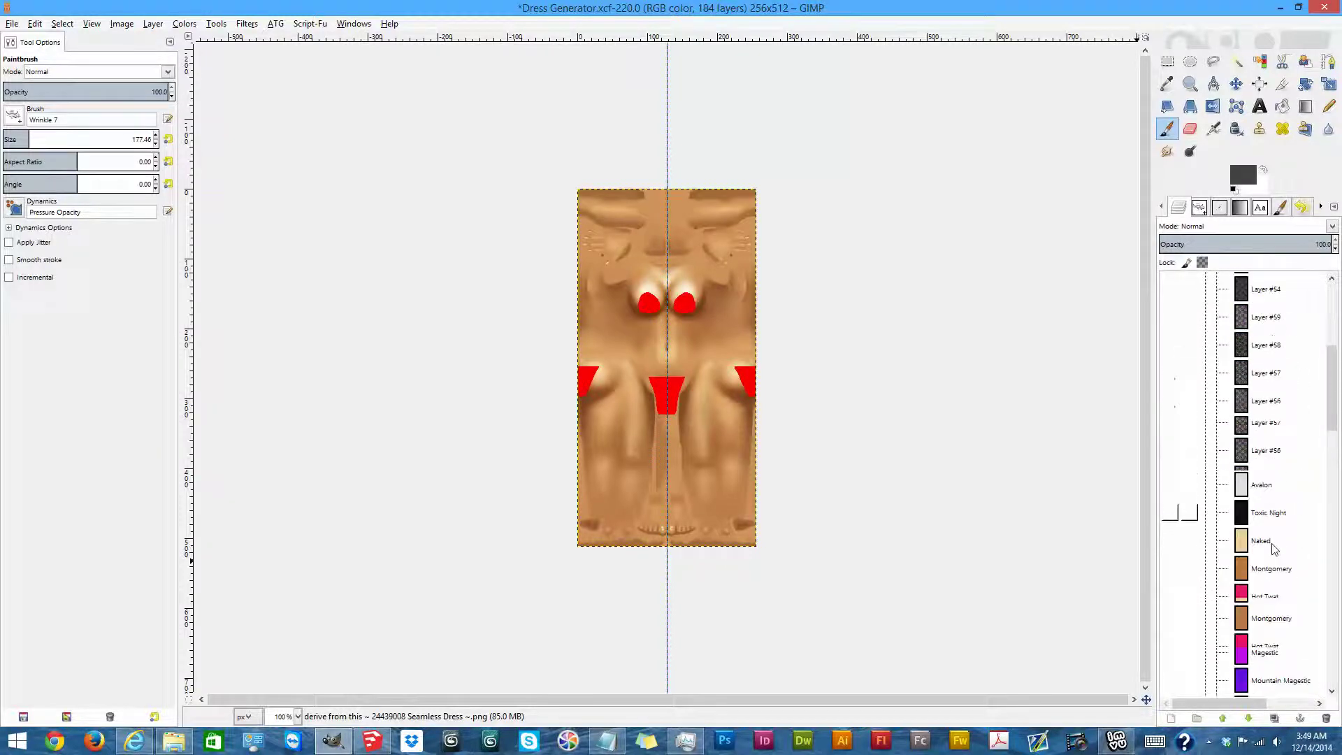
scroll(1251, 588, "down", 10)
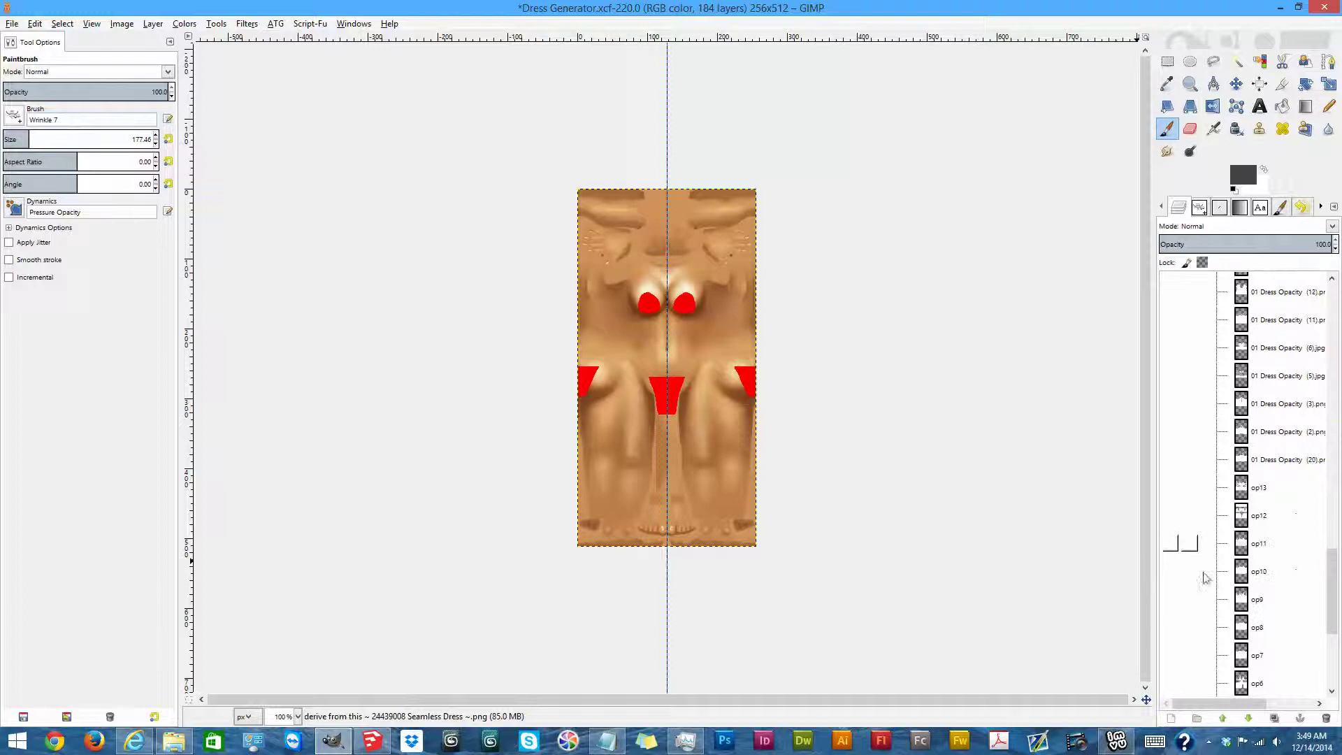
left_click(1170, 517)
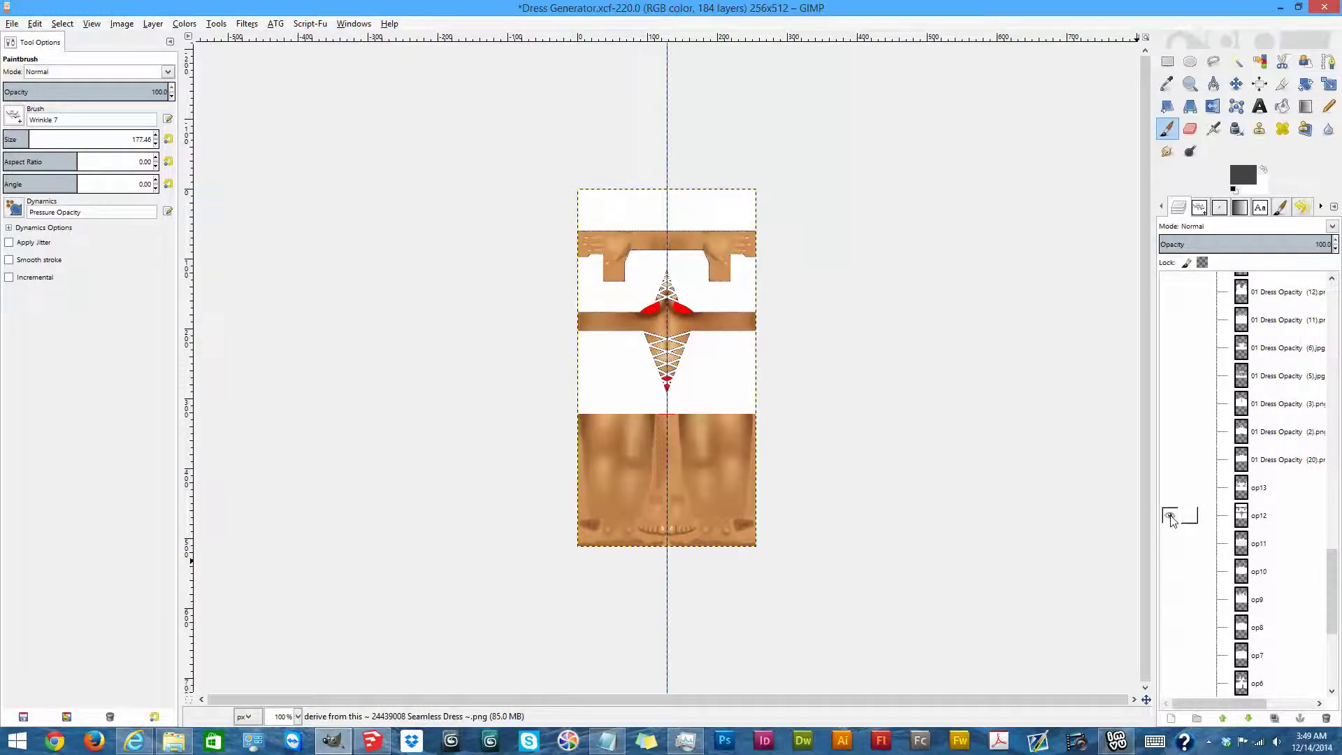
left_click(1170, 516)
left_click(1170, 460)
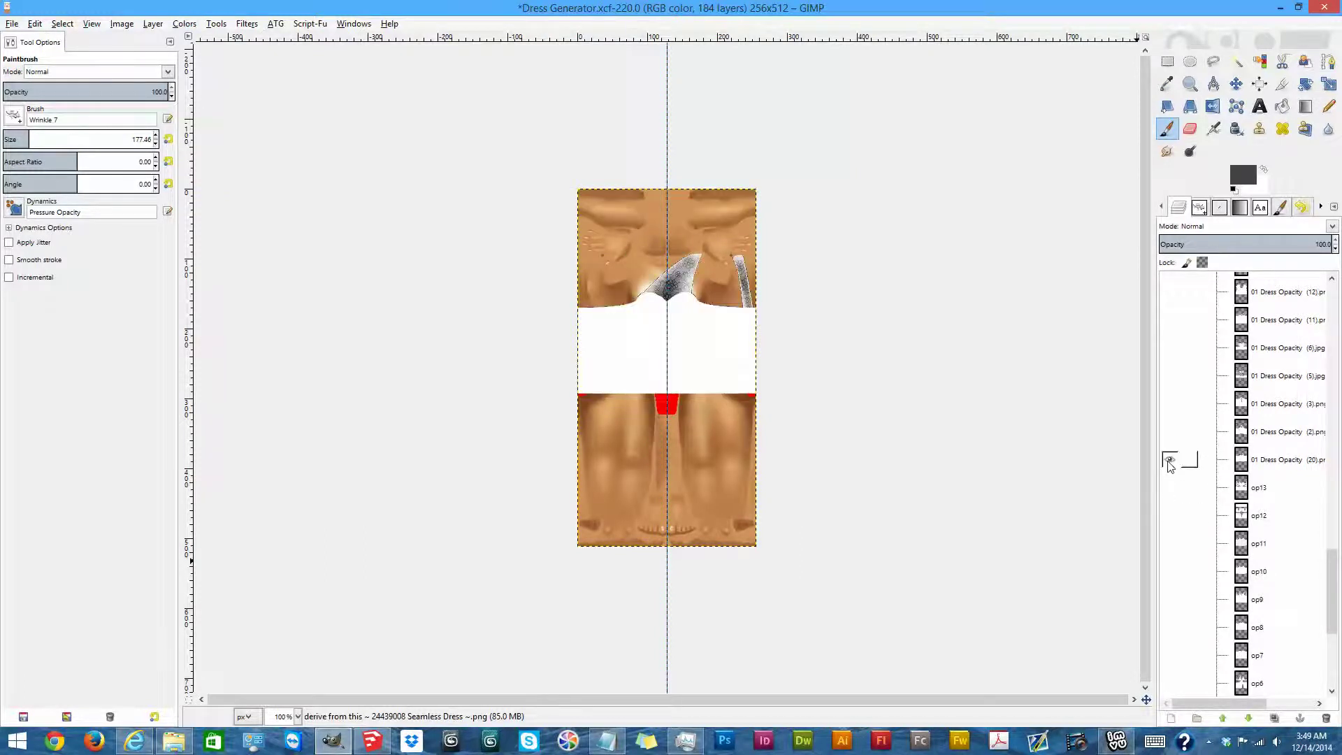
left_click(1171, 460)
Make the op1 dress opacity layer visible as the dress shape.
scroll(1225, 540, "down", 5)
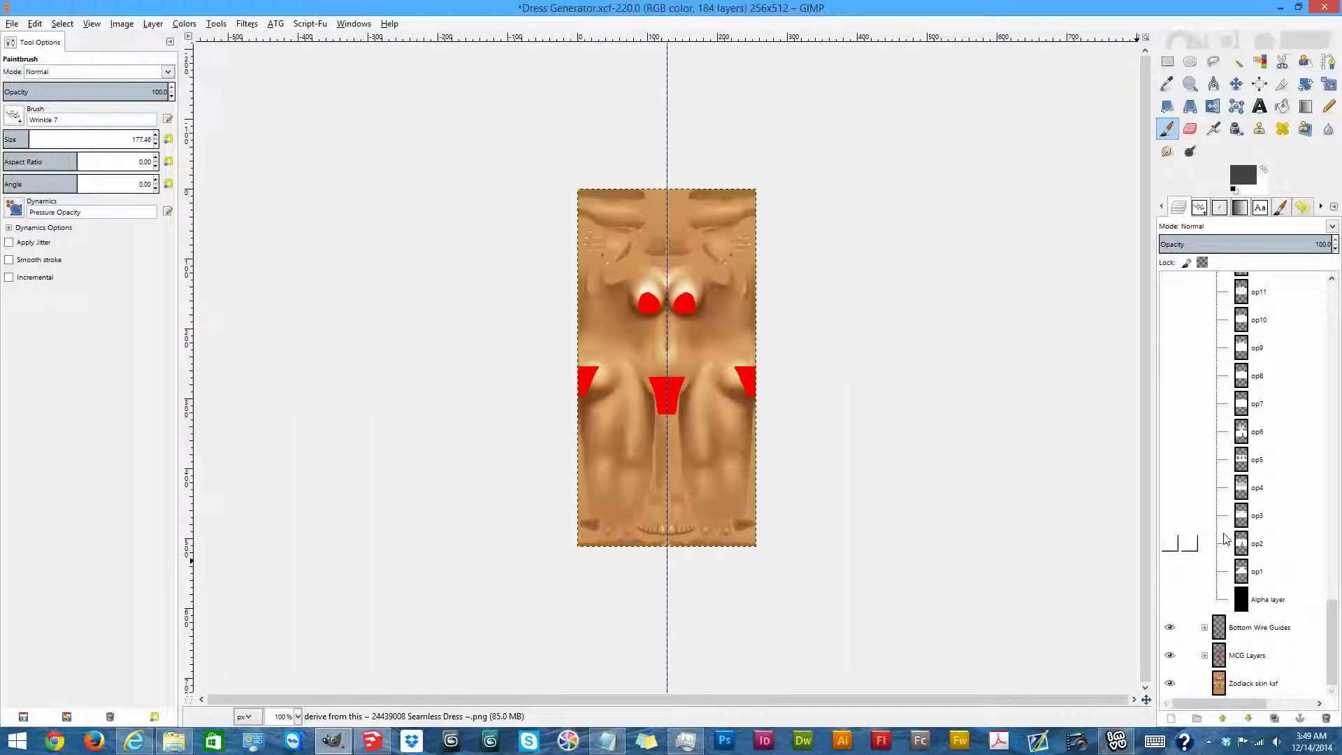
left_click(1170, 571)
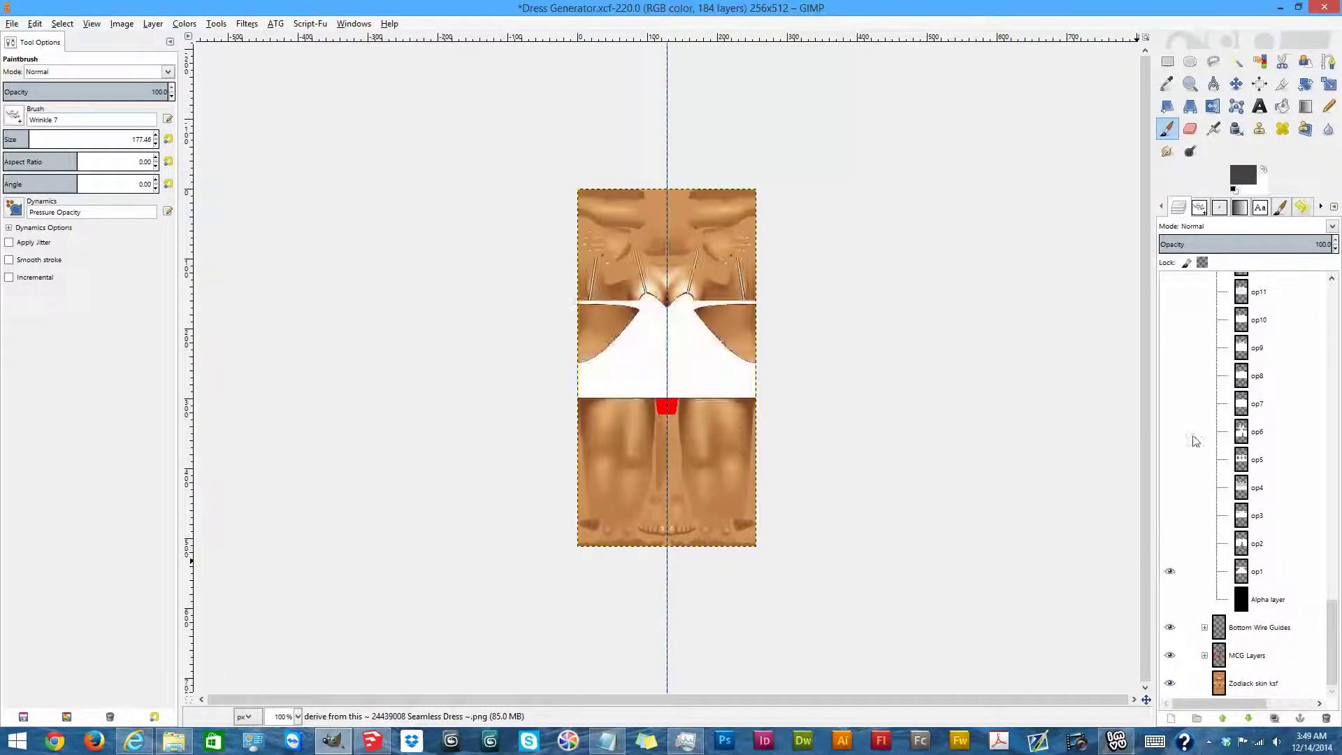
scroll(1250, 465, "up", 15)
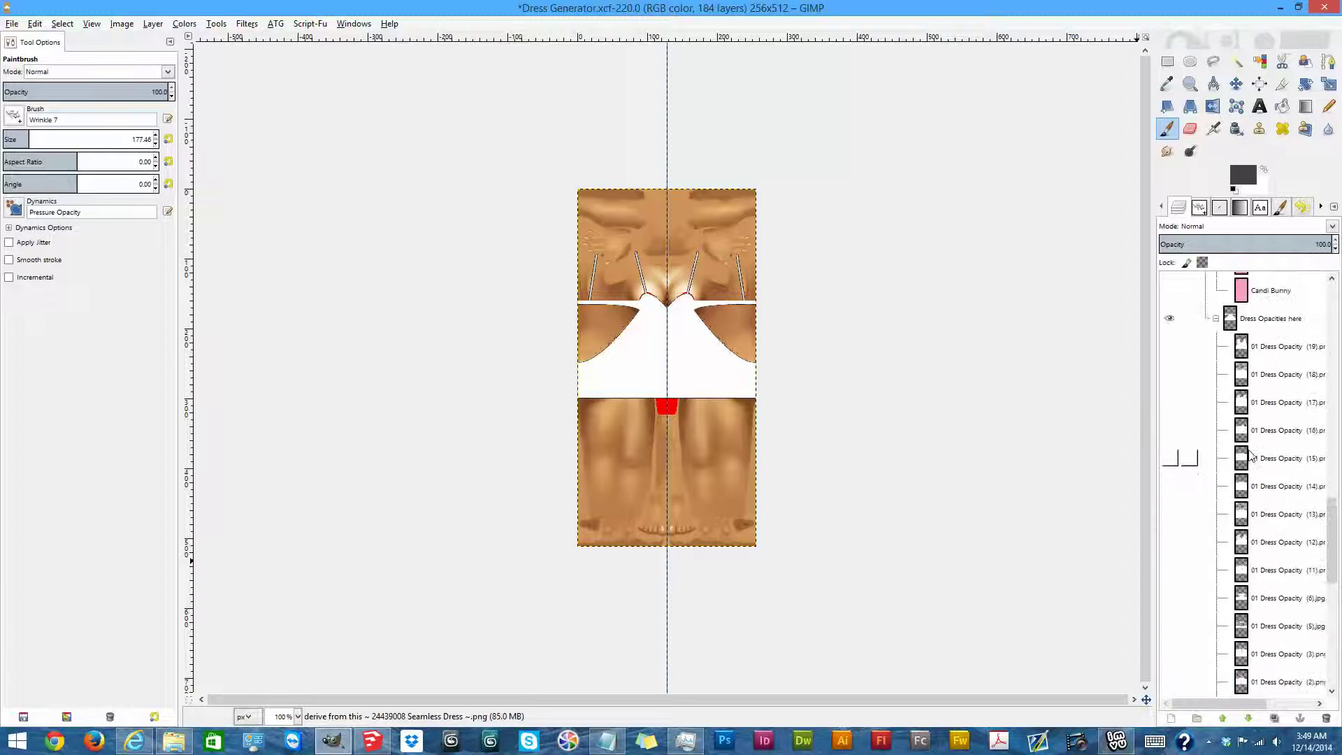
scroll(1251, 440, "up", 2)
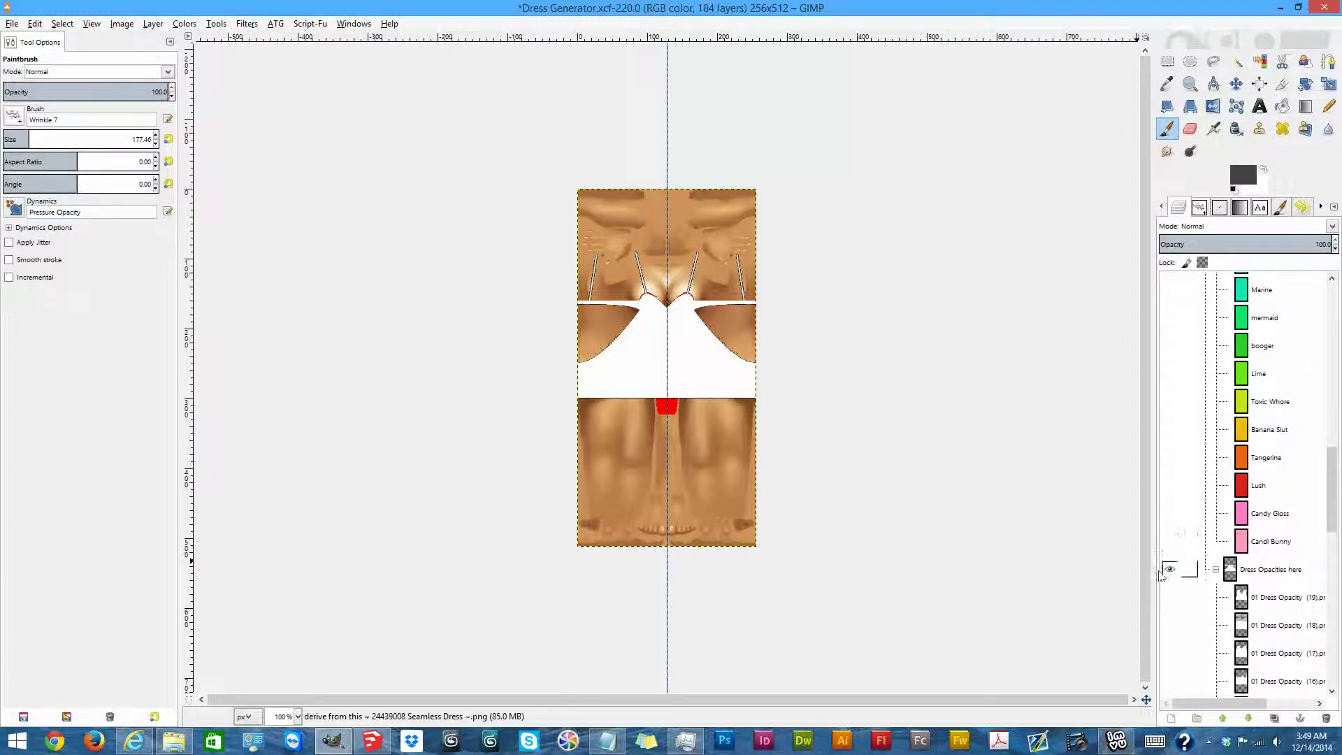
Add a new 256 by 512 px transparent layer above Avalon in the Choose Color Here!! group.
scroll(1220, 573, "up", 20)
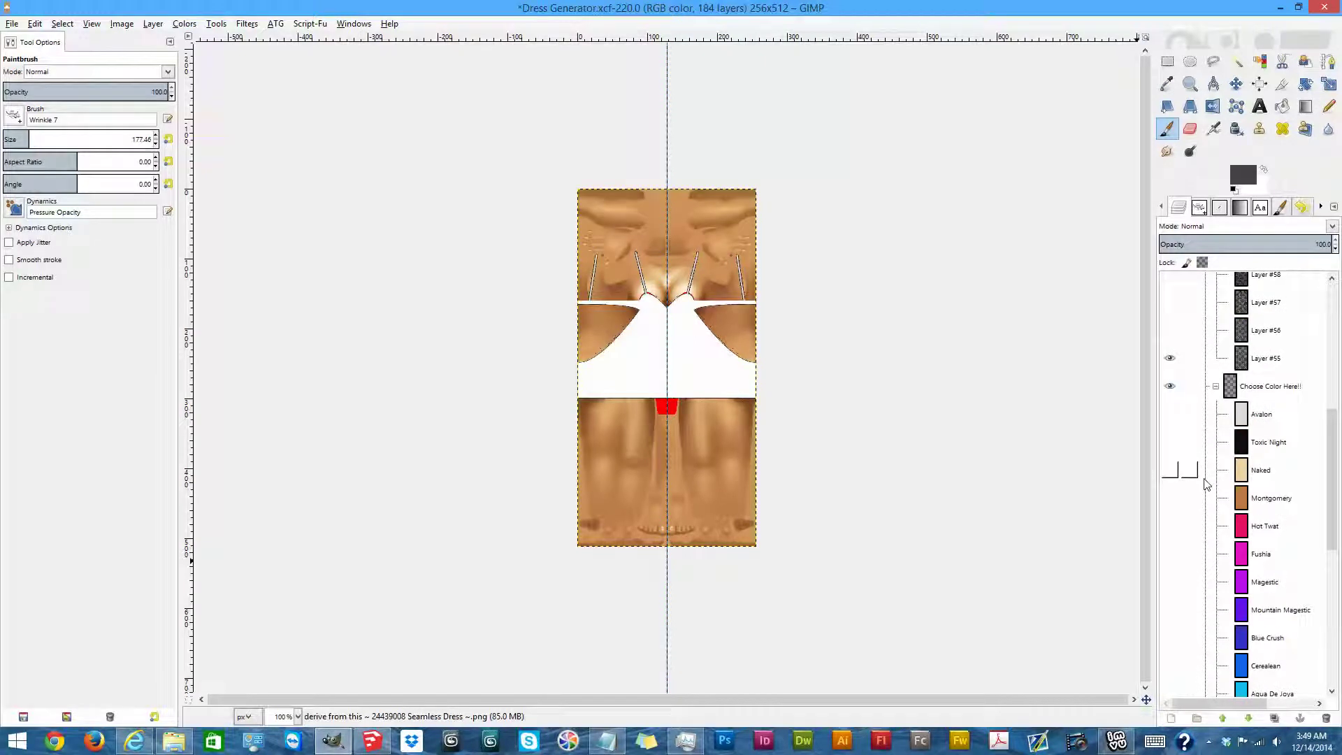
left_click(1243, 416)
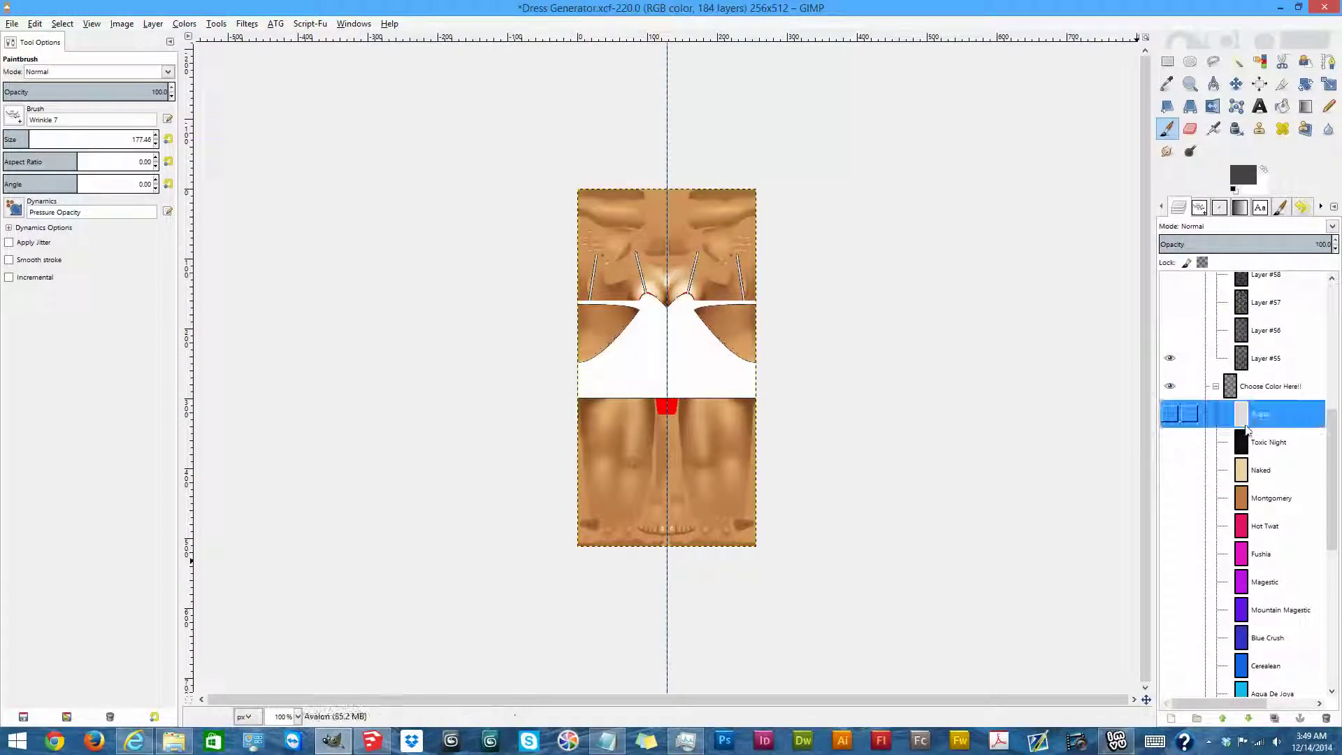
left_click(1171, 720)
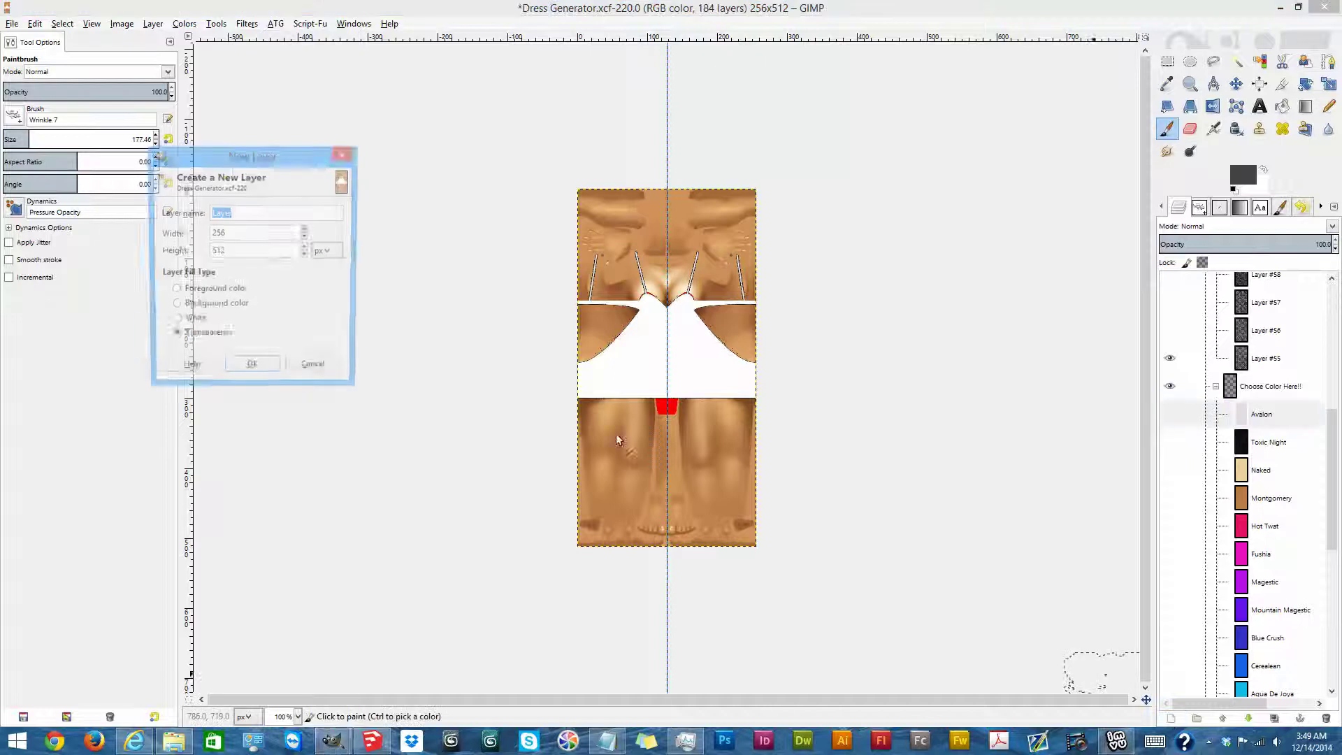
left_click(252, 371)
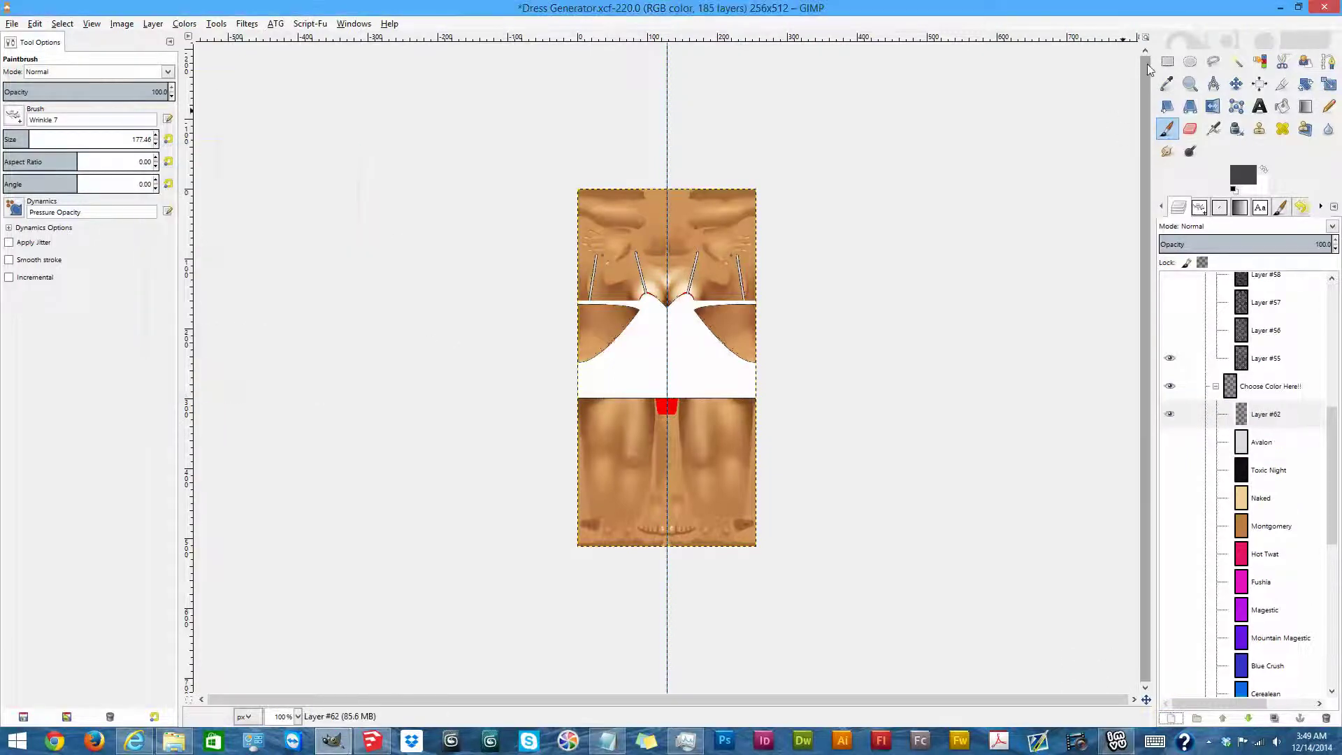
Set the foreground color to purple ae08d7 and bucket-fill the new color layer with it.
left_click(1283, 107)
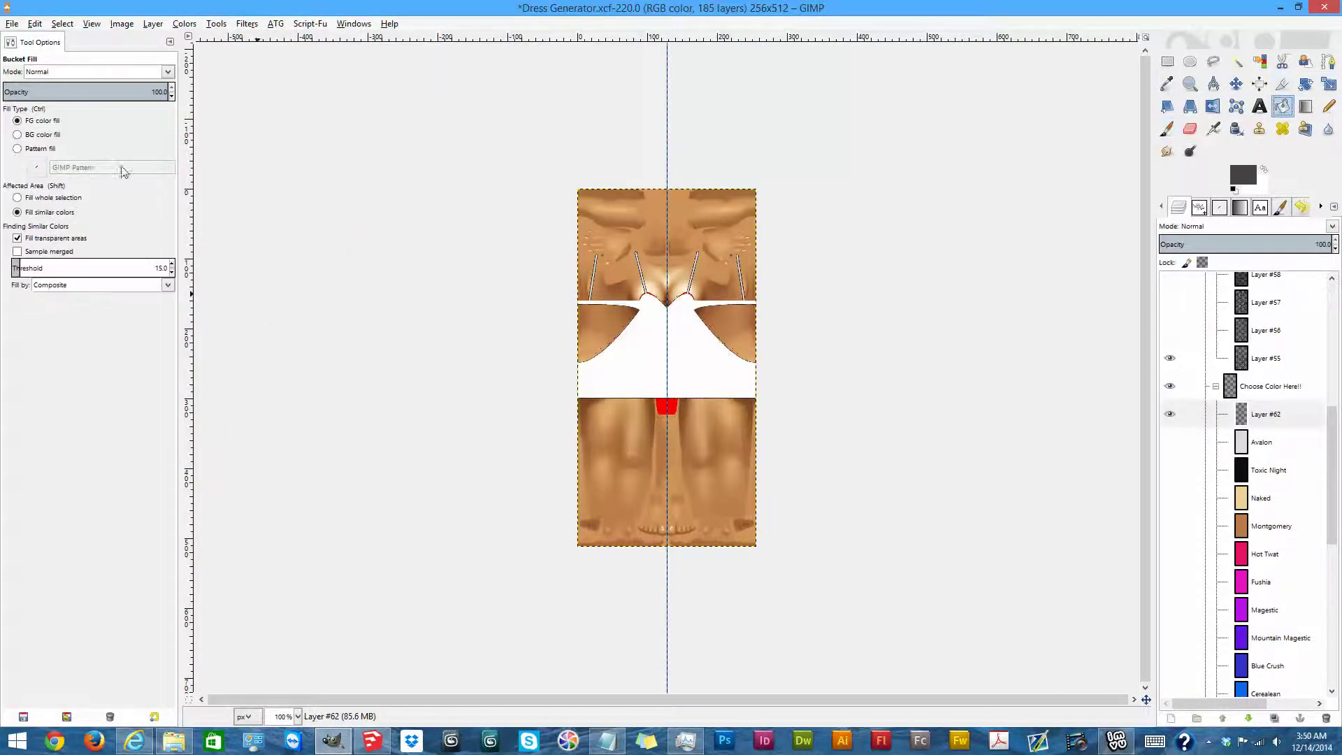
left_click(1248, 181)
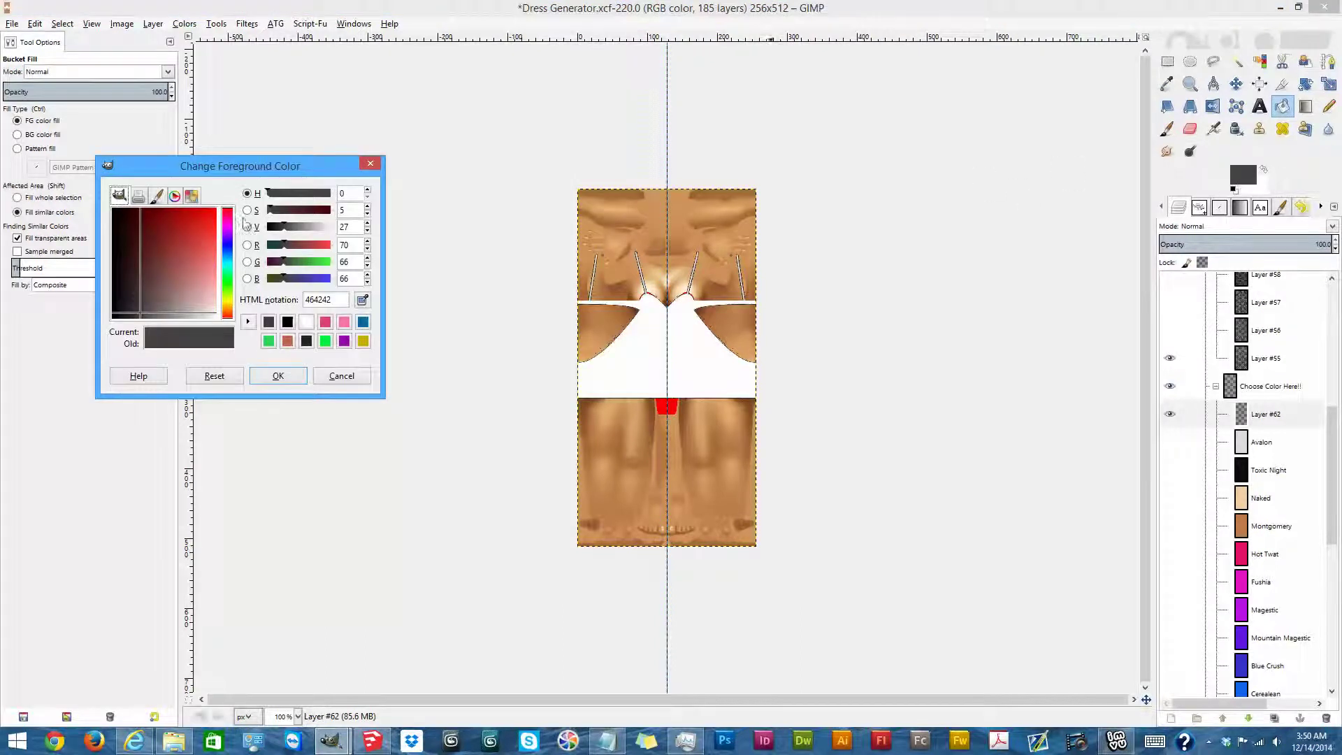
left_click_drag(180, 234, 226, 236)
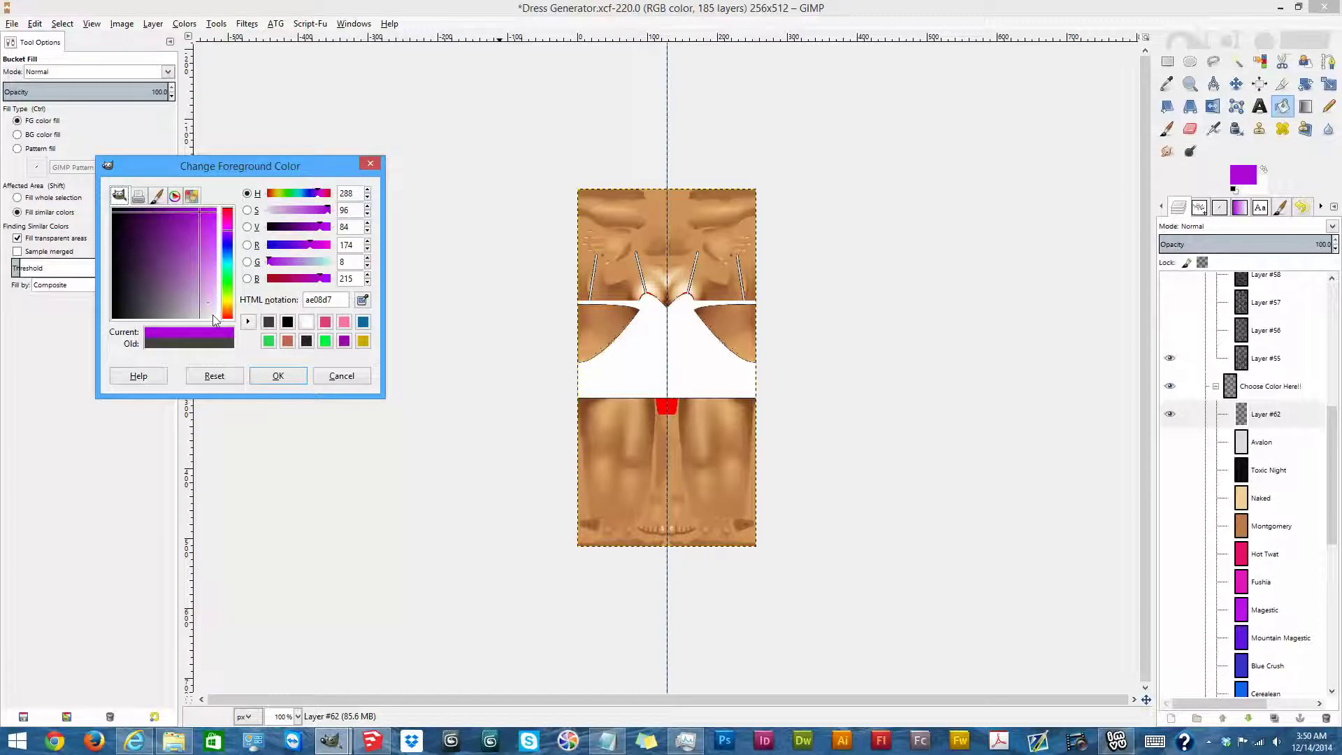
left_click(691, 362)
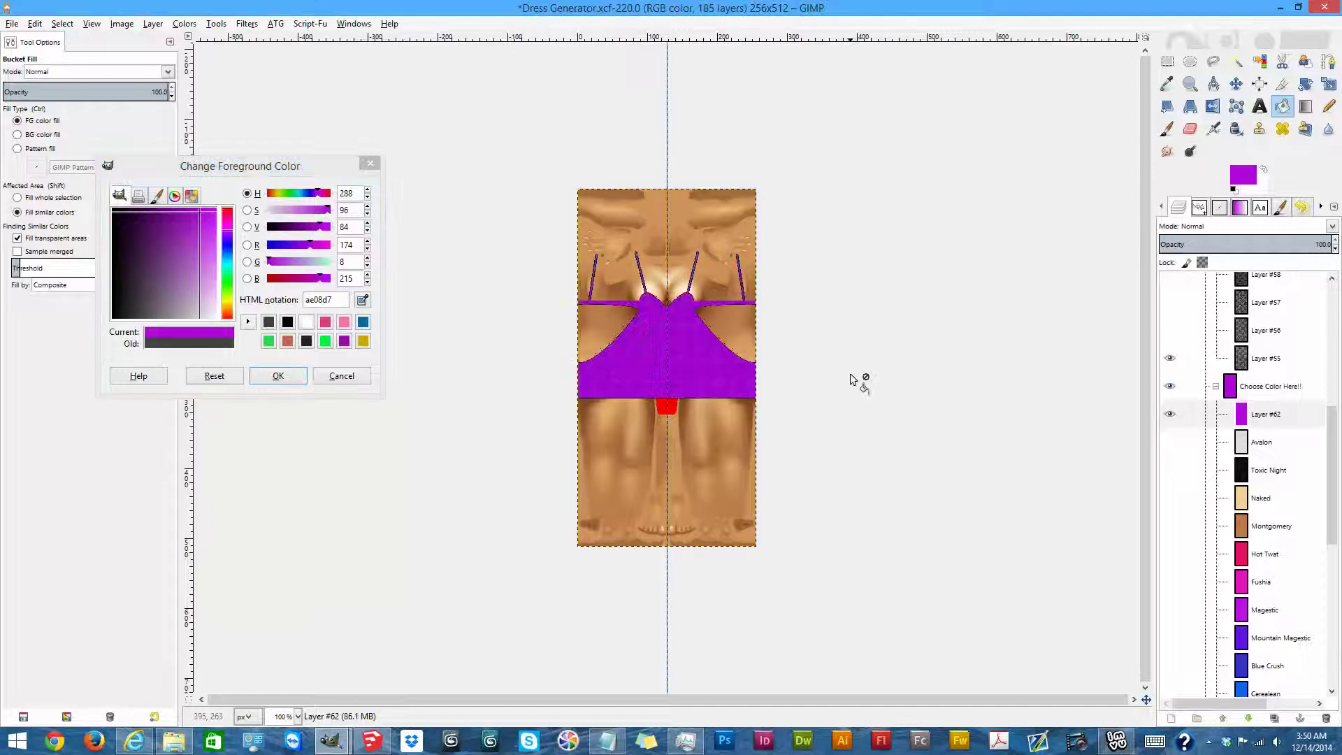
Hide pattern Layer #55 and the Patterns group, and collapse the group.
left_click(1169, 357)
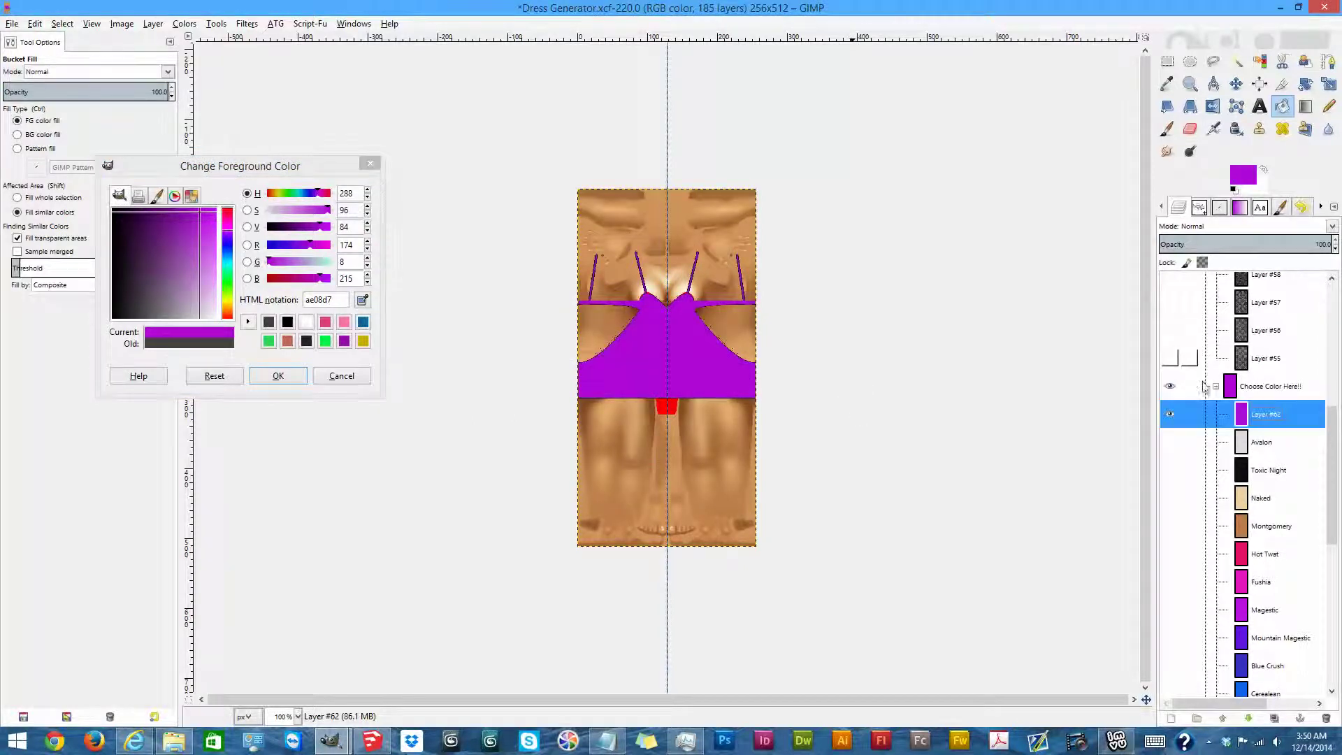
scroll(1192, 360, "up", 5)
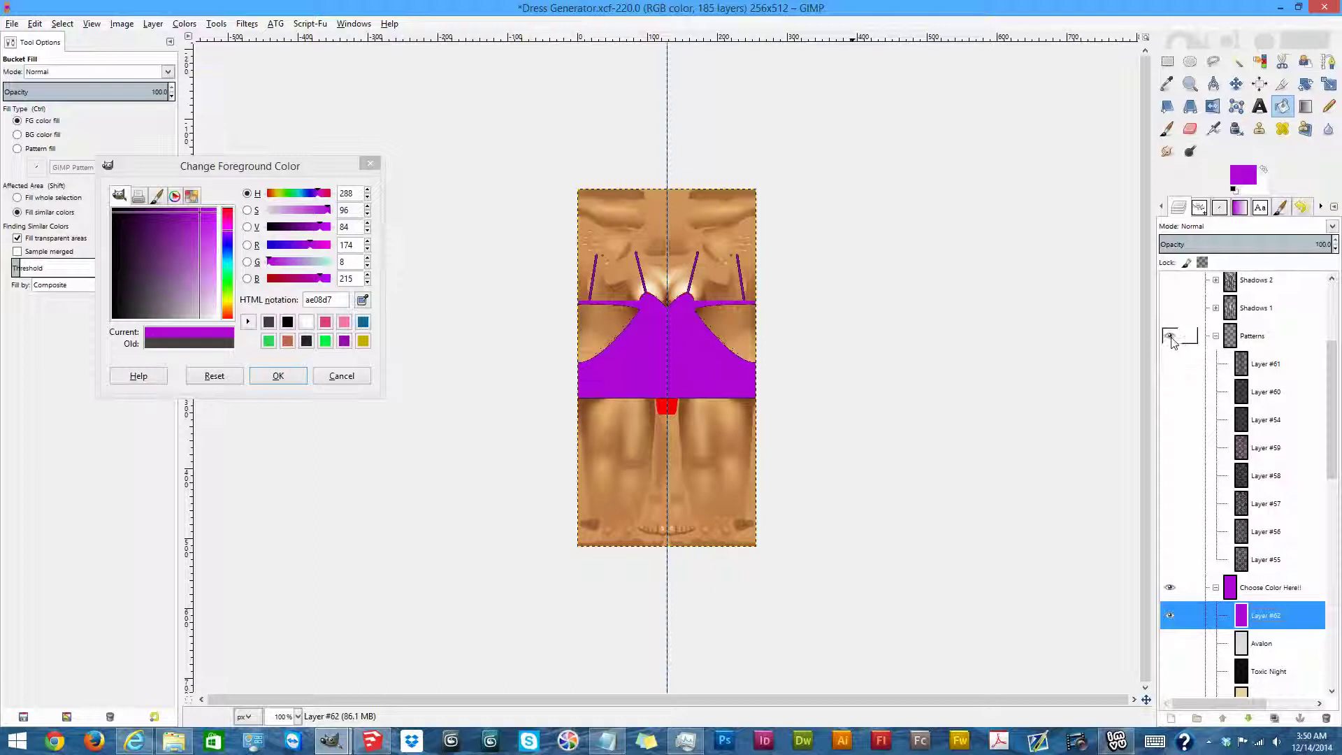
left_click(1217, 337)
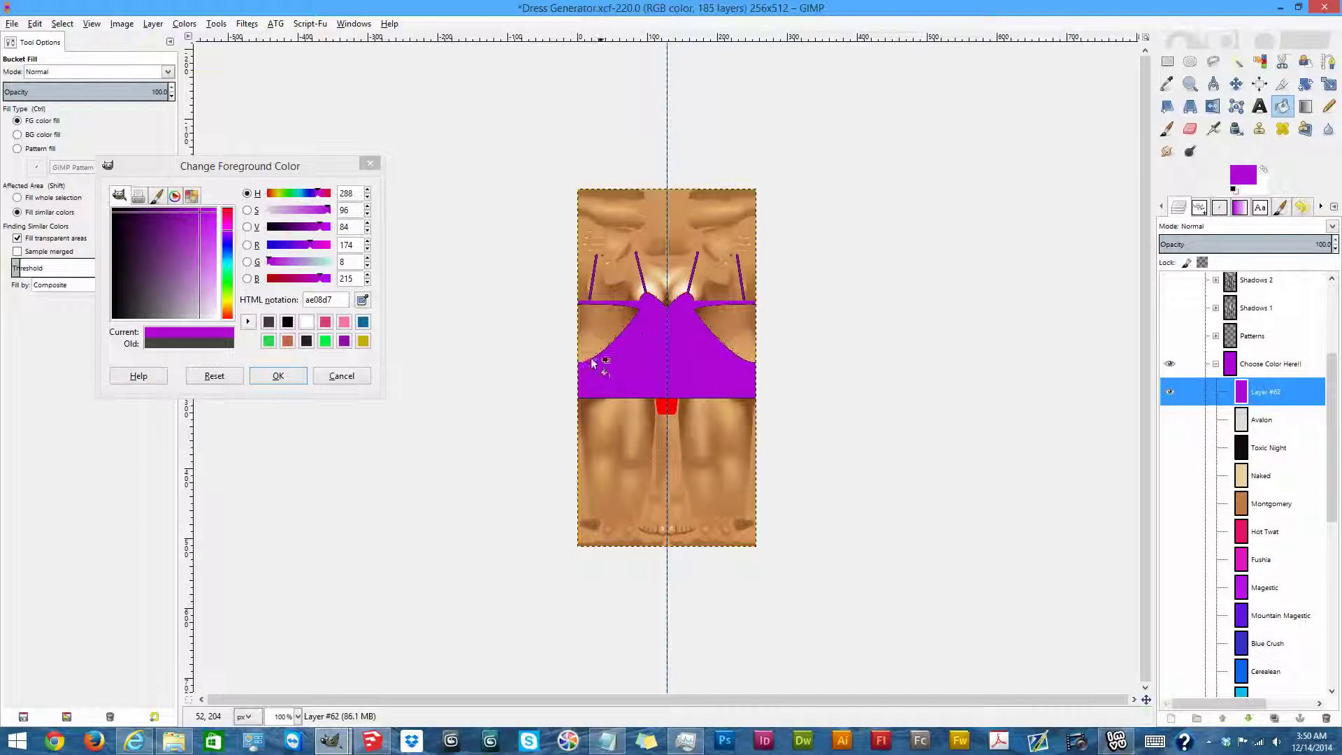
Add another transparent layer above the purple one and bucket-fill it with blue 3a95db.
left_click(1170, 719)
left_click(257, 396)
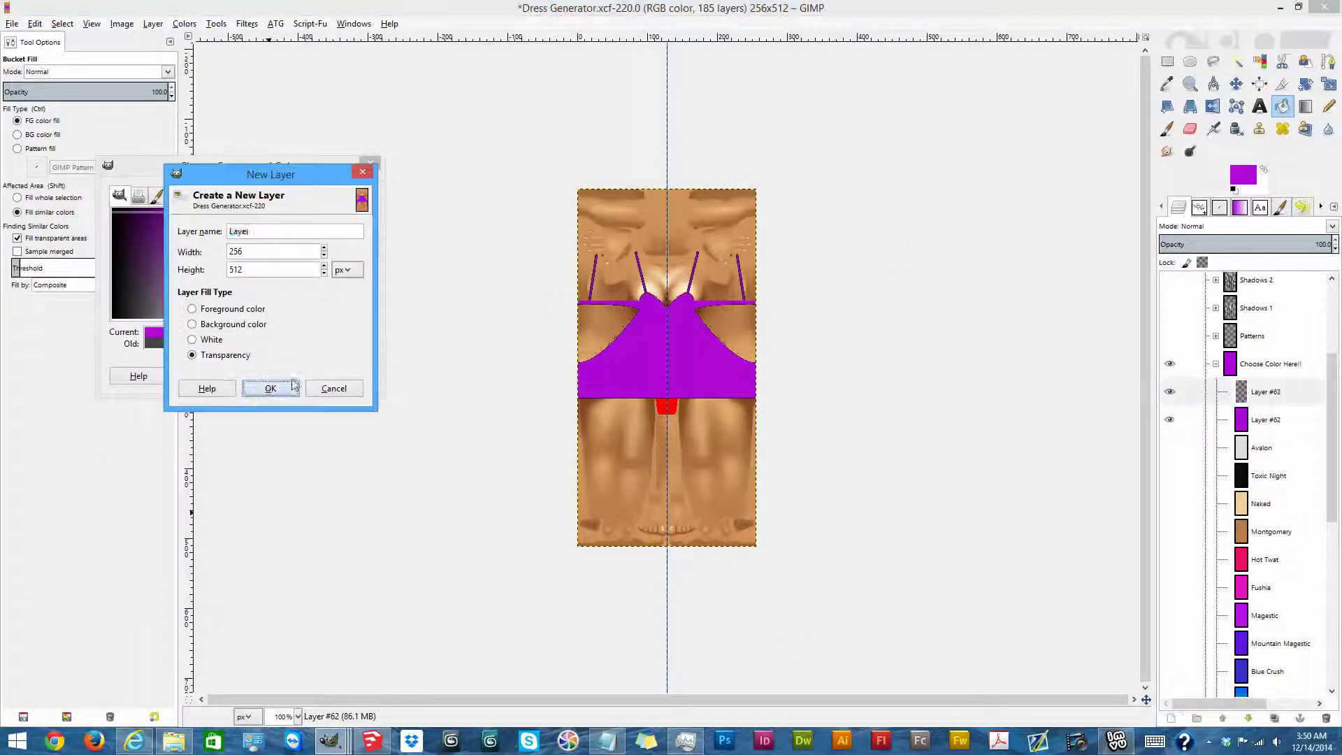
left_click(195, 242)
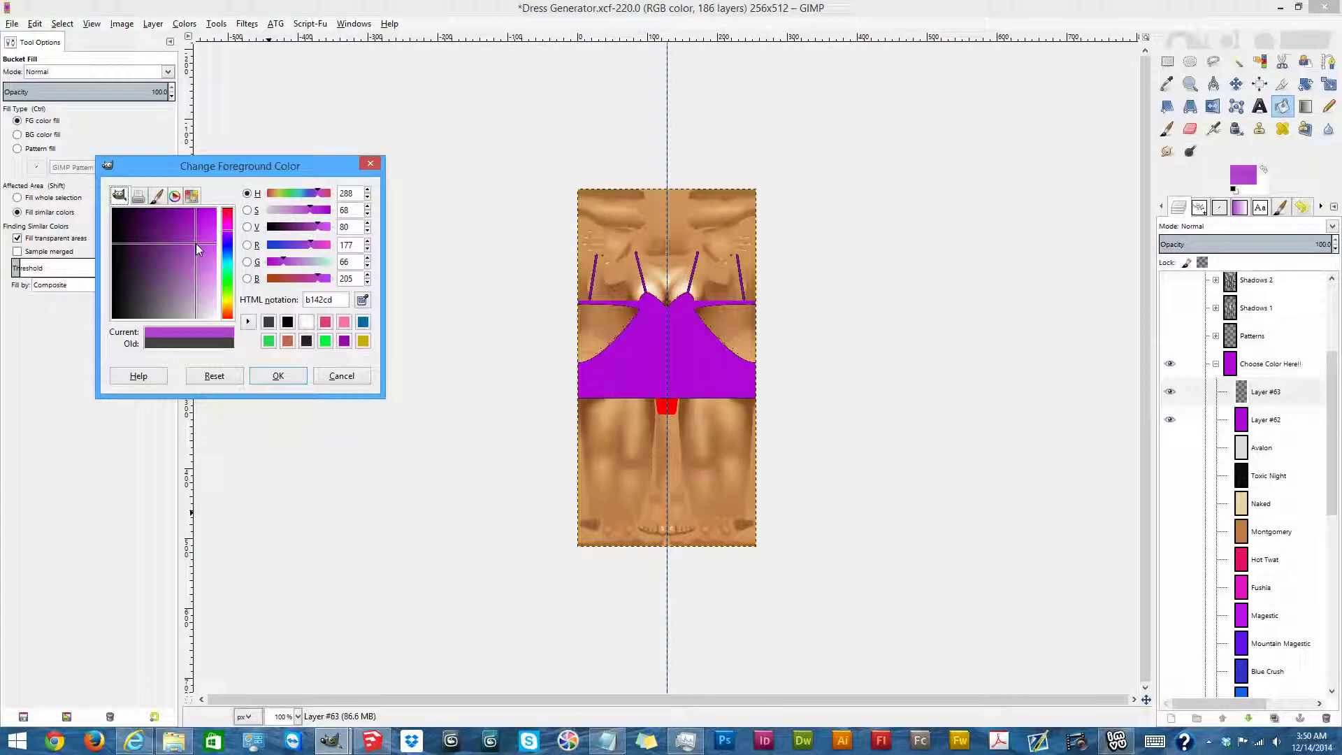
mouse_move(228, 280)
left_mouse_down()
mouse_move(228, 241)
mouse_move(228, 262)
left_mouse_up()
left_click(618, 361)
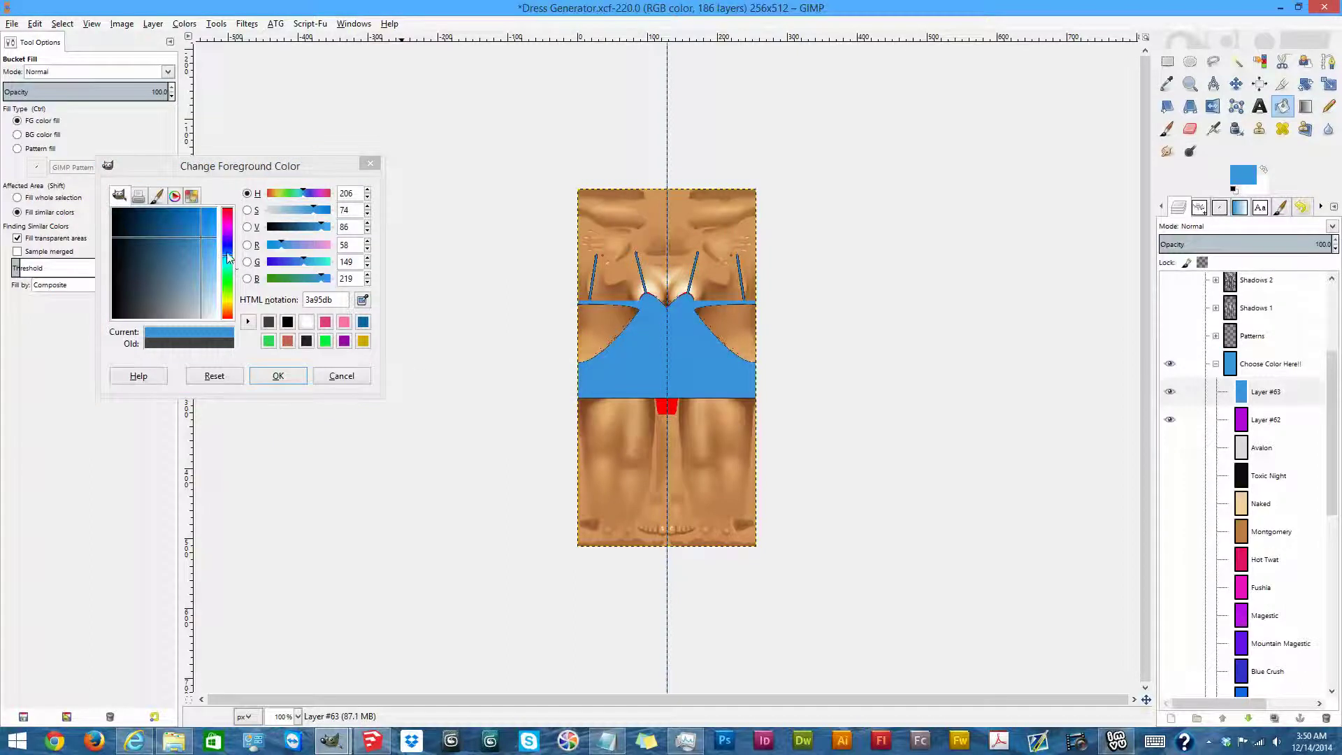
Refill the blue layer with the terracotta swatch color c3654e and close the color chooser.
left_click_drag(227, 259, 227, 228)
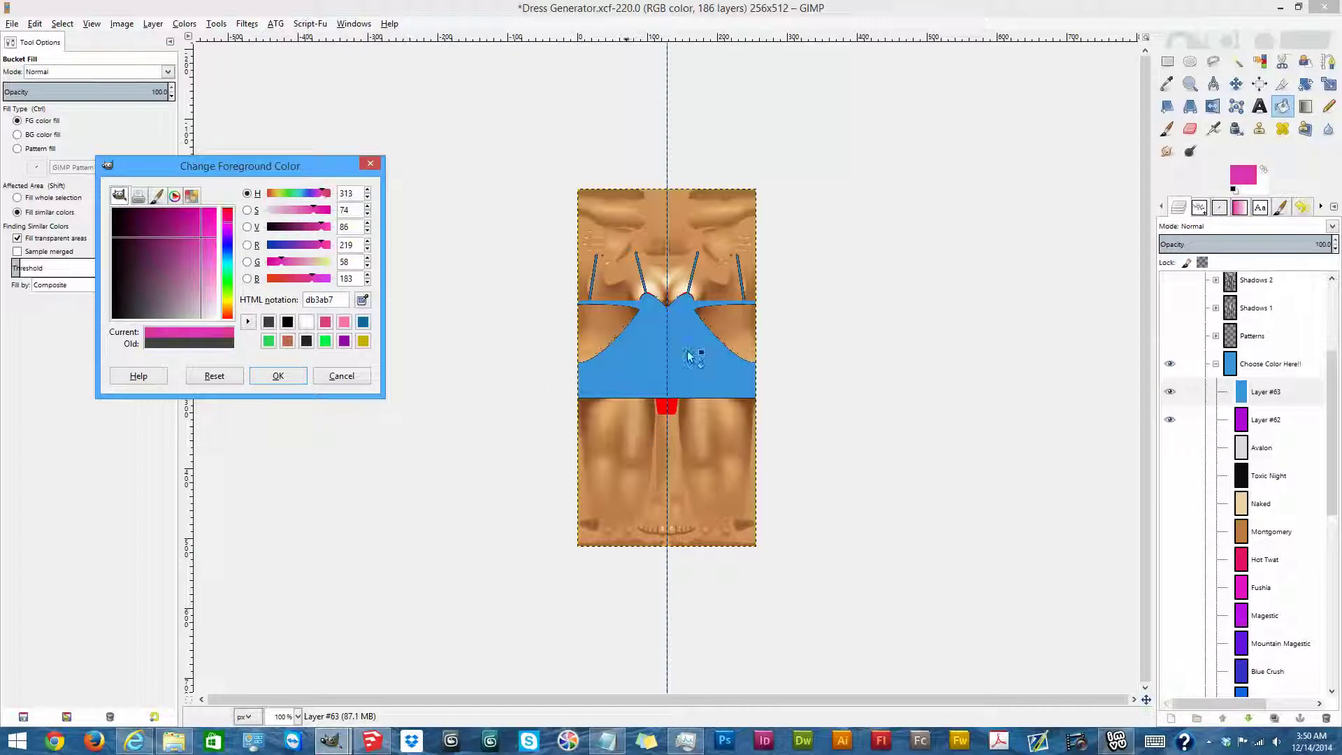
left_click(325, 341)
left_click(283, 342)
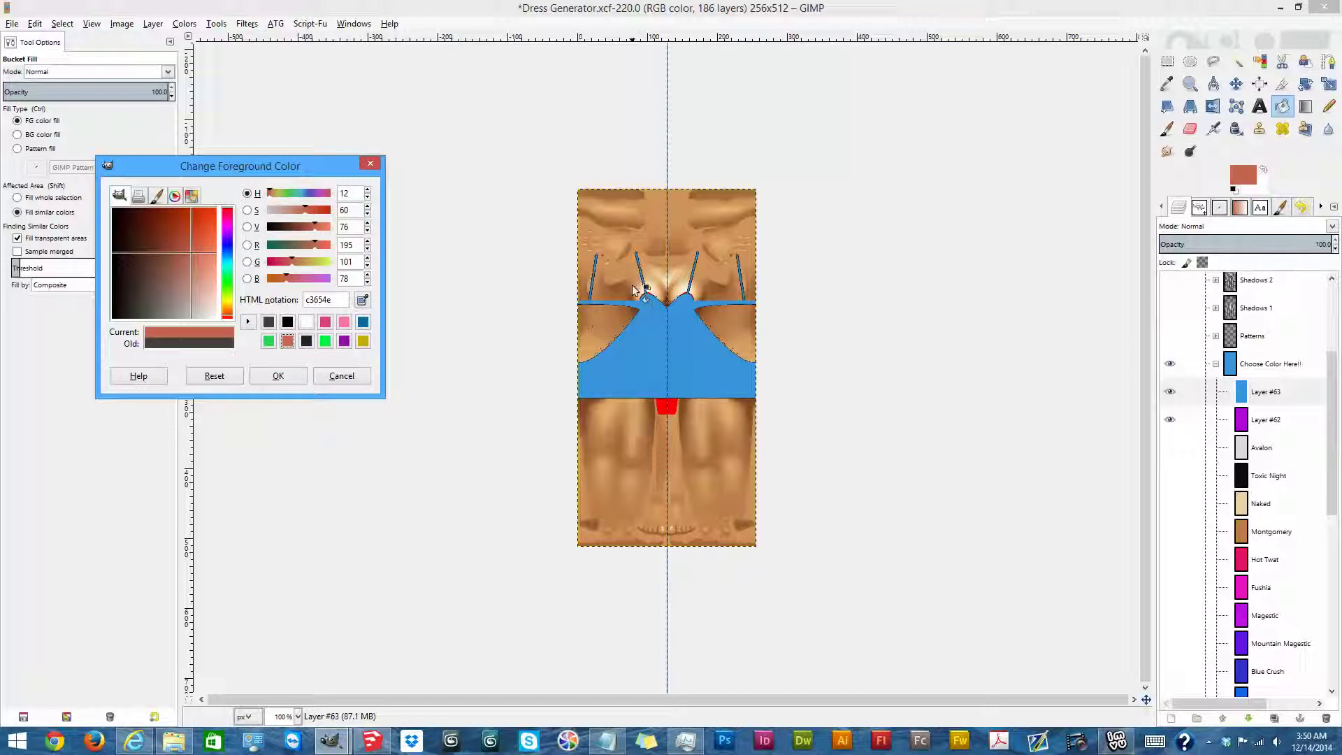
left_click(656, 328)
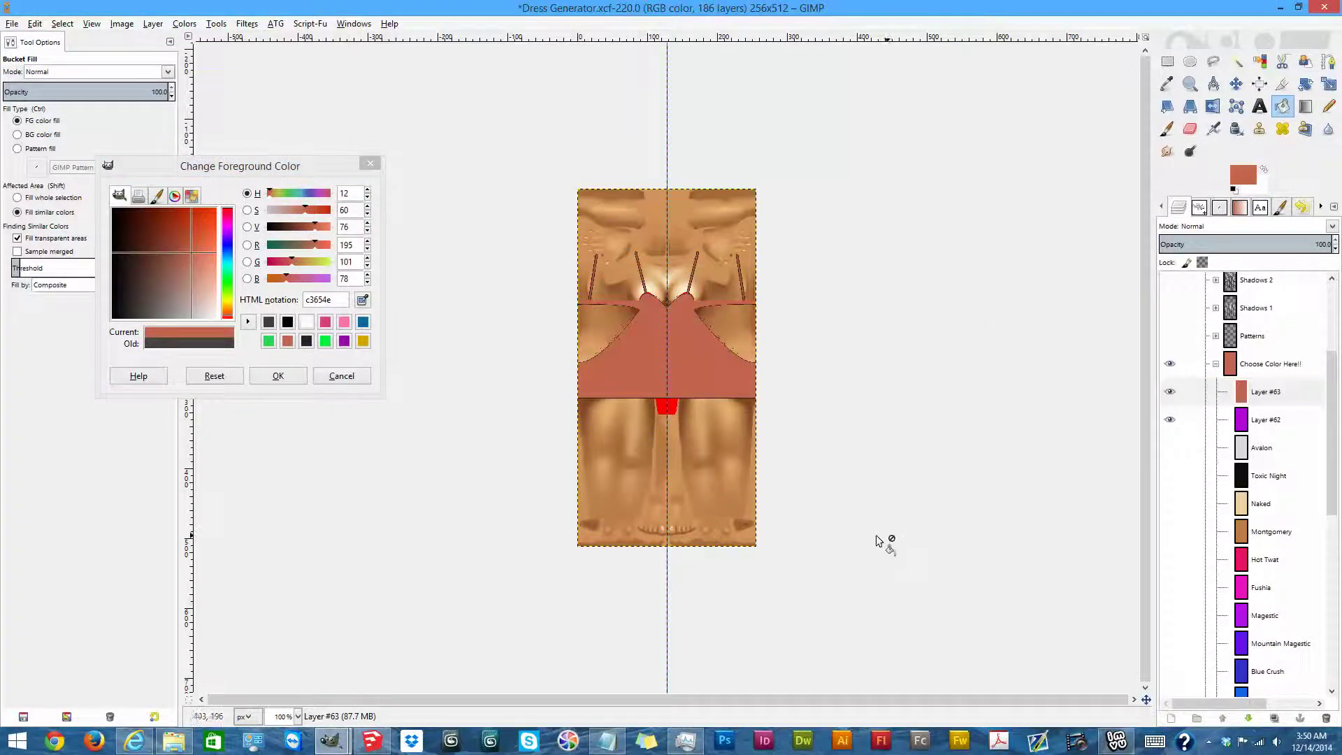
left_click(375, 167)
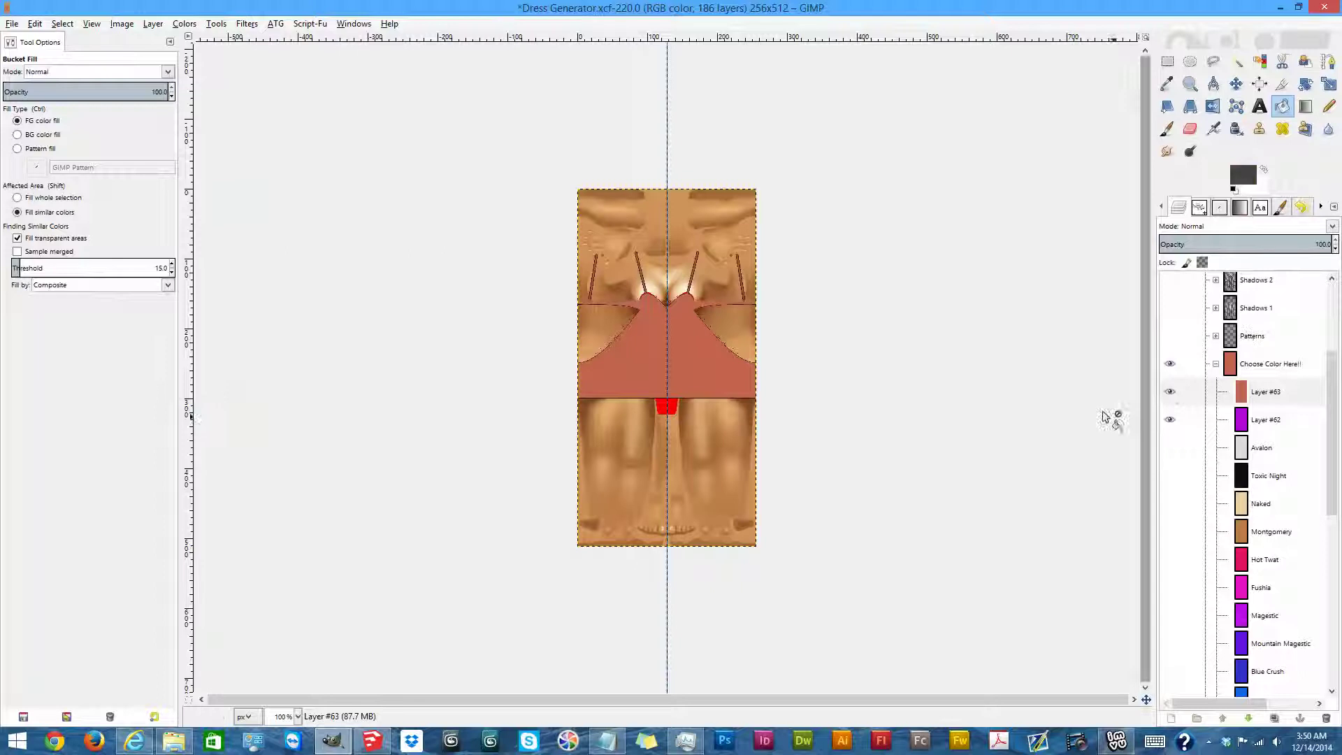
Hide the terracotta color layer, expand the Patterns group and make it visible with pattern Layer #55.
left_click(1171, 394)
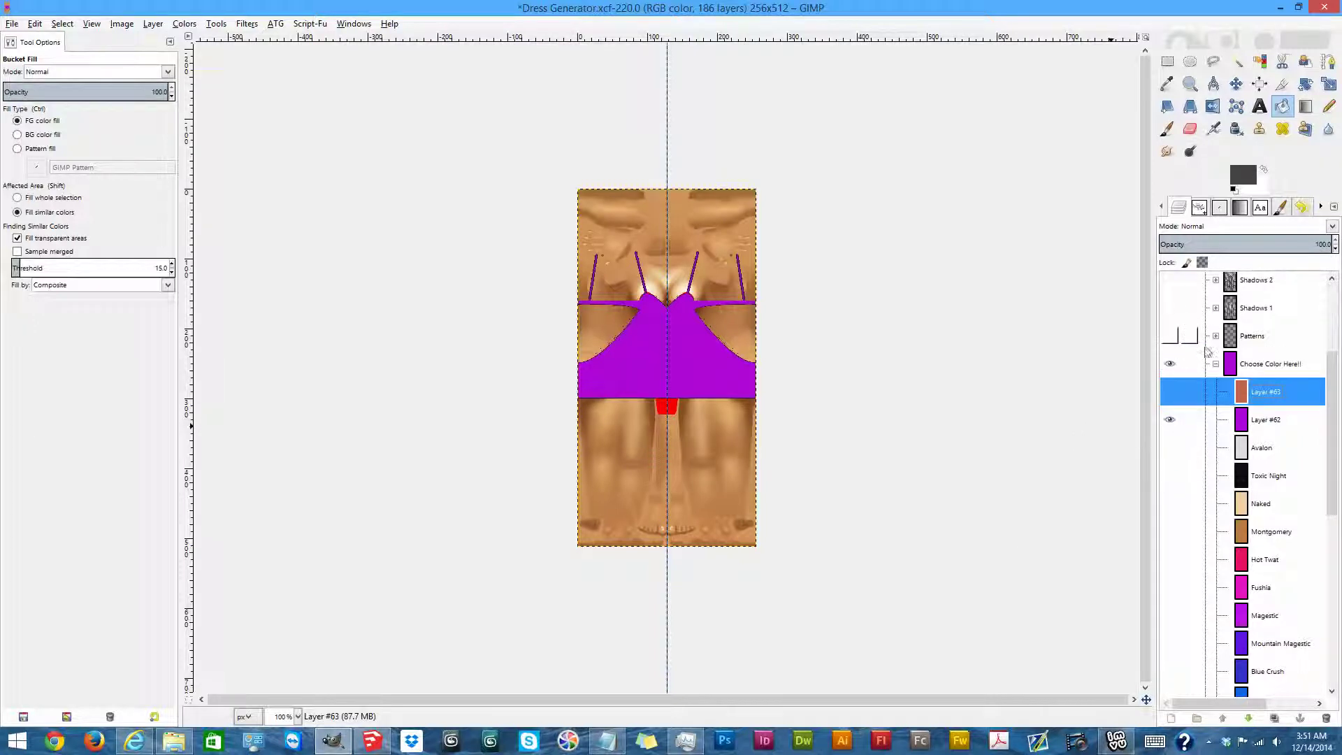
left_click(1218, 338)
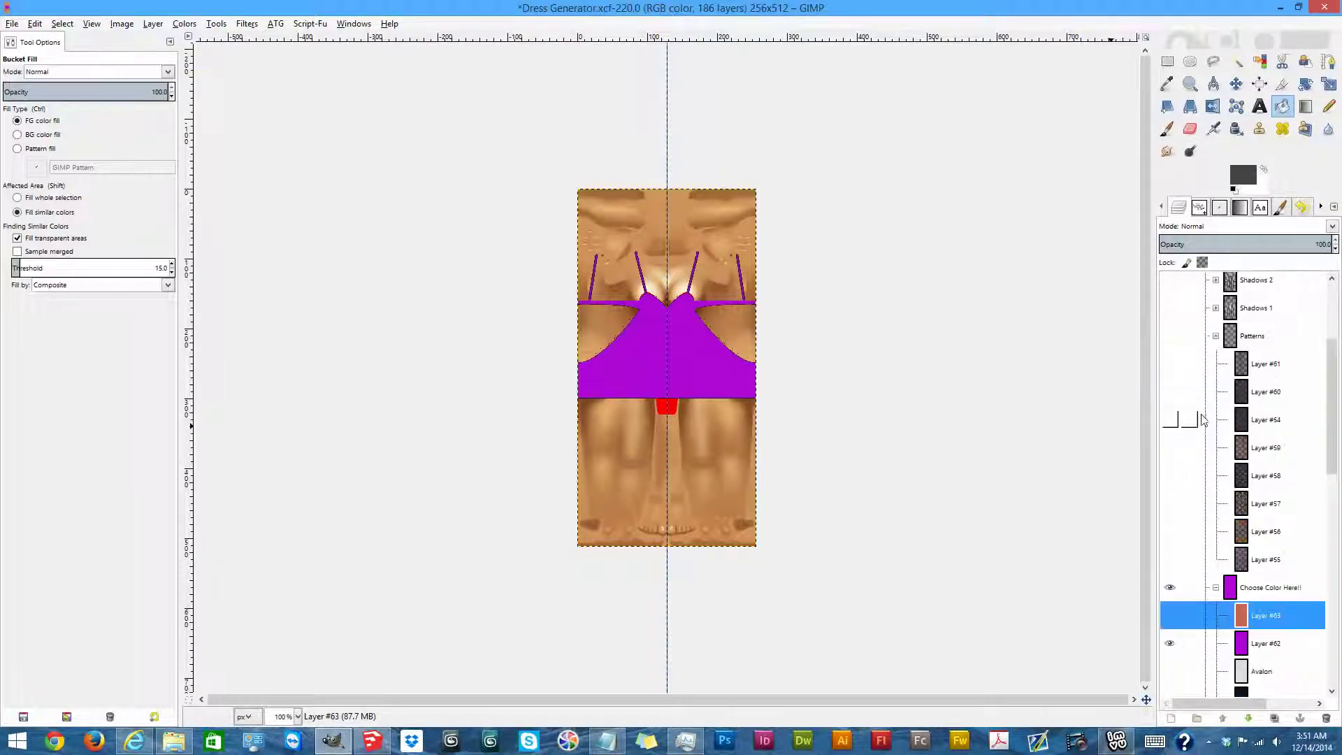
left_click(1169, 560)
left_click(1170, 337)
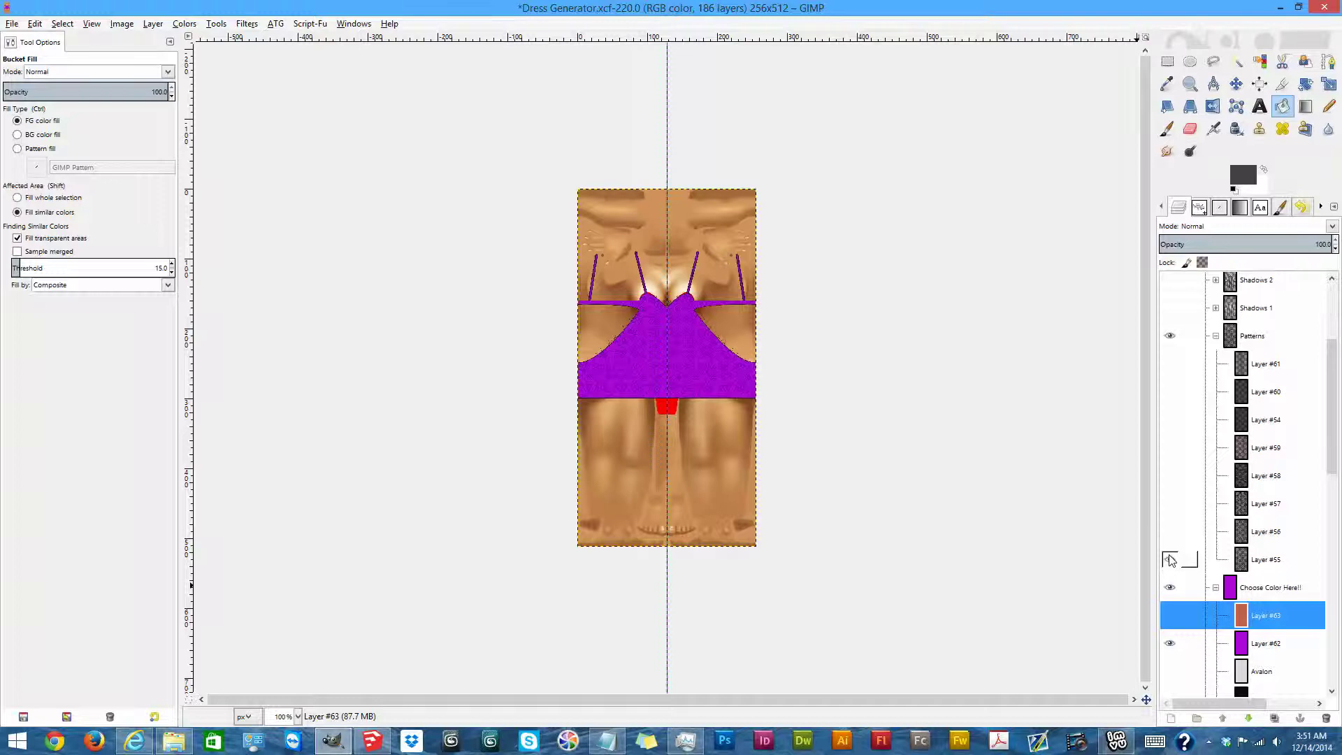
Switch pattern Layer #55 off and on to compare the dress with and without it, leaving it hidden.
left_click(1169, 560)
left_click(1169, 560)
left_click(1170, 560)
left_click(1170, 532)
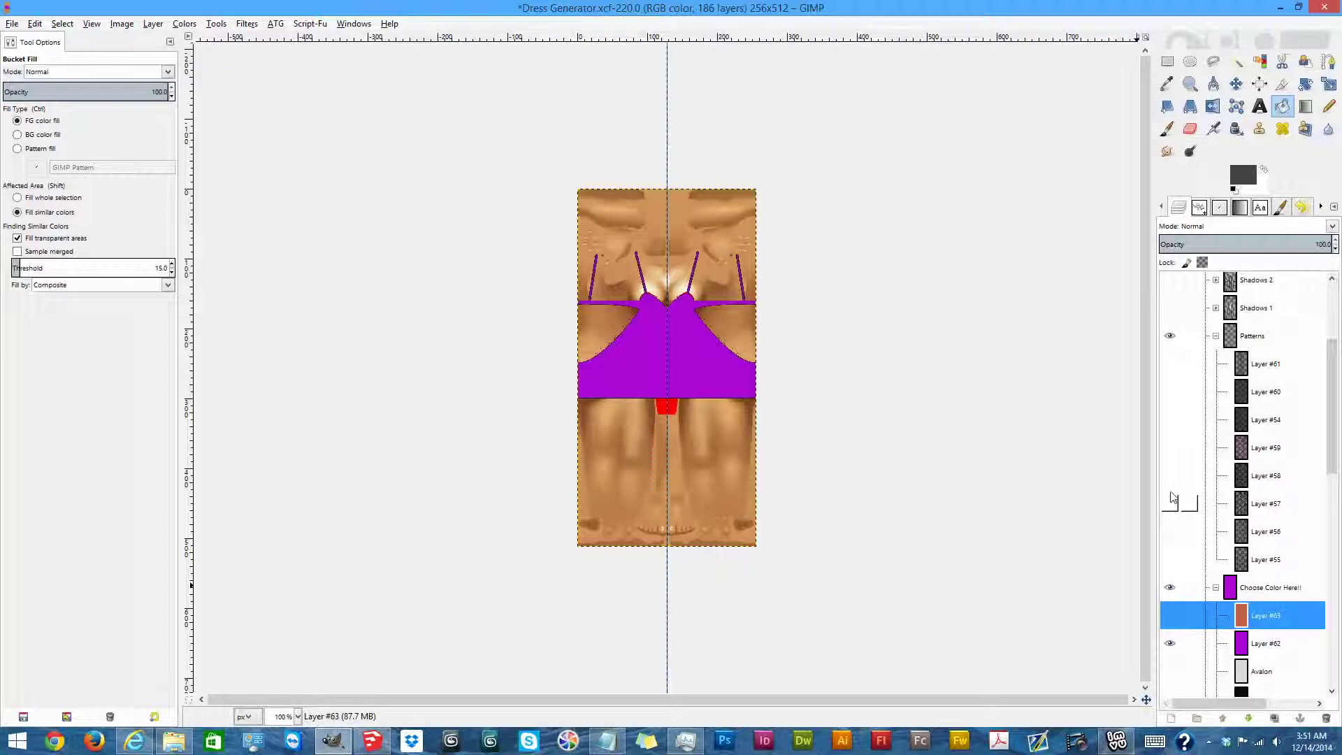
Preview pattern Layers #55 to #58 one at a time on the dress enlarged to 200%, hiding each again.
left_click(298, 716)
left_click(299, 647)
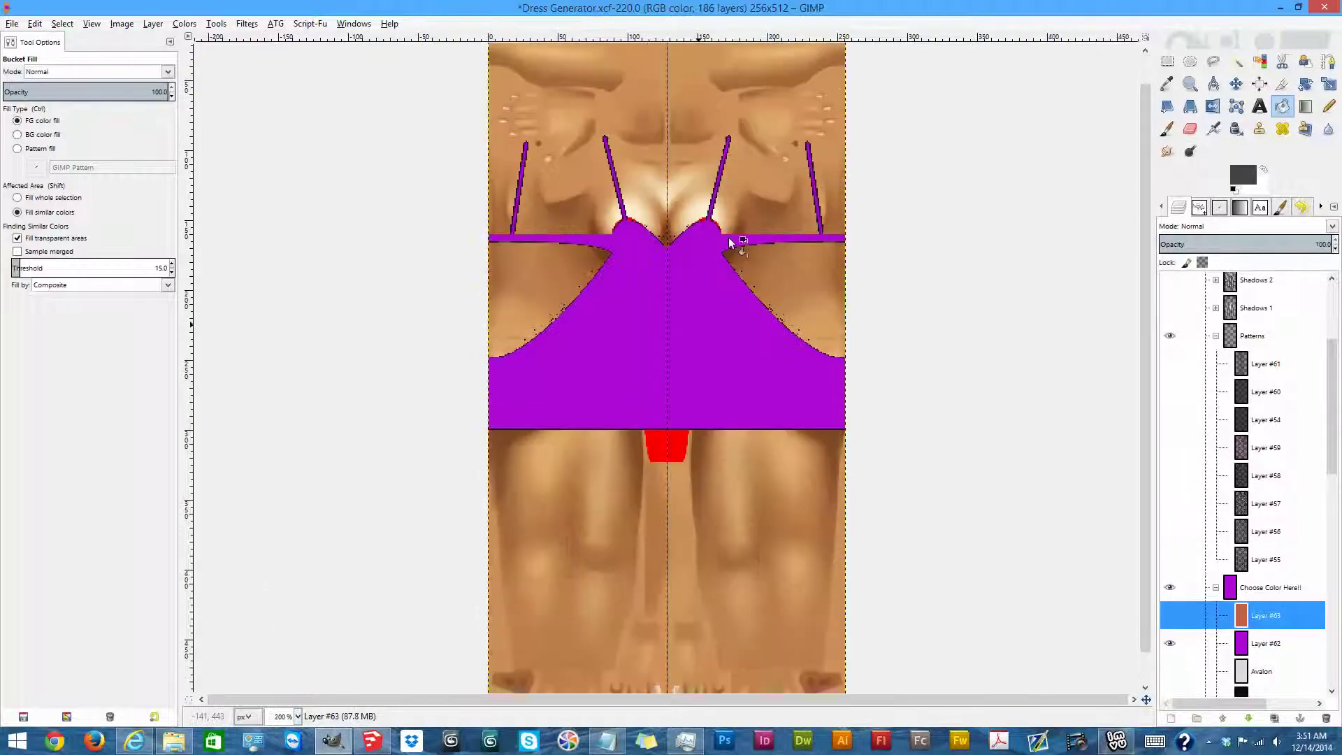
left_click(1170, 560)
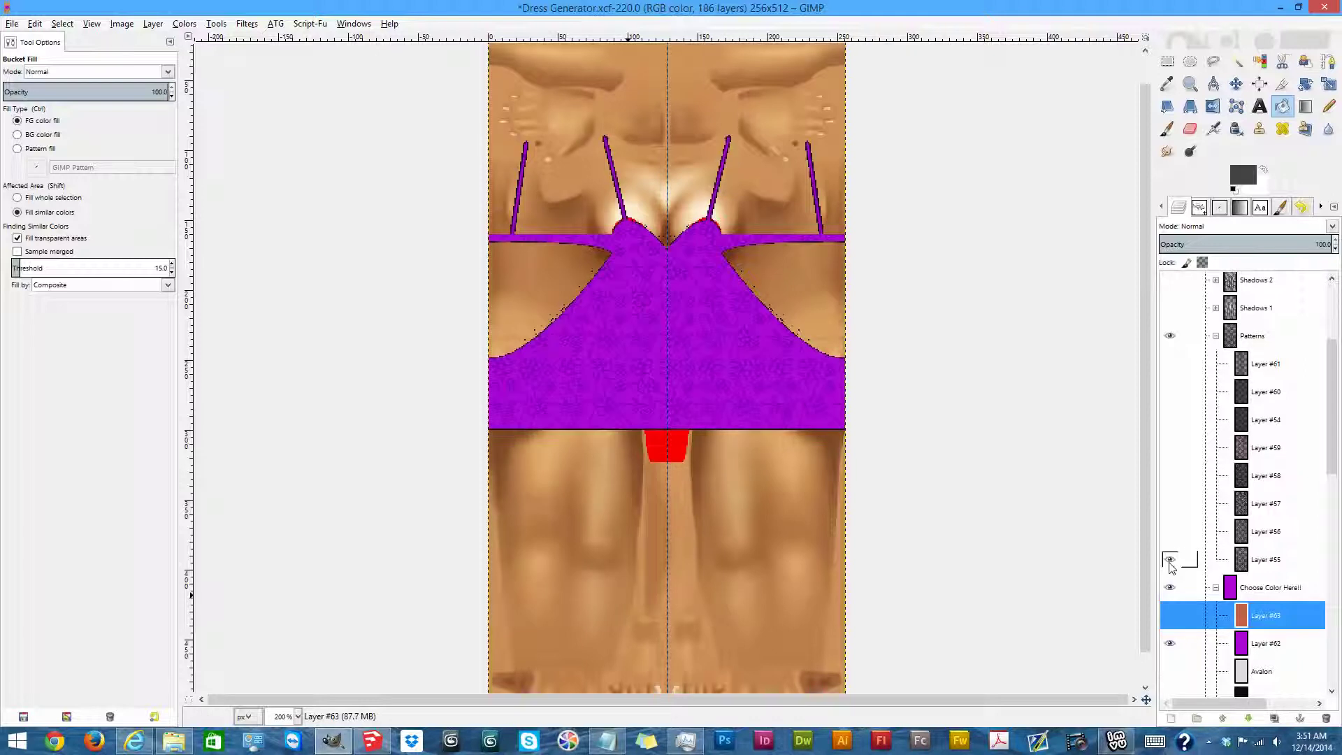
left_click(1171, 563)
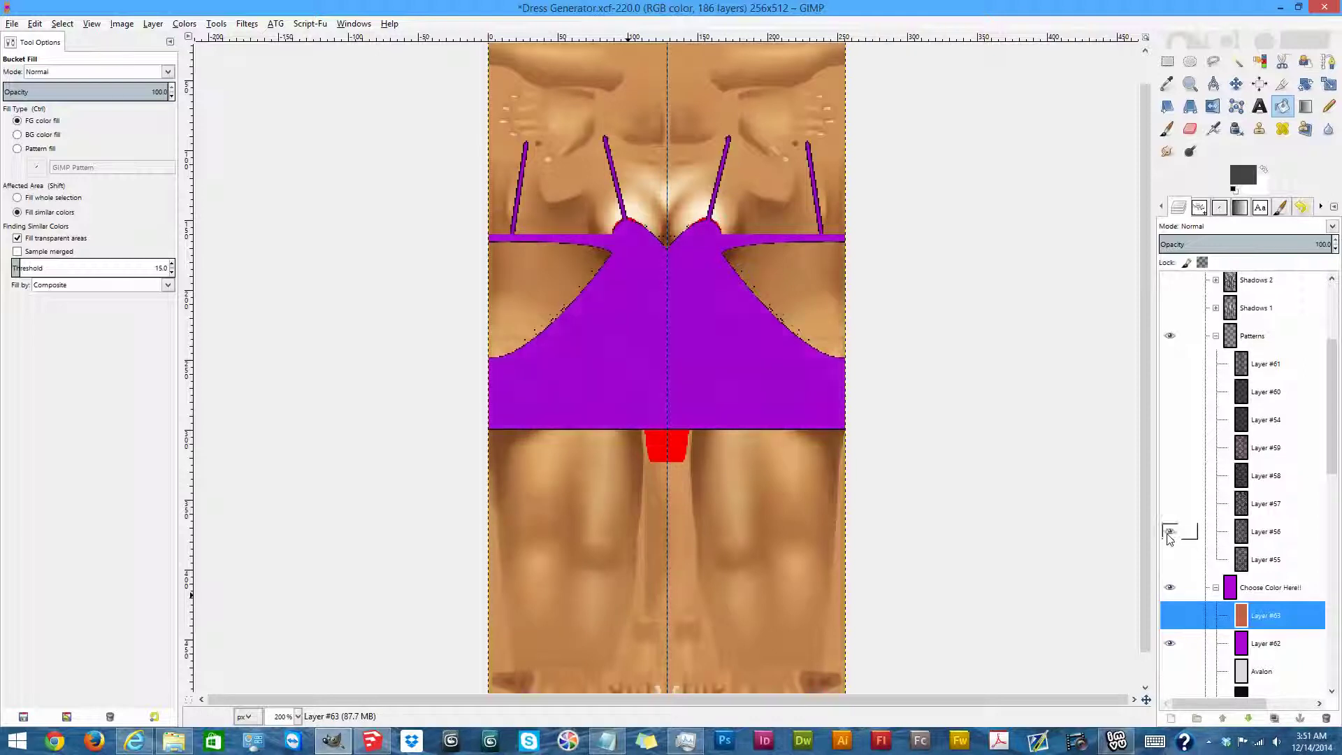
left_click(1168, 499)
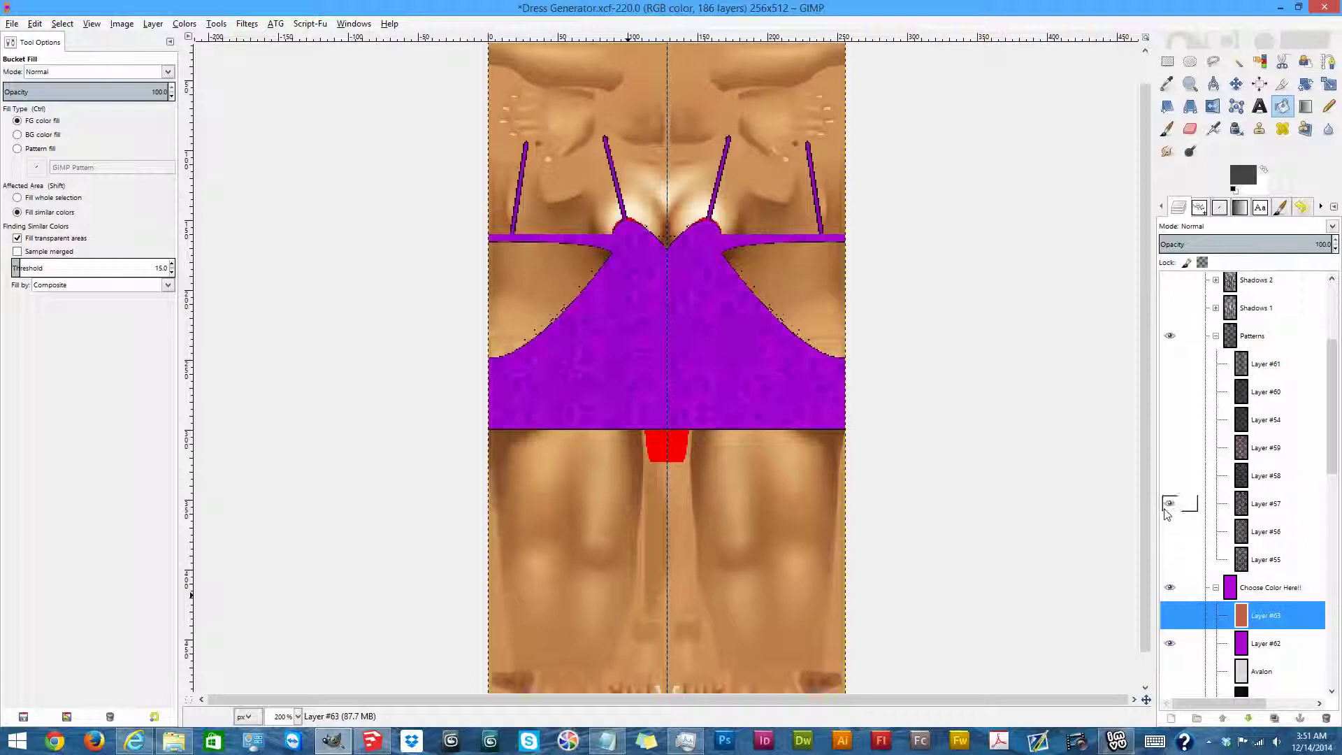
left_click(1166, 496)
left_click(1164, 483)
left_click(1164, 483)
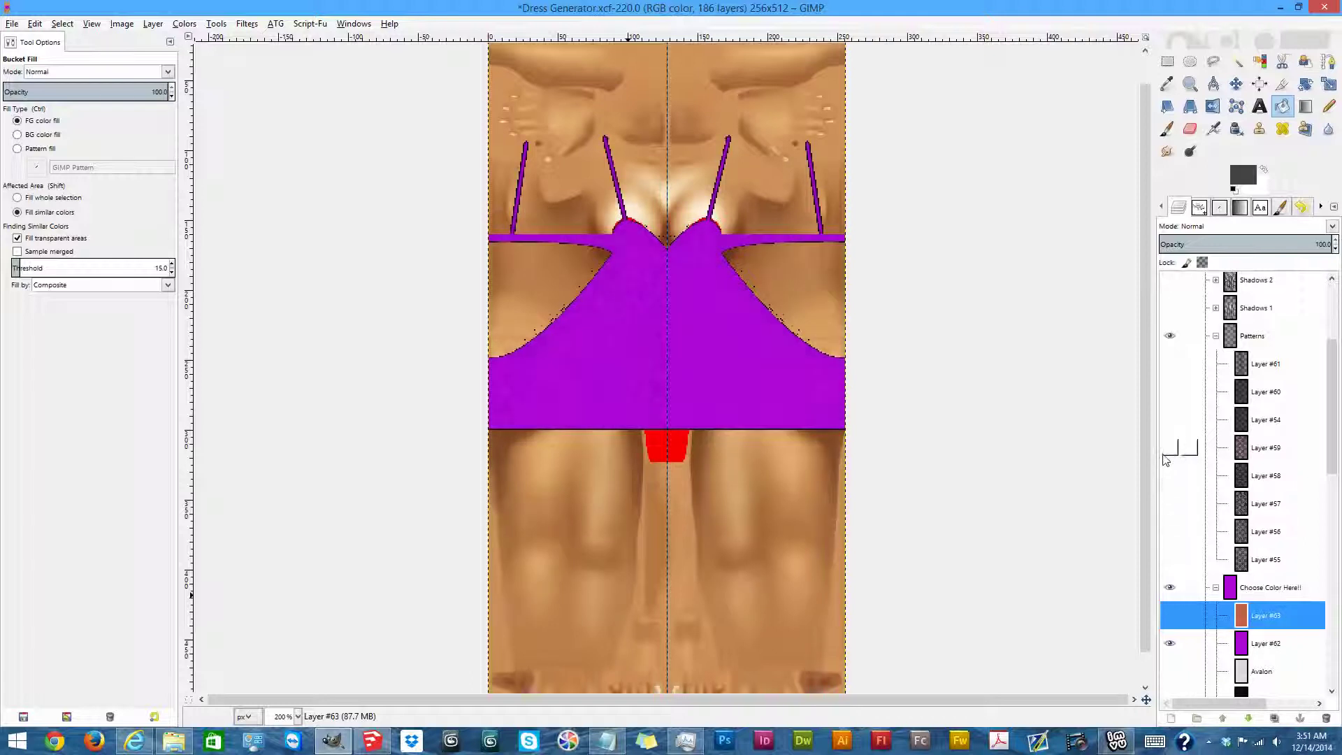
Preview the remaining pattern layers from Layer #59 up to Layer #61 on the purple dress.
left_click(1167, 449)
left_click(1169, 423)
left_click(1178, 394)
left_click(1171, 365)
left_click(1169, 419)
Collapse the Patterns group and preview Pasted Layer and the Shadows 2 group one at a time, hiding each again.
left_click(1218, 337)
scroll(1190, 364, "up", 3)
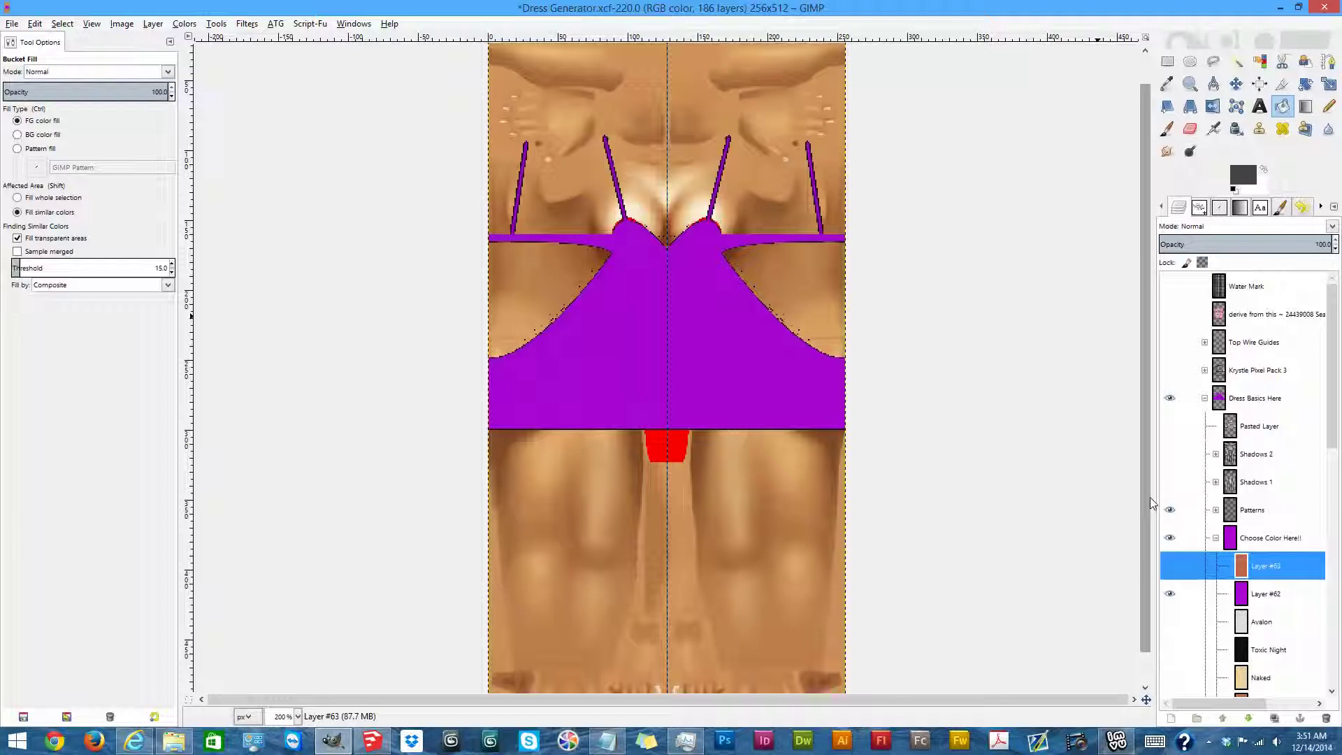
left_click(1274, 484)
left_click(1253, 454)
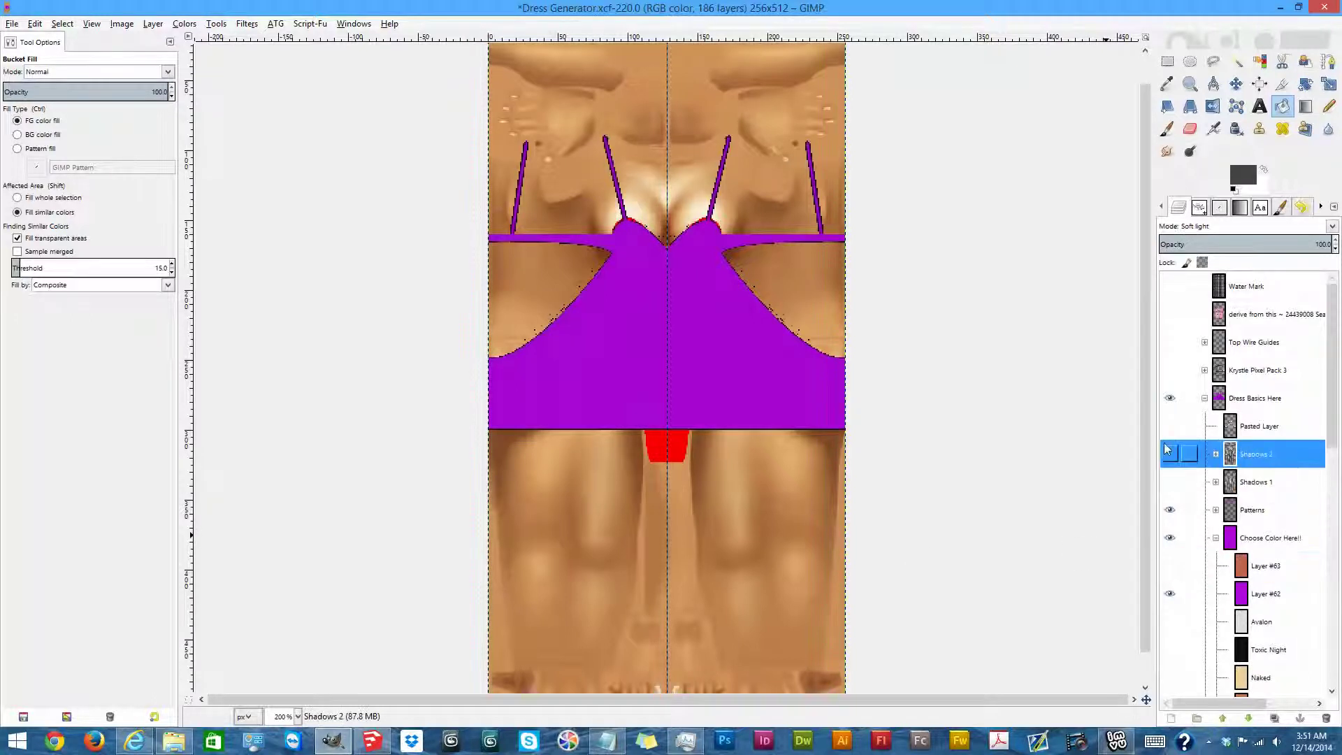
left_click(1269, 428)
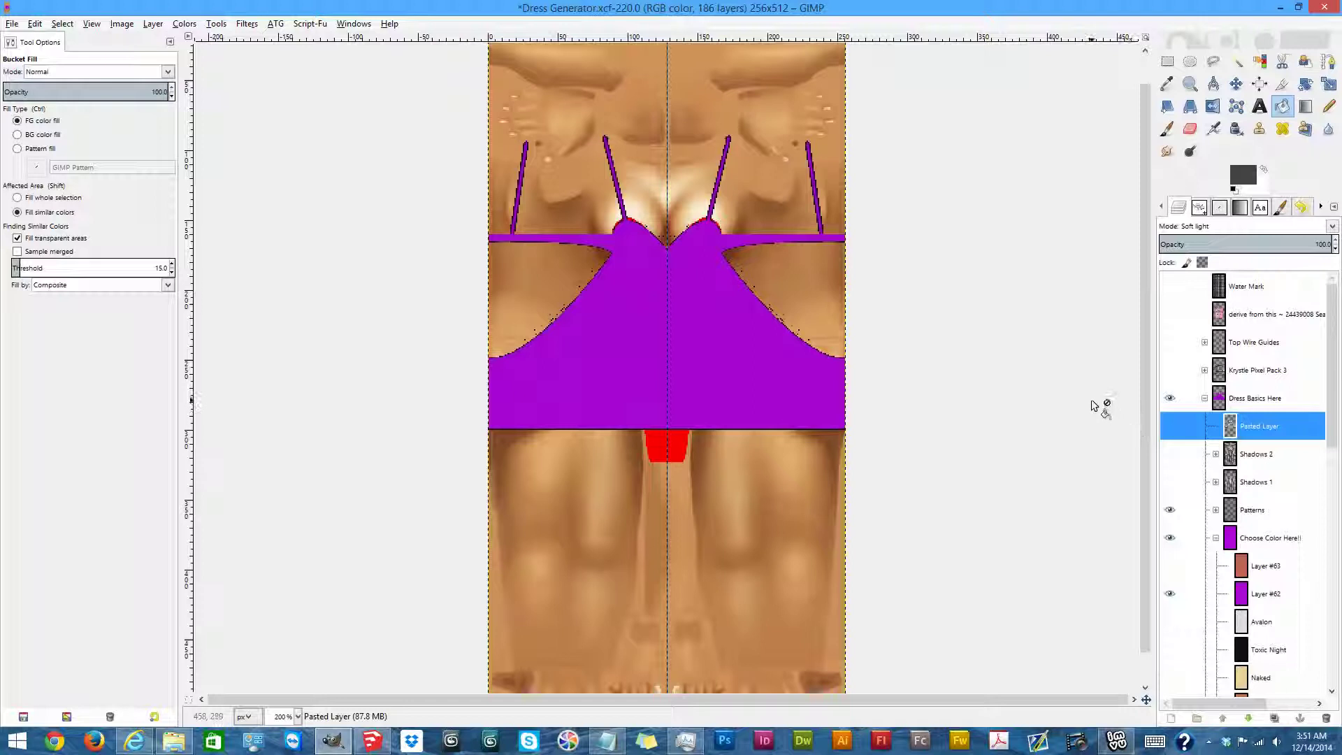
left_click(1171, 428)
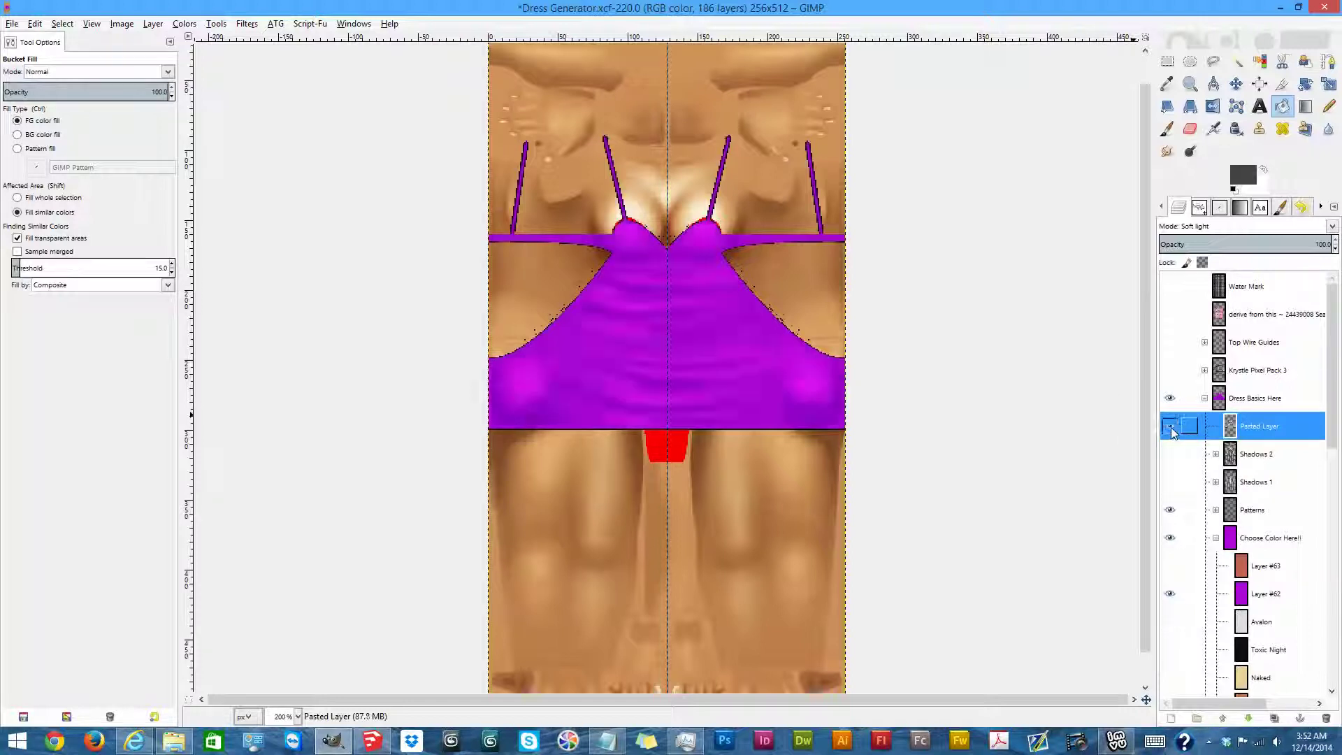
left_click(1169, 427)
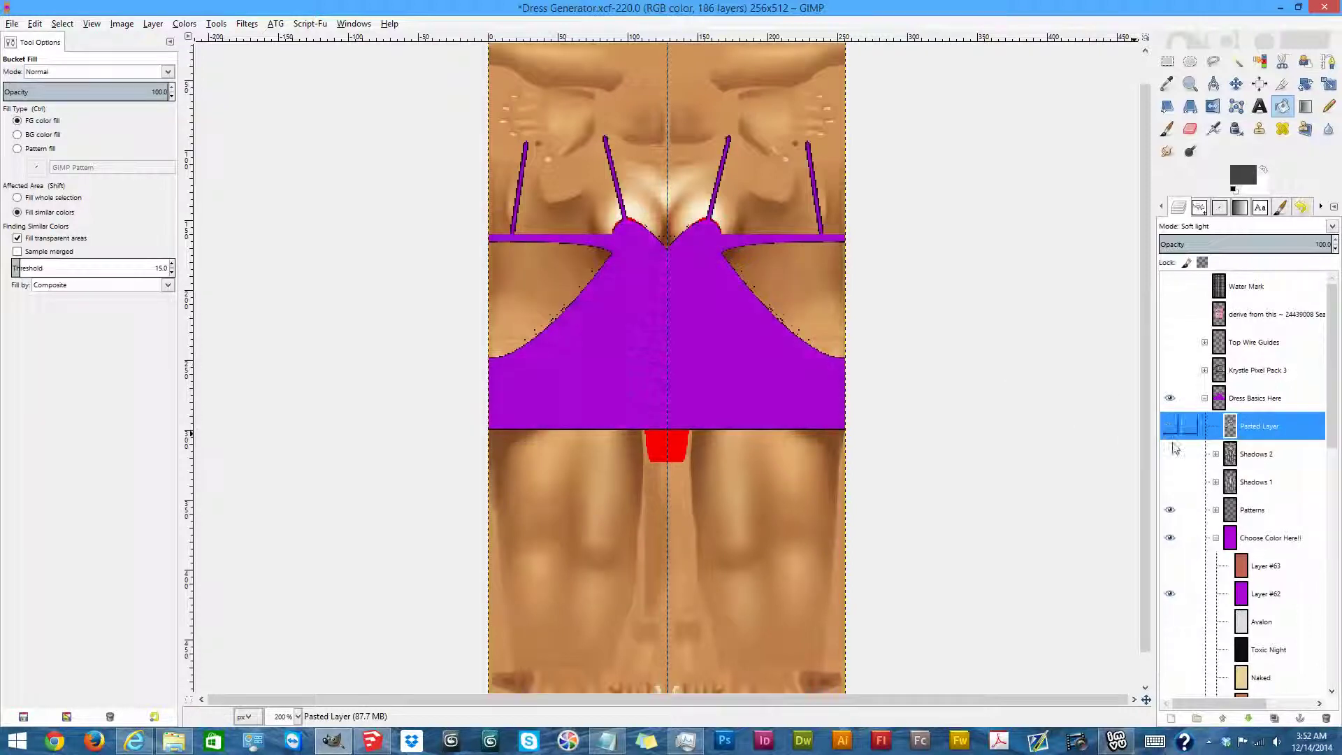
left_click(1172, 454)
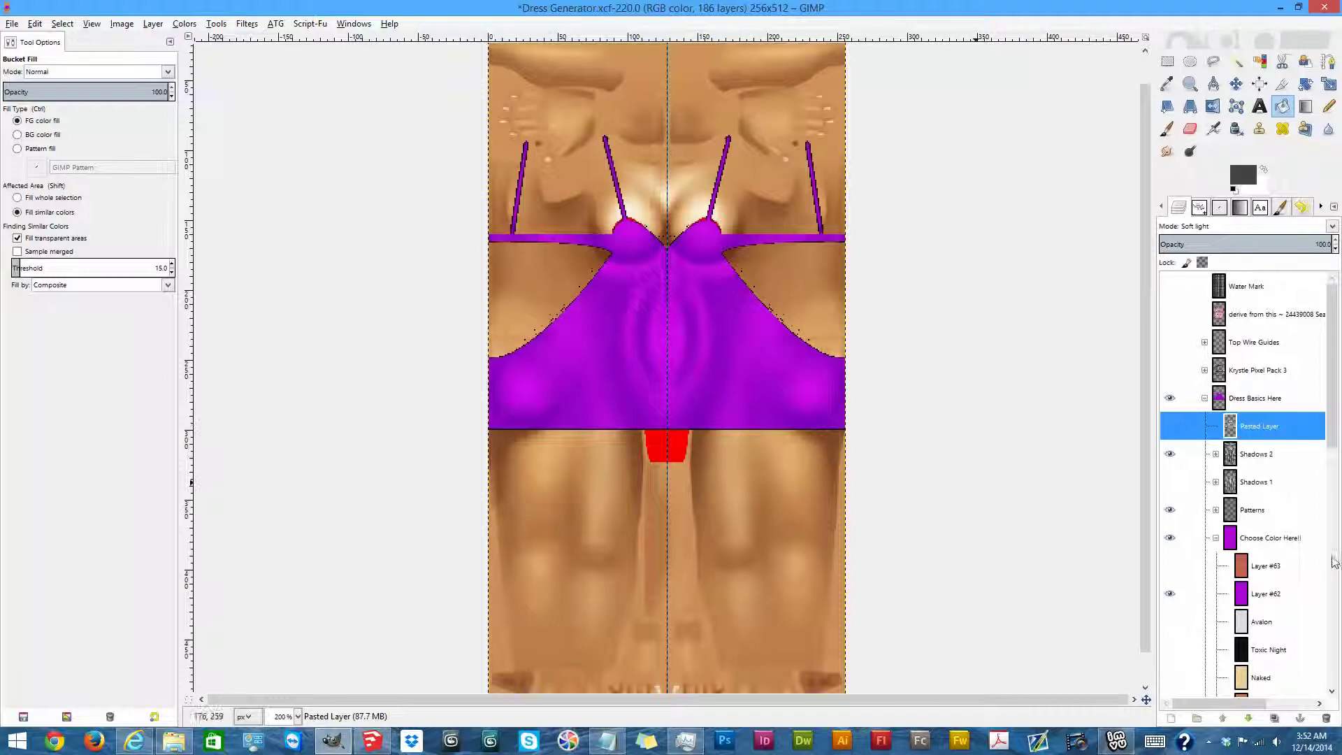
left_click(1169, 454)
Make the Shadows 1 group and Pasted Layer visible together as the dress shading, leaving Shadows 2 hidden.
left_click(1171, 482)
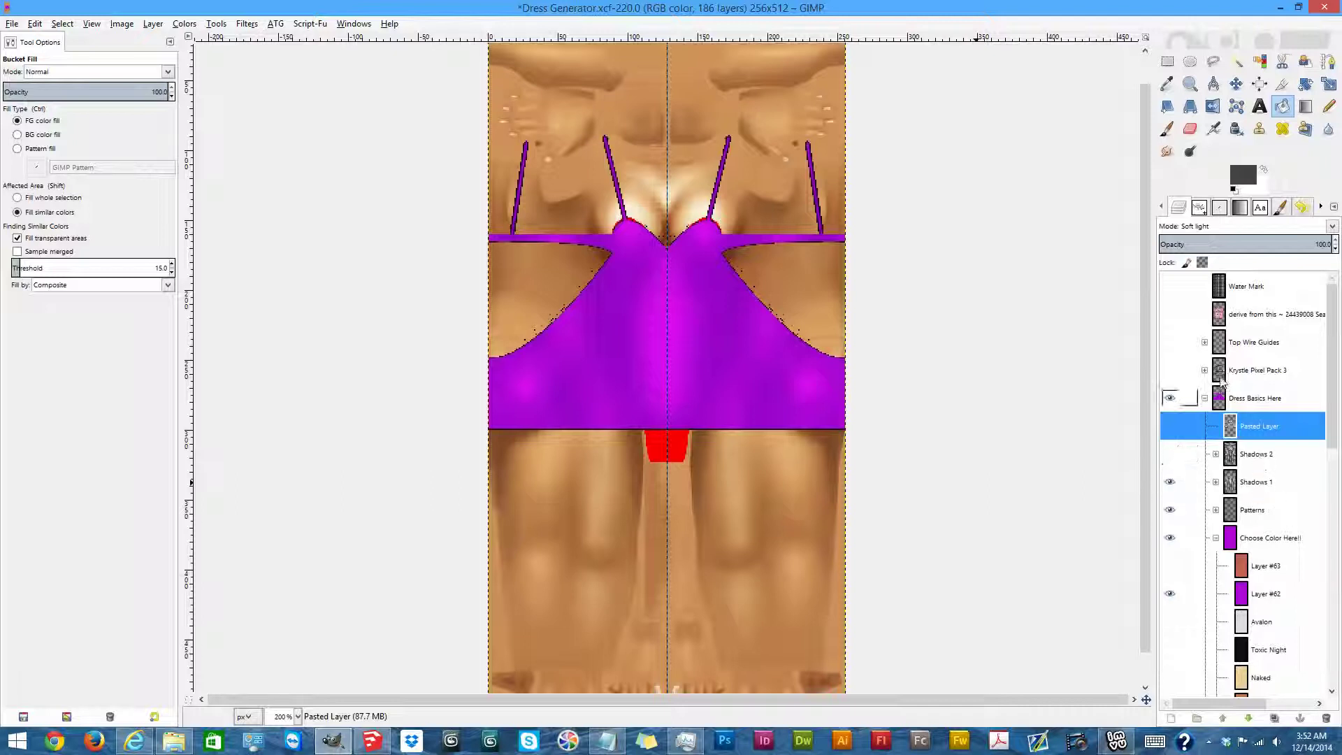
left_click(1179, 459)
left_click(1179, 459)
left_click(1173, 428)
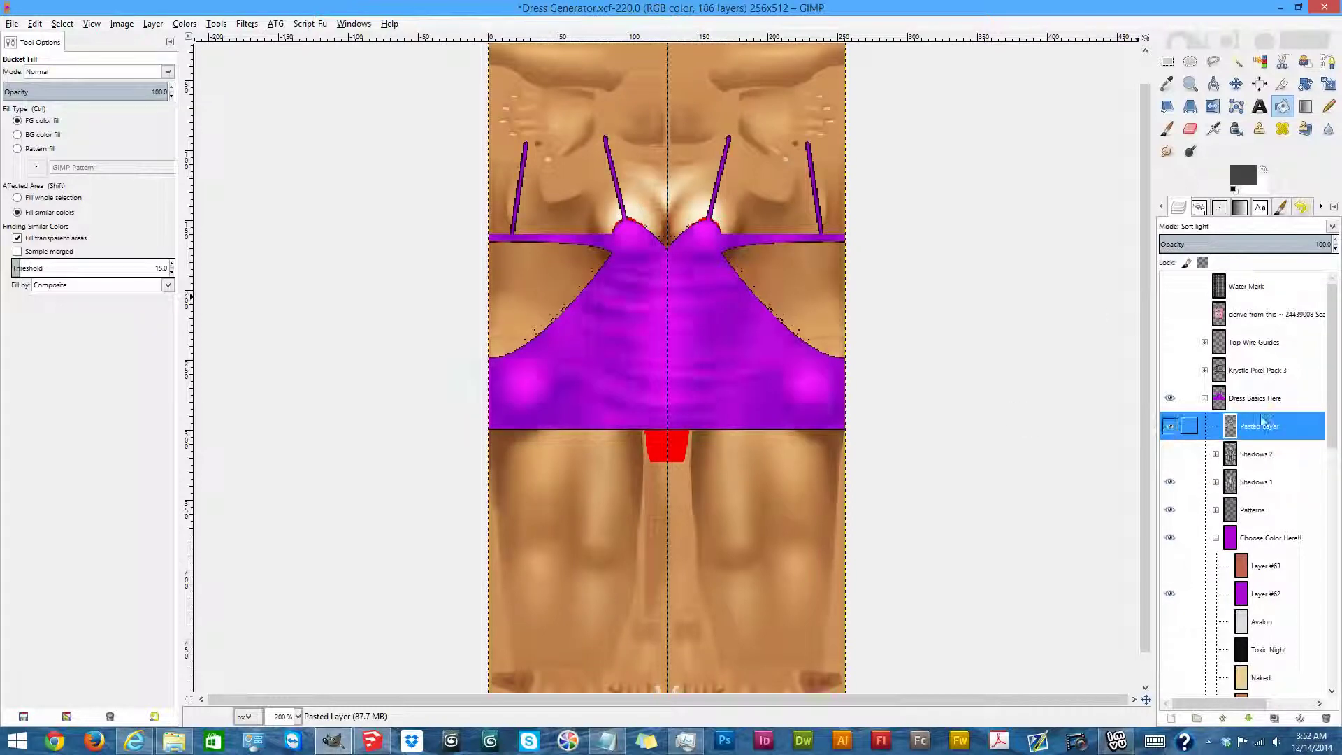
Reduce the opacity of the soft-light Pasted Layer shading on the dress to 54.8.
left_click(1266, 246)
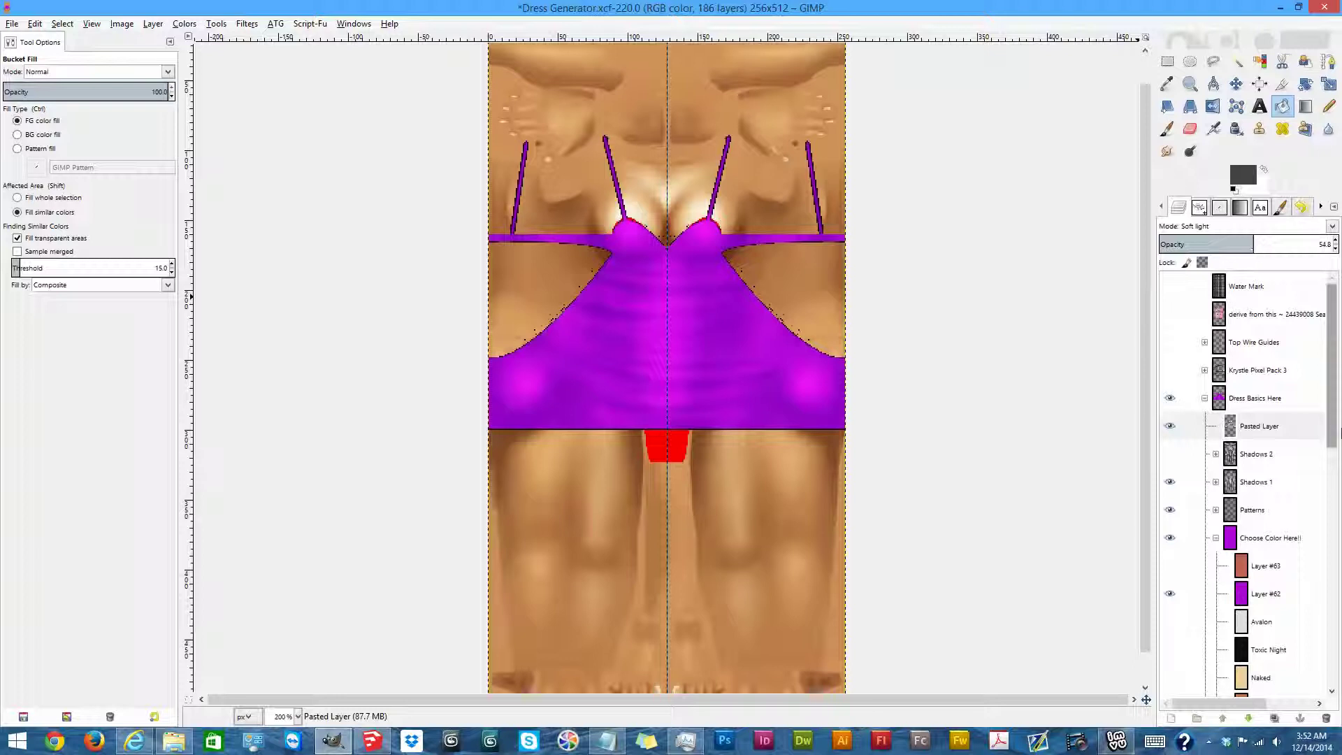
scroll(1230, 489, "down", 4)
scroll(1229, 504, "up", 4)
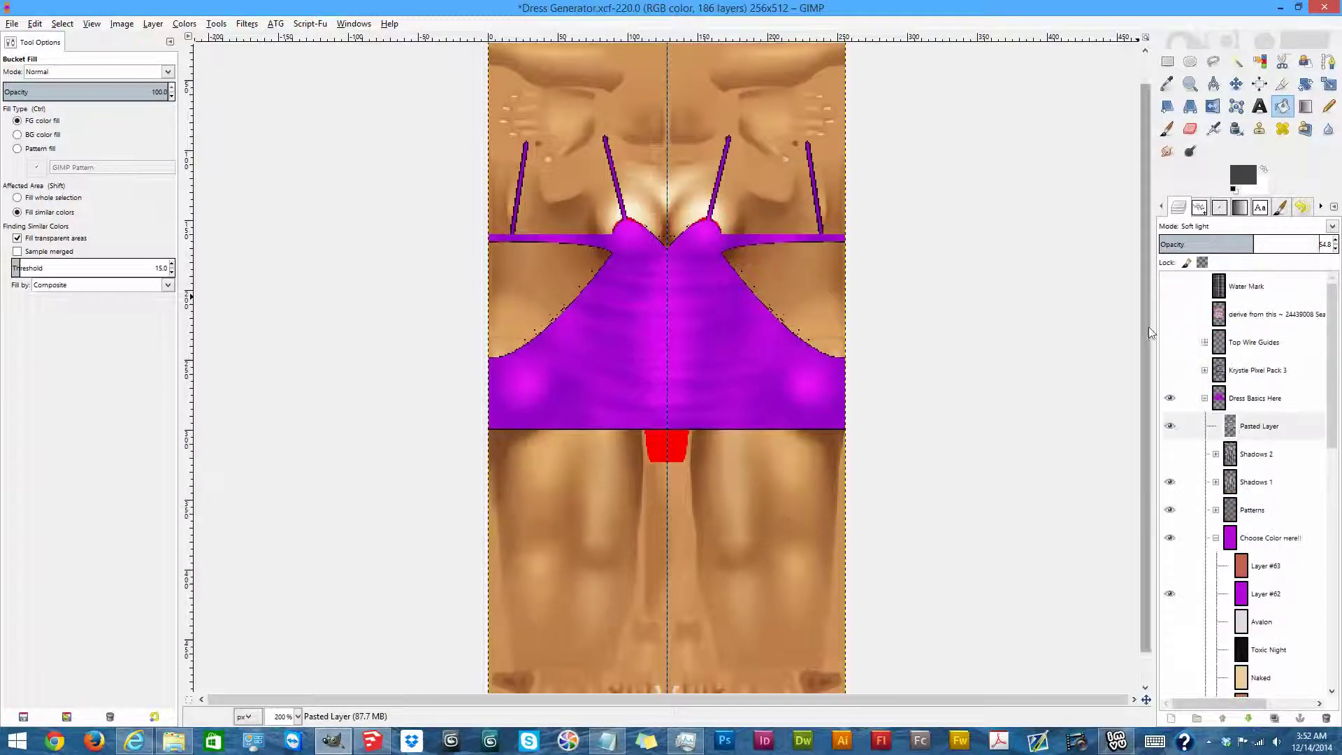
Preview the Krystle Pixel Pack 3 embellishments over the dress, leaving the group hidden again.
left_click(1174, 378)
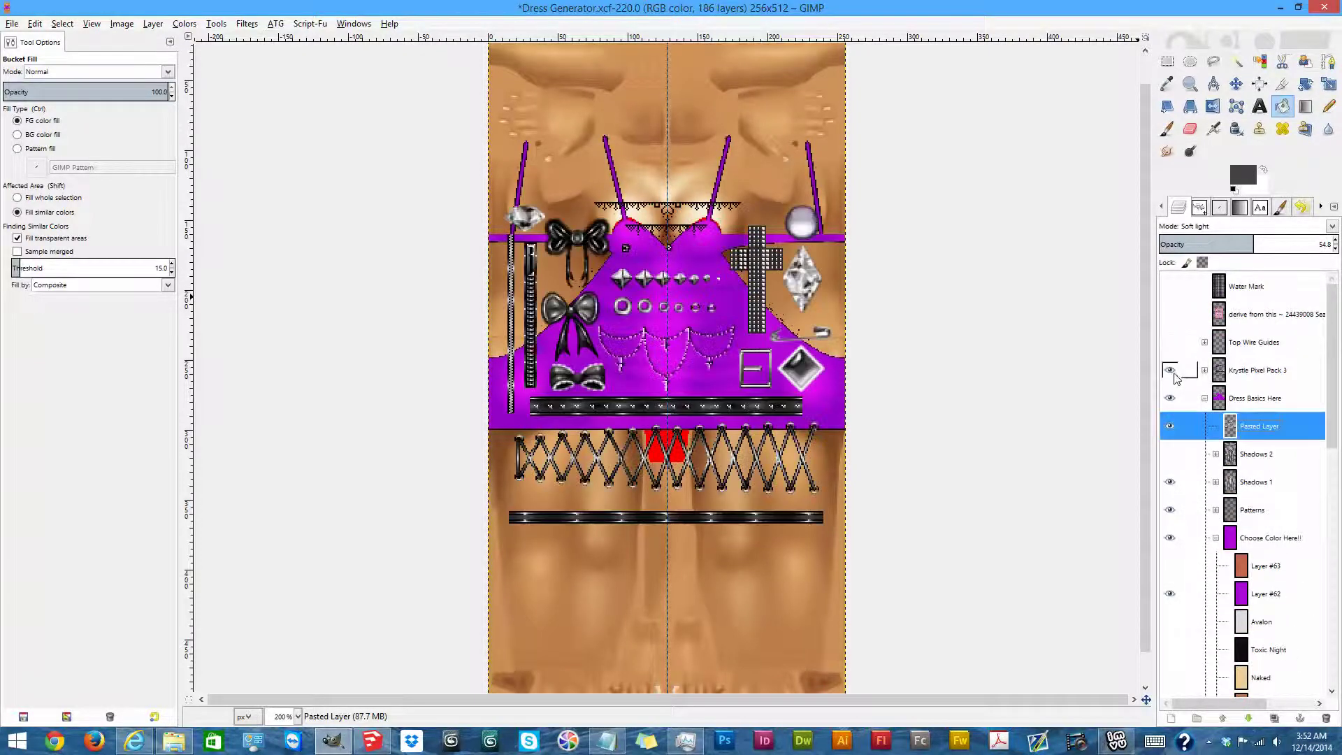
left_click(1252, 373)
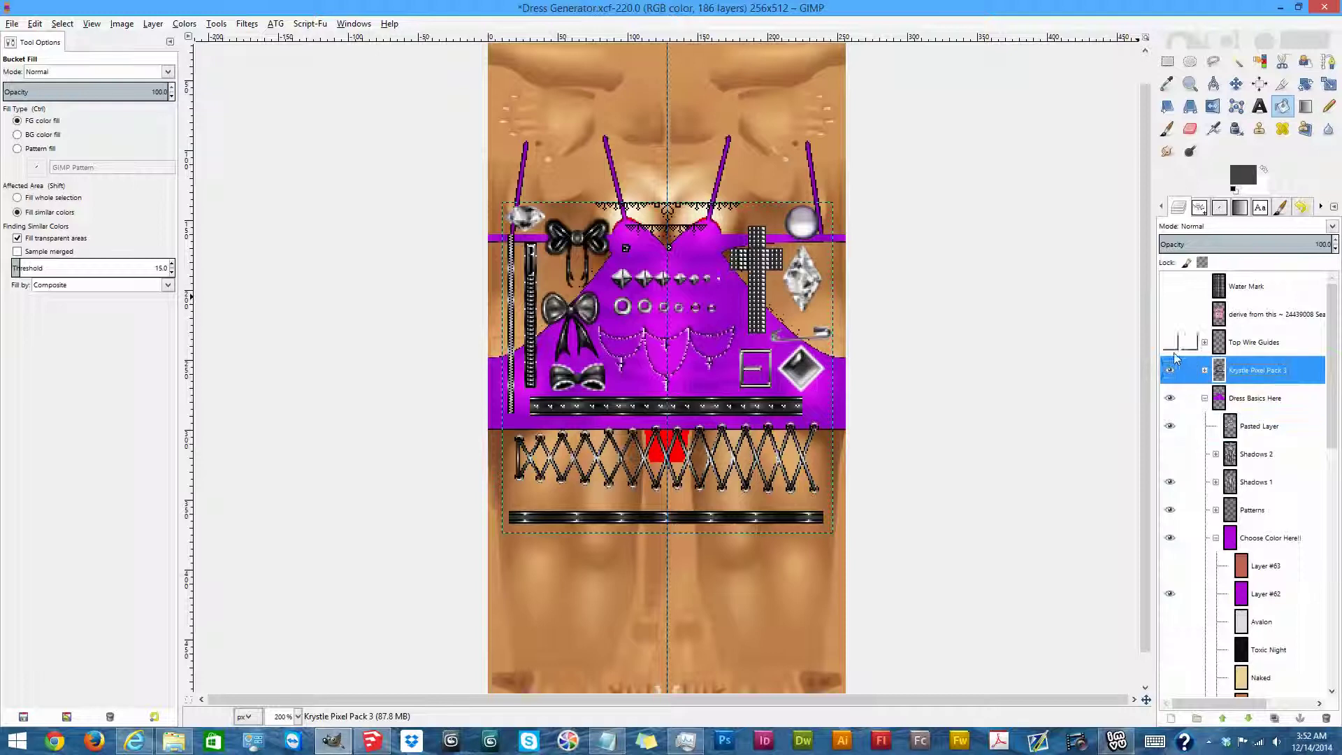
left_click(1174, 379)
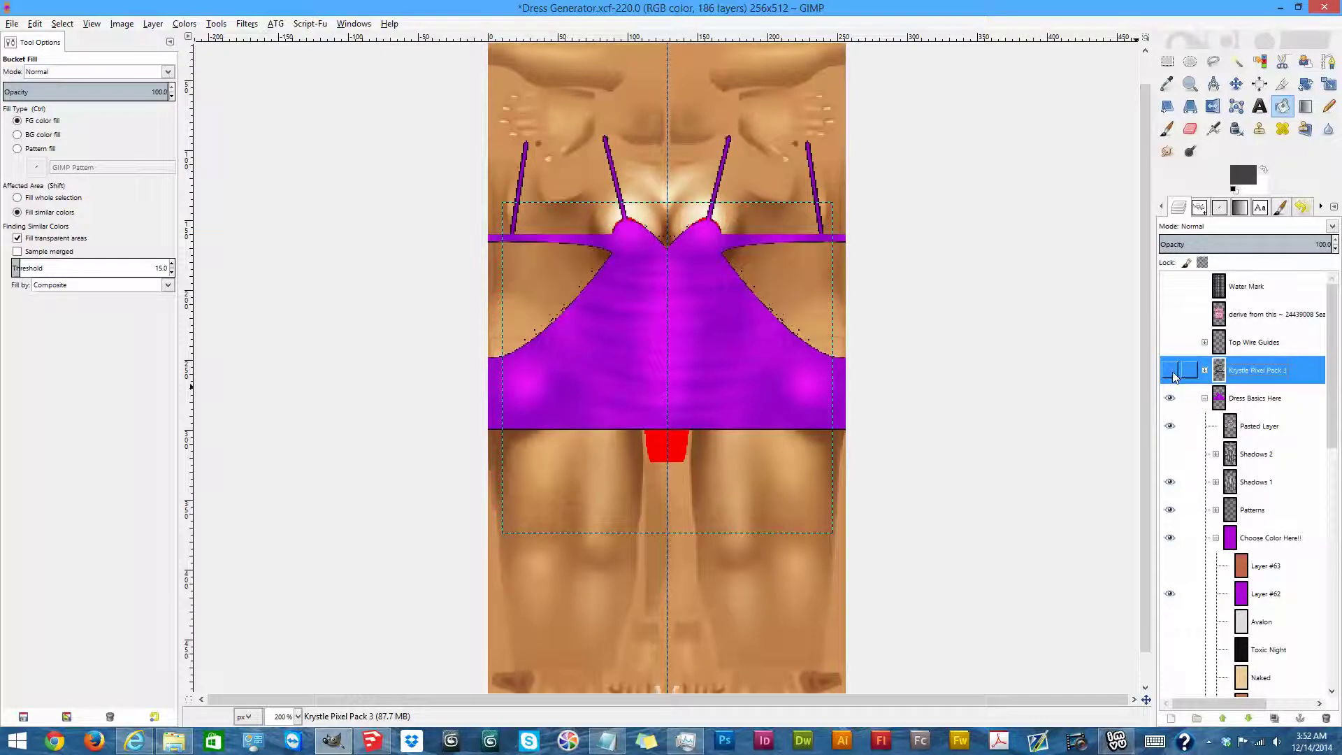
left_click(1175, 378)
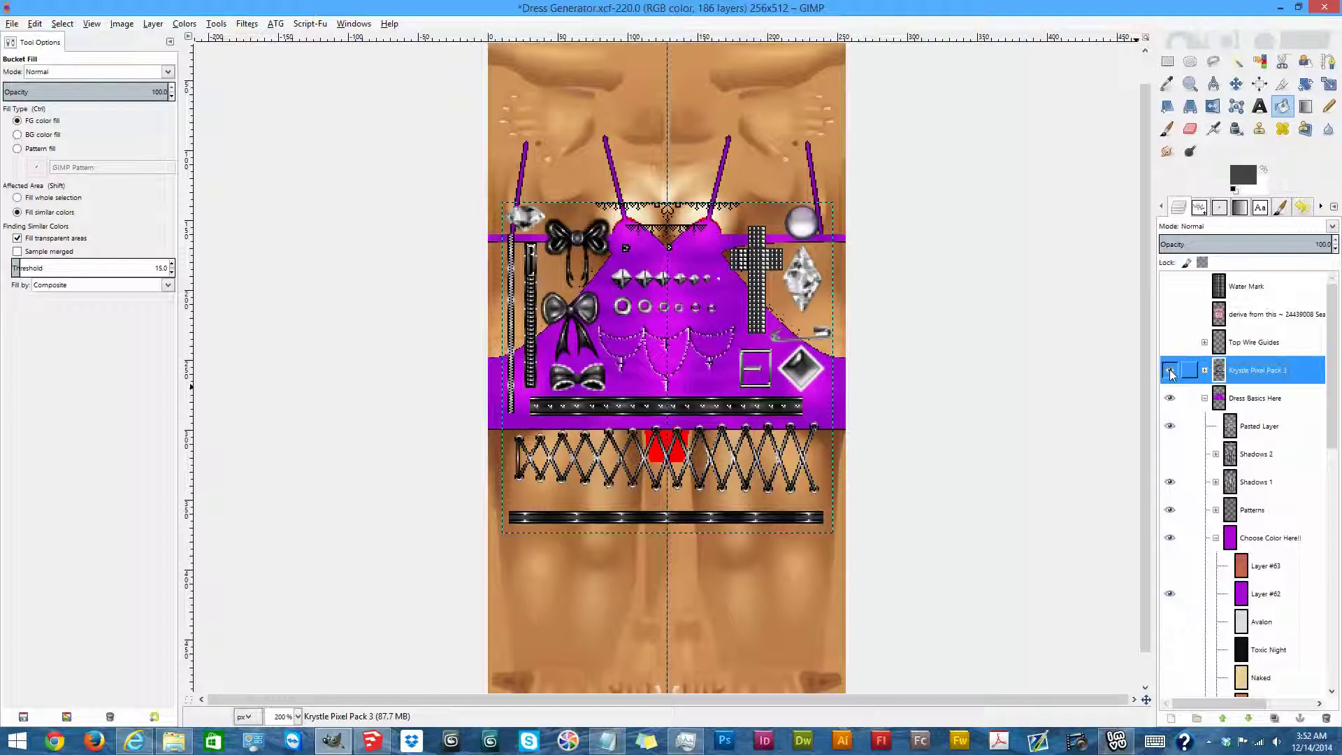
left_click(1171, 376)
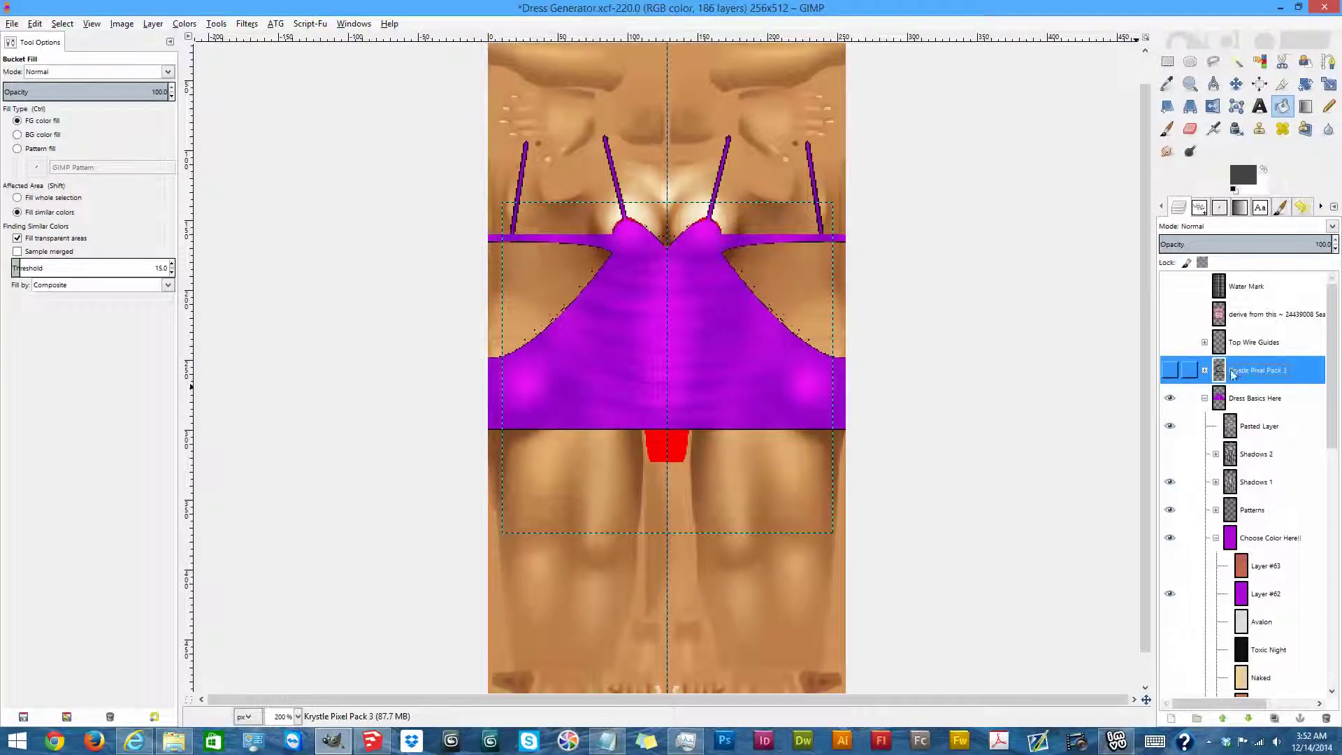
Copy the Bow 1 layer from the Krystle Pixel Pack 3 group and collapse the group again.
left_click(1205, 370)
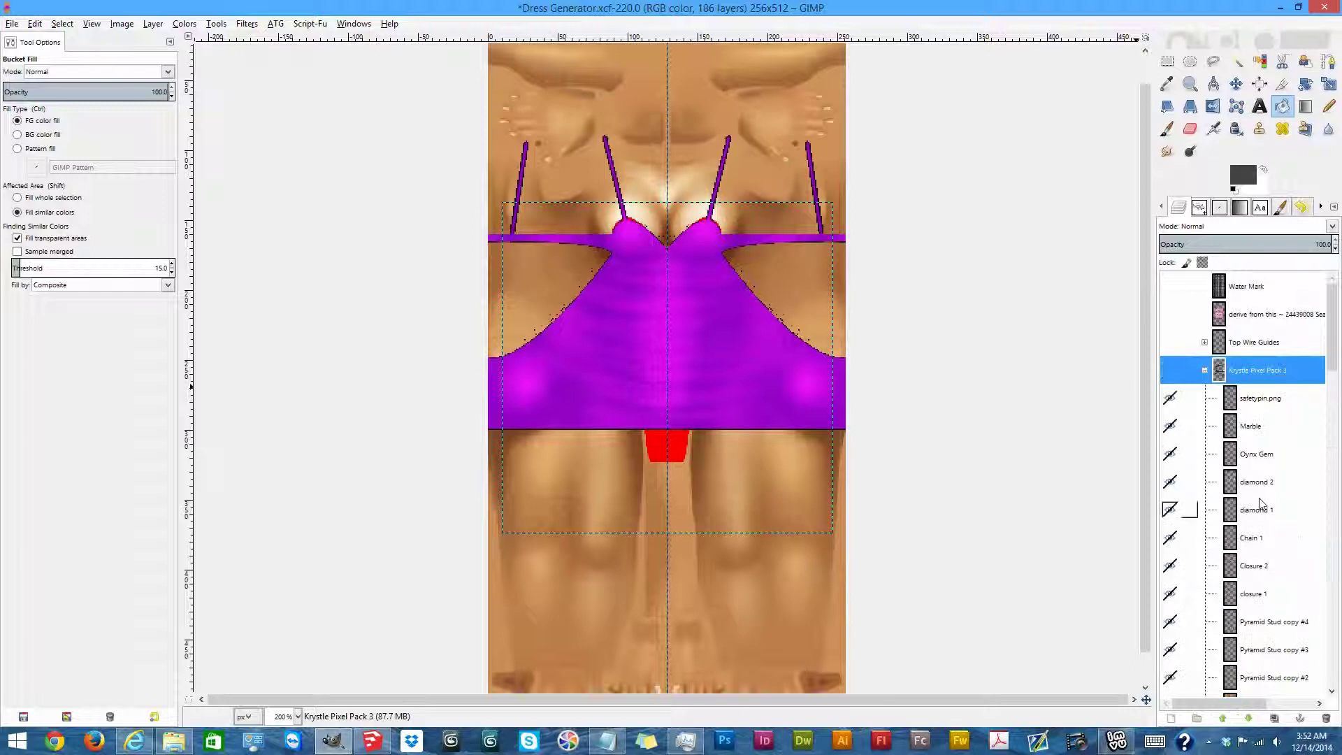
scroll(1258, 489, "down", 2)
scroll(1262, 502, "down", 3)
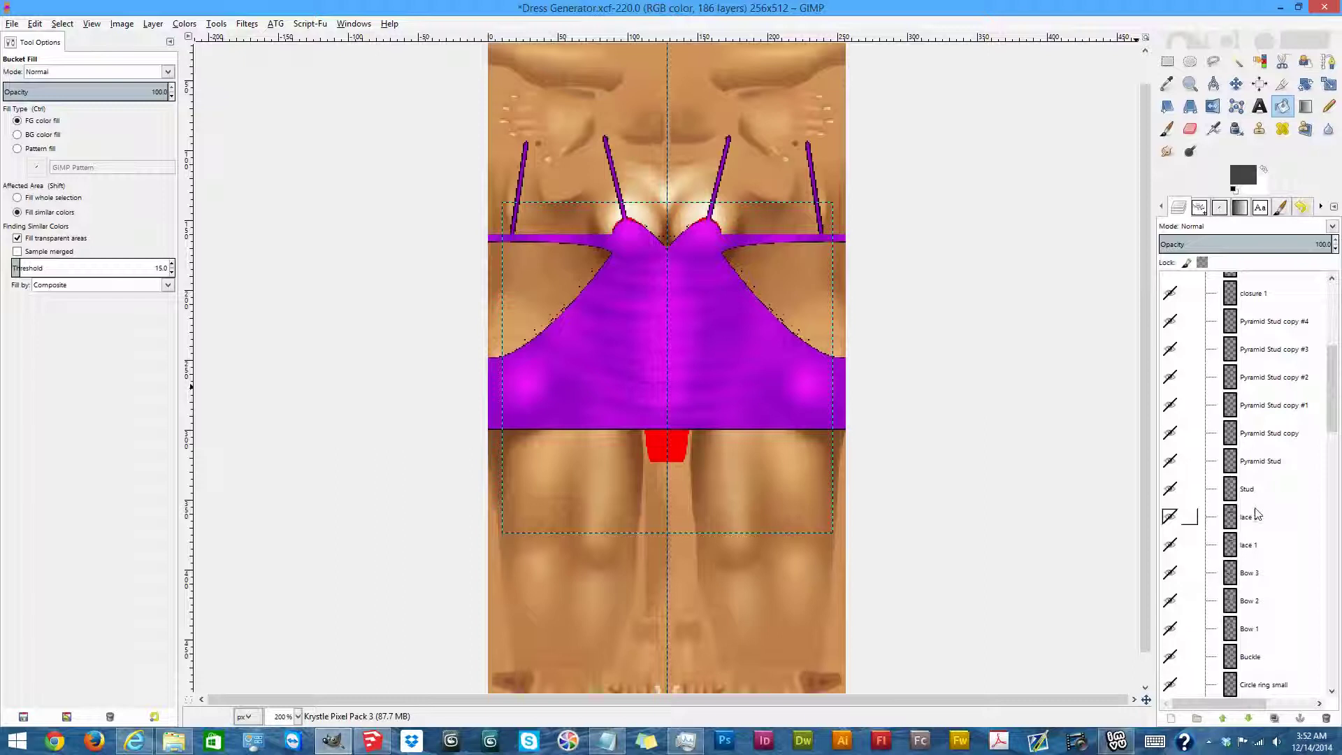
scroll(1255, 489, "down", 3)
left_click(1250, 481)
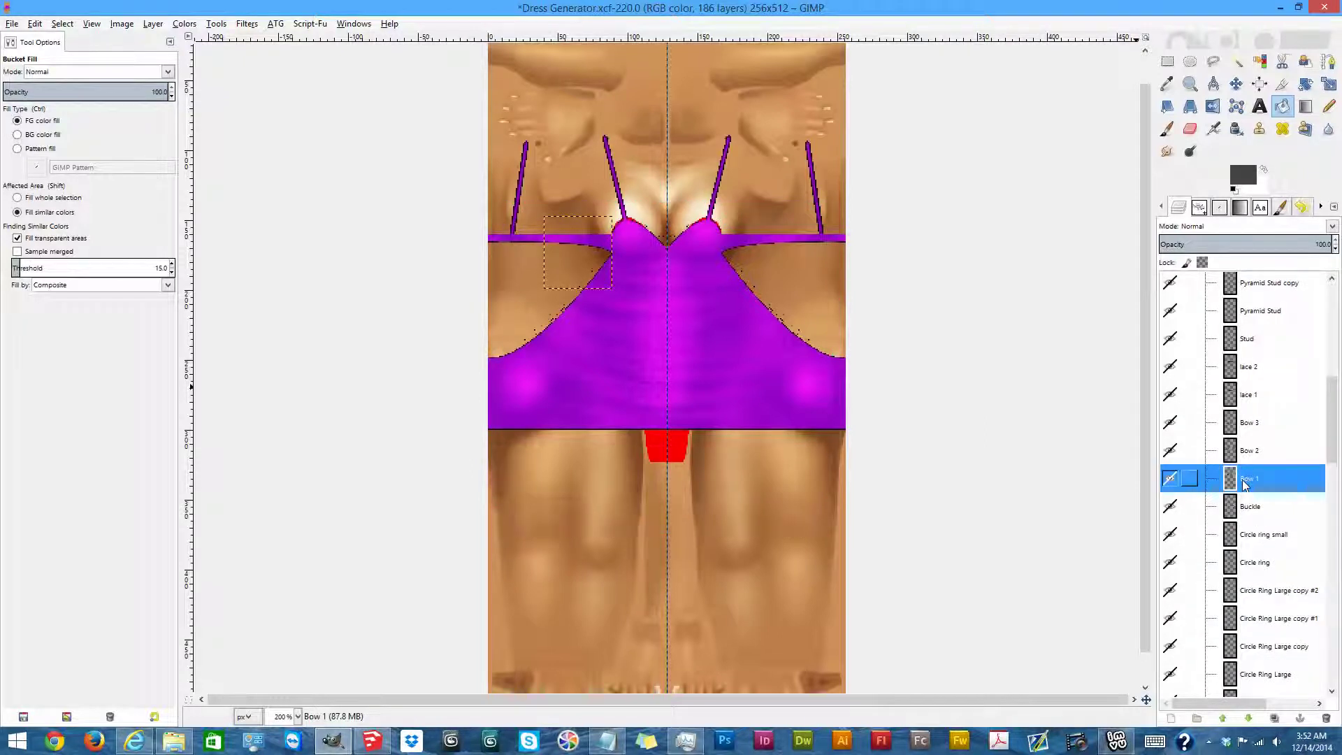
key("ctrl+c")
scroll(1290, 329, "up", 5)
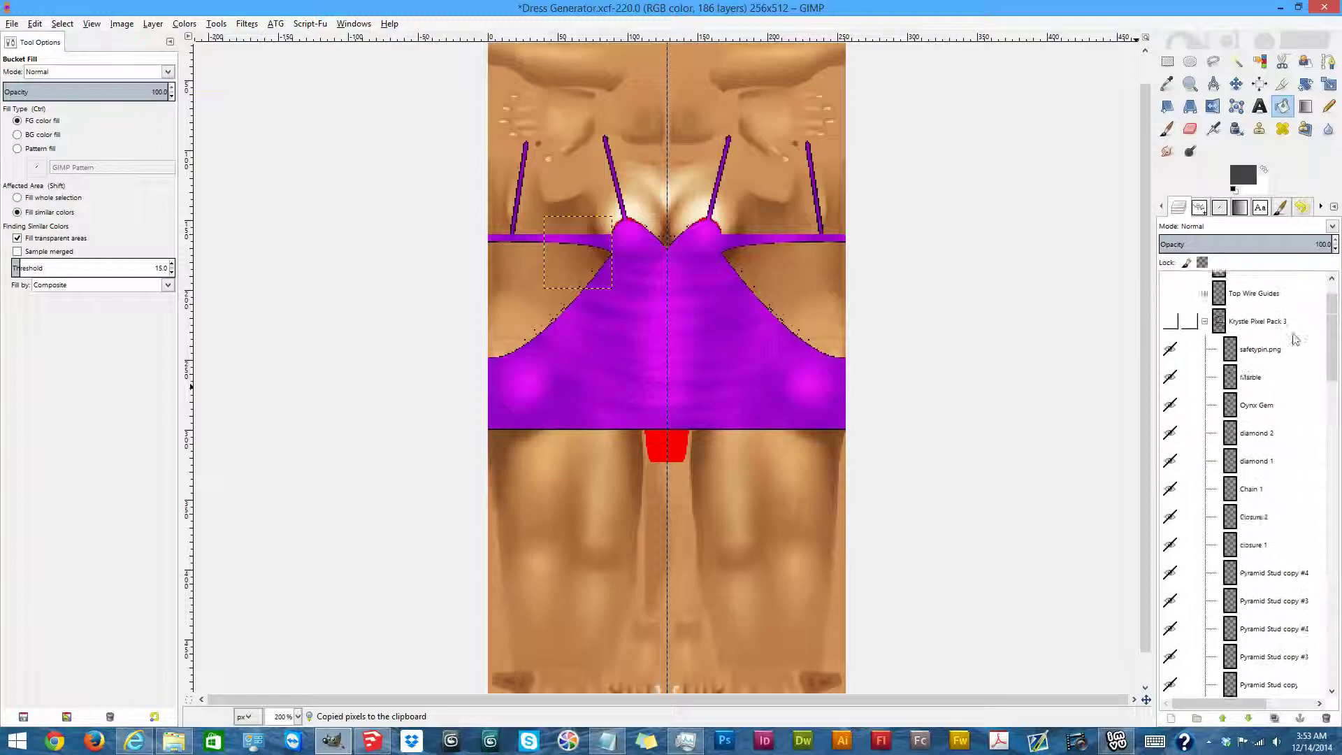
scroll(1293, 339, "up", 1)
left_click(1206, 370)
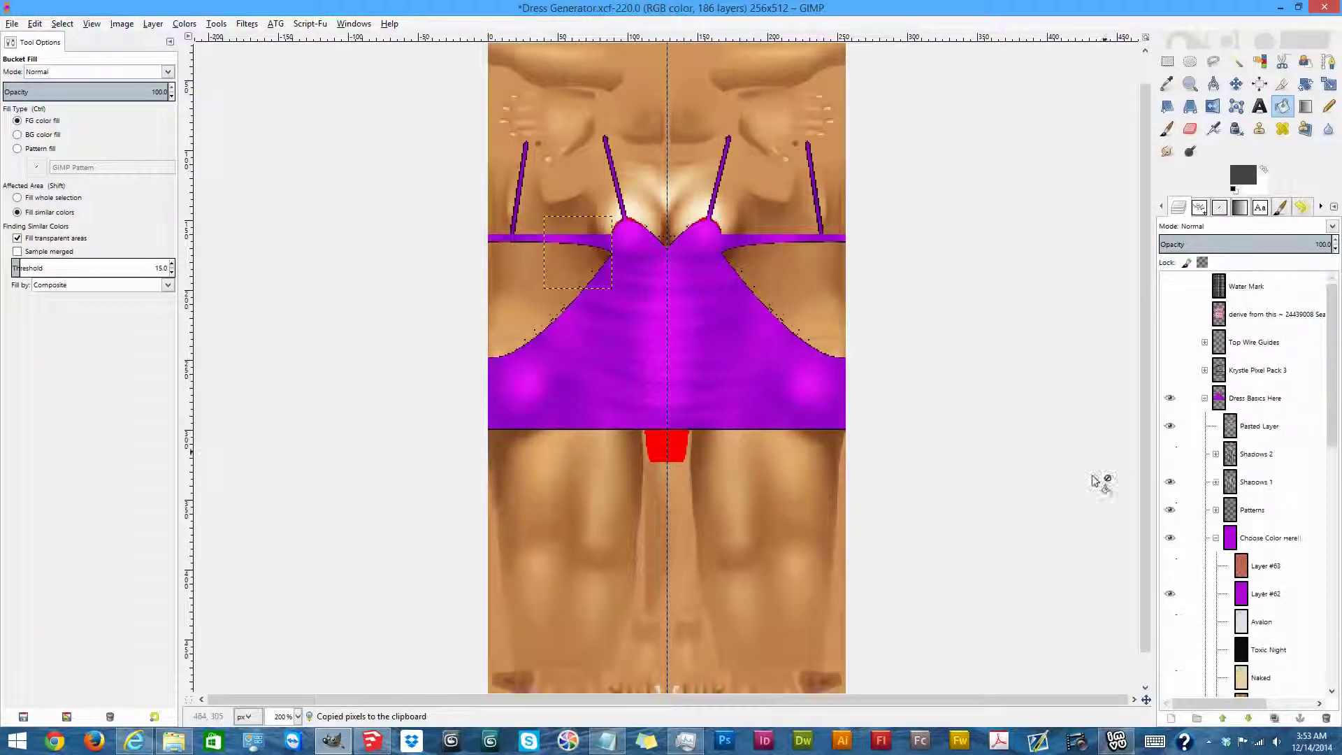
Paste the copied bow as a new layer and move it up to the centre of the dress neckline.
left_click(1257, 425)
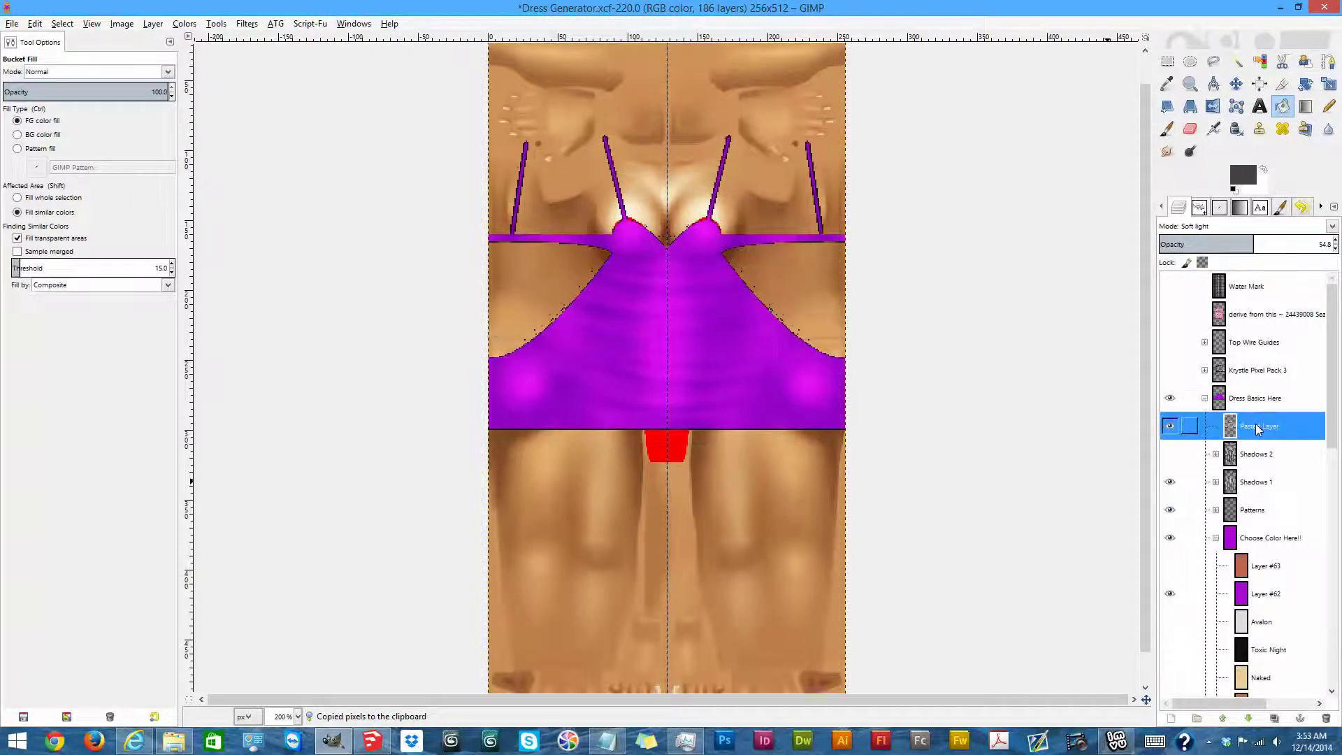
key("ctrl+v")
left_click(1172, 718)
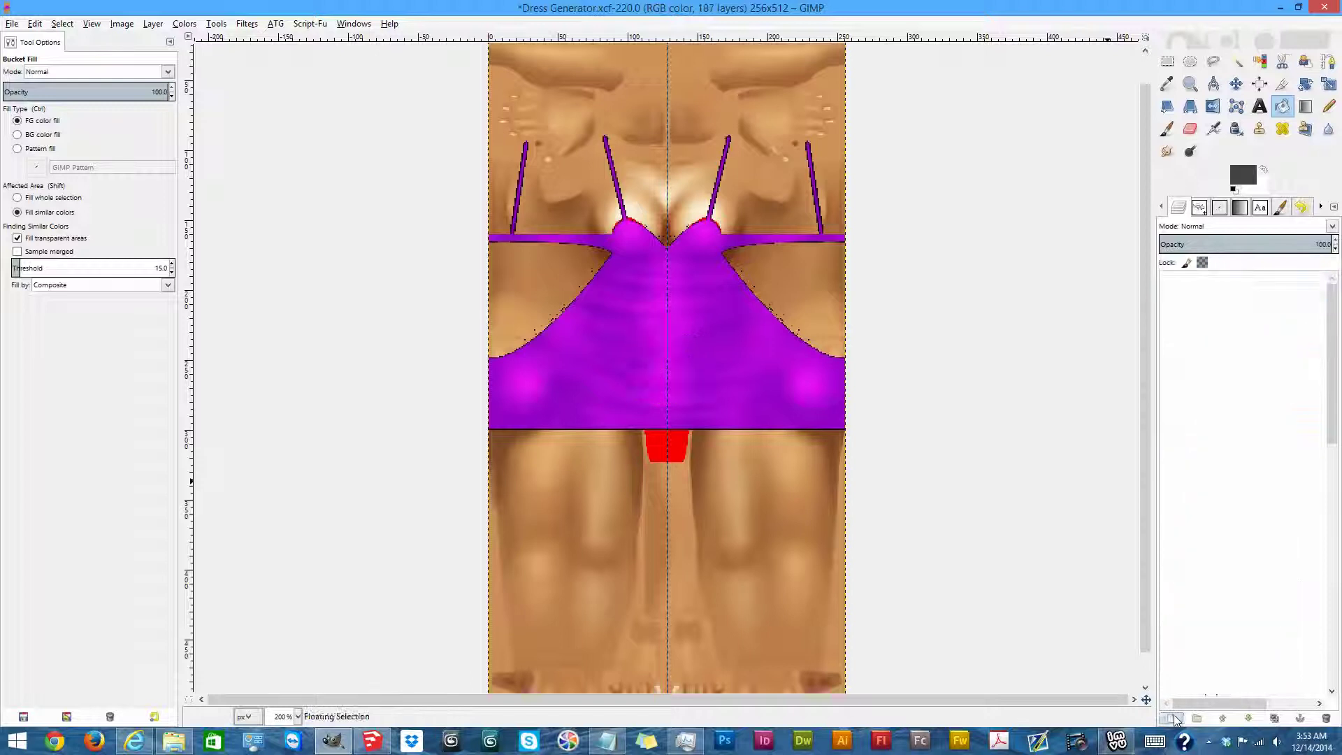
mouse_move(1251, 286)
left_mouse_down()
mouse_move(1280, 629)
mouse_move(1273, 440)
mouse_move(1234, 366)
mouse_move(1231, 298)
left_mouse_up()
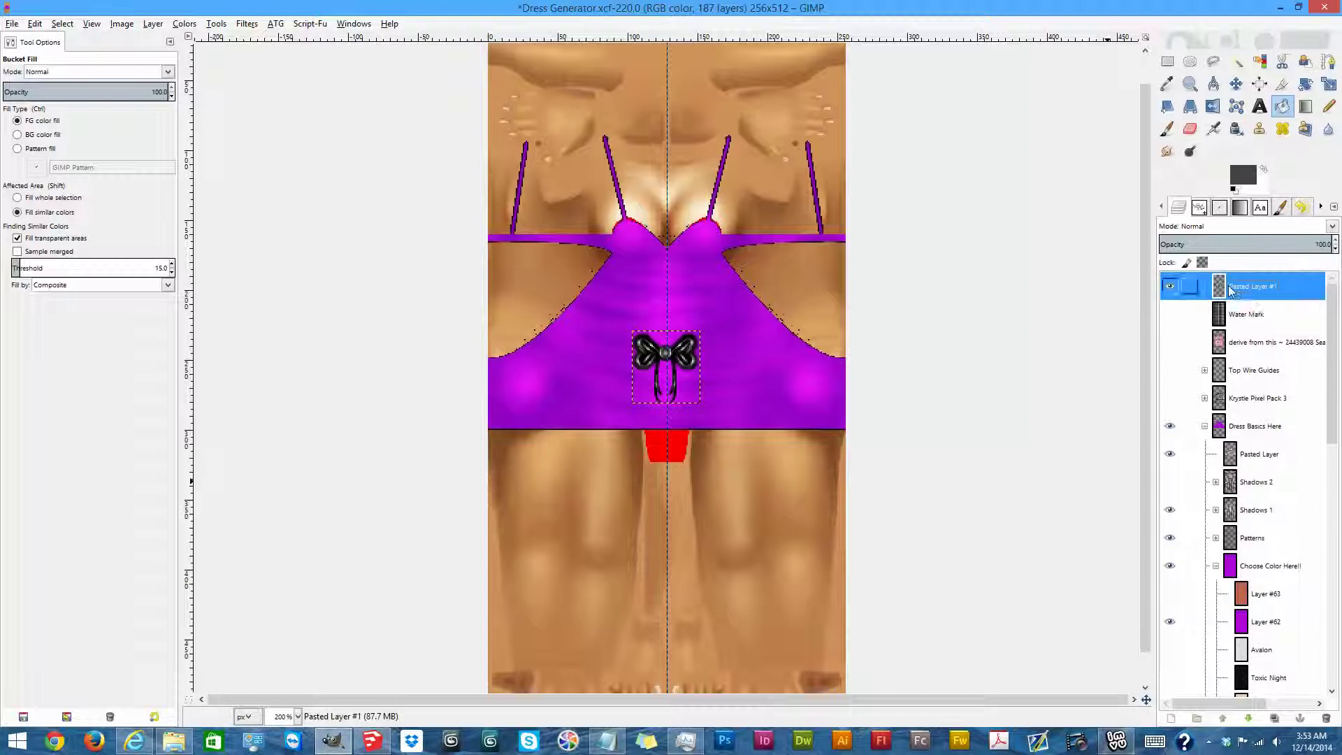
left_click(1236, 84)
left_click_drag(687, 357, 686, 261)
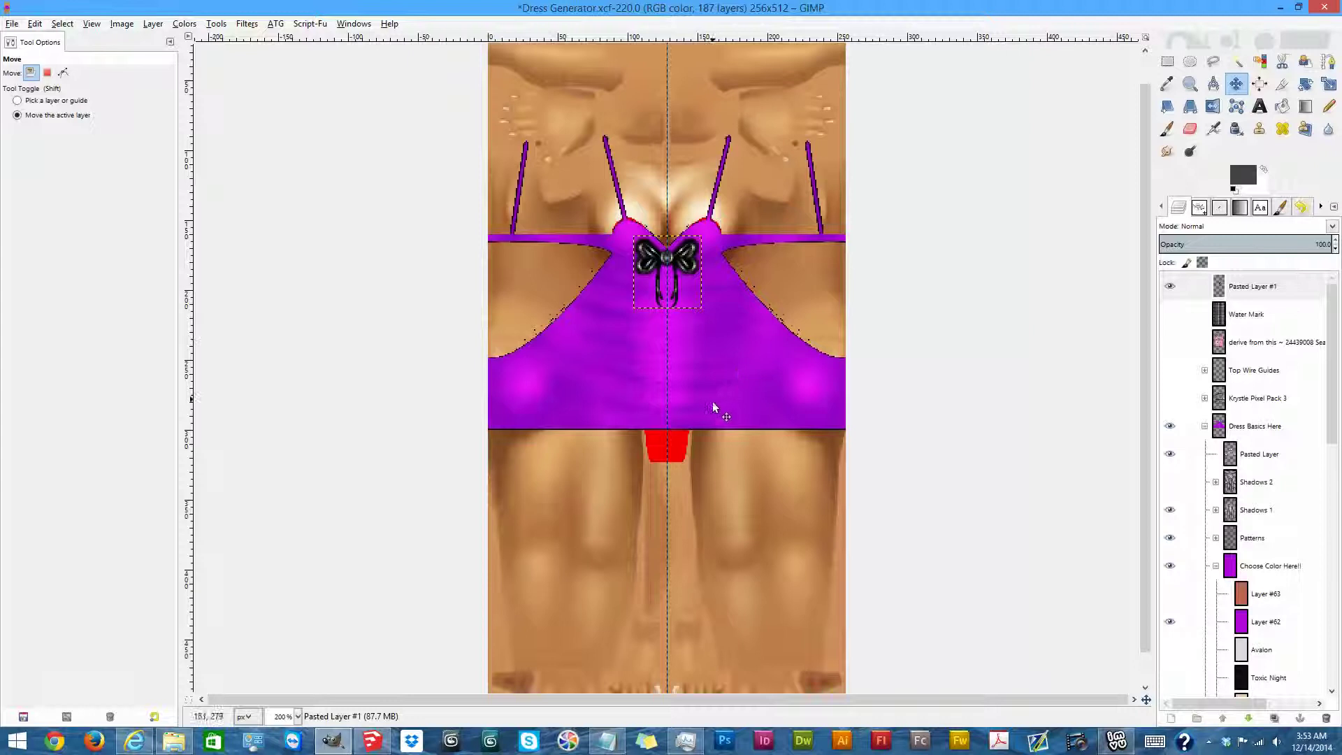
Hide the Bottom Wire Guides, MCG Layers and Zodiack skin ksf layers beneath the dress.
scroll(1239, 598, "down", 10)
scroll(1239, 598, "down", 3)
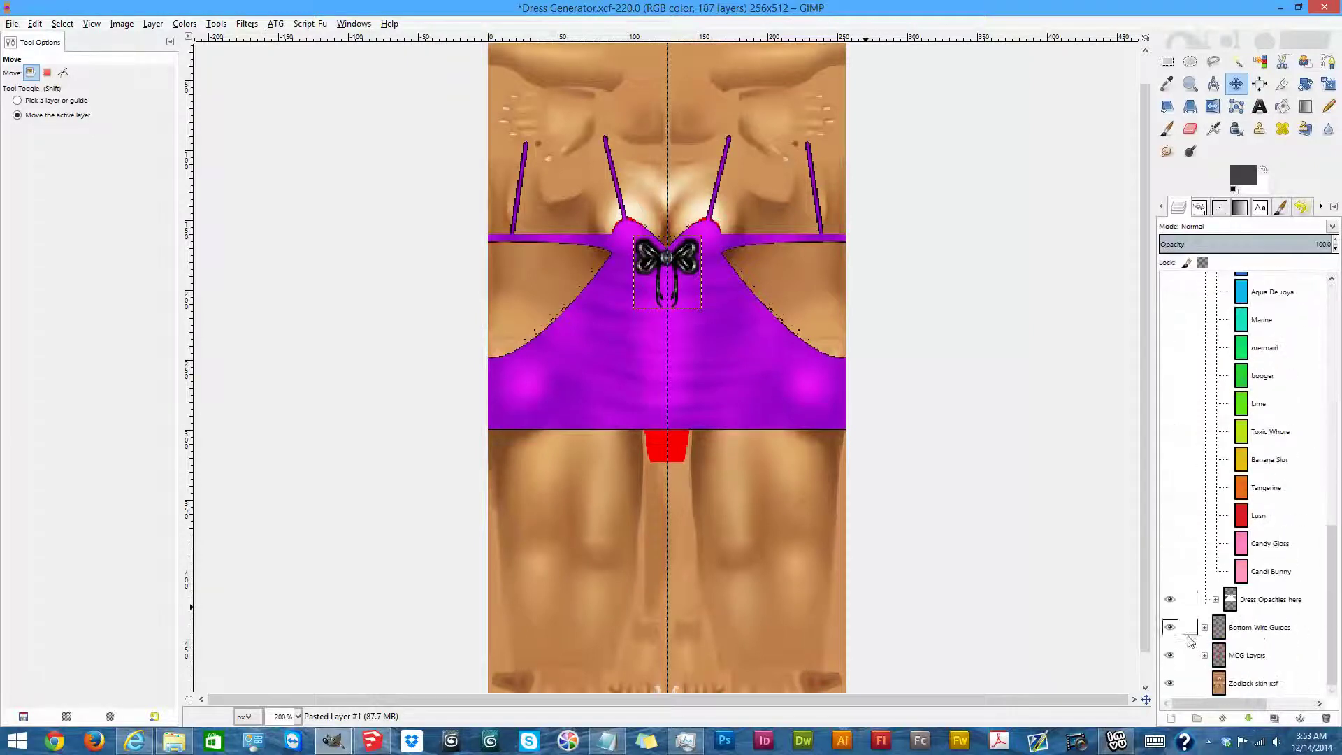
left_click_drag(1171, 631, 1172, 691)
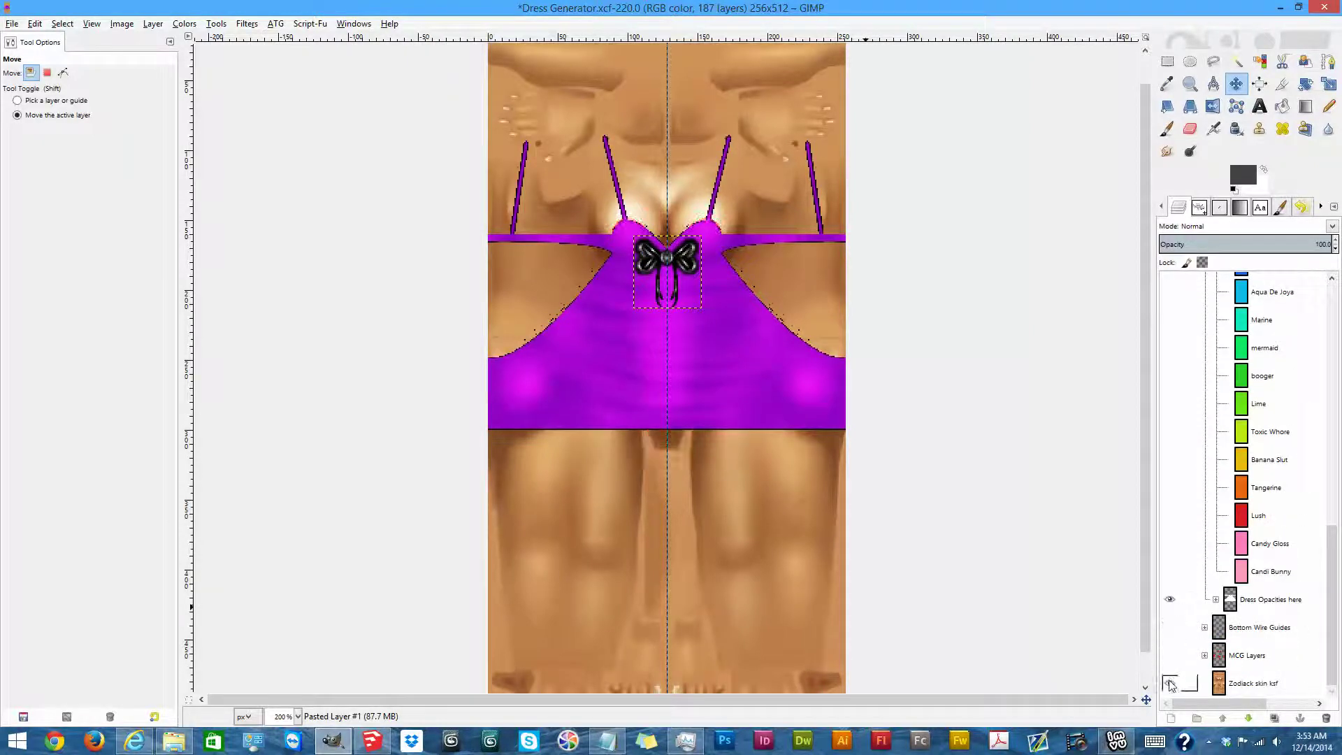
left_click(1171, 684)
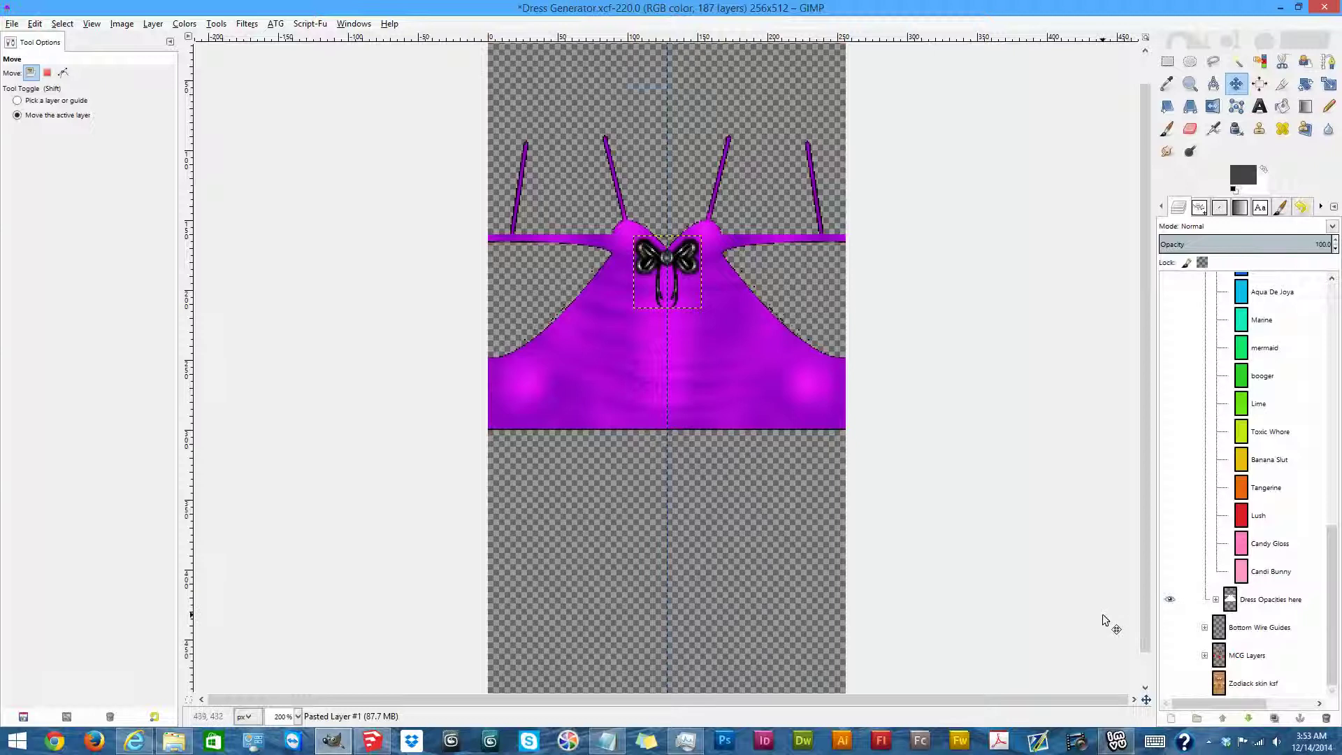
Export the dress texture as "dress 1.png" into the Dress Generator folder with the default PNG options.
key("shift+ctrl+e")
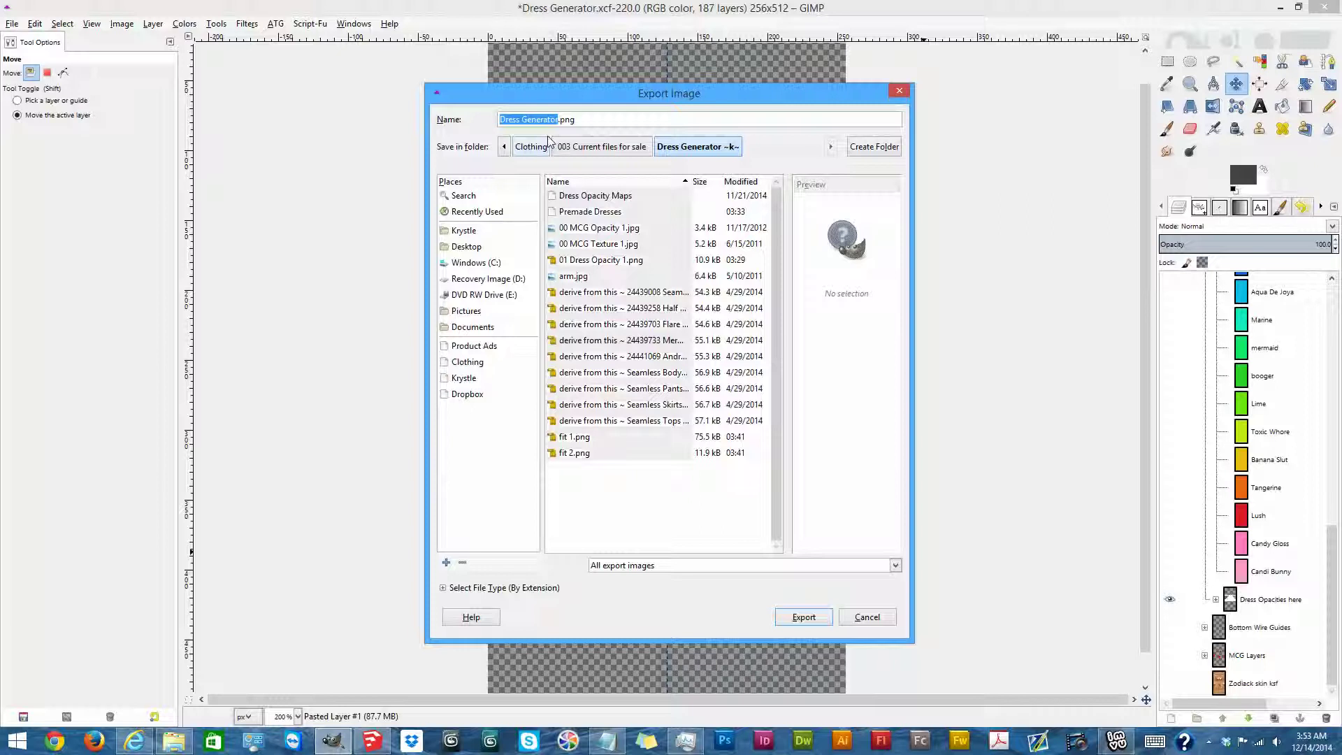
type("dress 1")
key("Return")
key("Return")
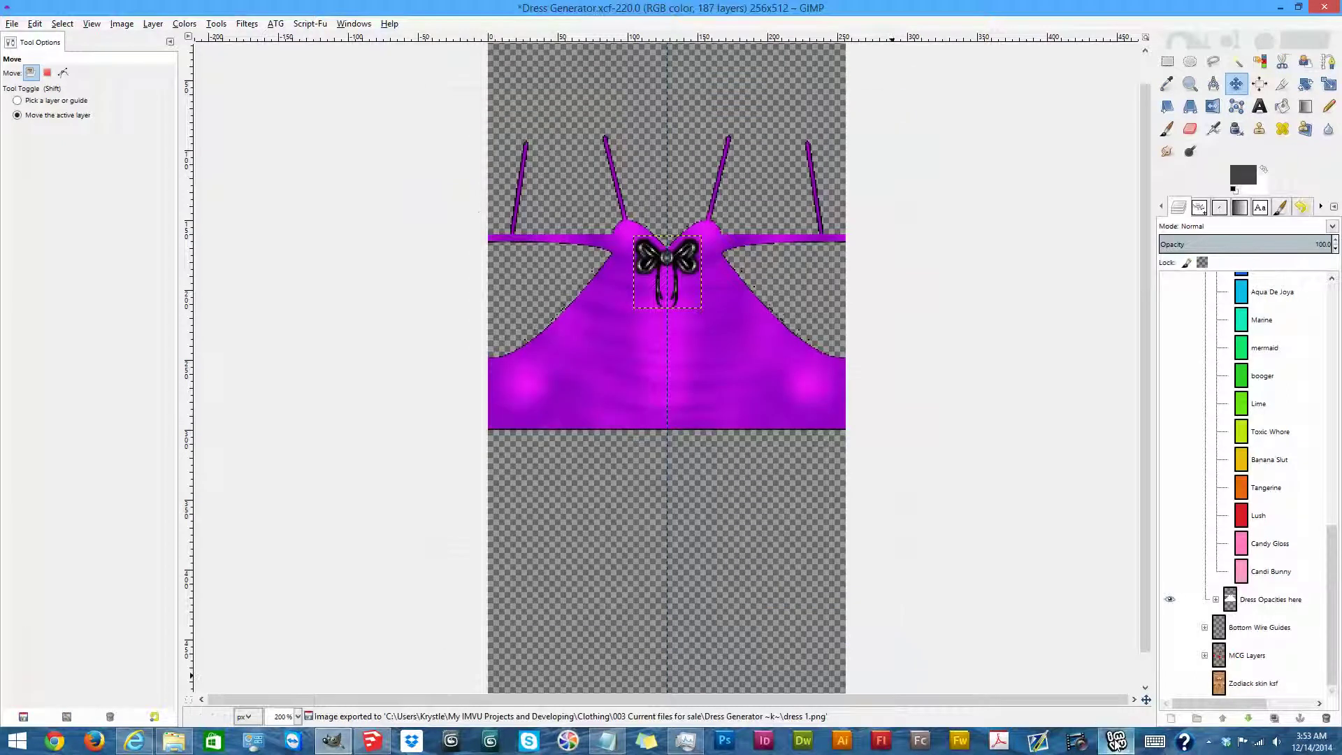
Switch to the IMVU editor and load 00 MCG Texture 1.jpg as texture and 00 MCG Opacity 1.jpg as opacity map for Body material 00.
left_click(1117, 743)
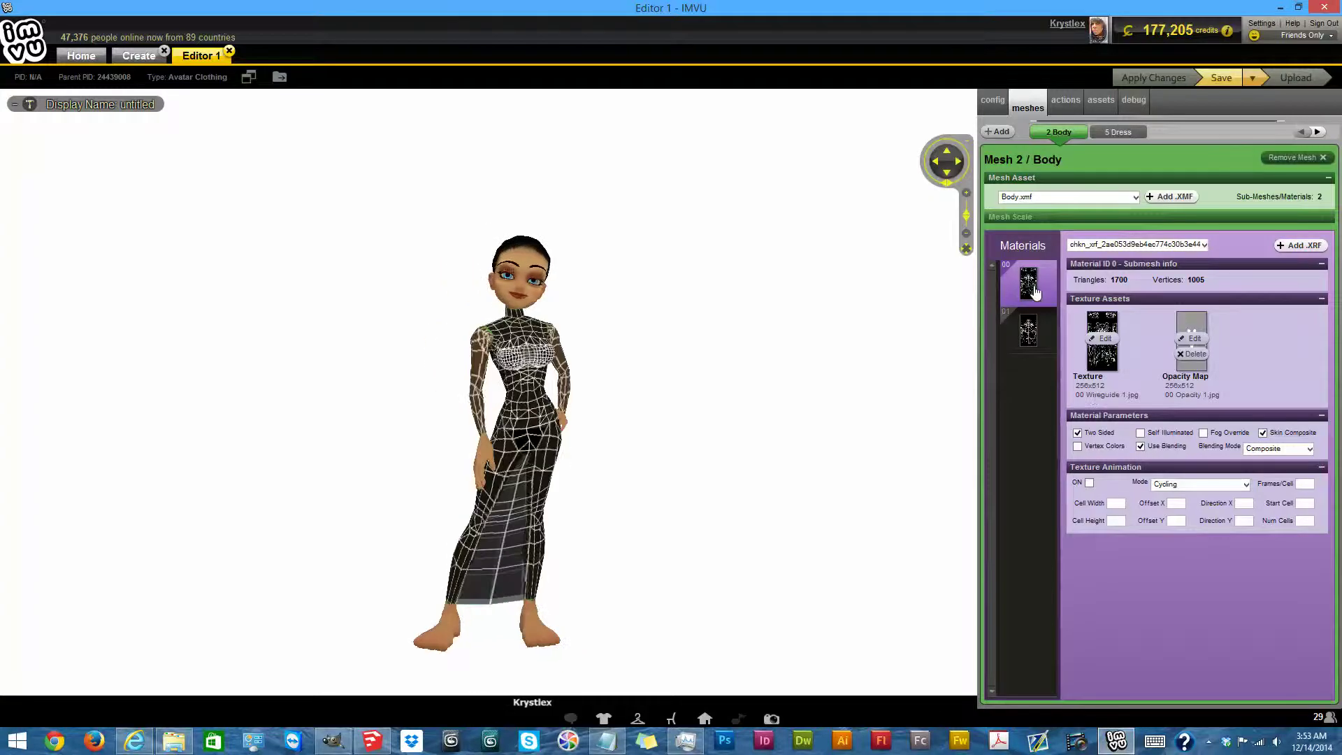
left_click(1115, 340)
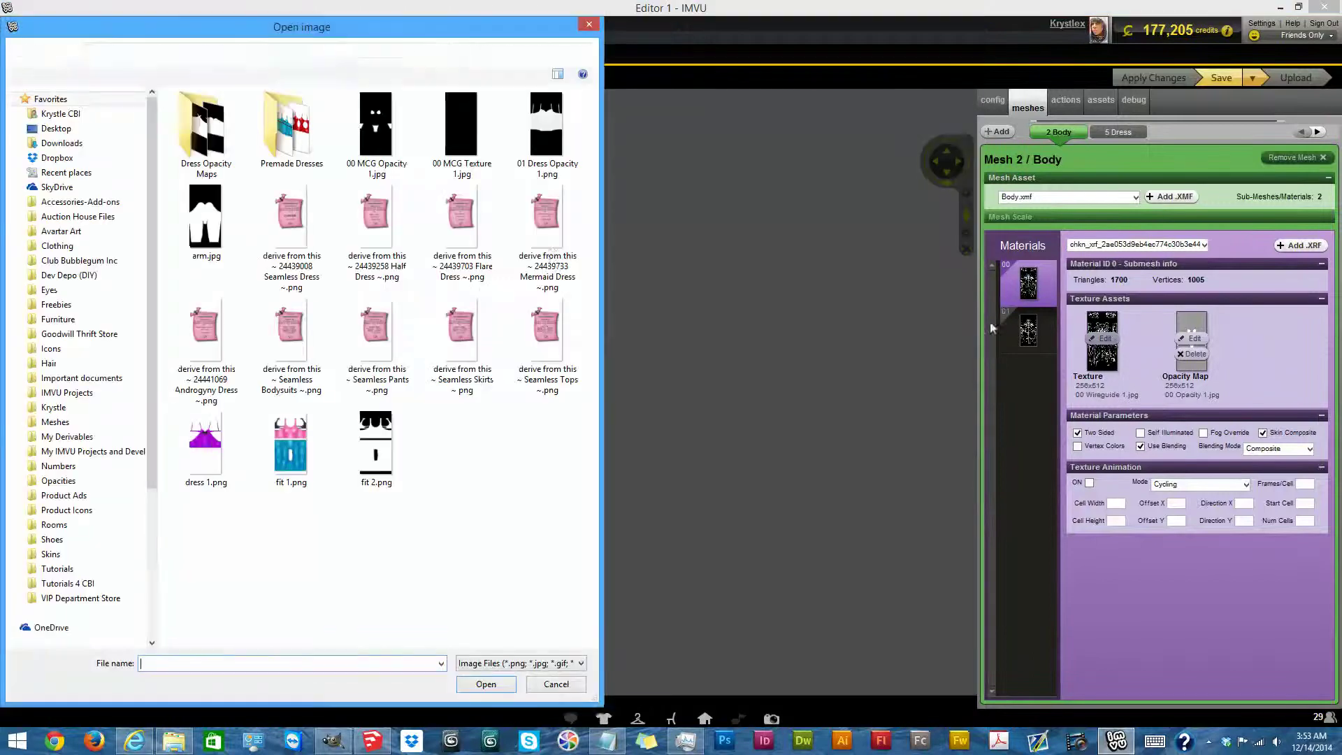
double_click(461, 140)
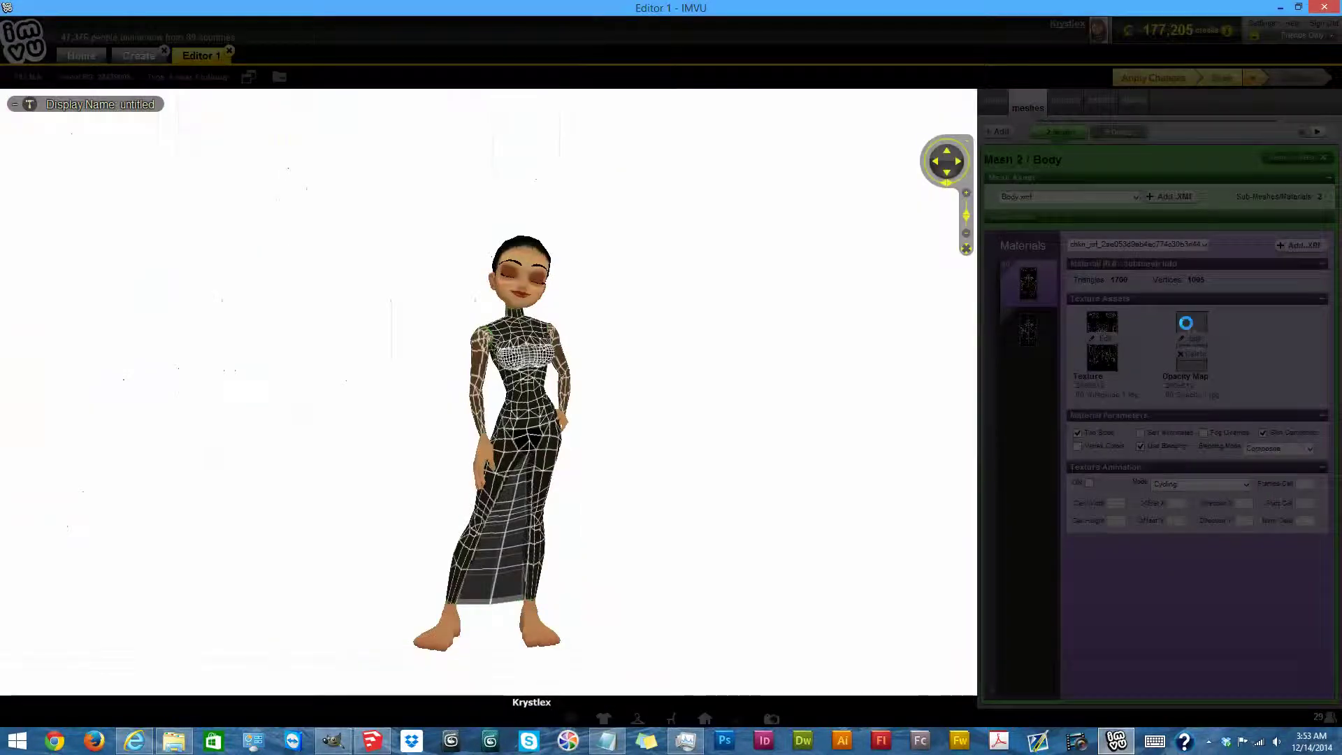
left_click(1196, 342)
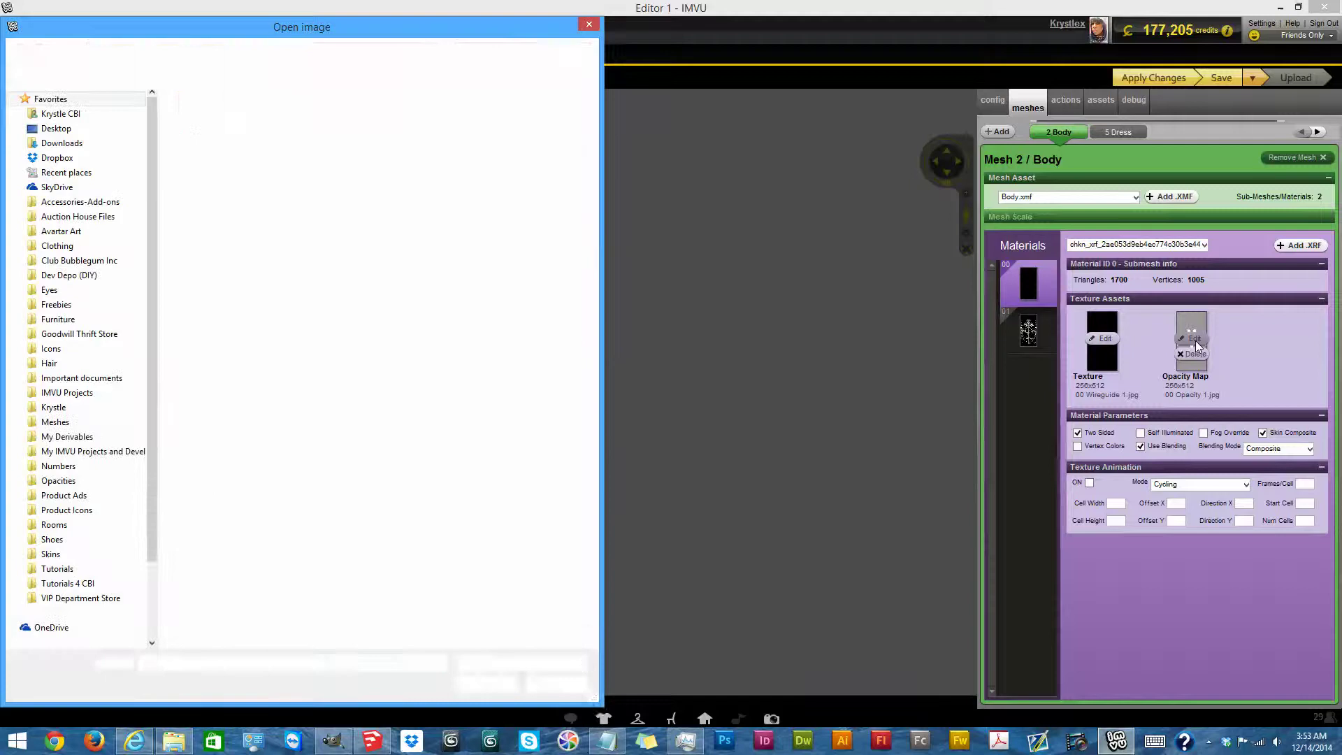
left_click(378, 134)
double_click(377, 134)
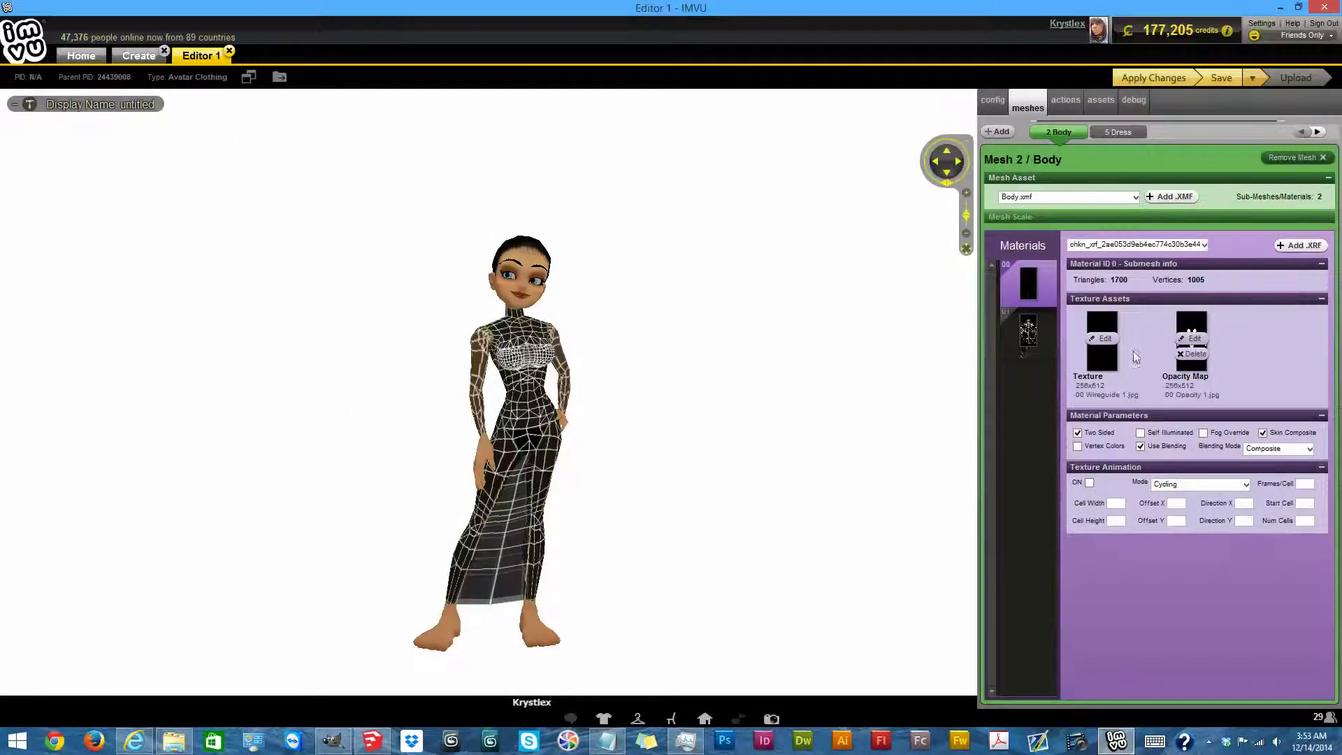
Load "dress 1.png" as the texture of material 01 on the Body mesh.
left_click(1028, 330)
left_click(1102, 338)
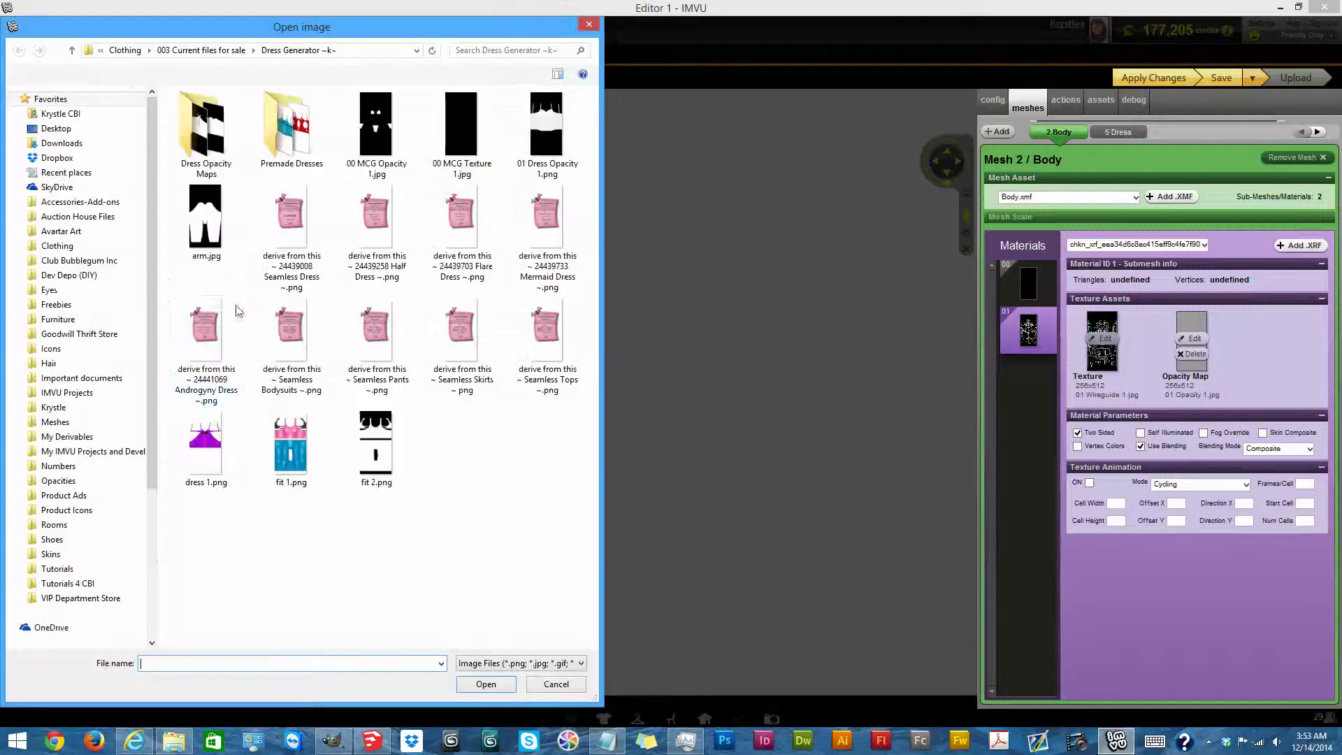
double_click(204, 444)
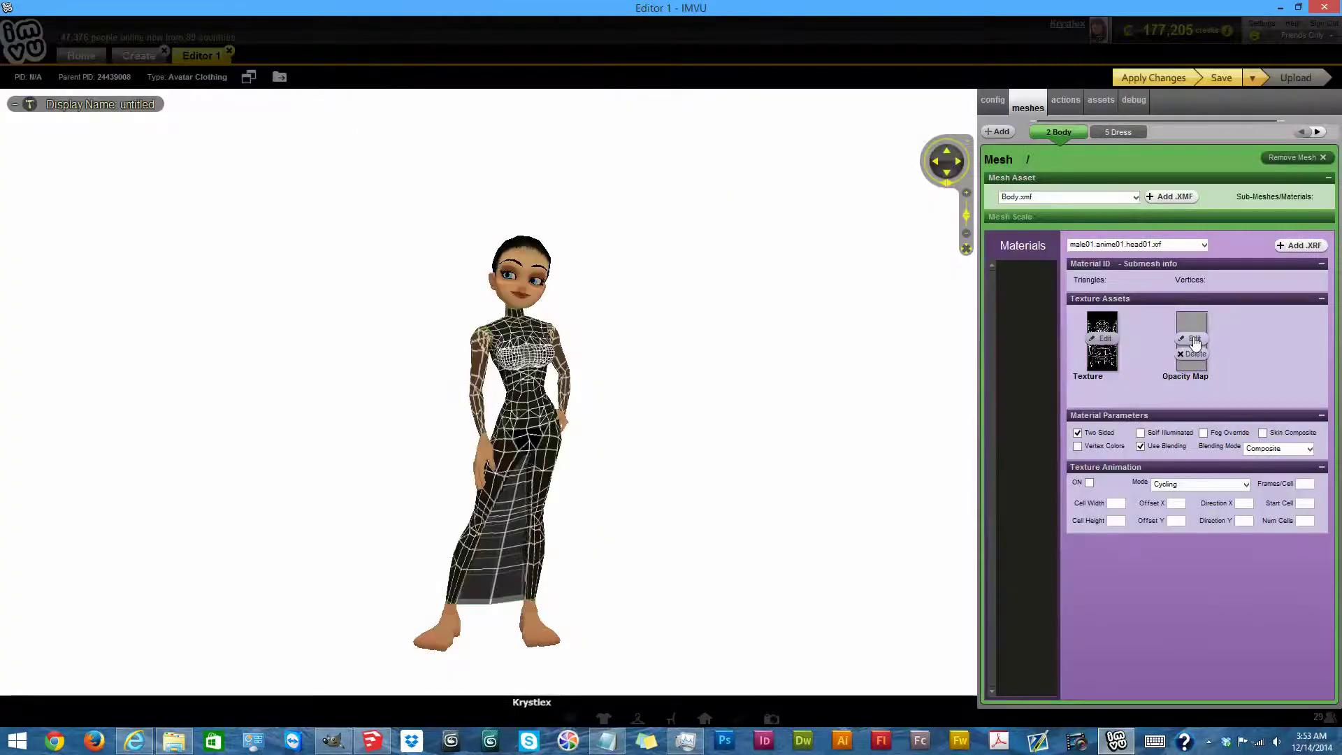
left_click(1194, 339)
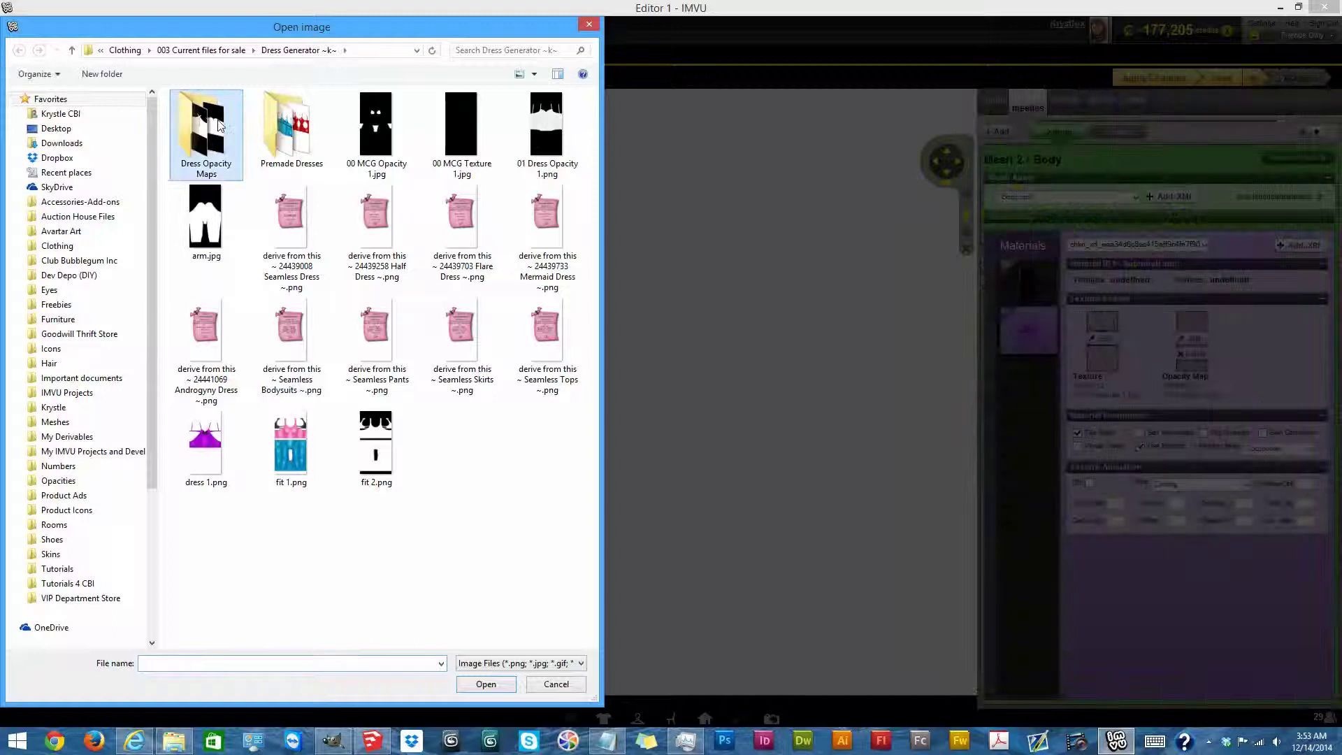
double_click(219, 125)
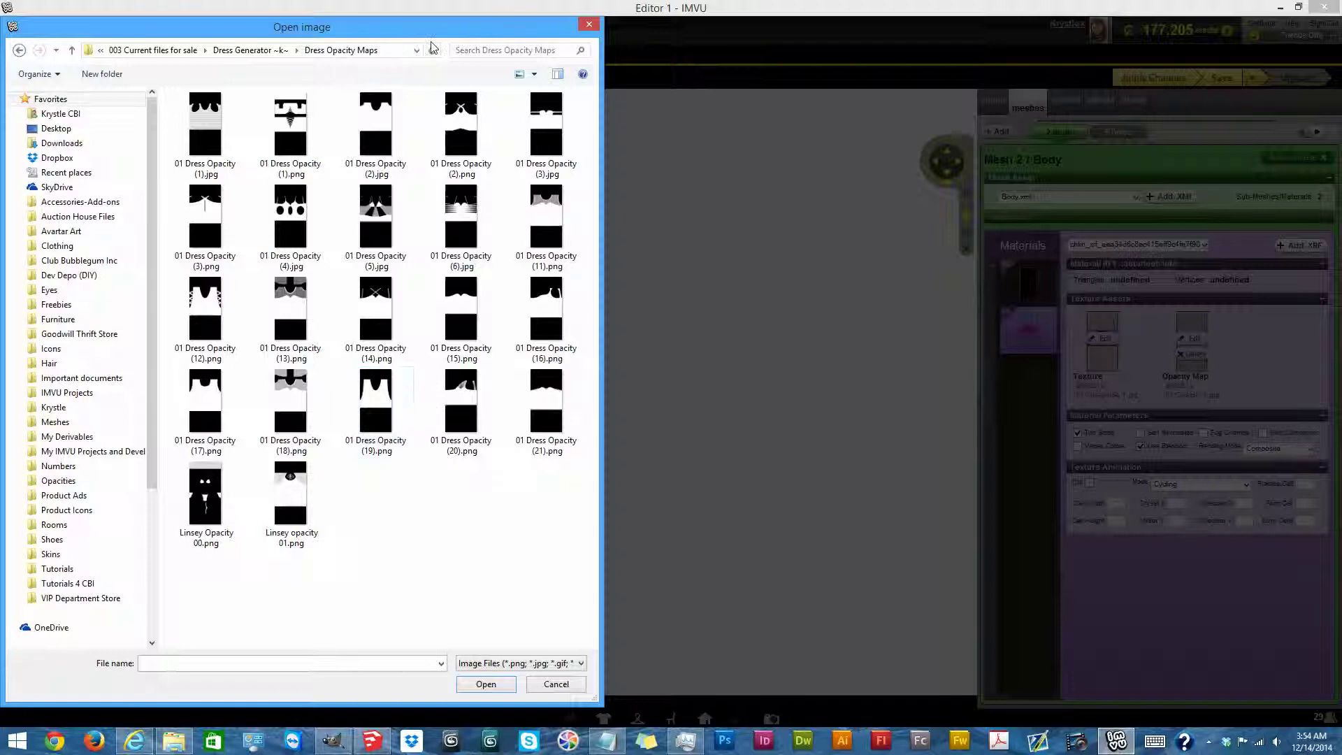
left_click(588, 27)
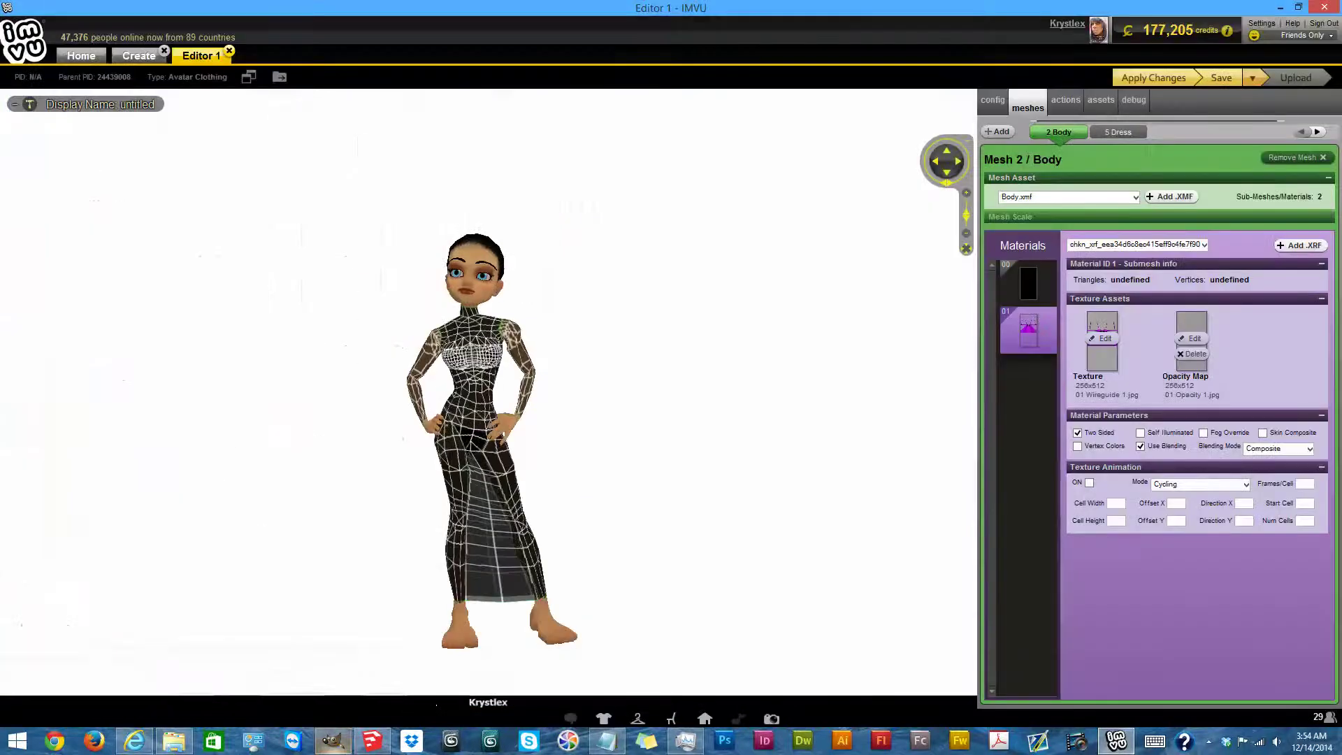
Switch back to GIMP and hide the bow, Pasted Layer, Shadows 1, Patterns and color layers, keeping only the white dress opacity shape visible.
left_click(346, 748)
scroll(1251, 475, "up", 10)
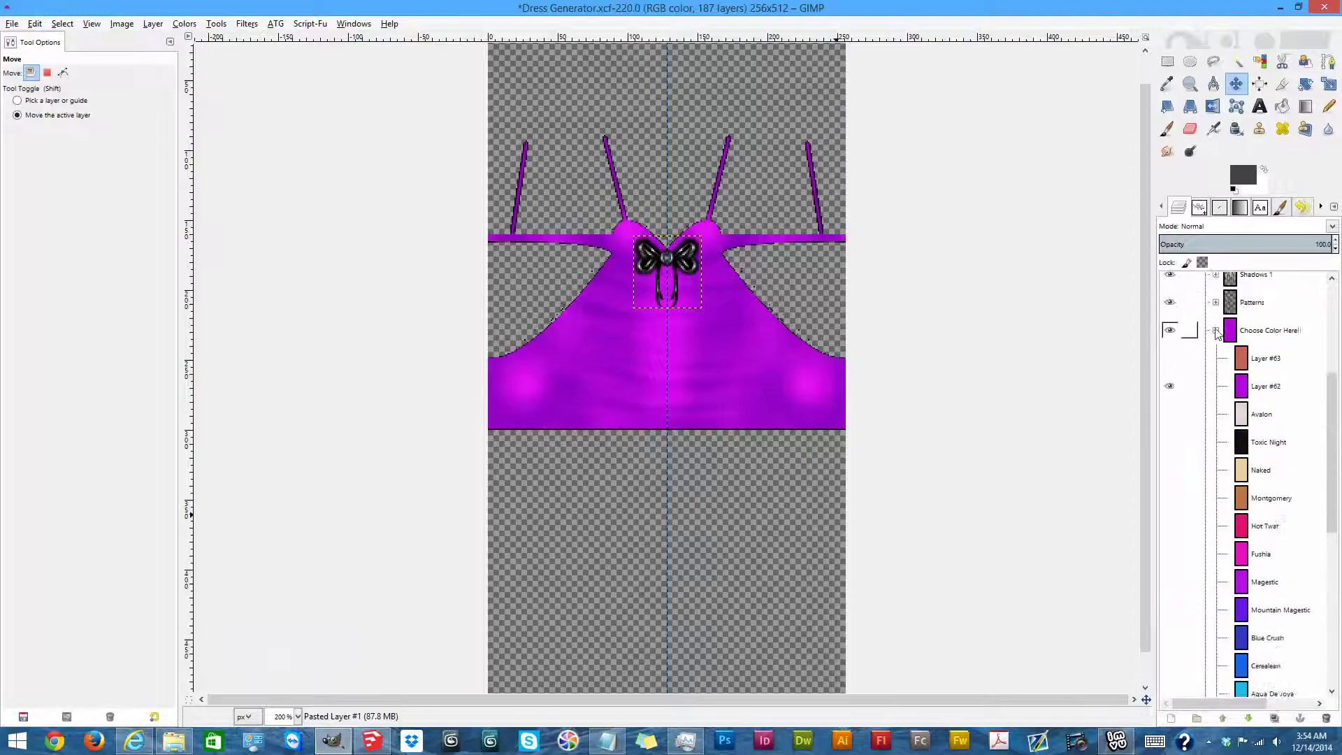
left_click(1216, 481)
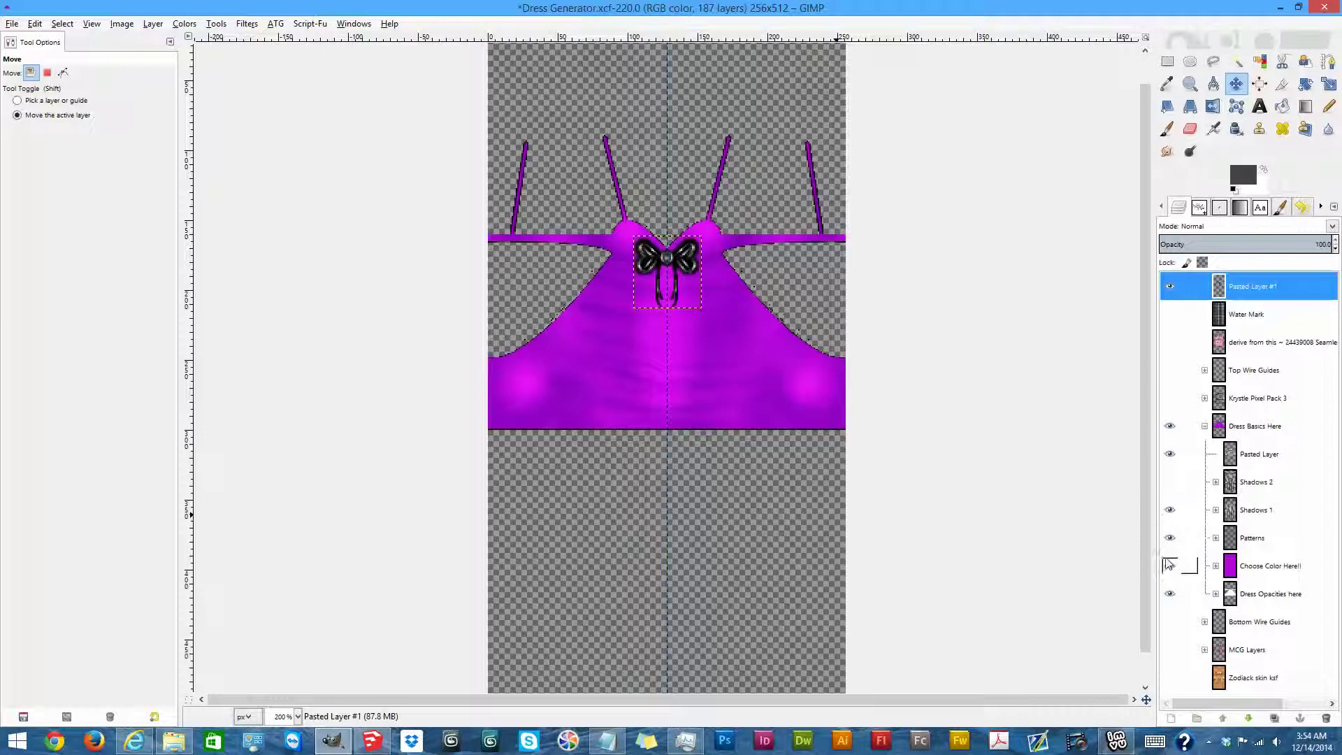
left_click(1170, 454)
left_click(1169, 510)
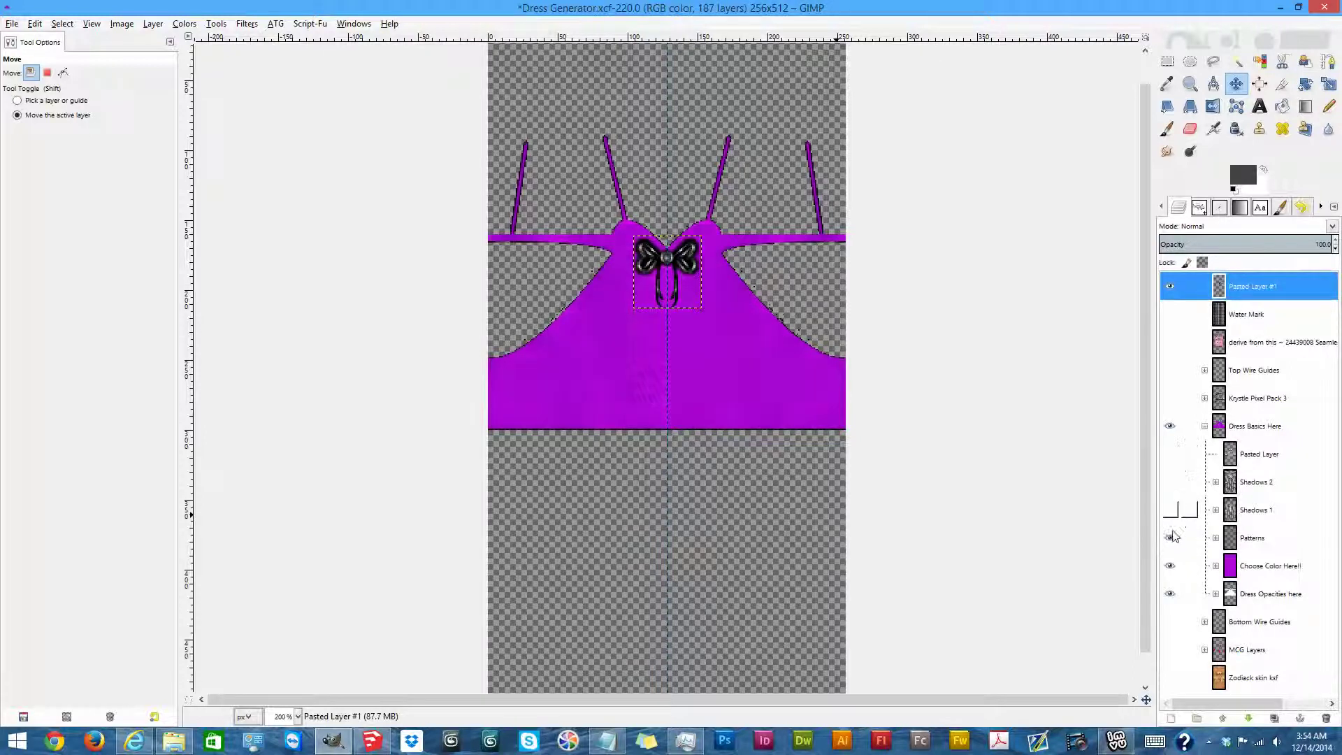
left_click(1169, 537)
left_click(1170, 566)
left_click(1170, 286)
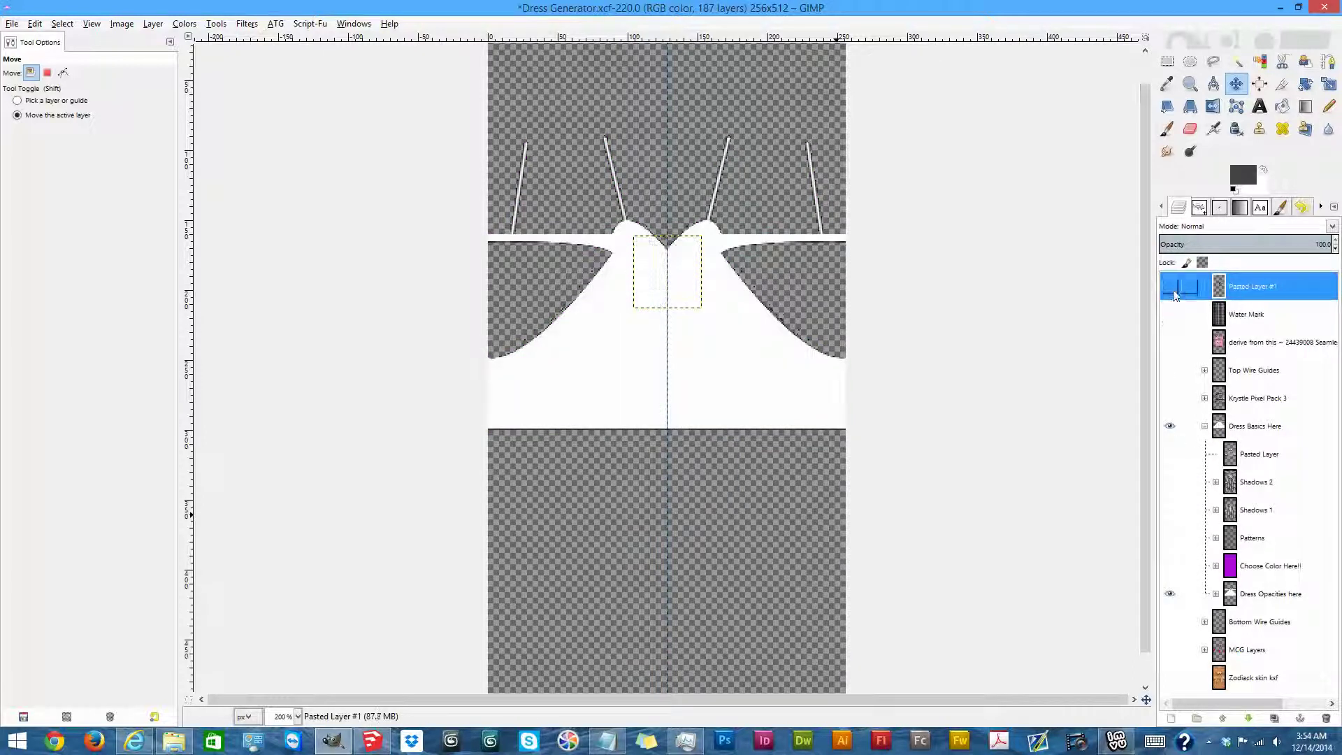
Show the black Alpha layer inside the Dress Opacities here group behind the white dress shape.
left_click(1216, 593)
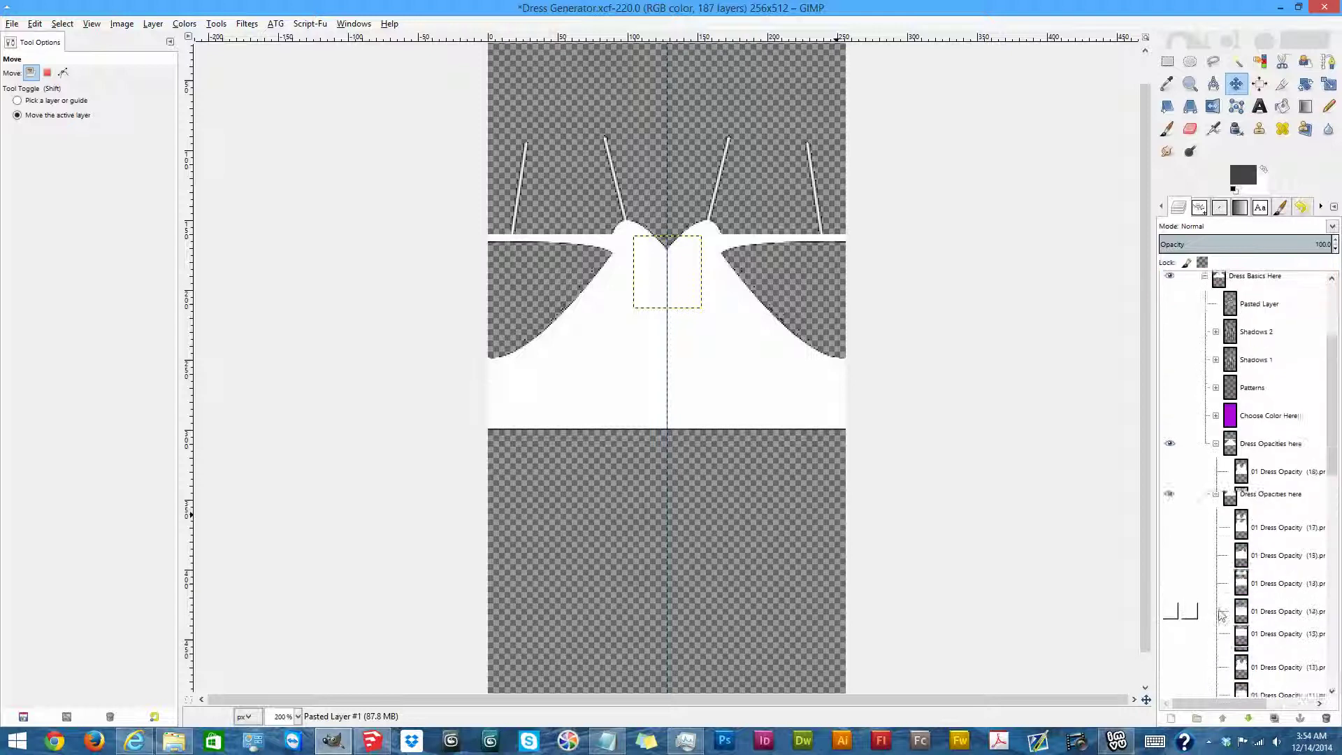
scroll(1218, 601, "down", 10)
left_click(1170, 599)
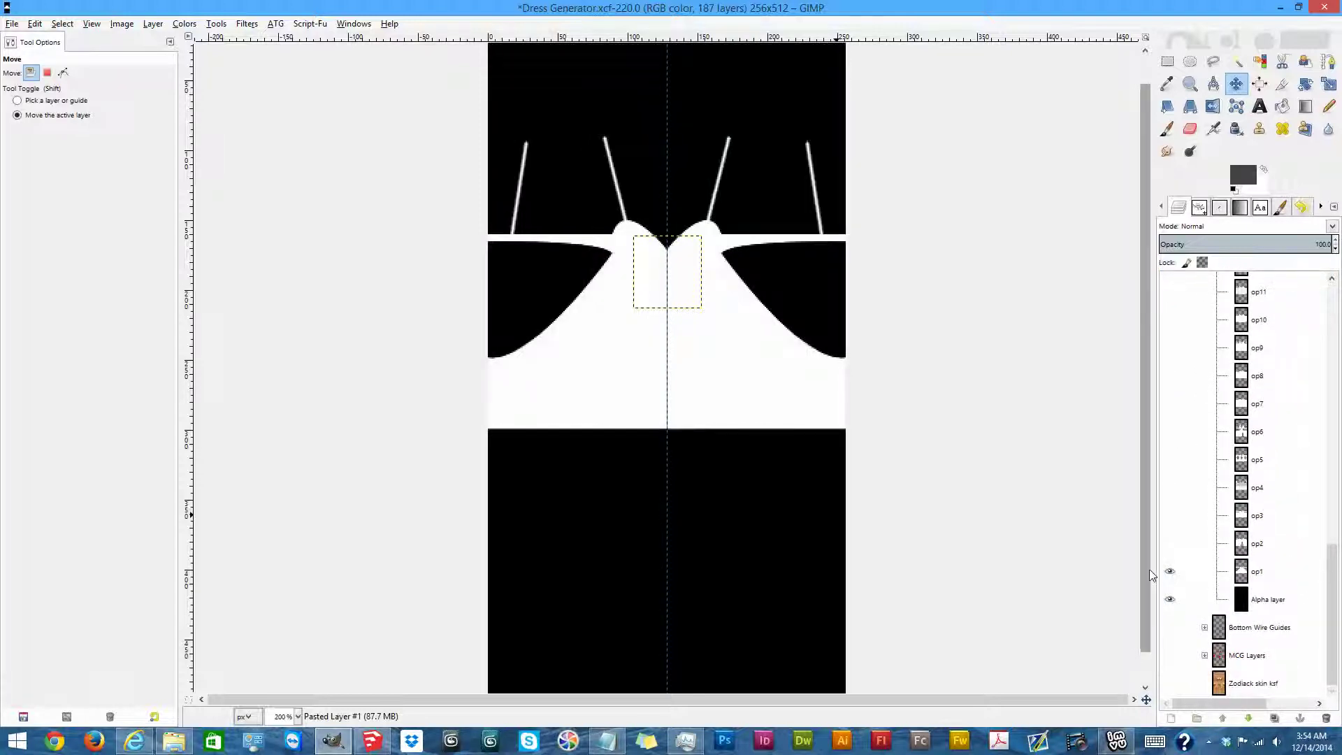
Export the black-and-white opacity map as "dress 1 op.png" into the Dress Generator folder with the default PNG options.
key("ctrl+shift+e")
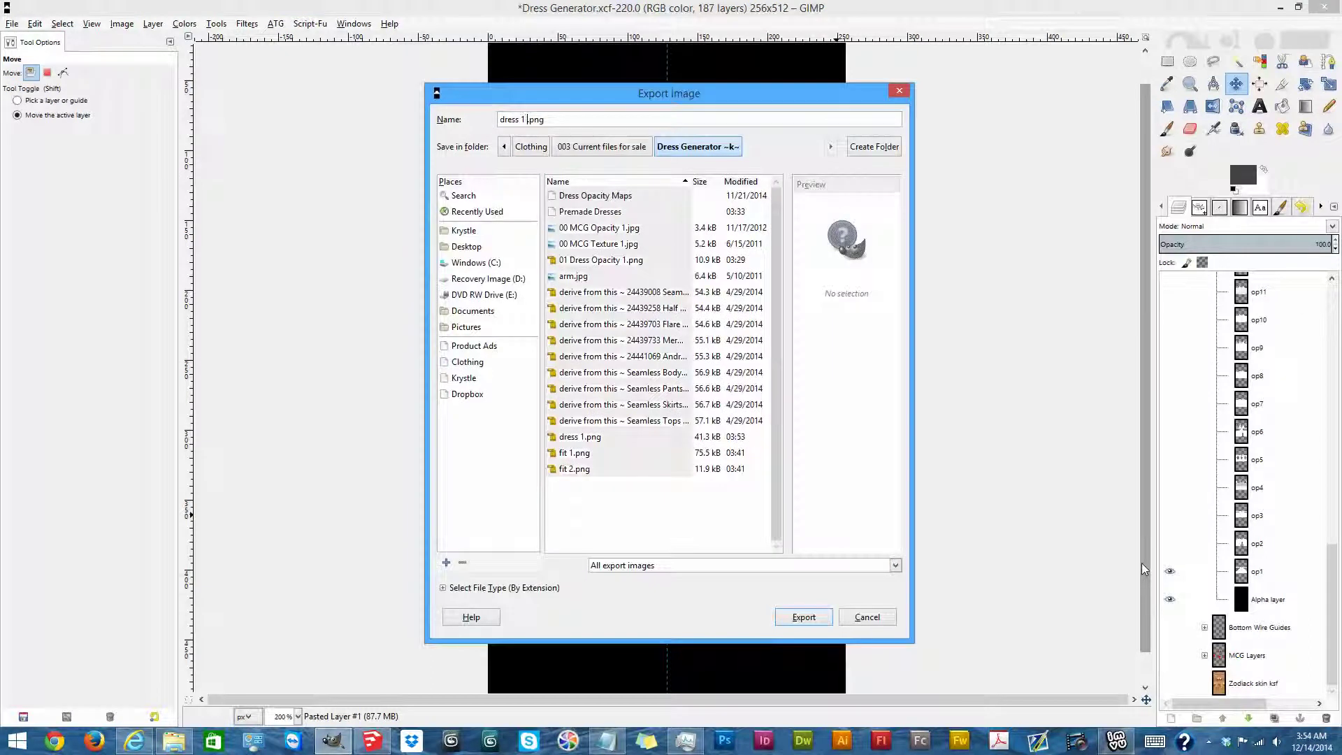
type("op")
key("Return")
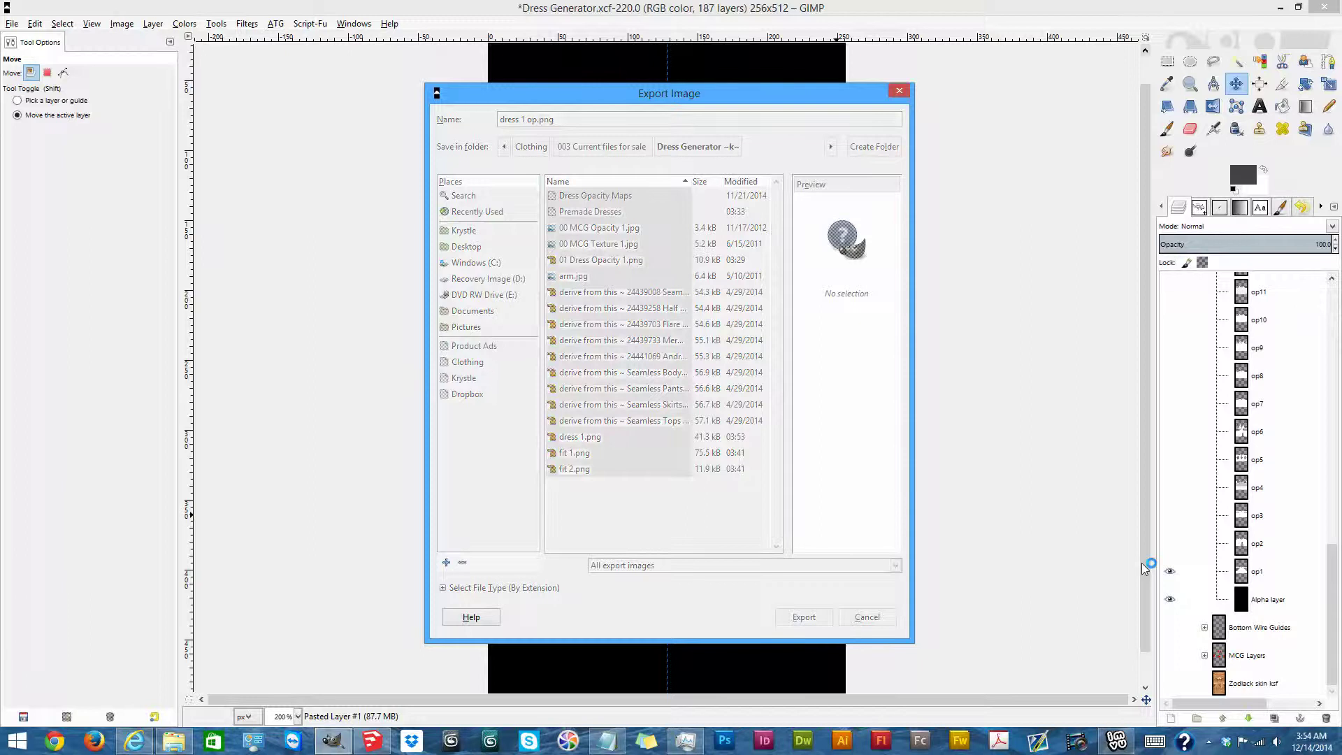
key("Return")
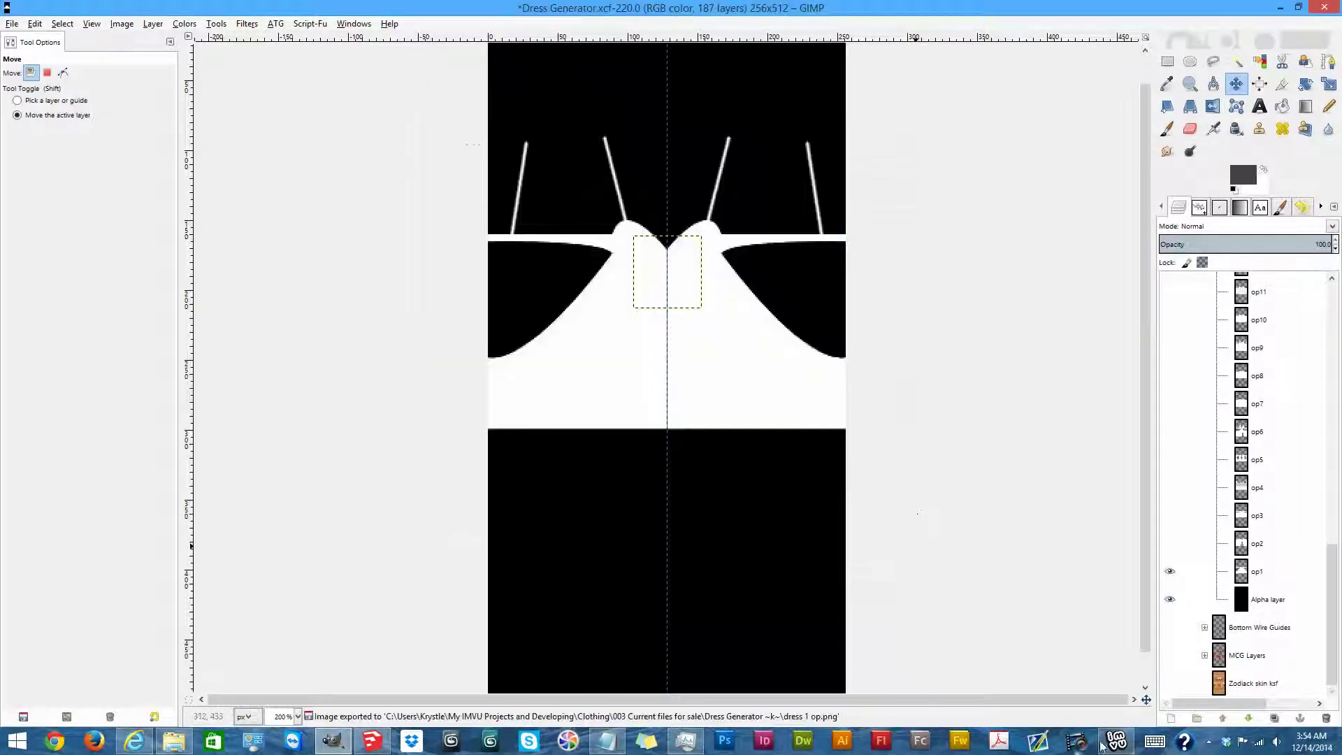
Switch to the IMVU editor and load "dress 1 op.png" as the opacity map of material 01 on the Body mesh.
left_click(1103, 743)
left_click(1196, 339)
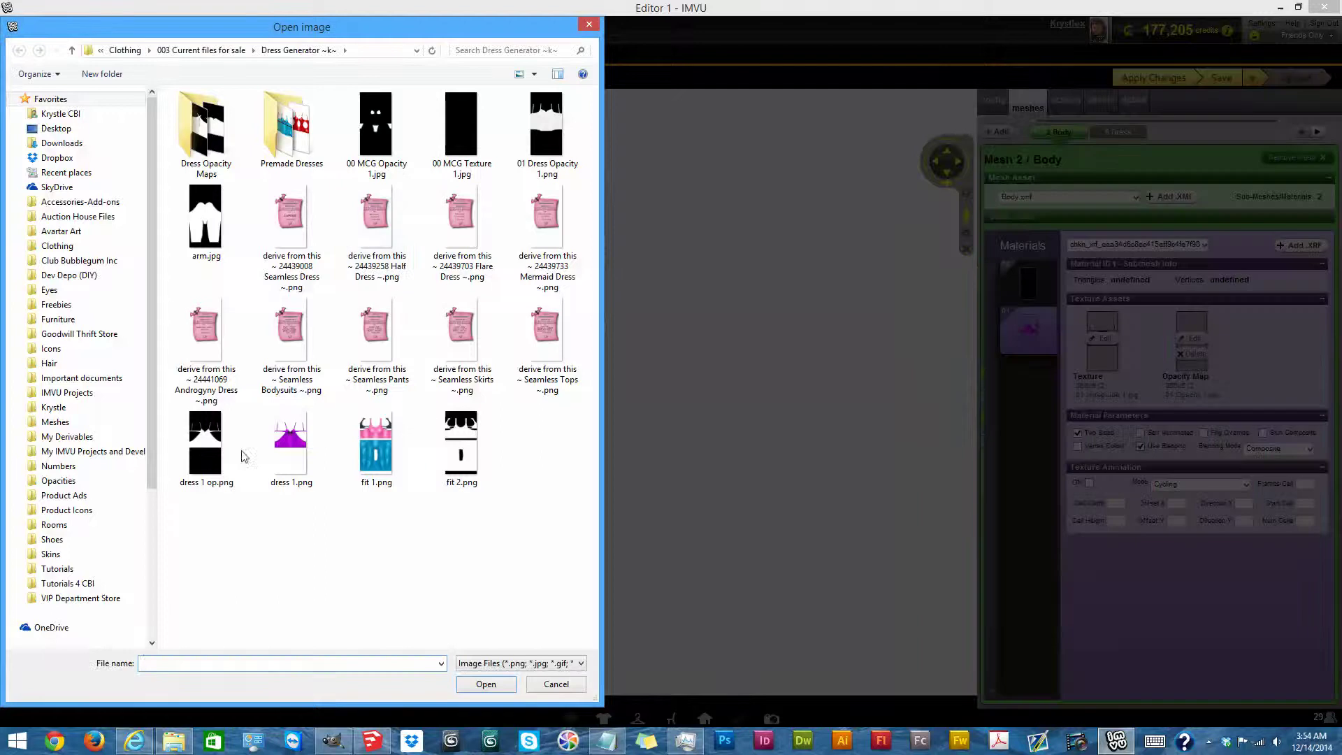
double_click(243, 455)
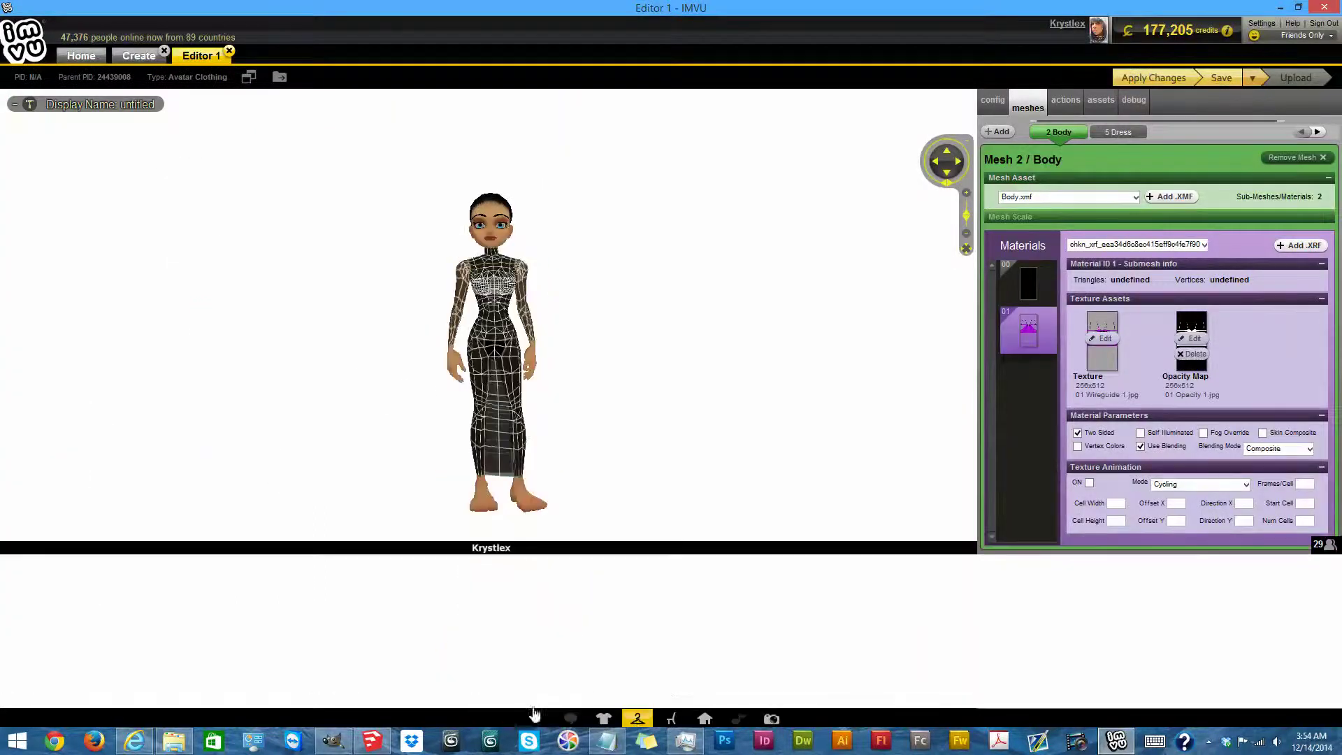
Put the third private model outfit on the avatar and inspect the dress up close and from several angles.
mouse_move(171, 624)
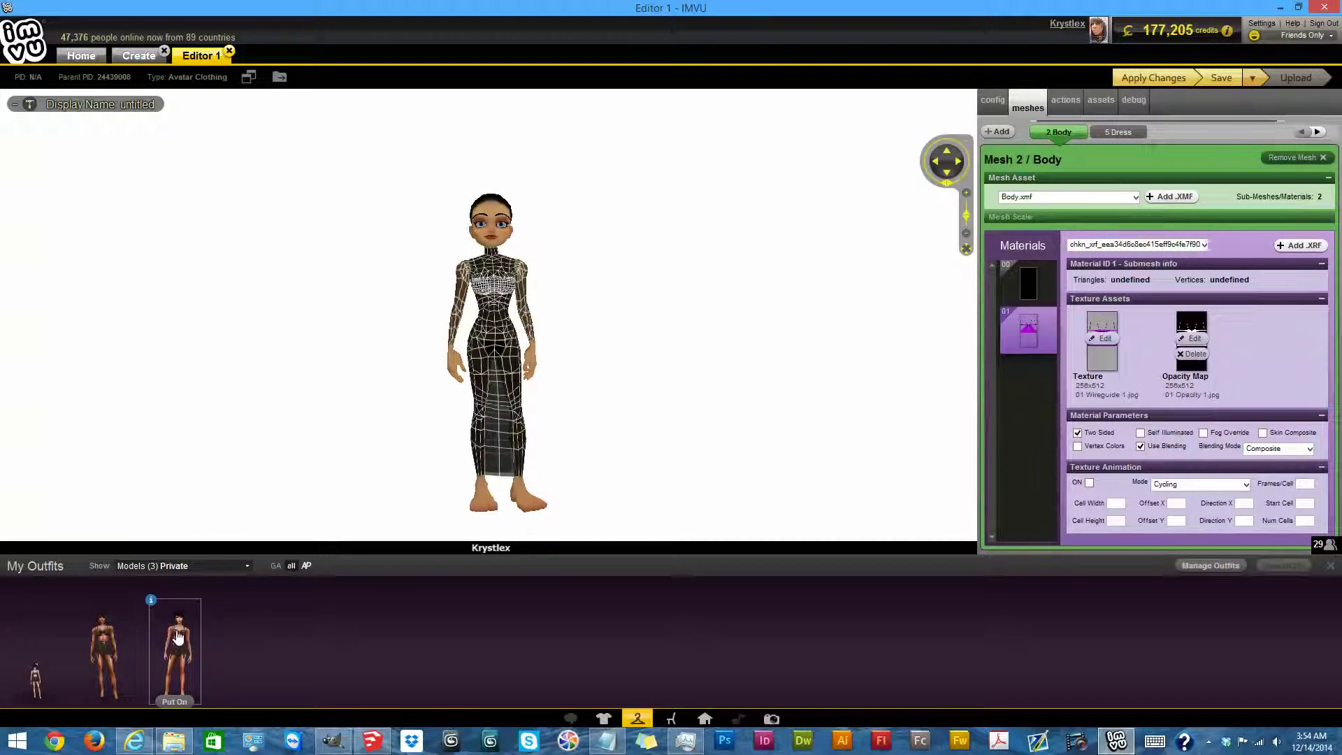
left_click(179, 636)
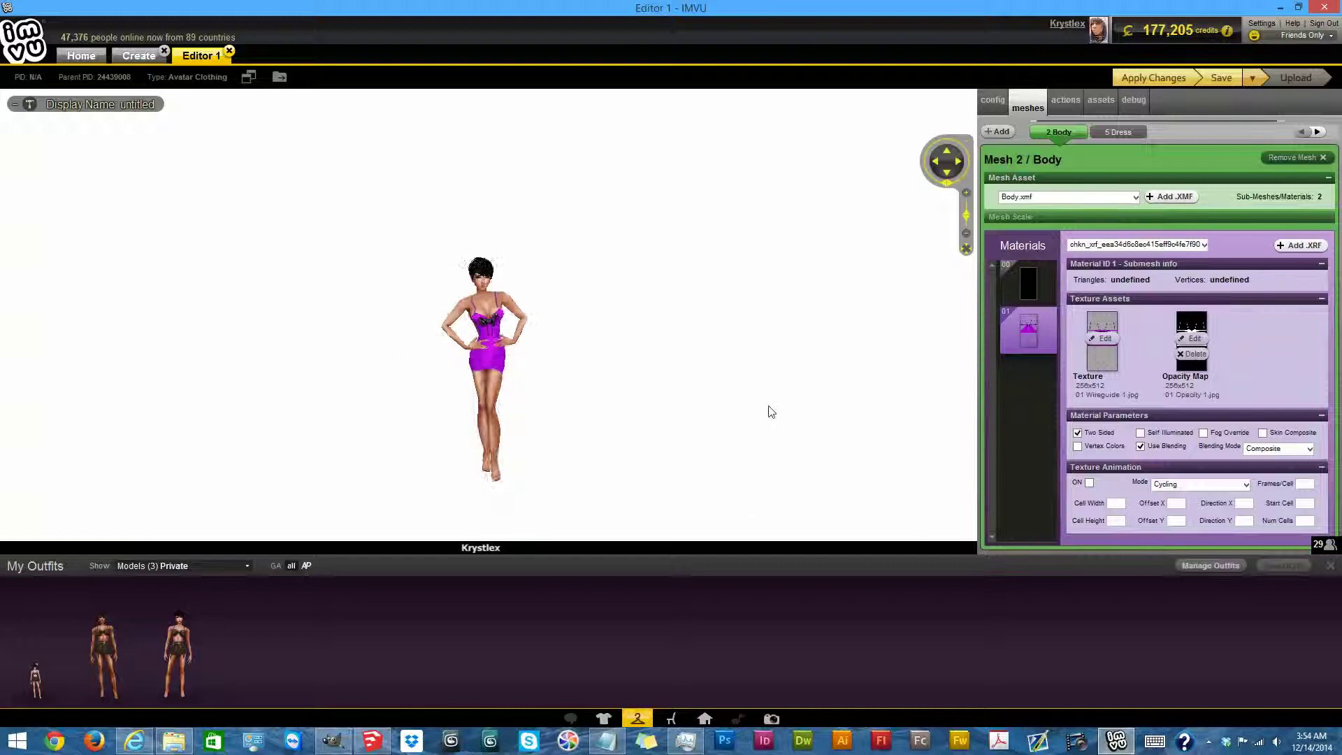
scroll(748, 412, "up", 3)
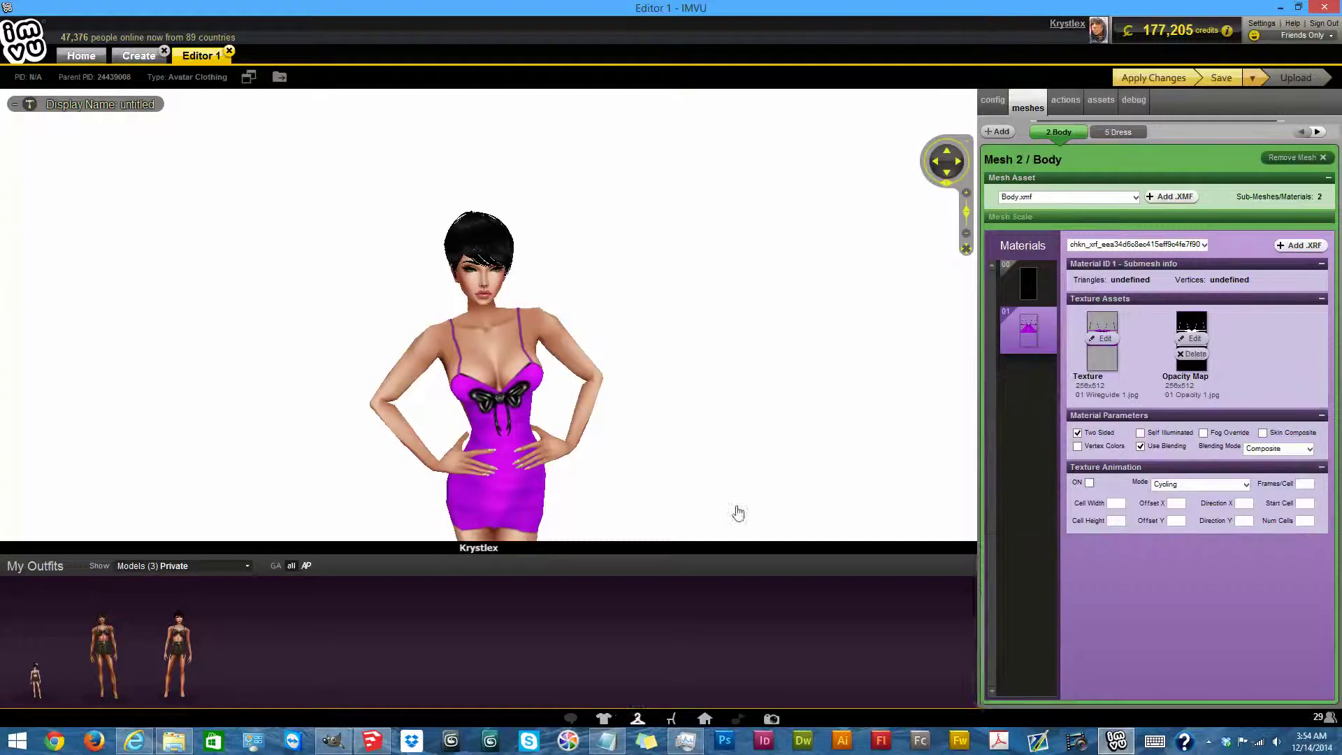
scroll(616, 427, "up", 2)
left_click_drag(746, 444, 845, 443)
scroll(731, 413, "up", 2)
scroll(848, 429, "down", 4)
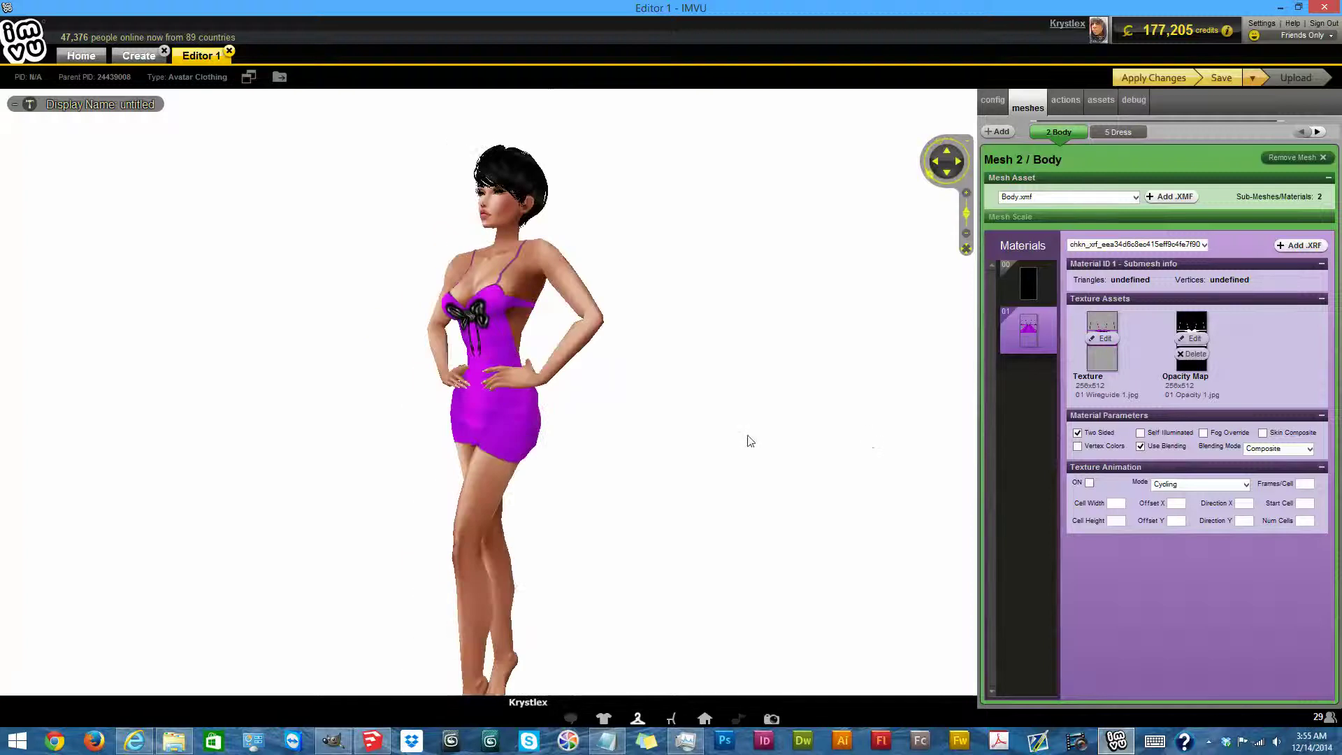
left_click_drag(489, 413, 638, 399)
scroll(623, 527, "down", 5)
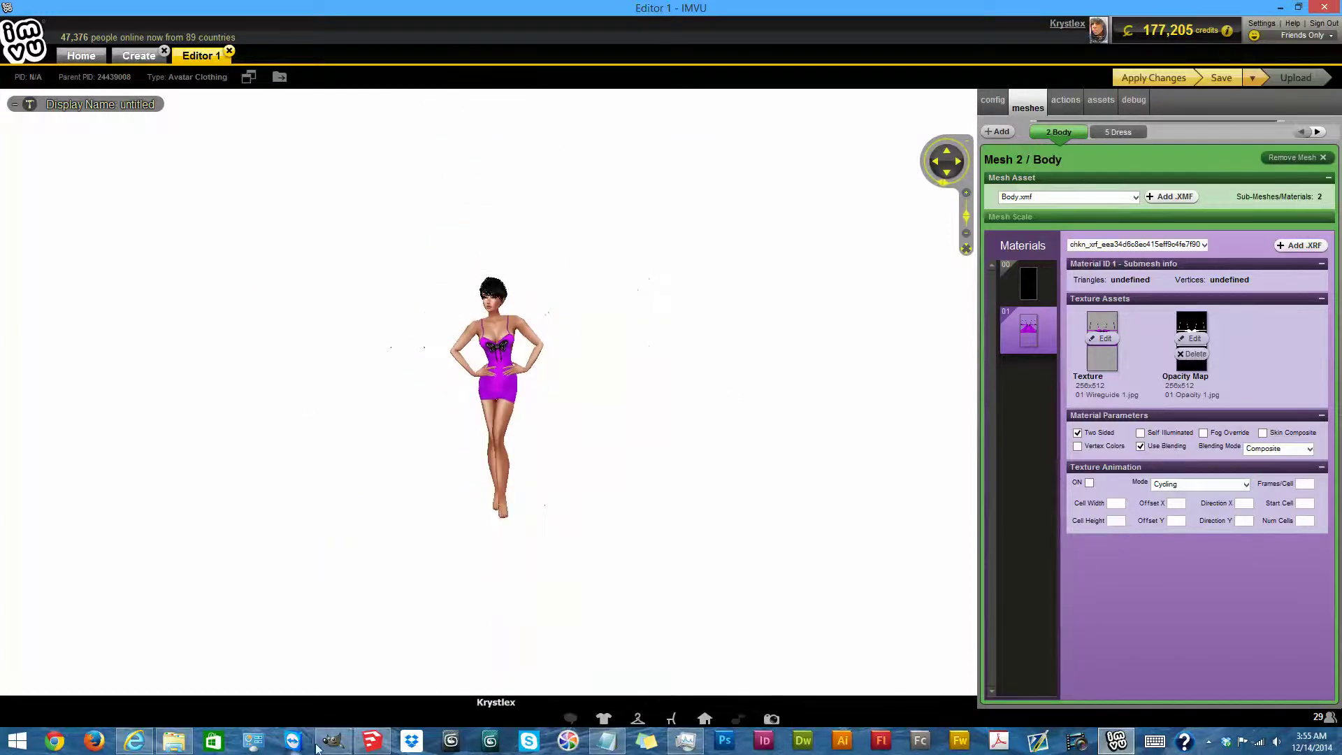
Switch back to GIMP, hide the op1 and Alpha layer opacities, and show the Zodiack skin ksf layer and MCG Layers group.
left_click(321, 744)
scroll(1267, 353, "up", 15)
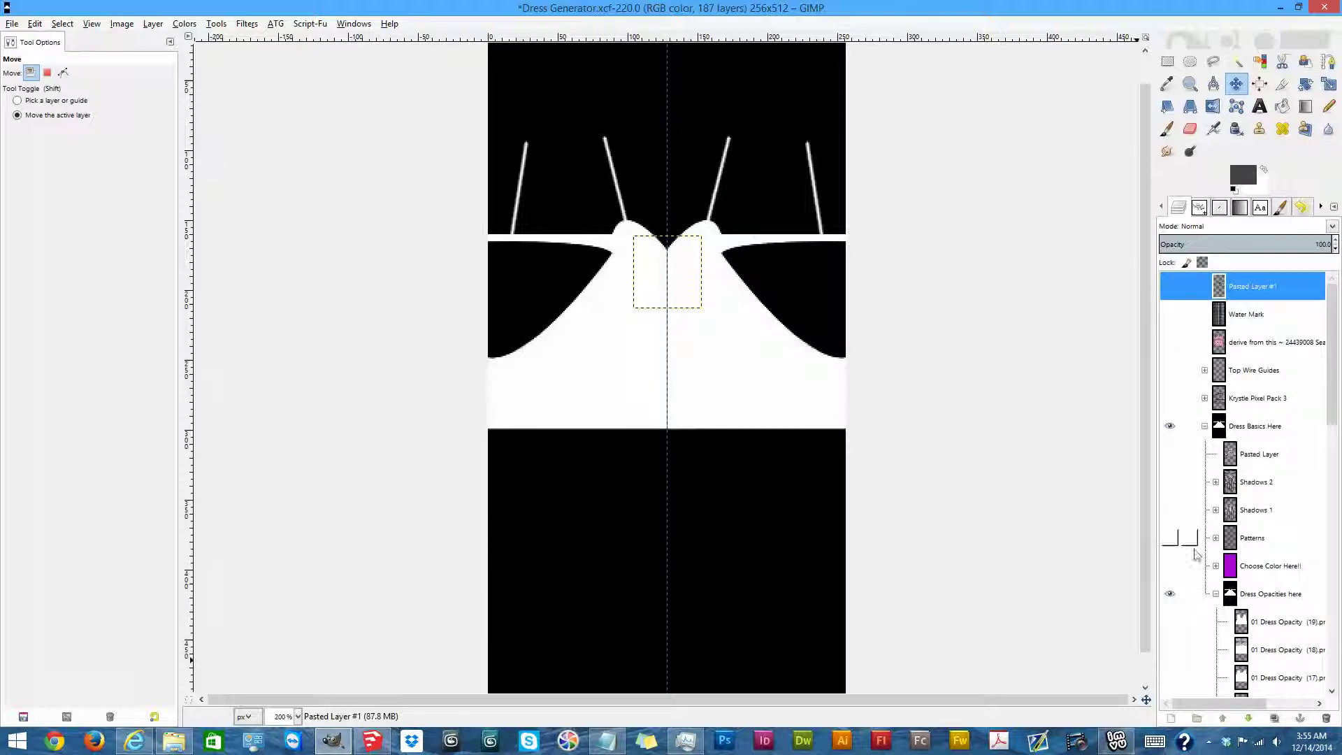
scroll(1206, 477, "down", 5)
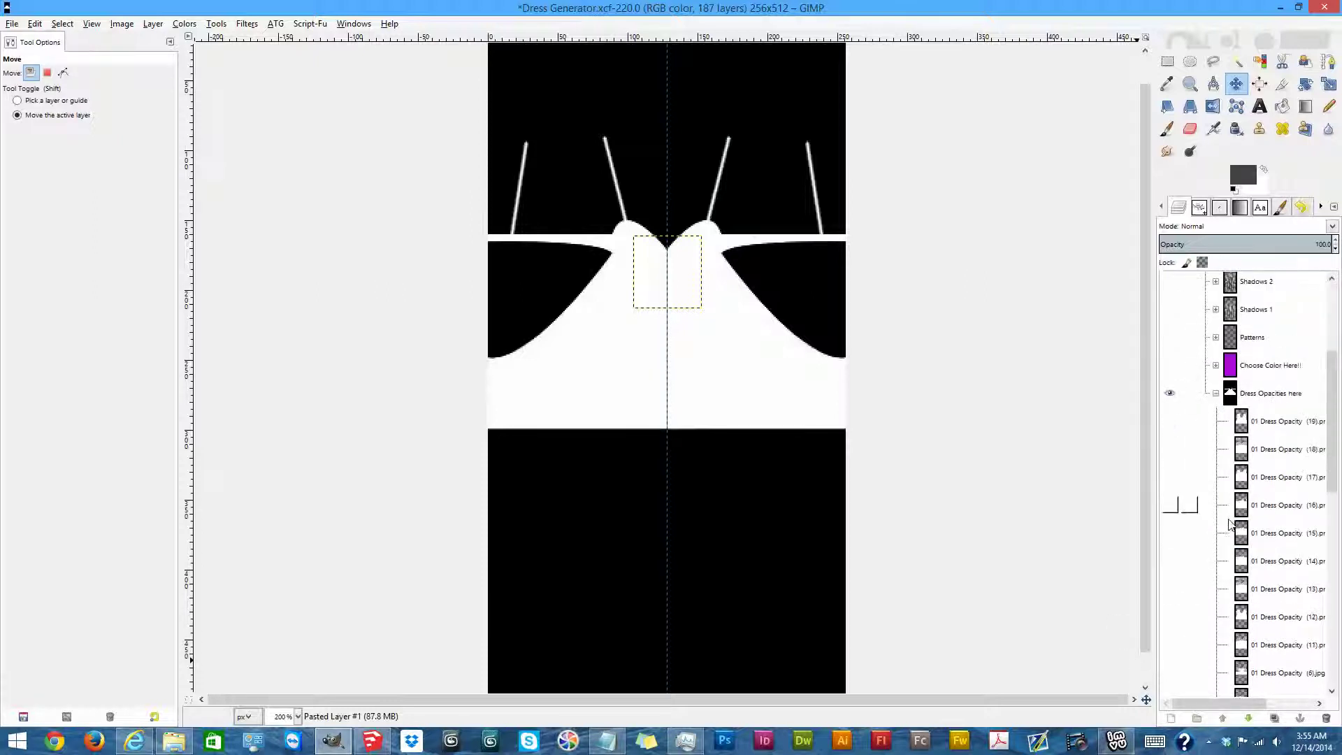
left_click(1171, 393)
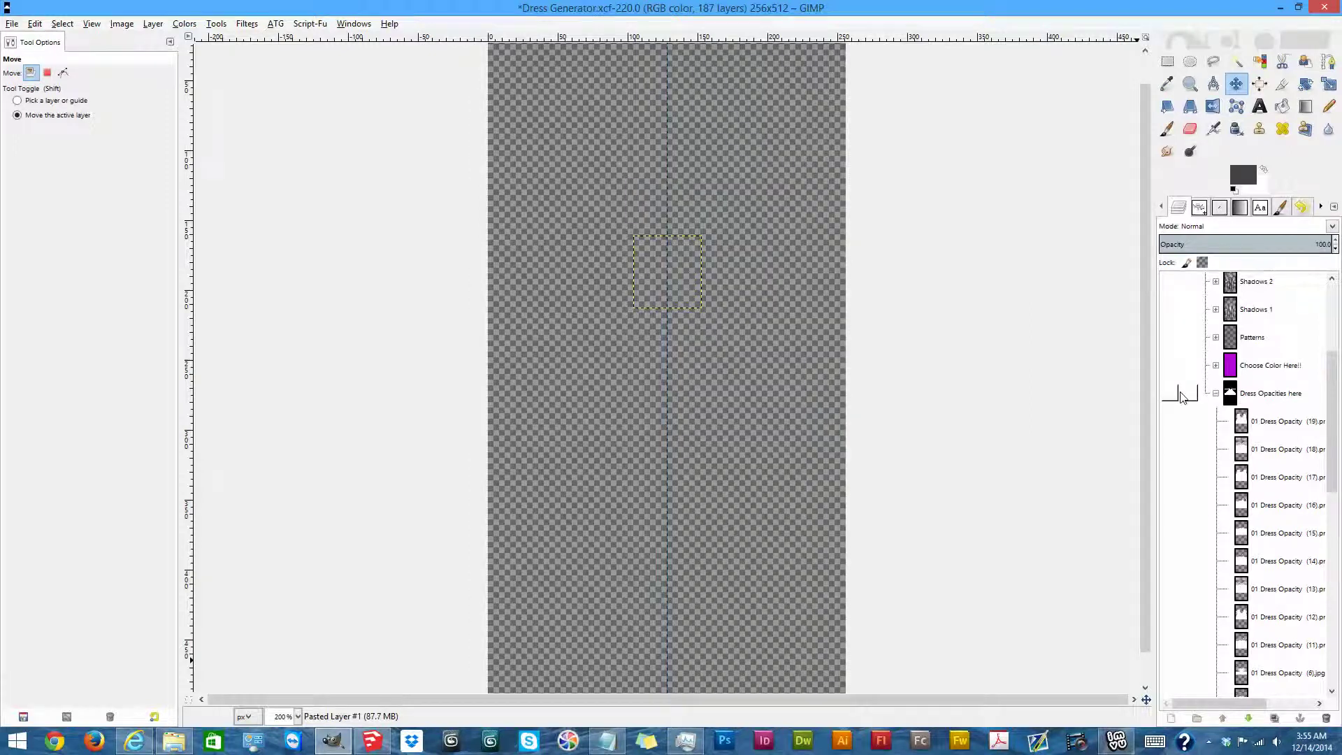
scroll(1189, 392, "down", 8)
scroll(1217, 425, "down", 5)
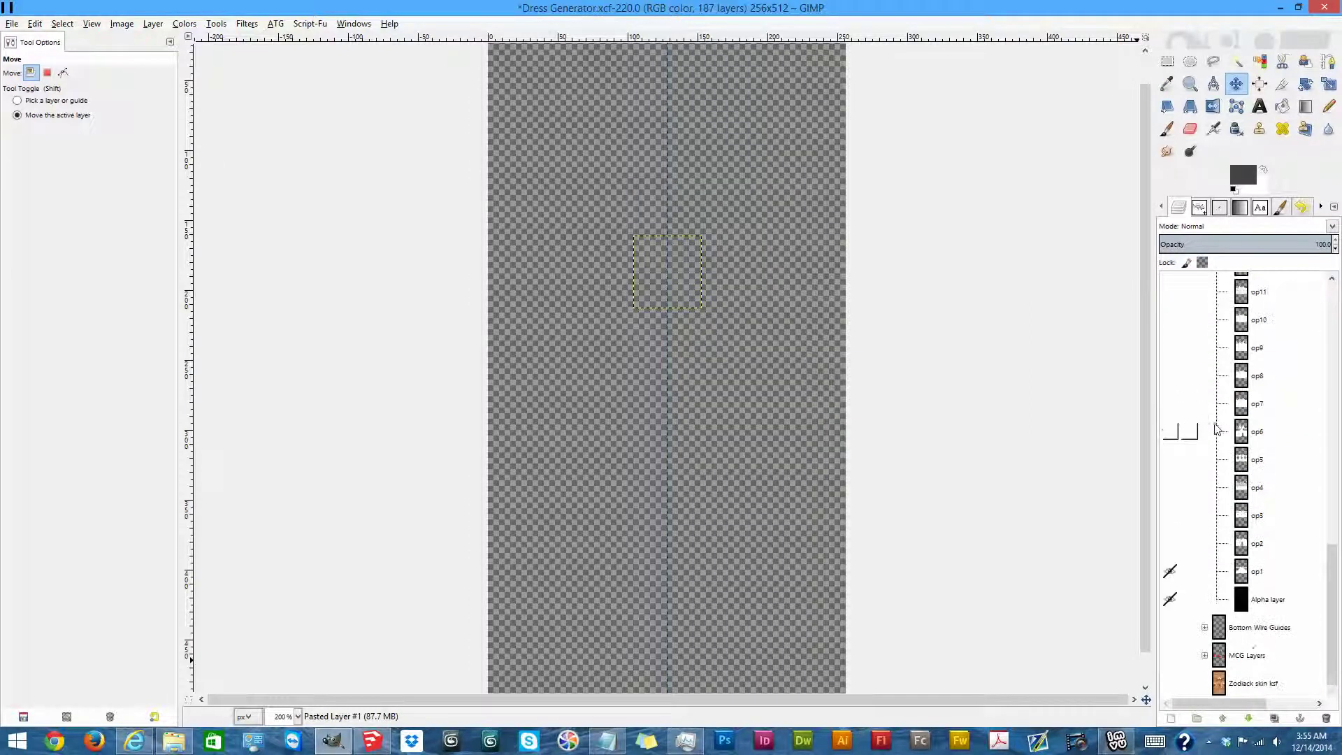
left_click_drag(1169, 578, 1170, 600)
left_click(1172, 682)
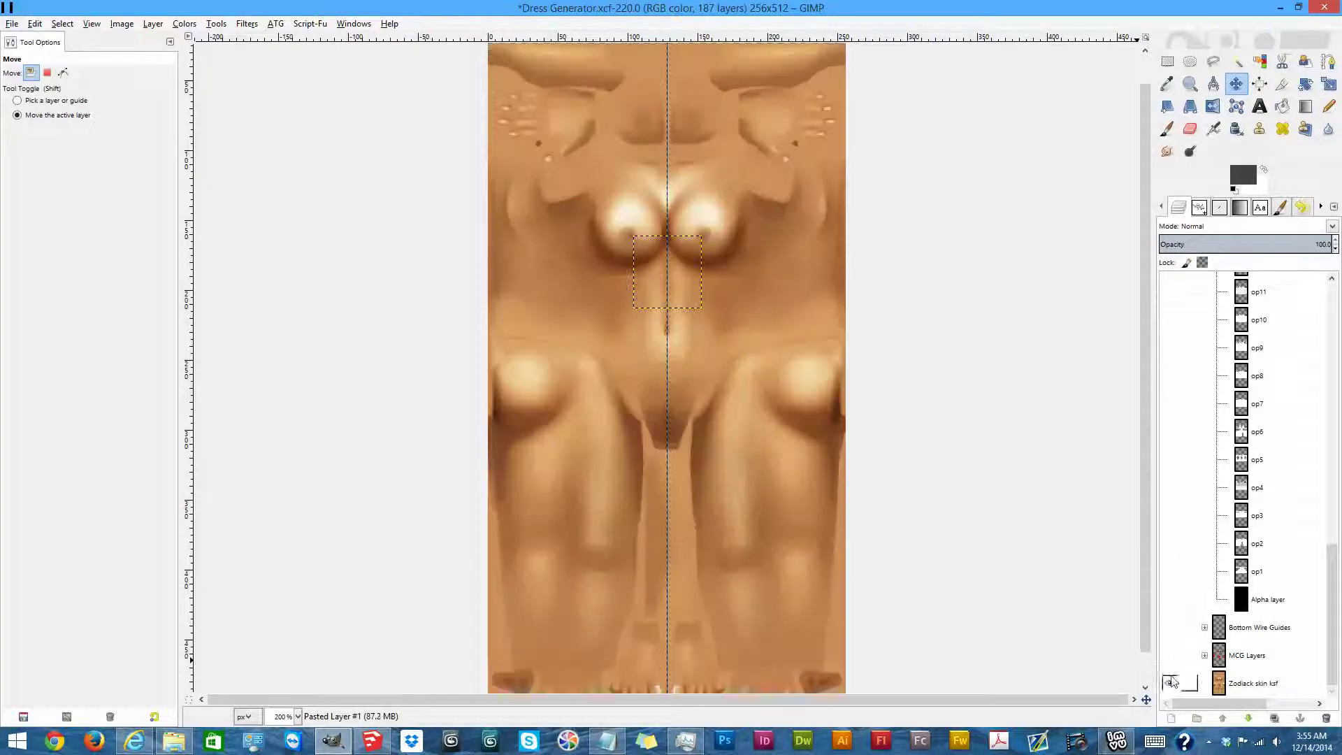
left_click(1170, 655)
Preview the 01 Dress Opacity shapes (14), (15), (16), (17) and (19) one at a time over the skin.
scroll(1271, 445, "up", 5)
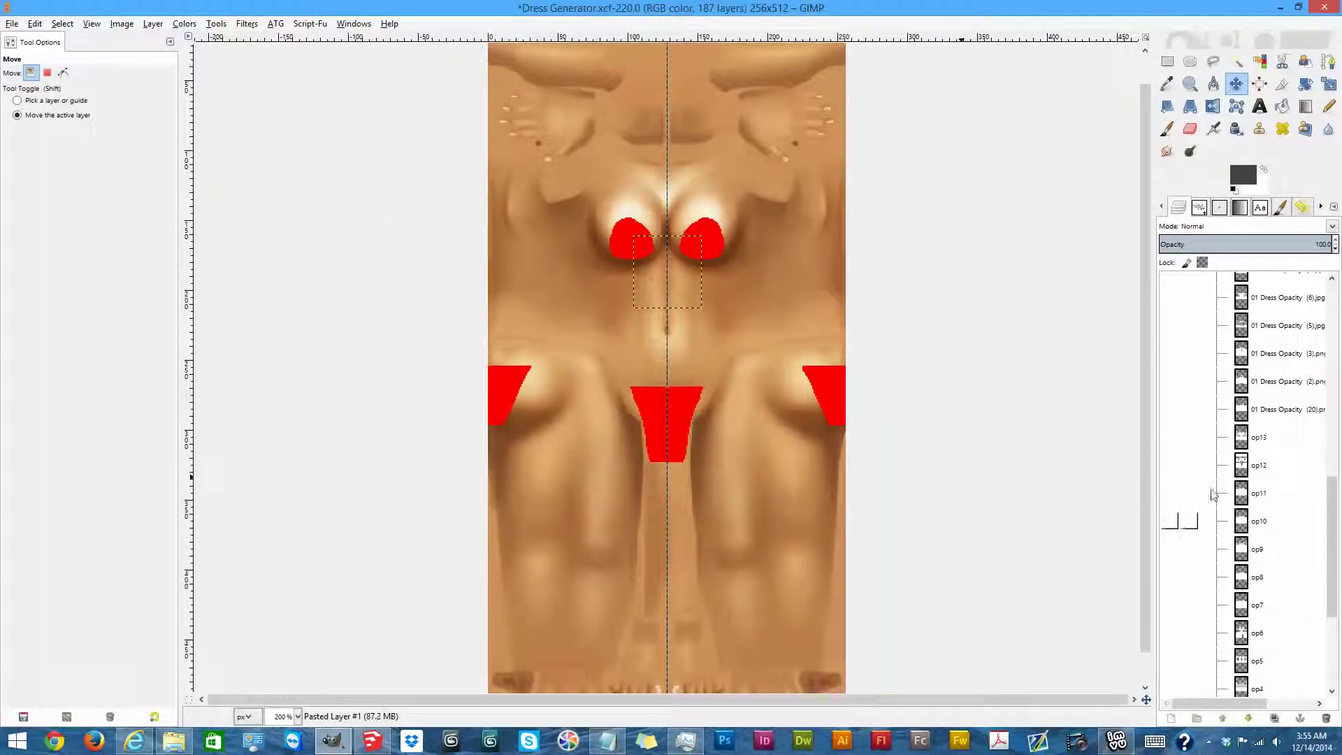
scroll(1213, 495, "up", 8)
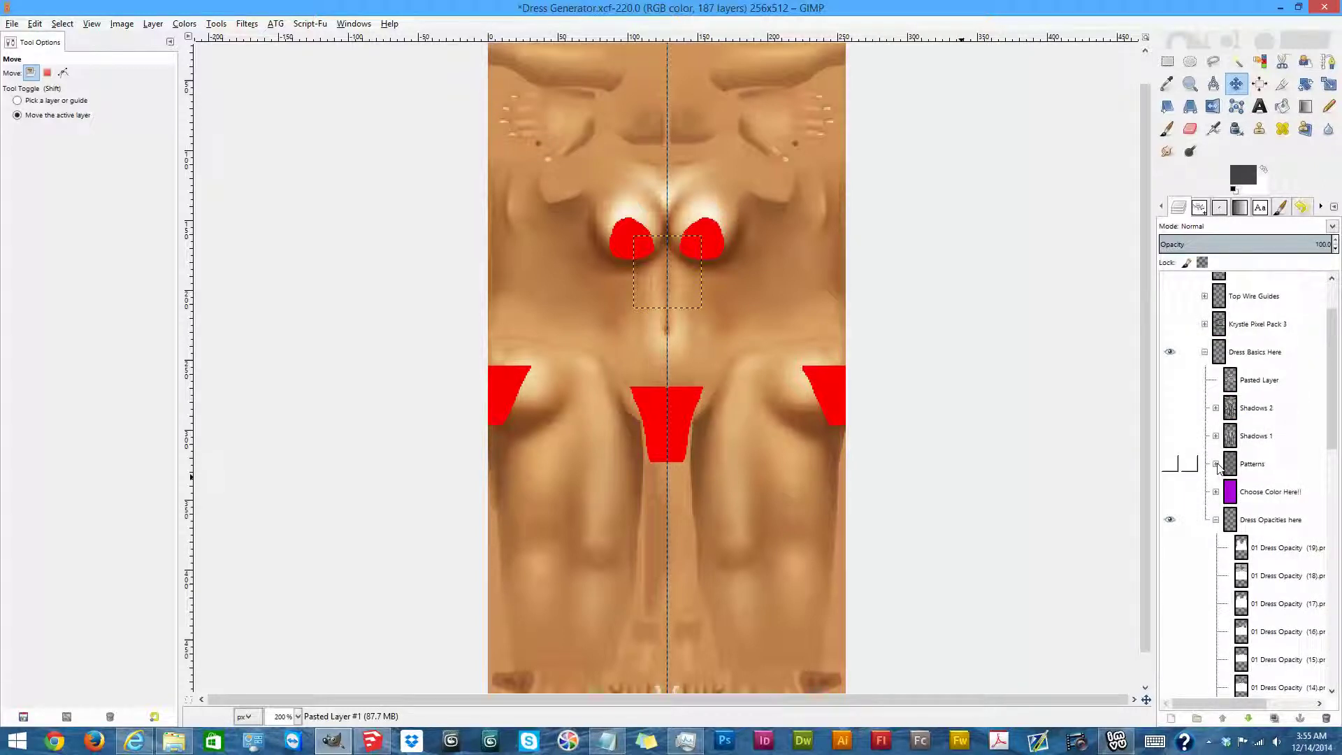
scroll(1217, 467, "down", 6)
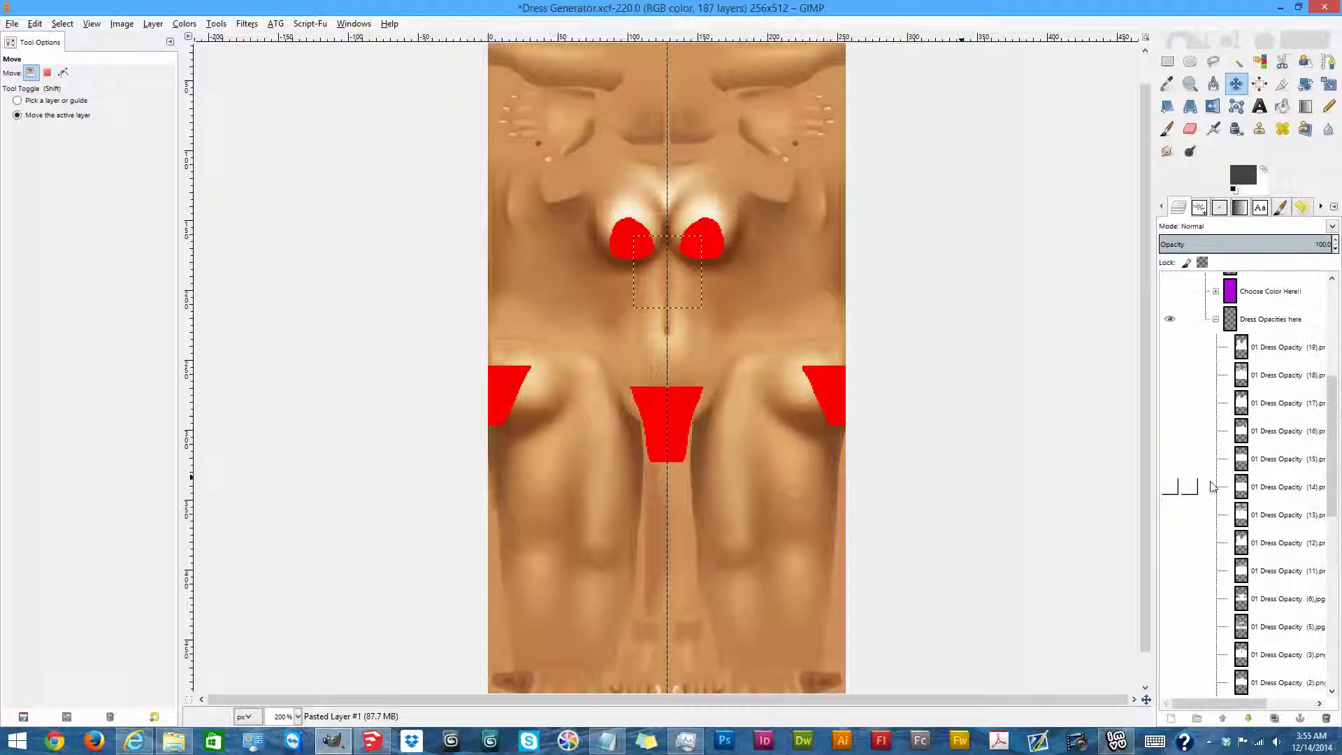
left_click(1171, 487)
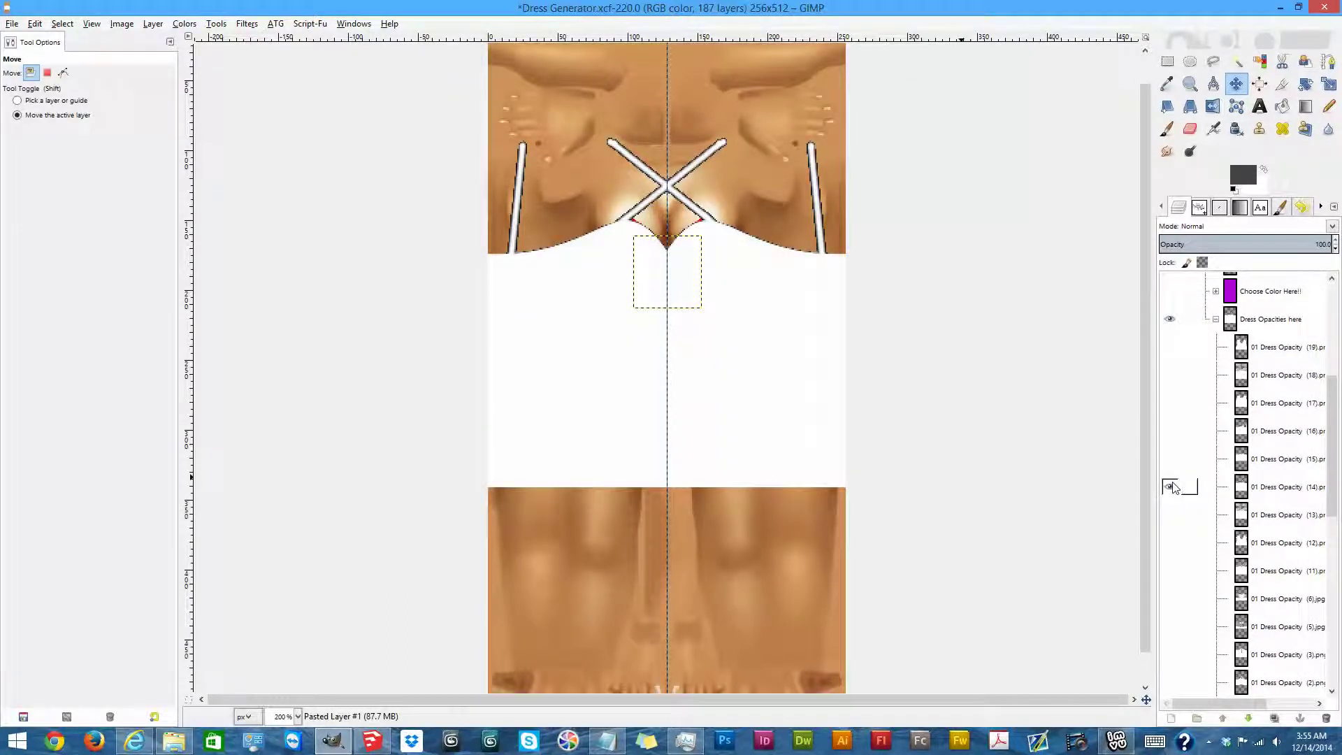
left_click(1179, 489)
left_click(1173, 463)
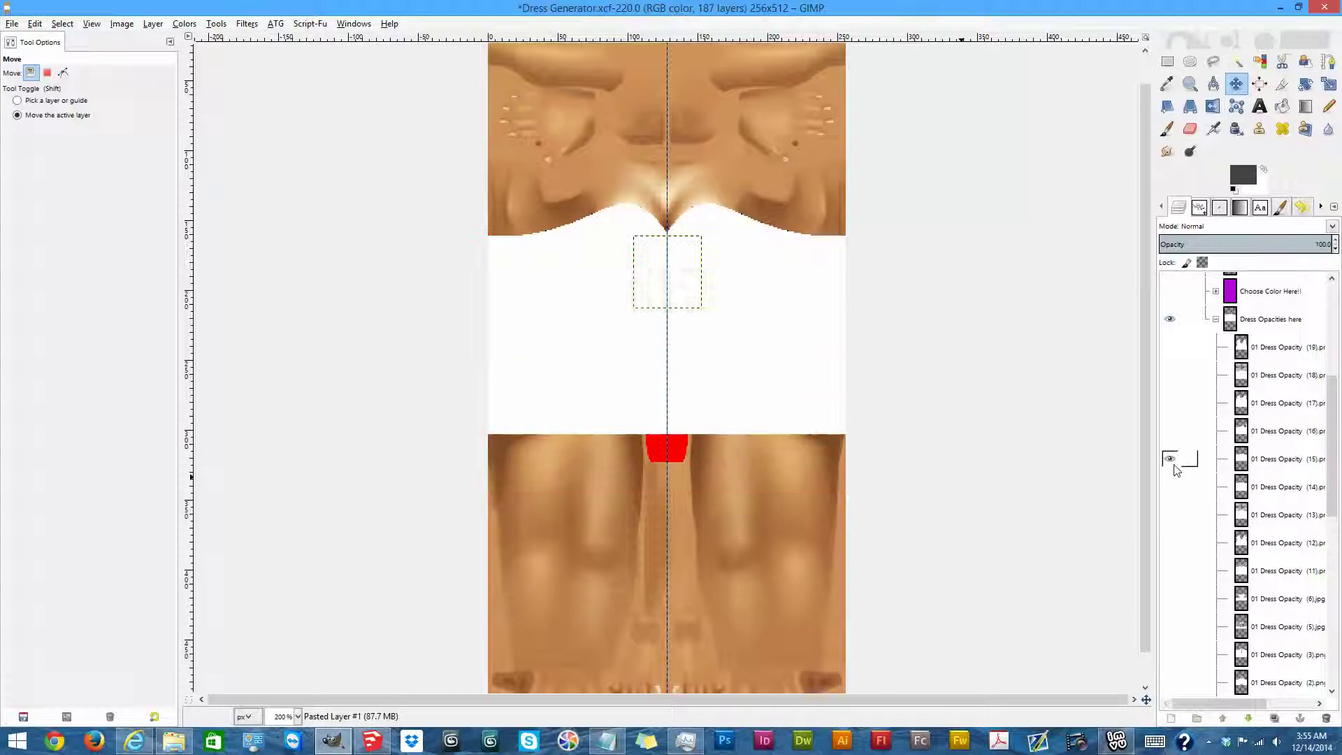
left_click(1175, 461)
left_click(1172, 432)
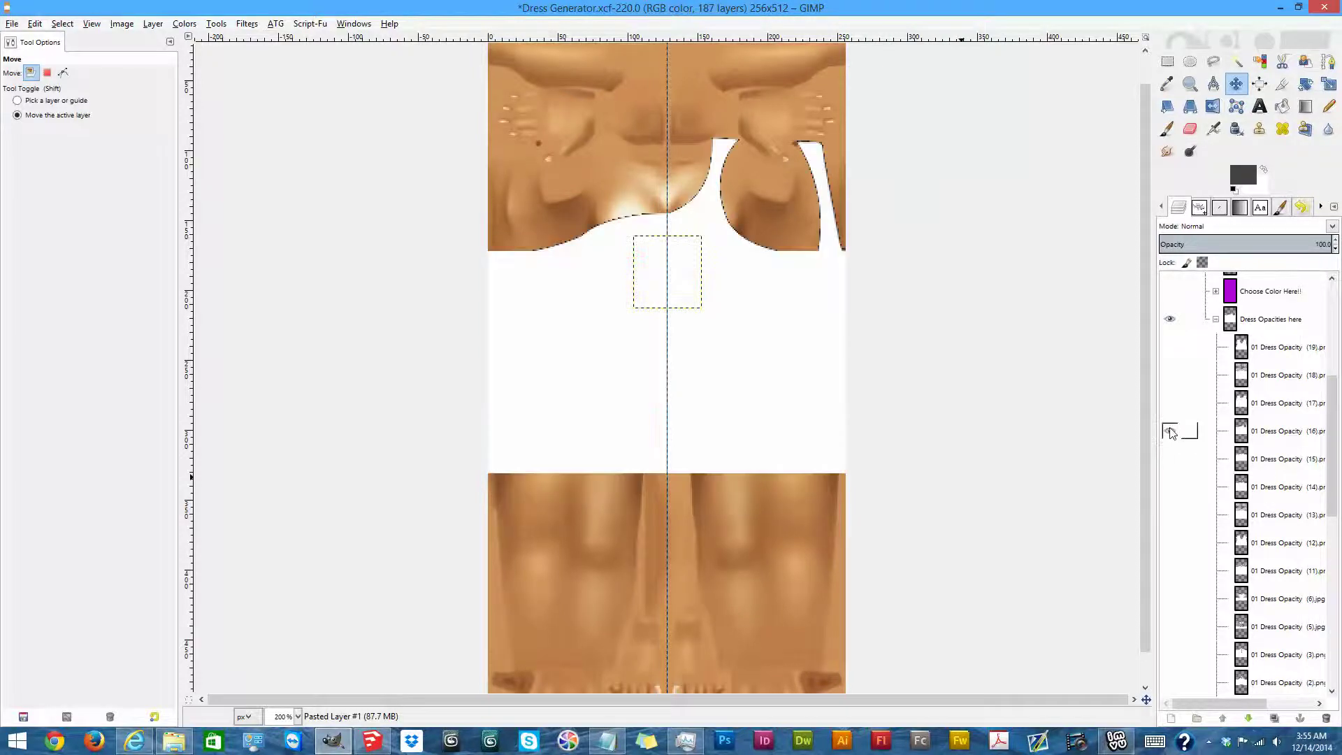
left_click(1171, 431)
left_click(1169, 404)
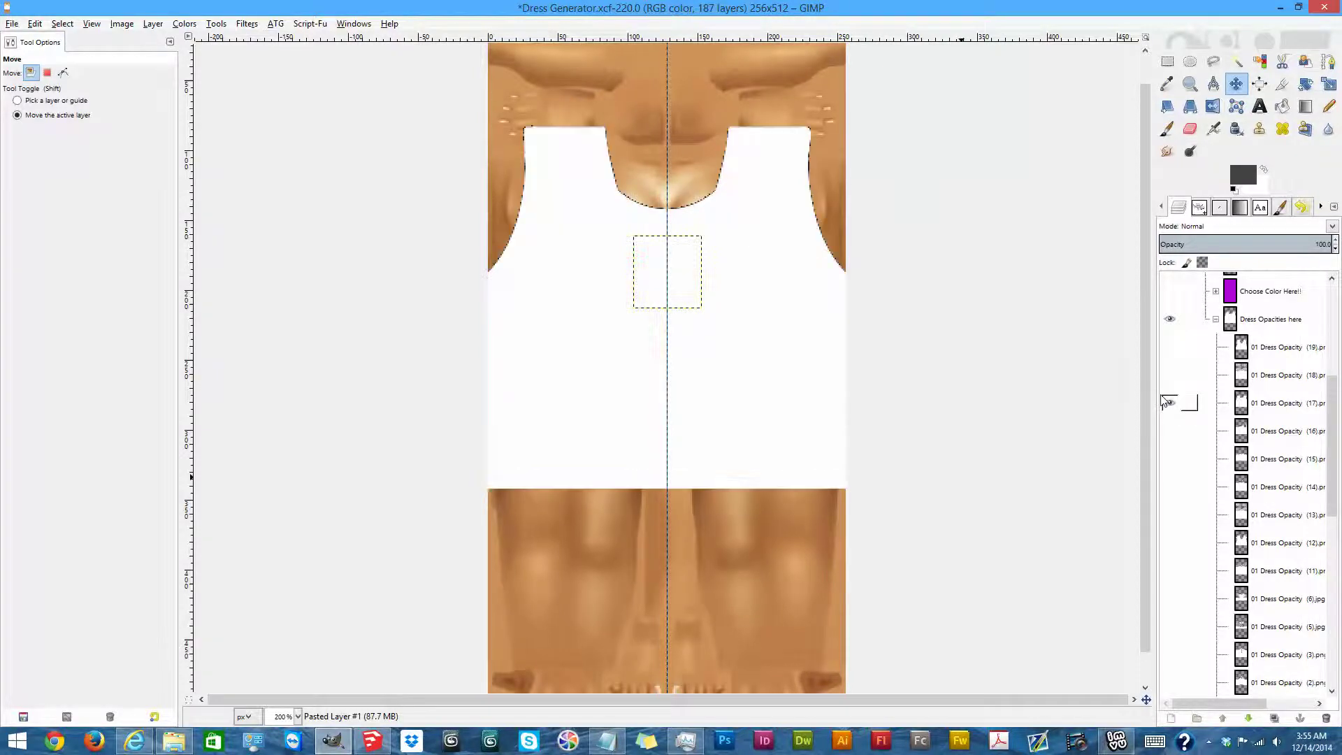
left_click(1164, 402)
left_click(1171, 403)
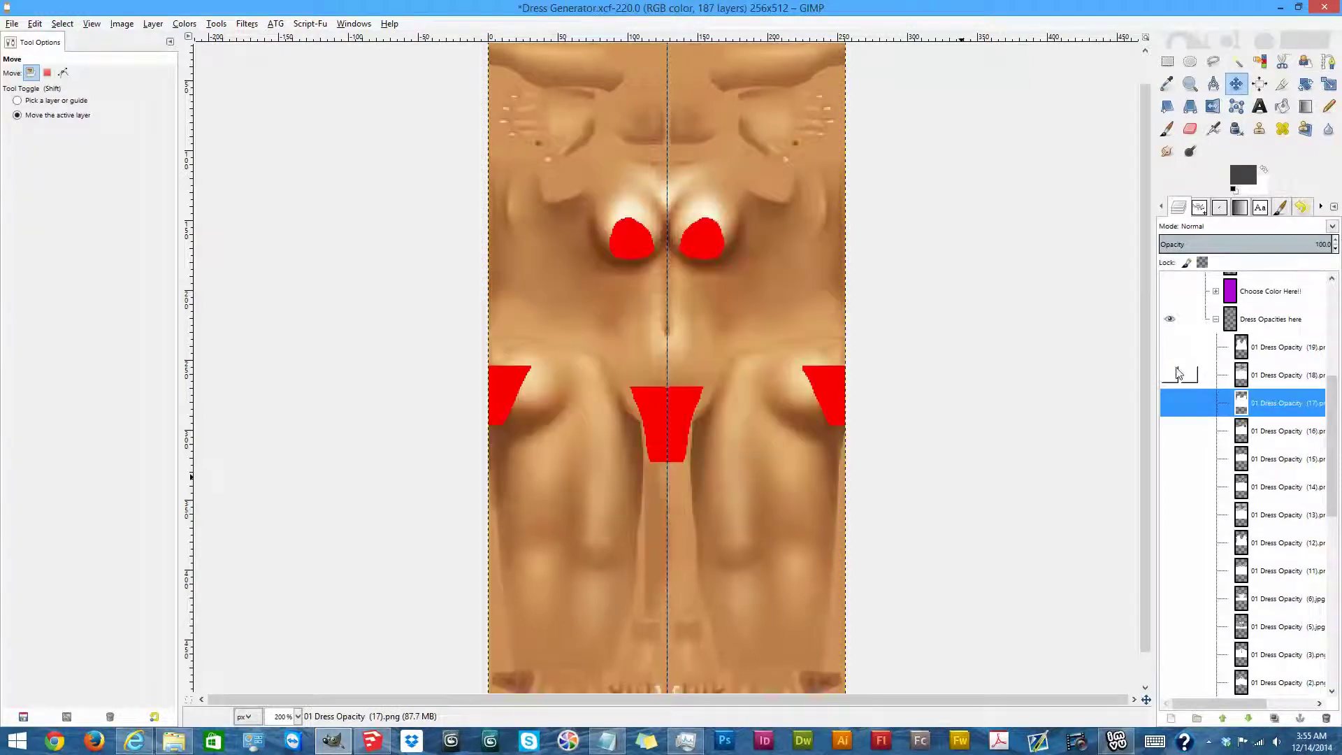
left_click(1174, 349)
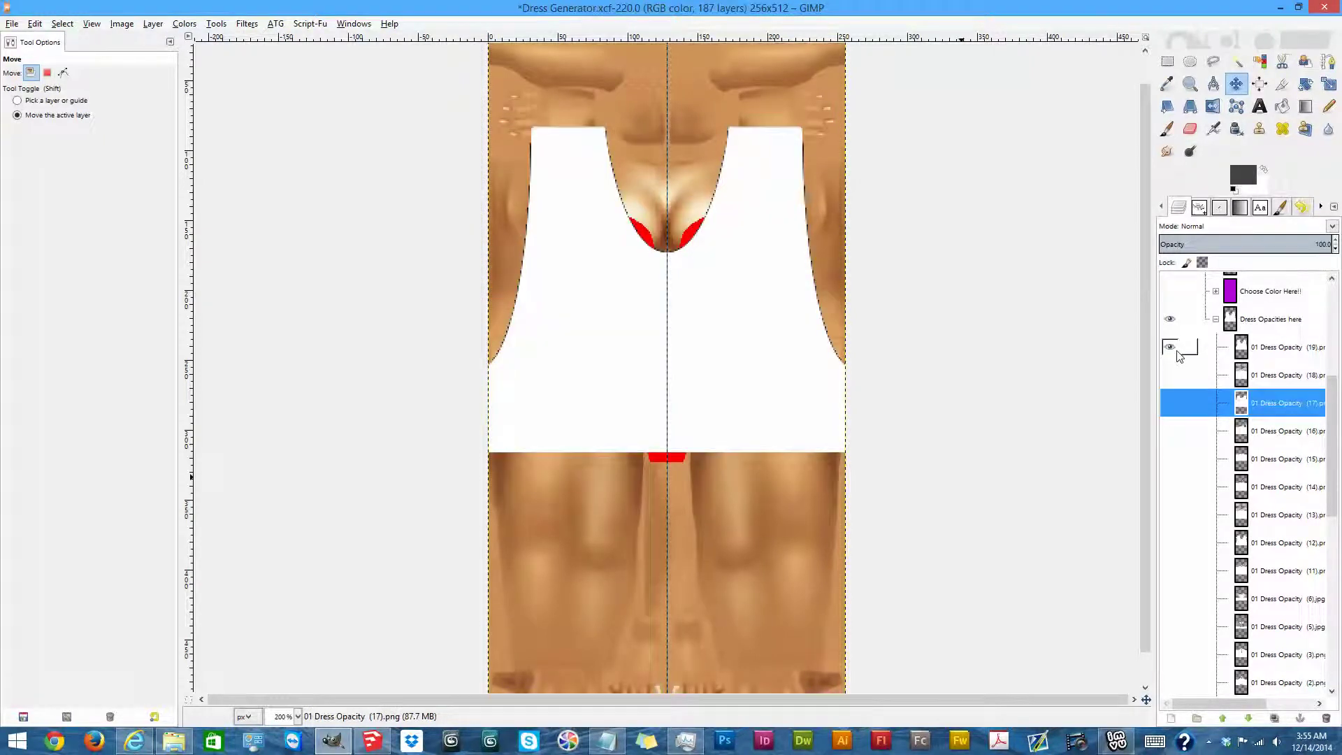
left_click(1170, 348)
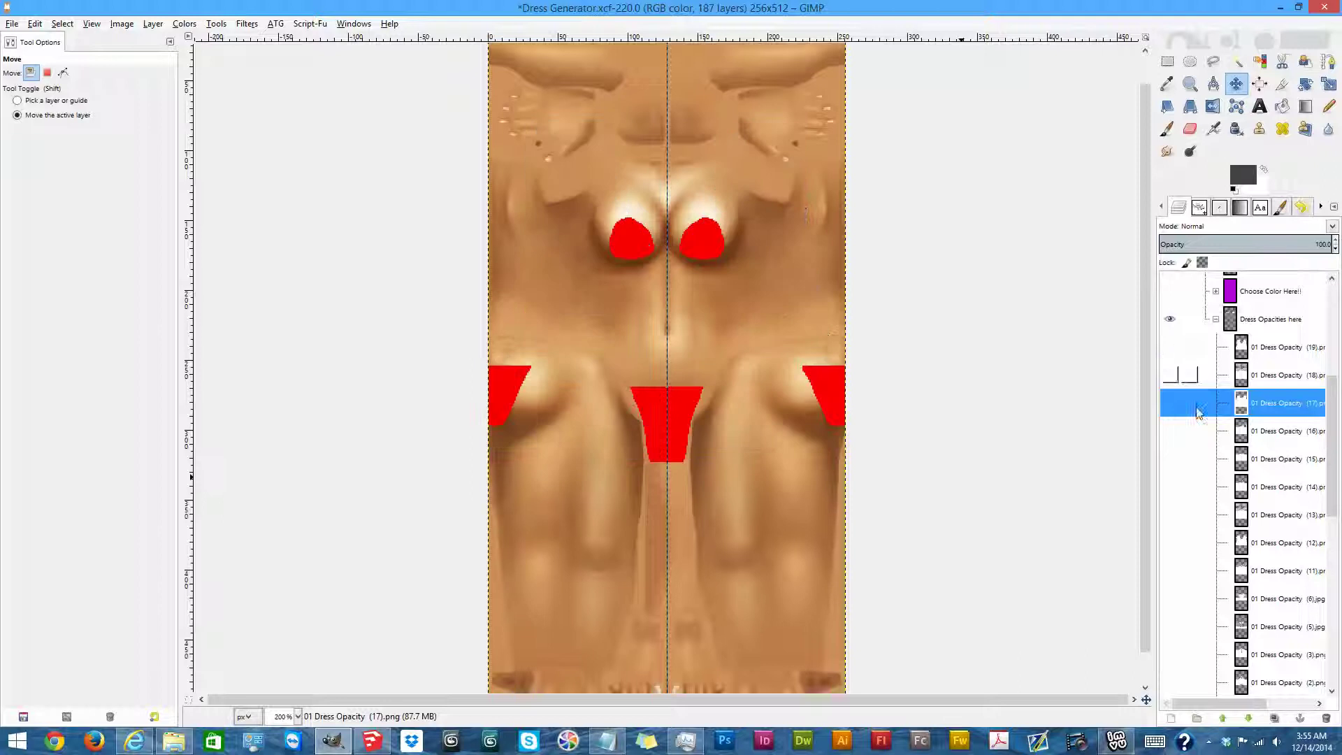
Compare the 01 Dress Opacity (19) and (12) shapes over the skin and hide both.
scroll(1203, 608, "down", 5)
scroll(1213, 610, "up", 5)
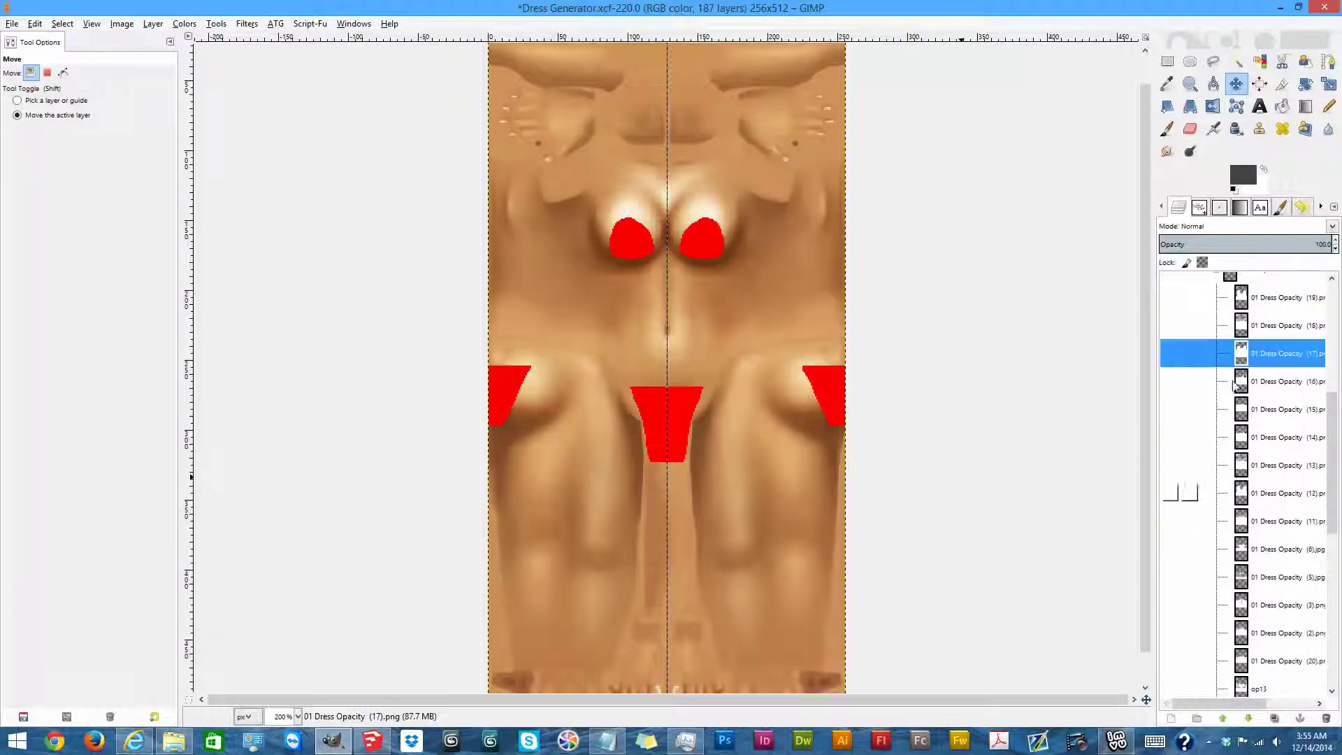
left_click(1169, 300)
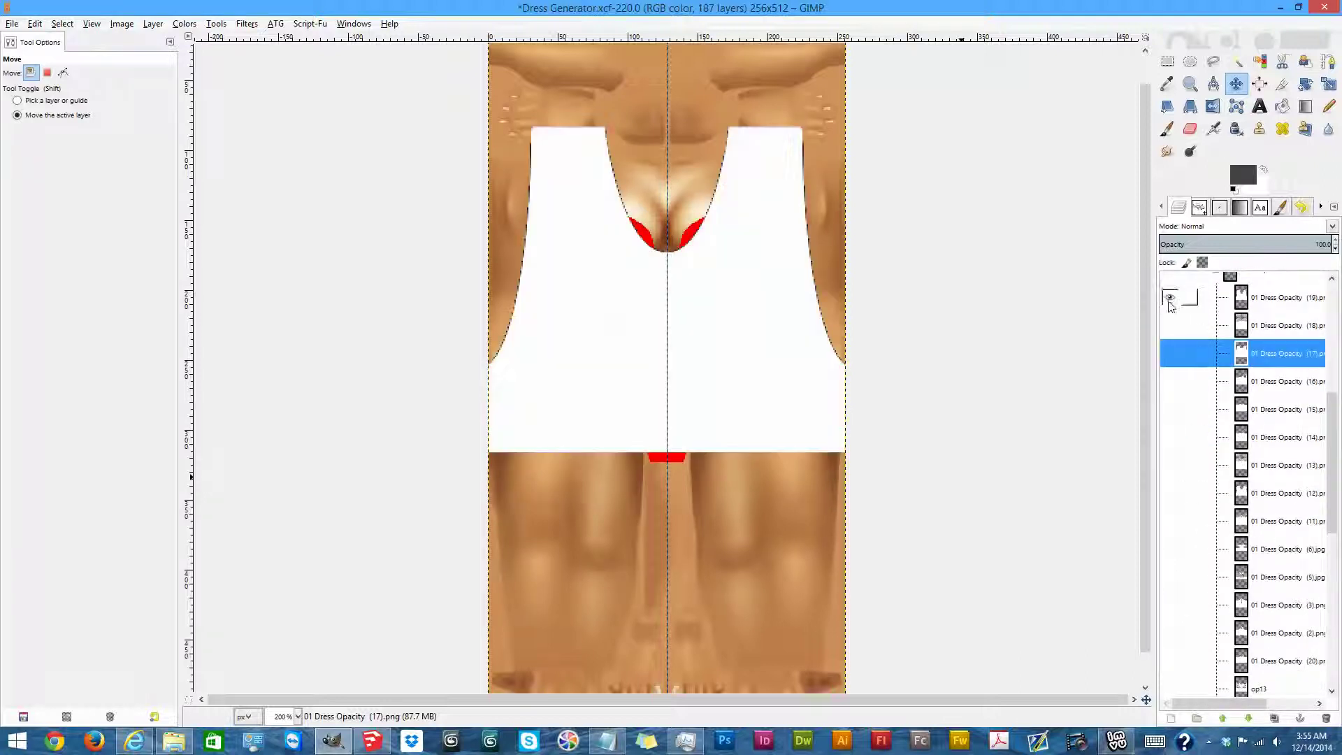
left_click(1172, 382)
left_click(1170, 382)
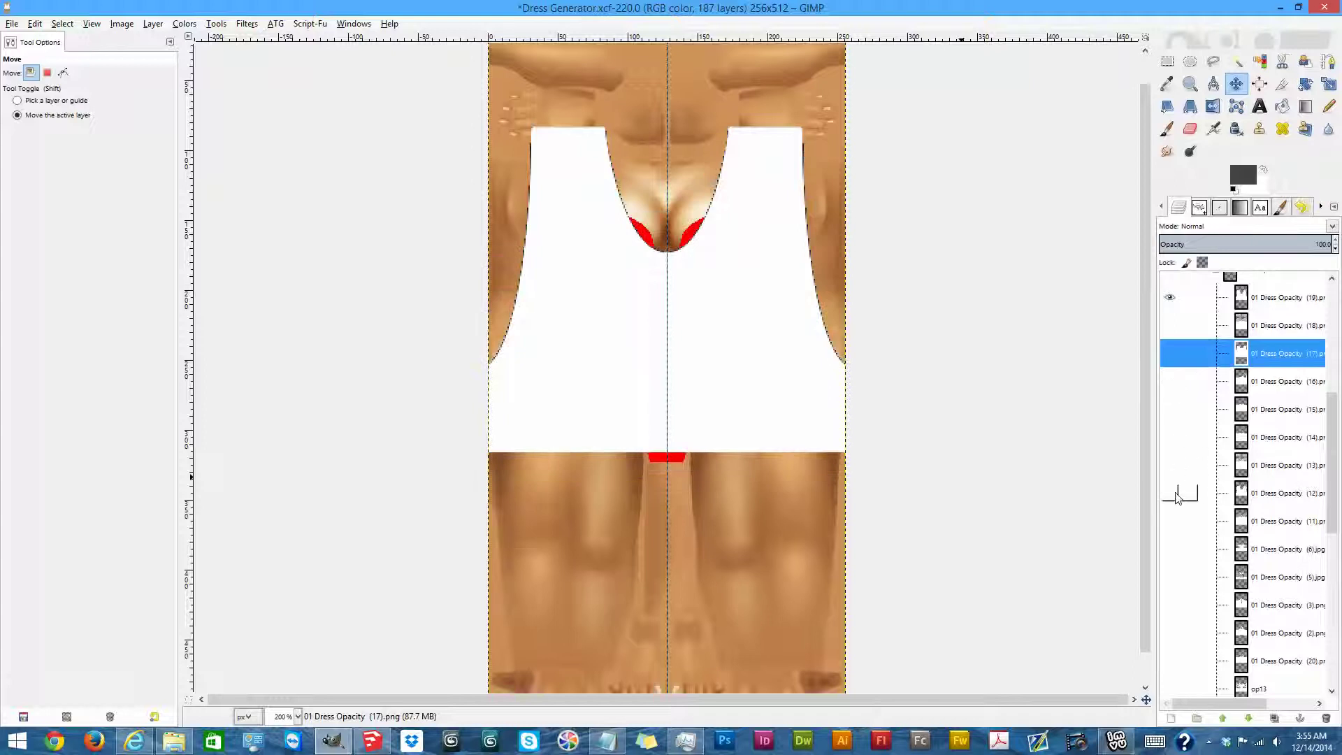
left_click(1171, 495)
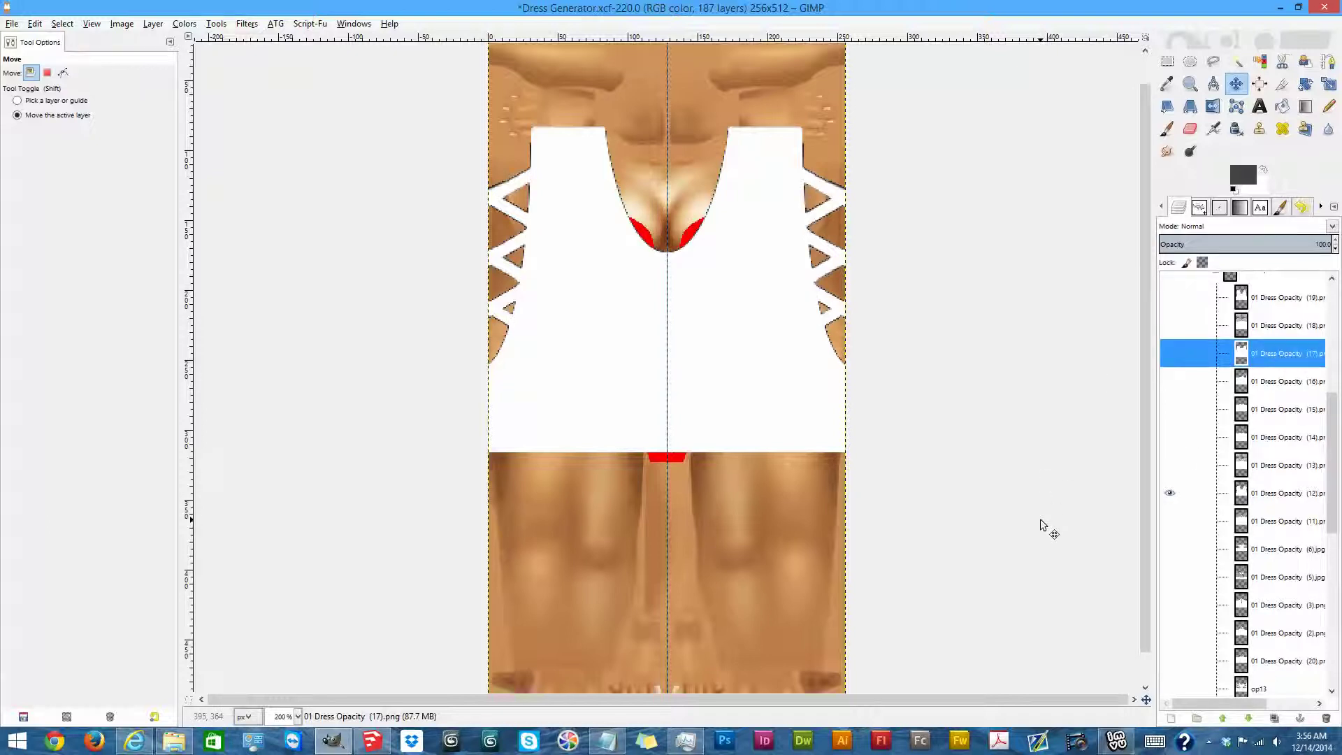
left_click(1169, 492)
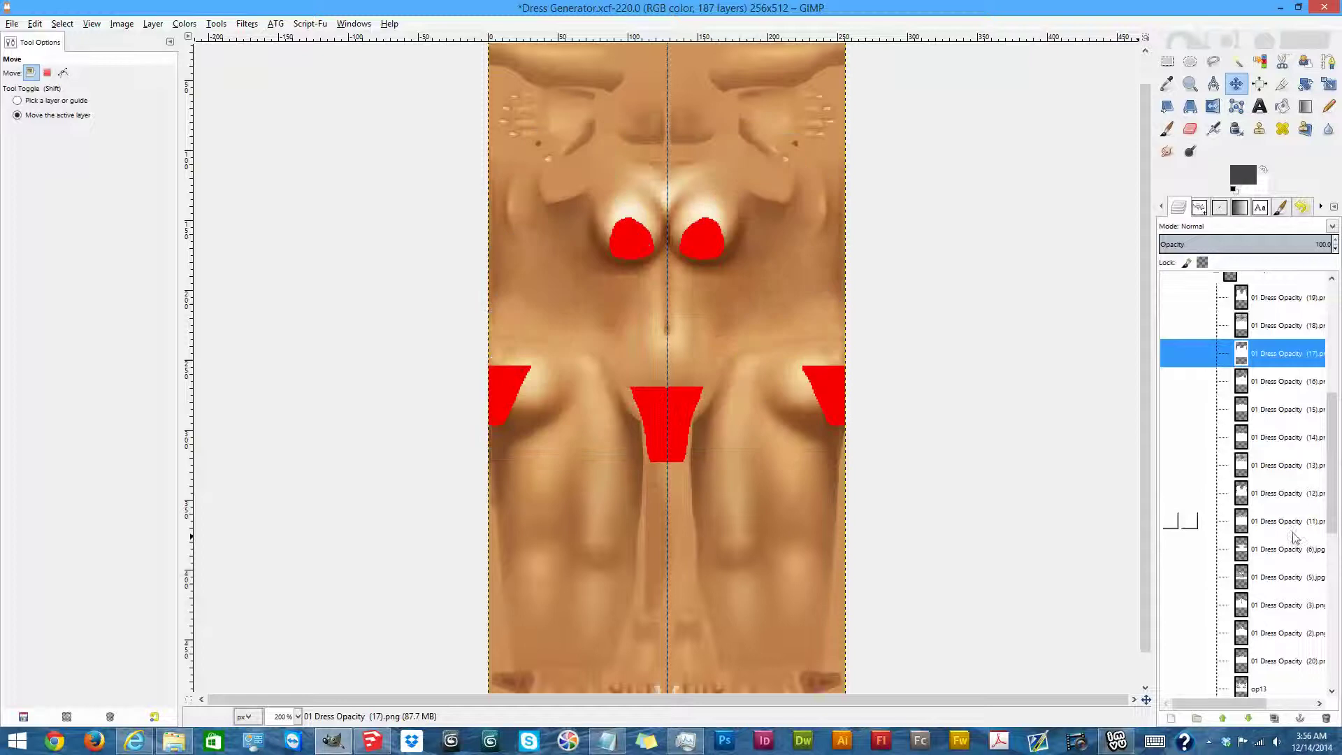
Show the 01 Dress Opacity (6).jpg shape and color it purple by showing the Choose Color Here!! group.
scroll(1294, 538, "down", 3)
left_click(1175, 449)
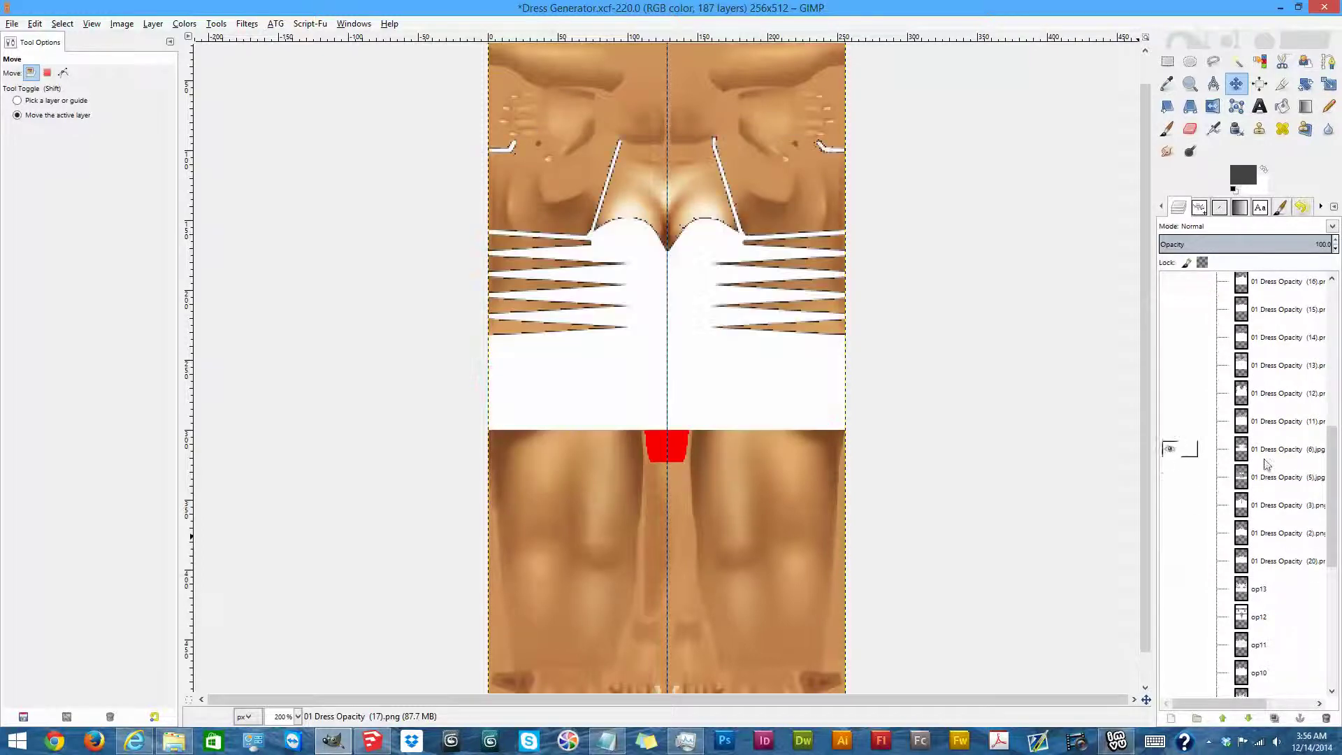
scroll(1262, 467, "up", 10)
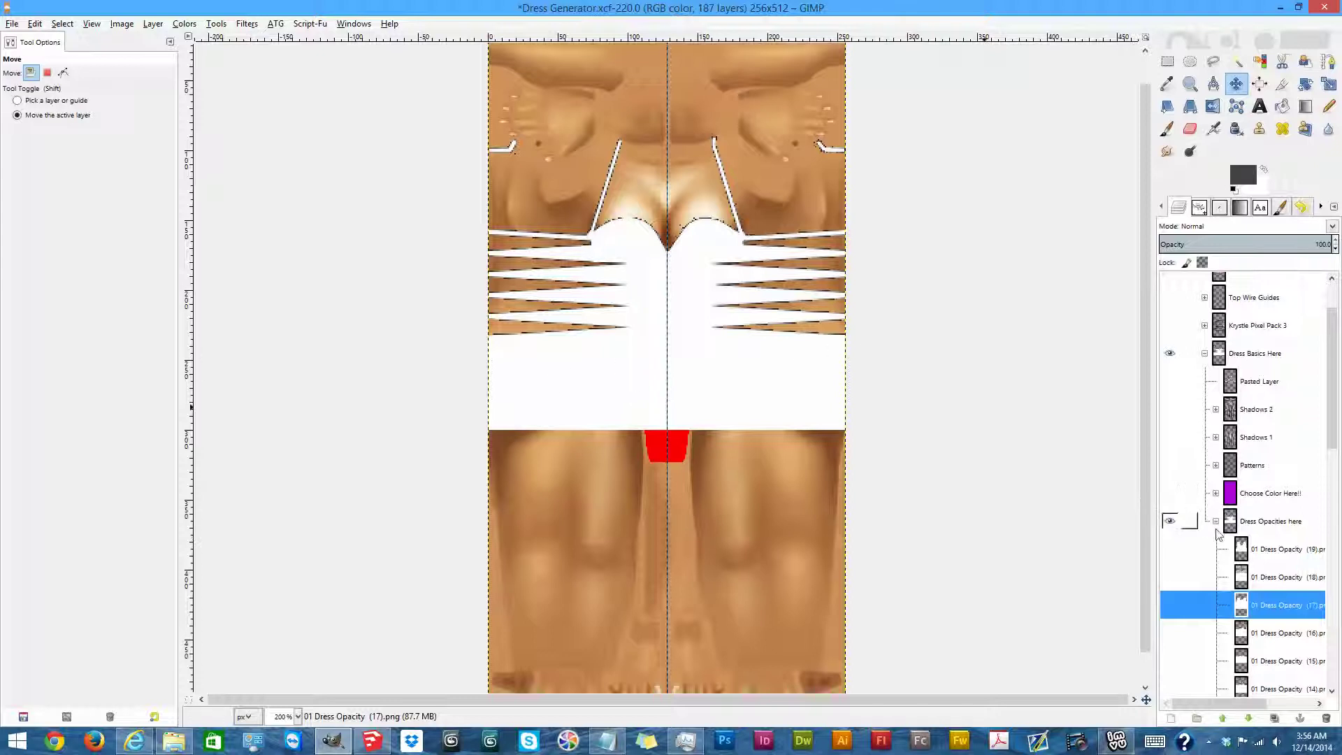
left_click(1169, 494)
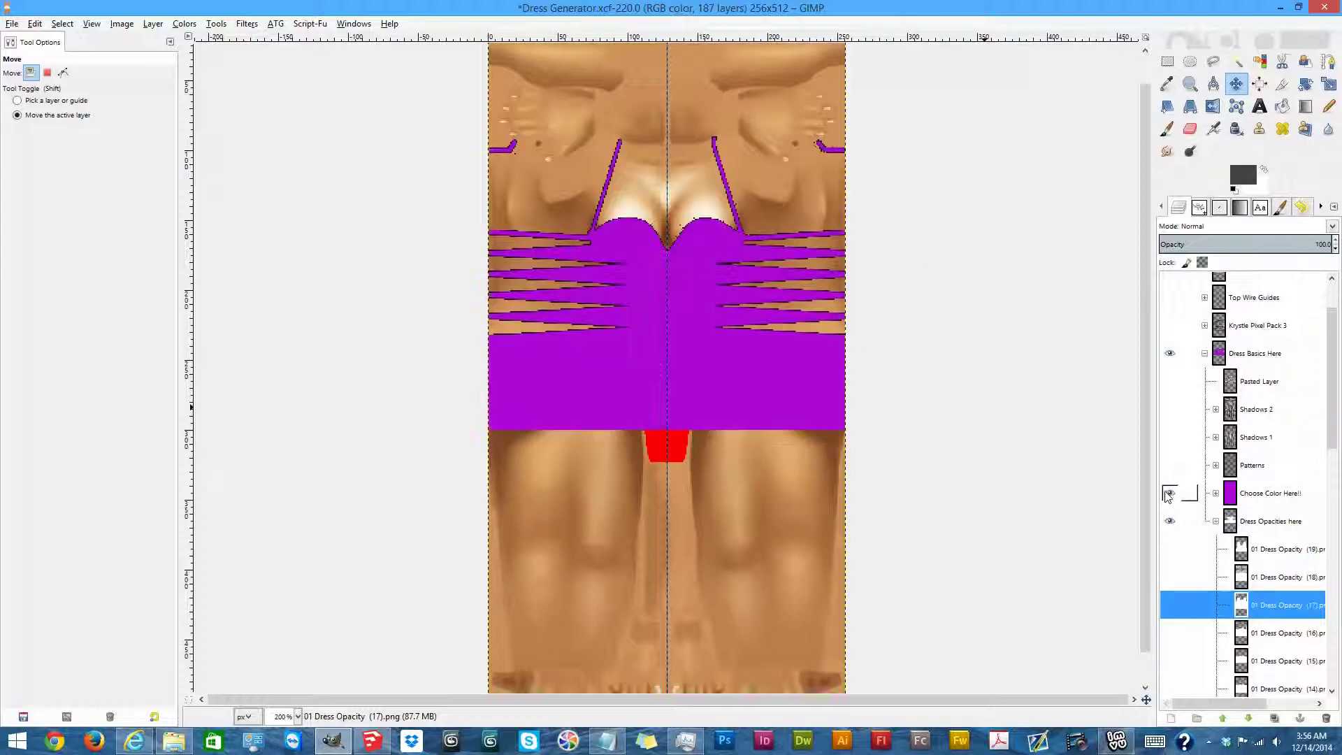
Recolor the dress with the terracotta Layer #63 from the Choose Color Here!! group and collapse the group.
left_click(1170, 493)
left_click(1217, 493)
scroll(1182, 447, "down", 3)
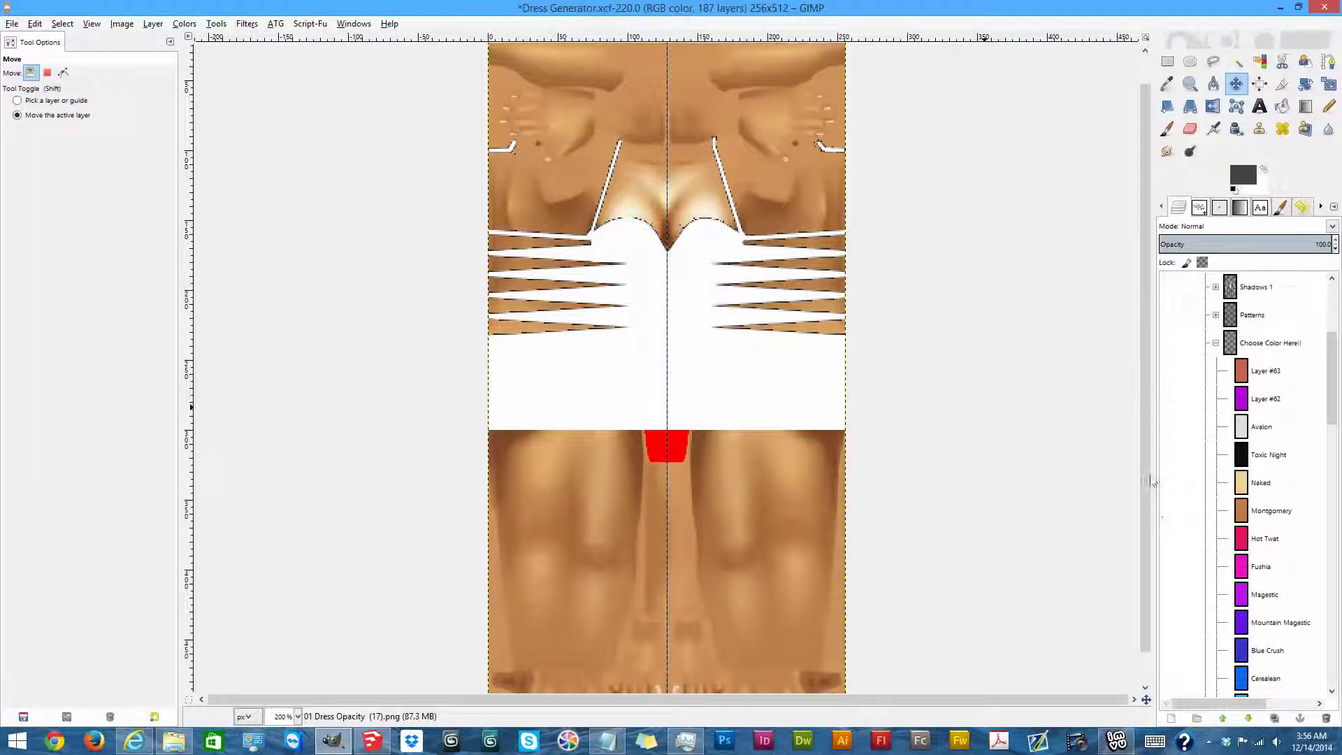
left_click(1170, 343)
left_click(1216, 343)
scroll(1174, 481, "up", 3)
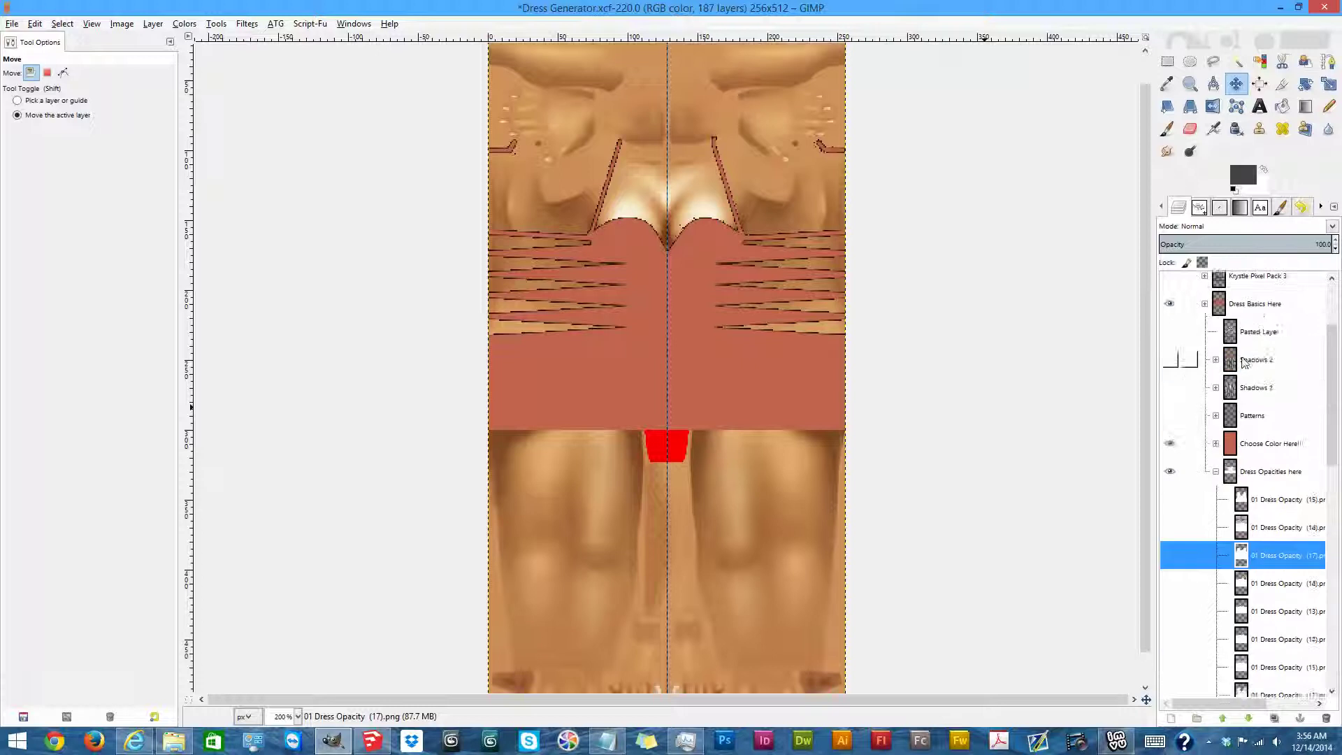
Show the Patterns group and apply its Layer #61 pattern to the dress.
left_click(1173, 468)
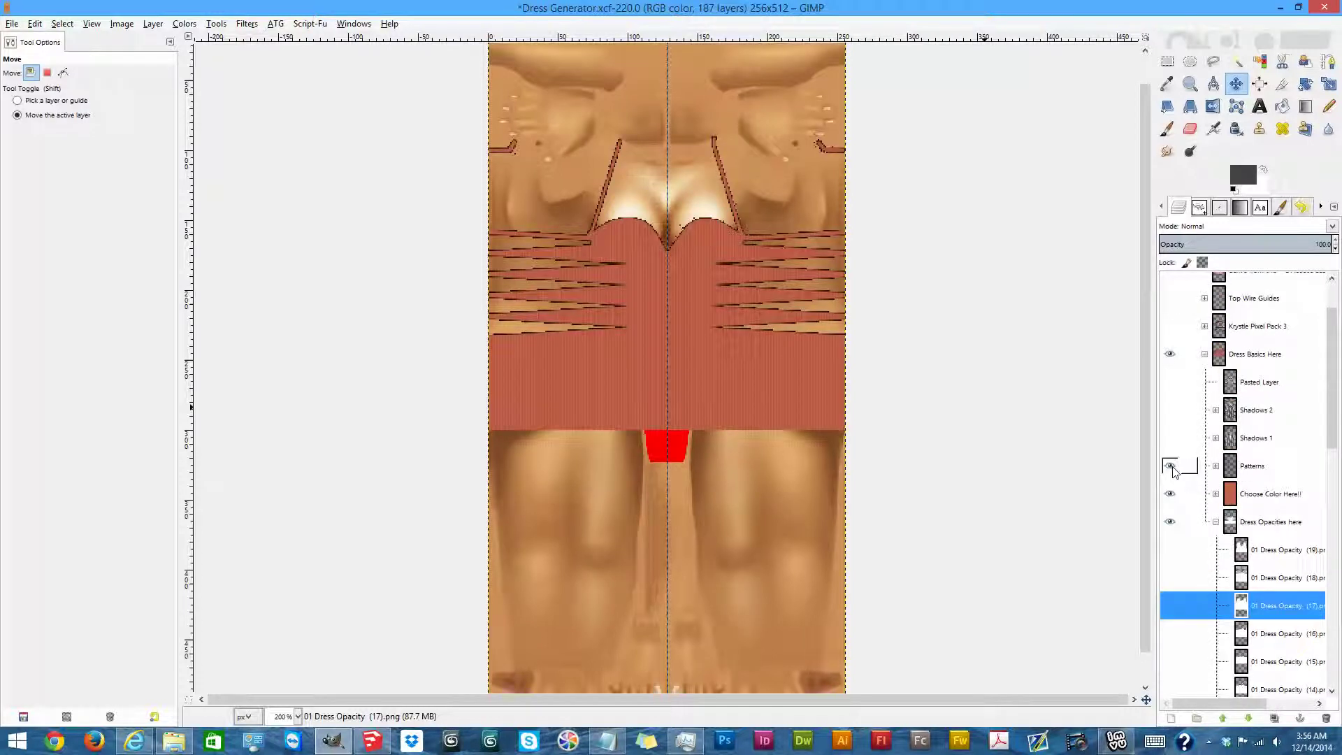
left_click(1217, 466)
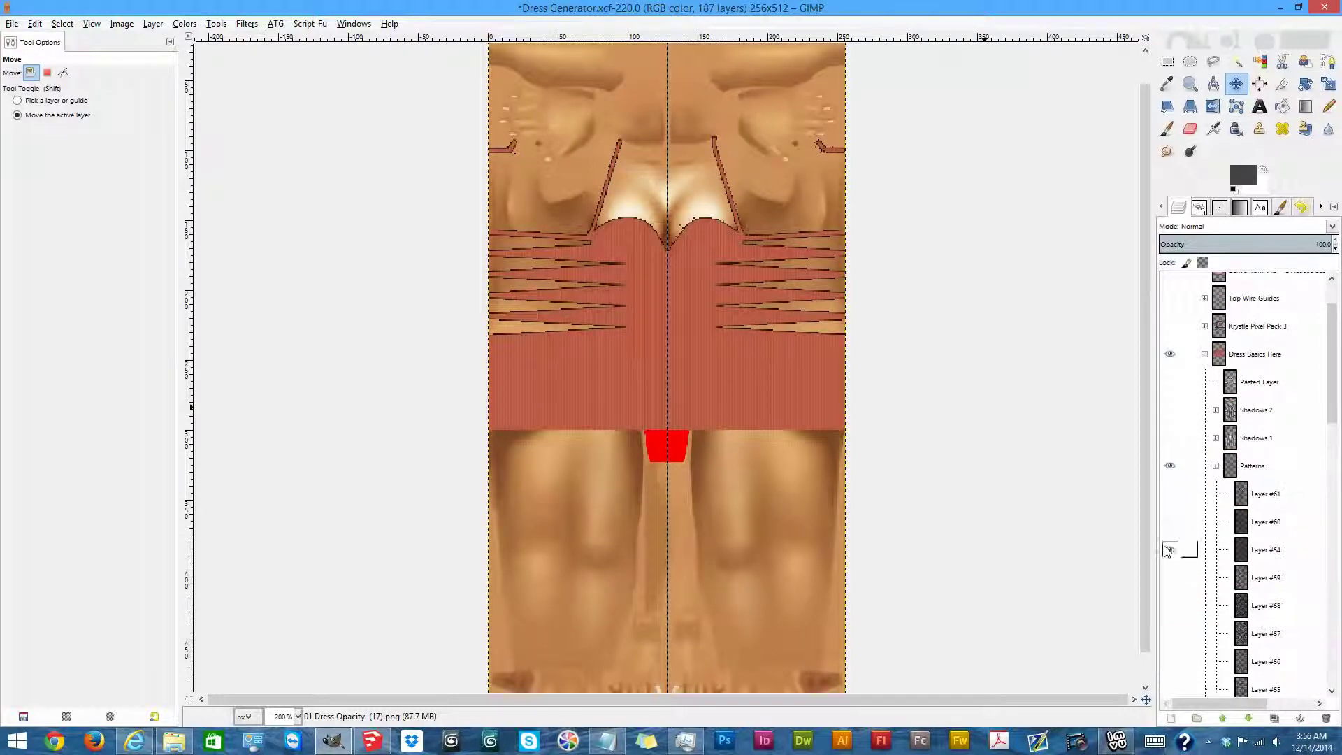
left_click(1171, 495)
Shade the dress by showing Shadows 1 and the Pasted Layer in Dress Basics Here, and collapse the Patterns and Dress Opacities here groups.
left_click(1171, 438)
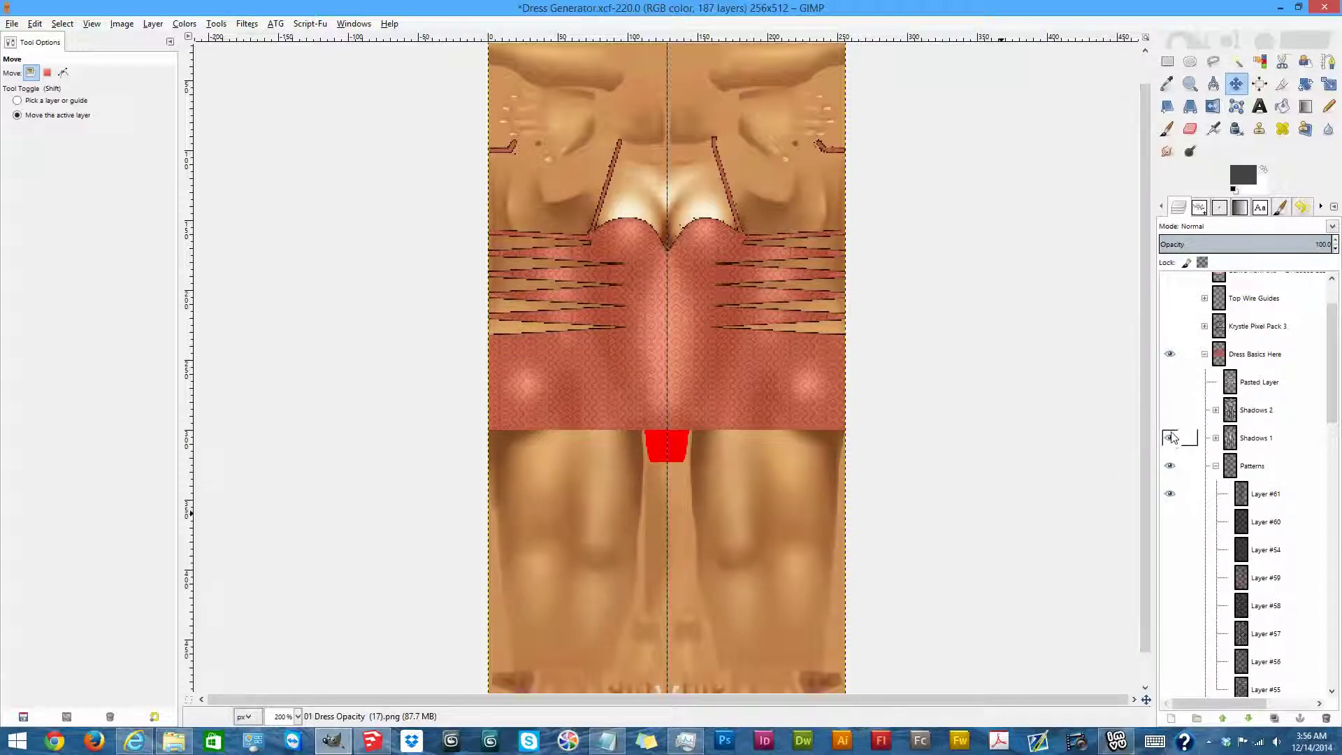
left_click(1217, 466)
scroll(1197, 351, "up", 2)
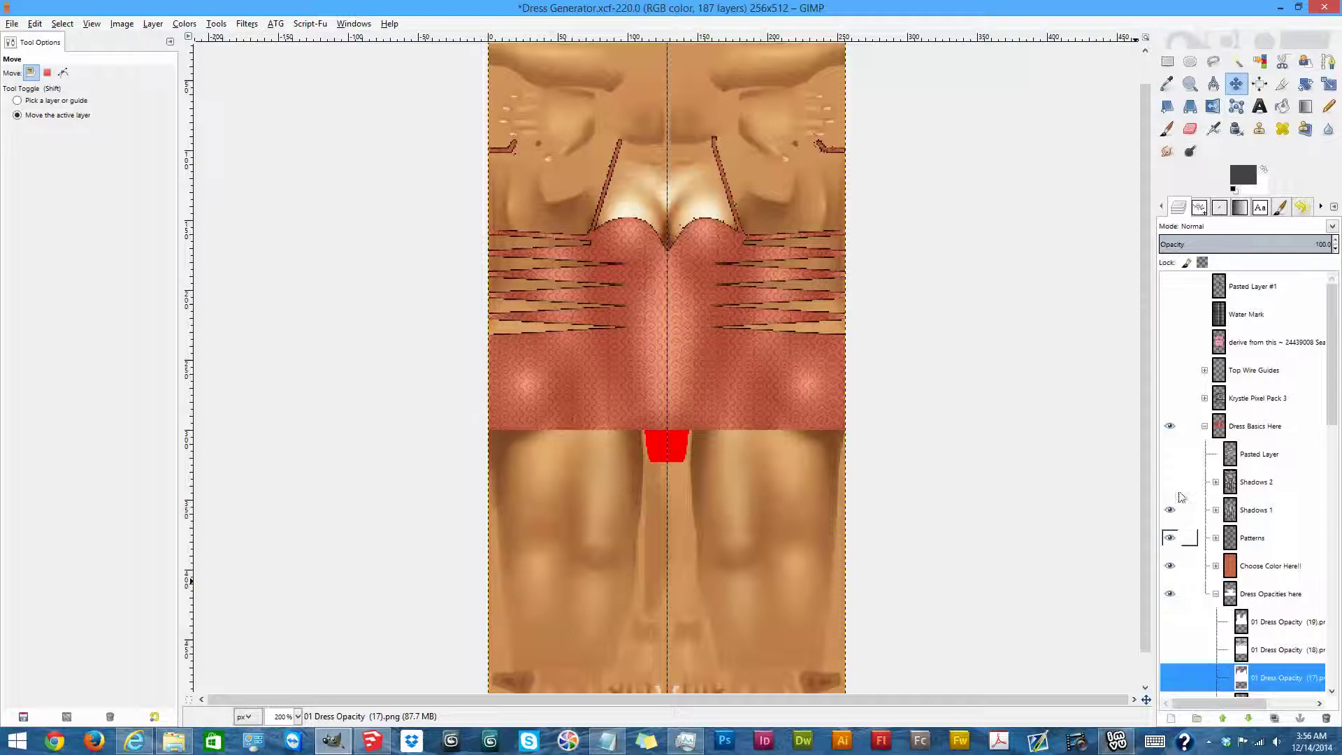
left_click(1170, 454)
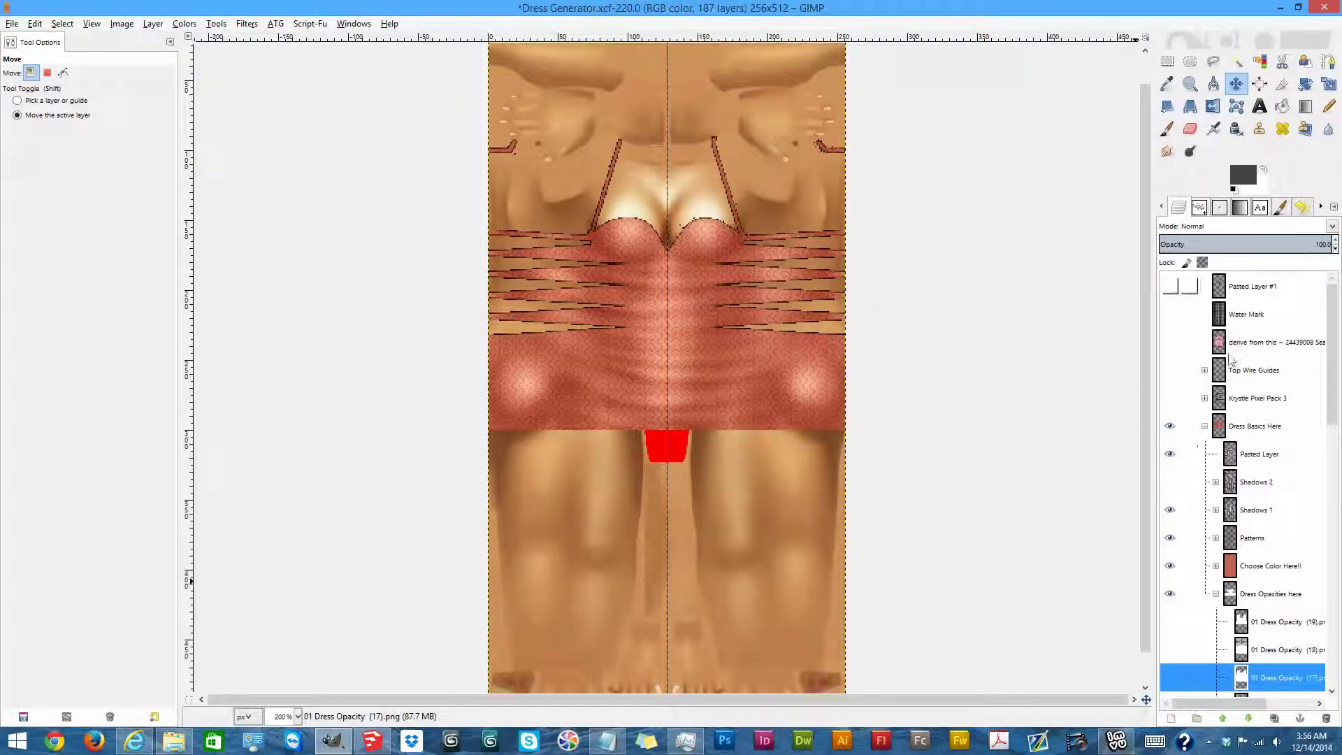
left_click(1216, 595)
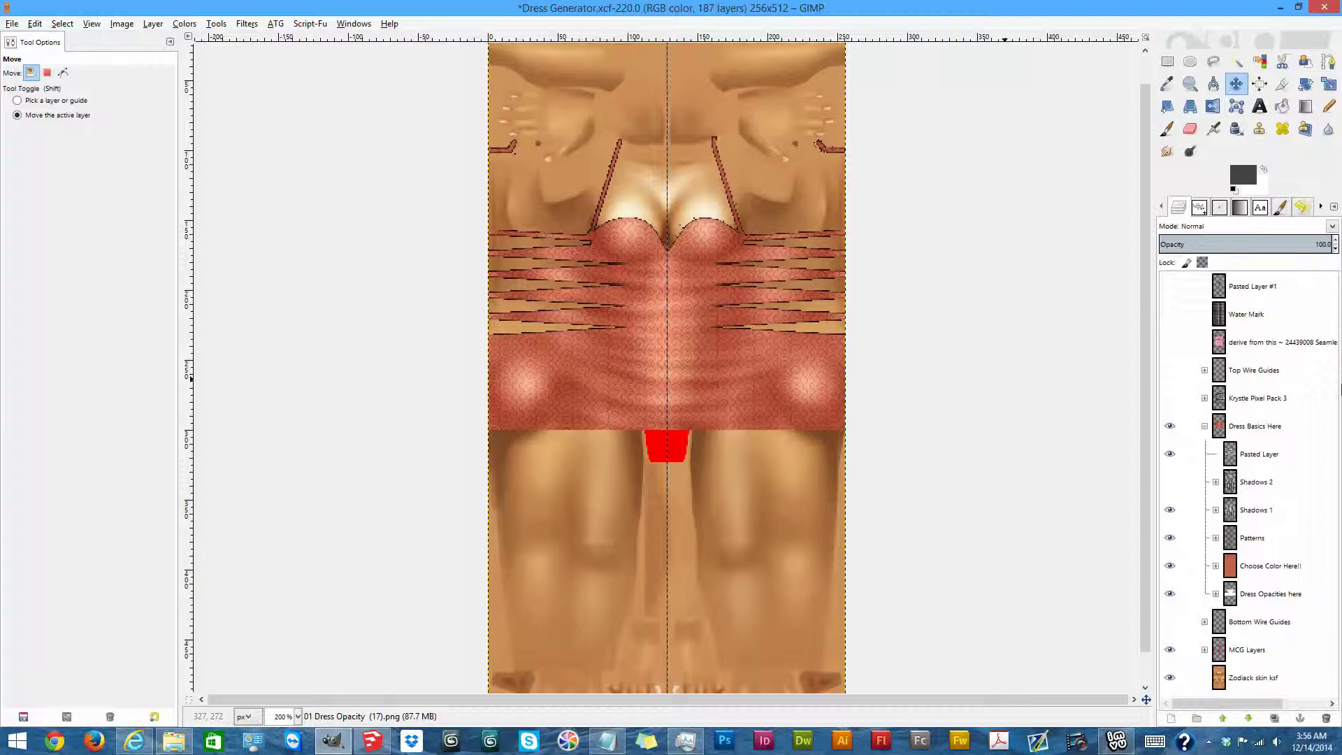
Copy the PVC Belt 2 layer from the Krystle Pixel Pack 3 group.
left_click(1204, 398)
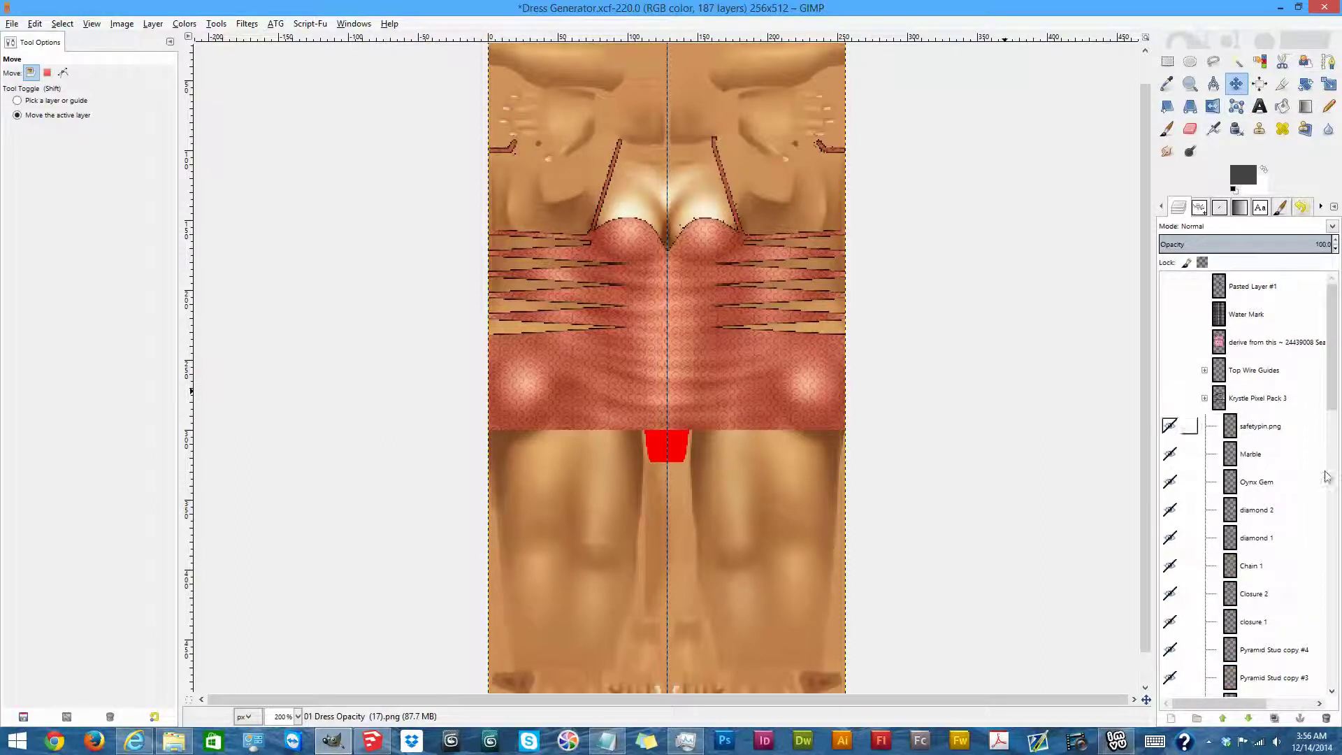
scroll(1300, 526, "down", 10)
scroll(1300, 525, "up", 2)
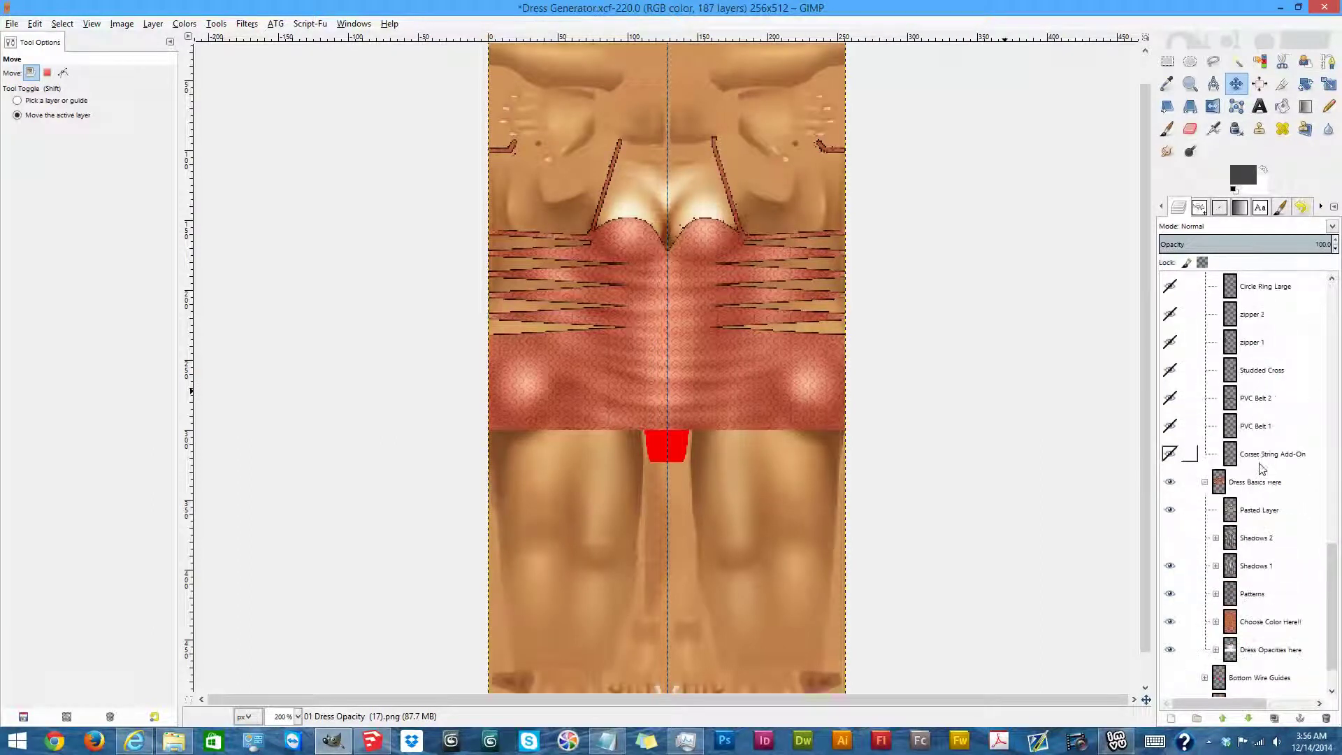
scroll(1257, 456, "up", 2)
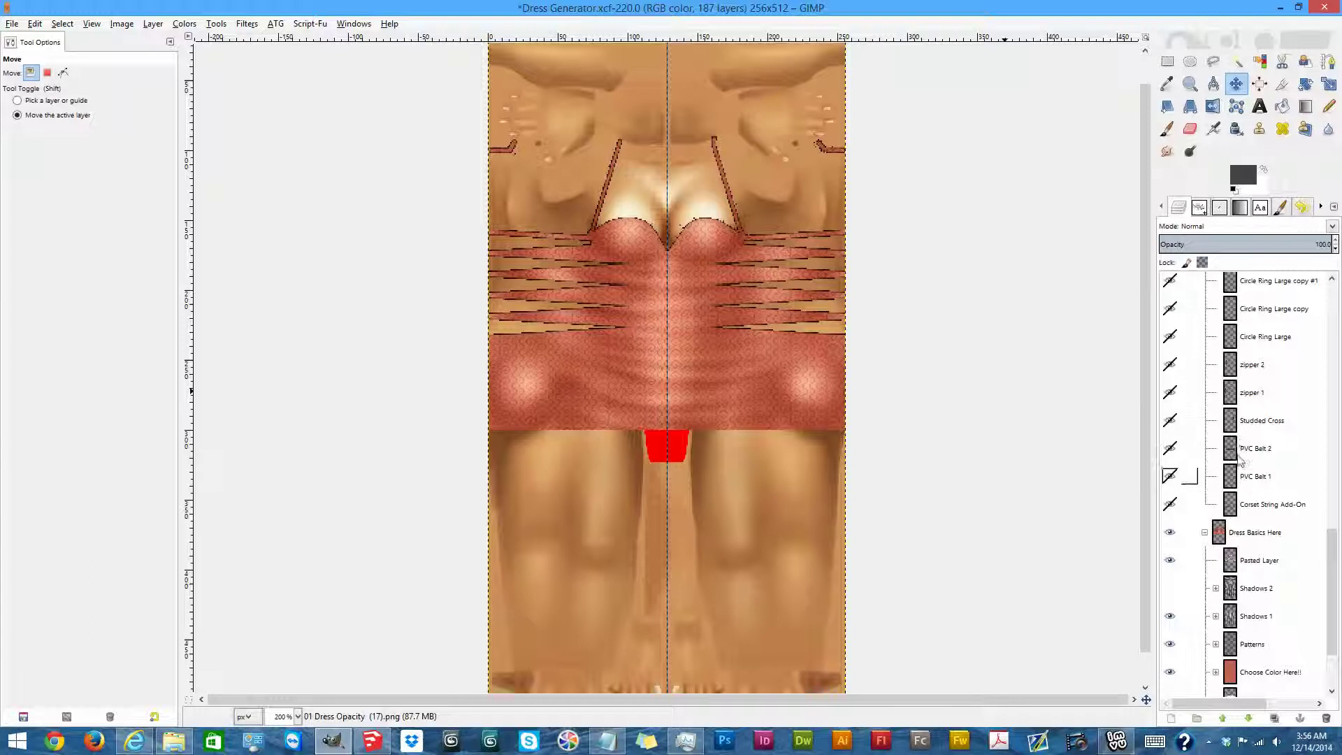
left_click(1260, 481)
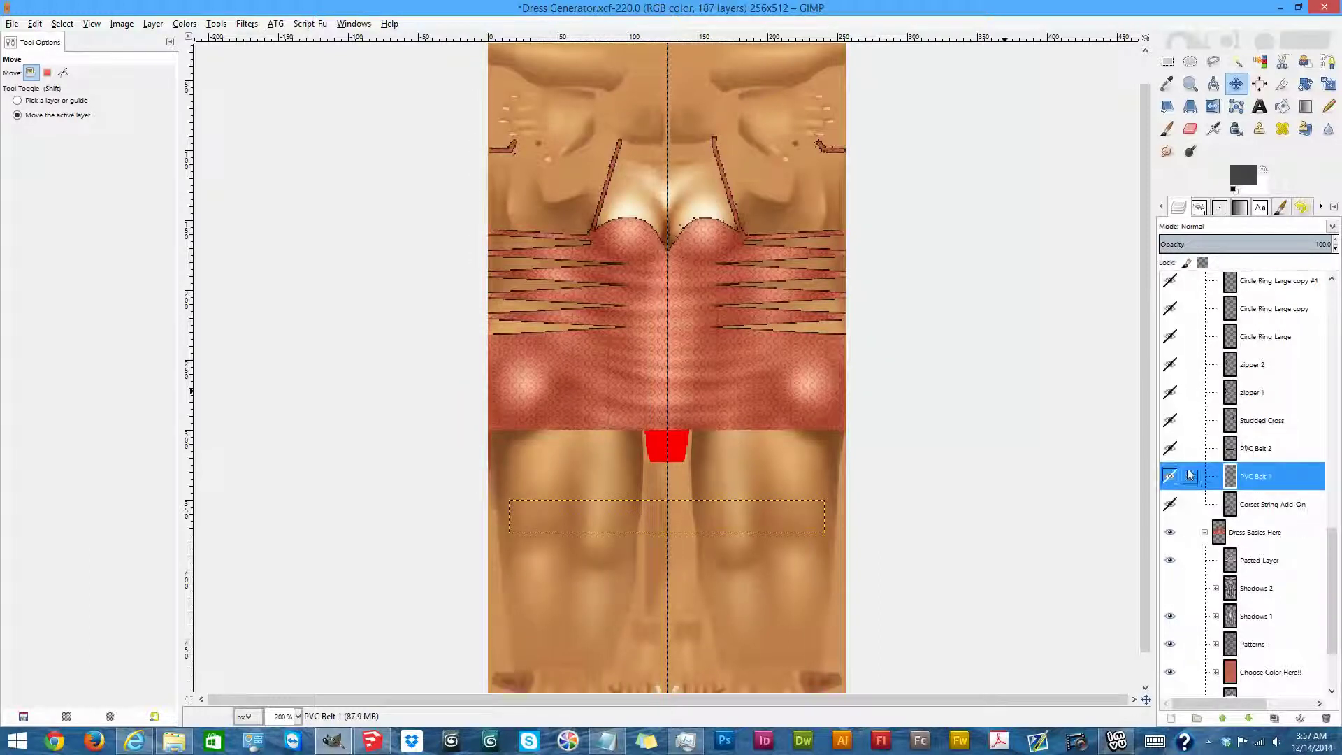
left_click(1286, 454)
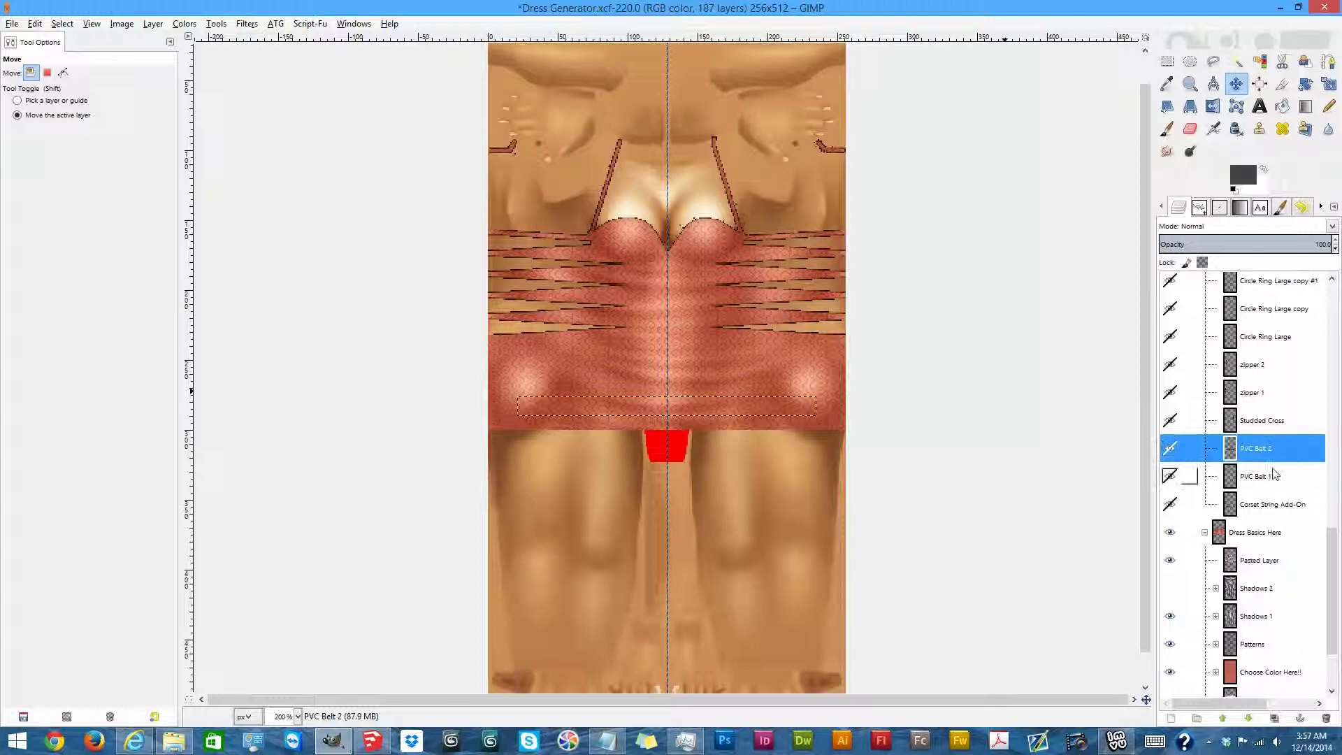
key("ctrl+c")
Paste the belt as a new layer at the top of the stack and move it onto the dress hem, starting at the canvas's left edge.
scroll(1274, 474, "up", 10)
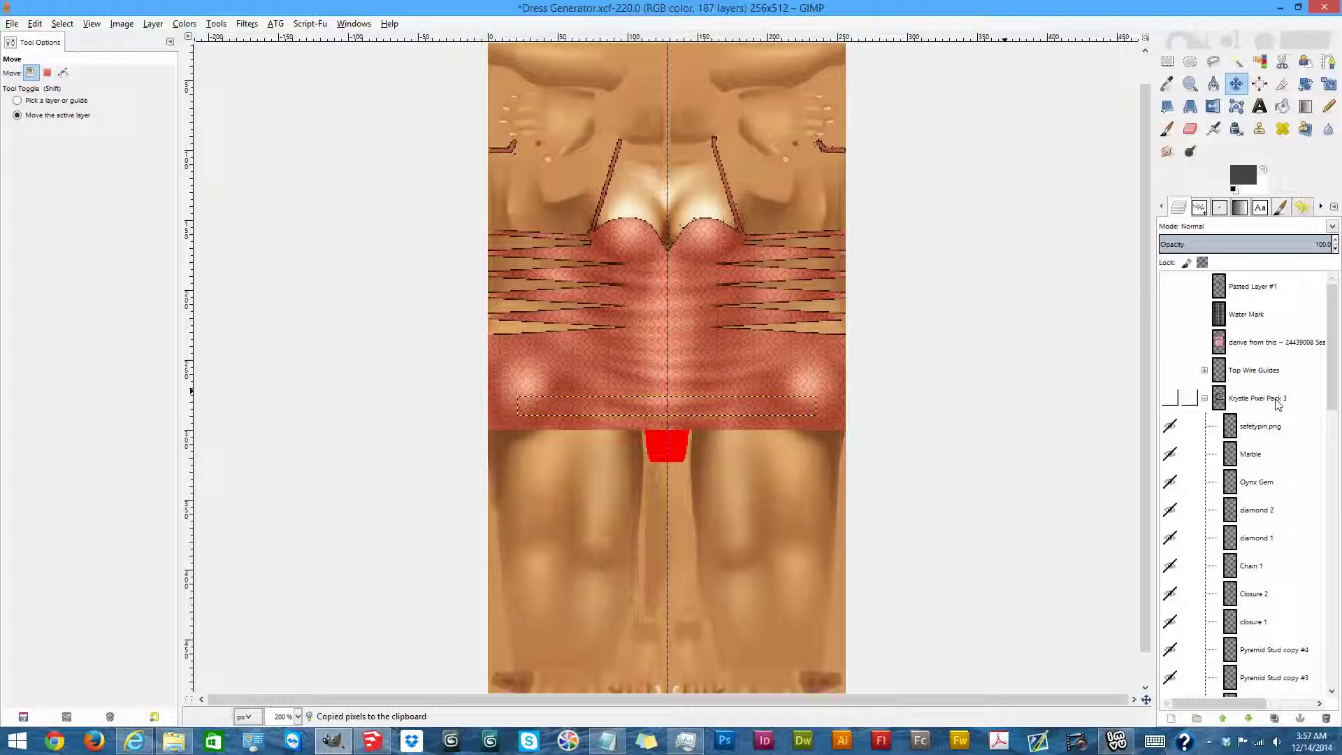
key("ctrl+v")
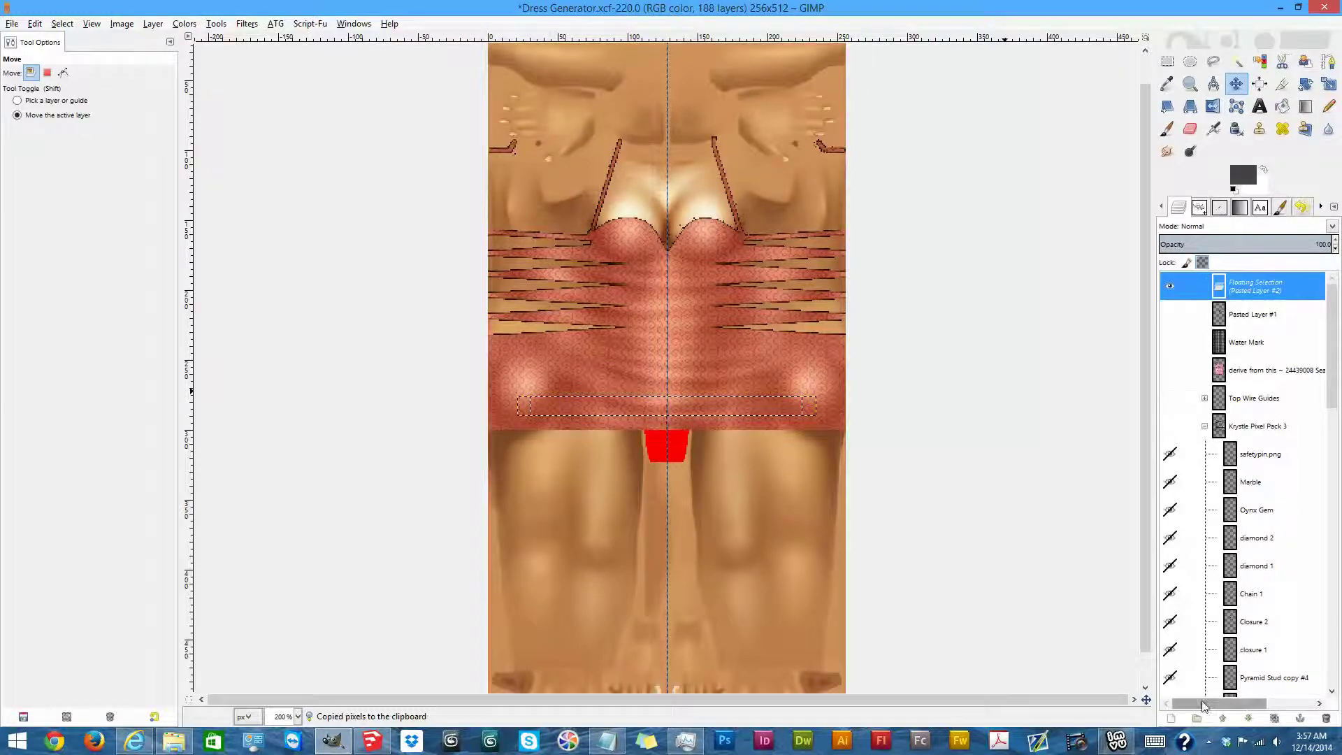
left_click(1173, 718)
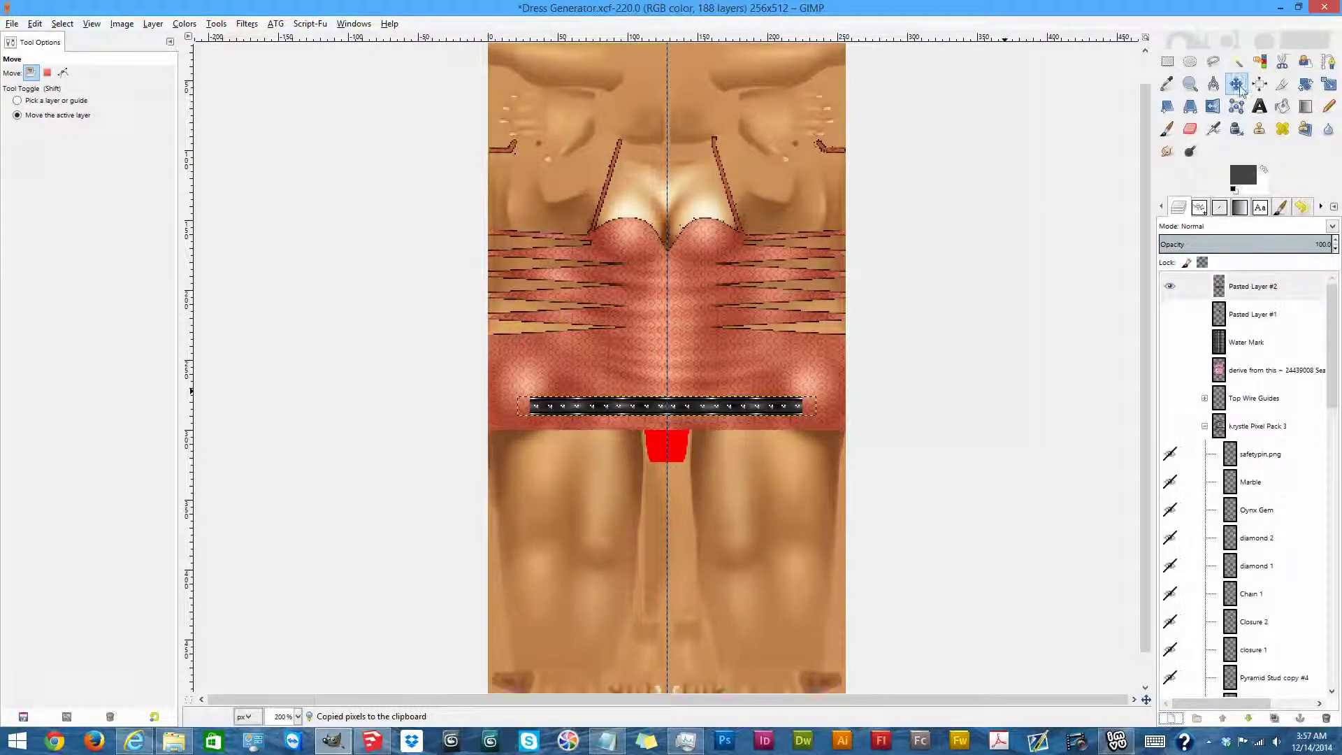
left_click_drag(682, 416, 642, 428)
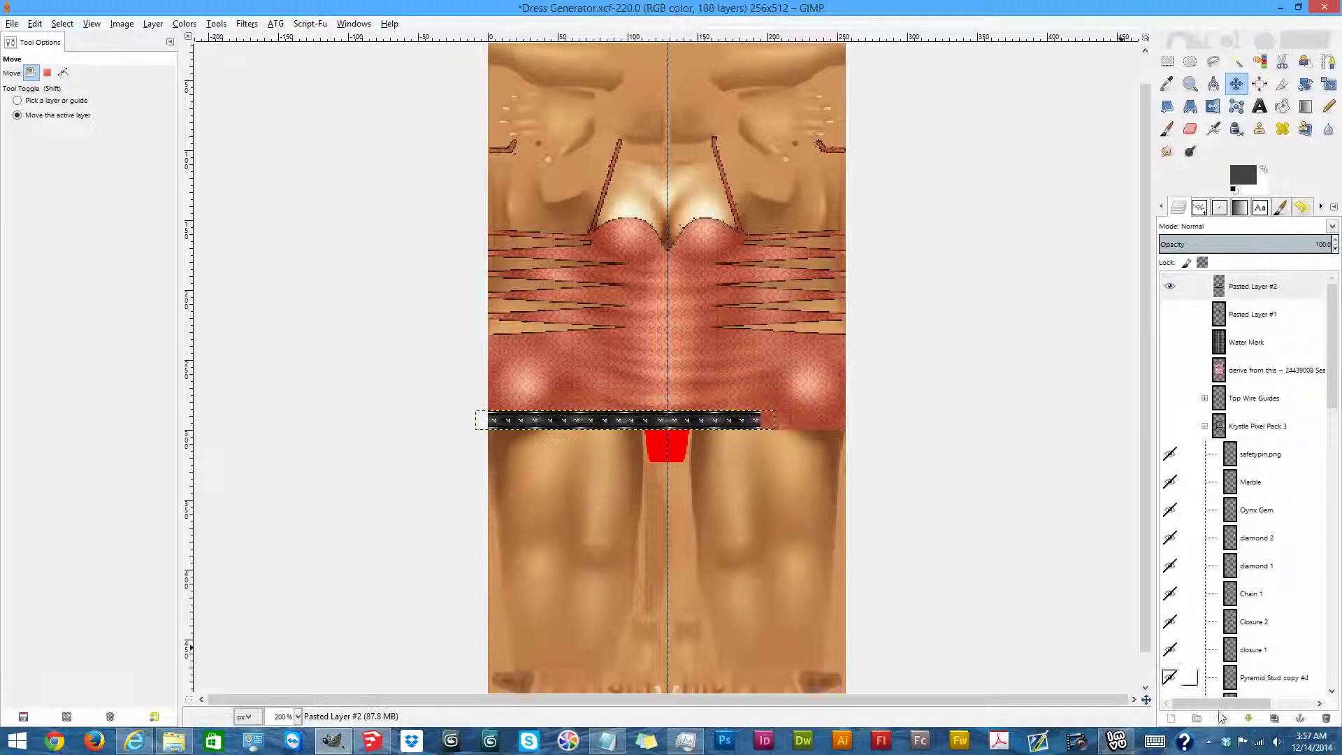
Duplicate the belt layer and align the copy along the hem so the belt reaches the canvas's right edge.
left_click(1274, 720)
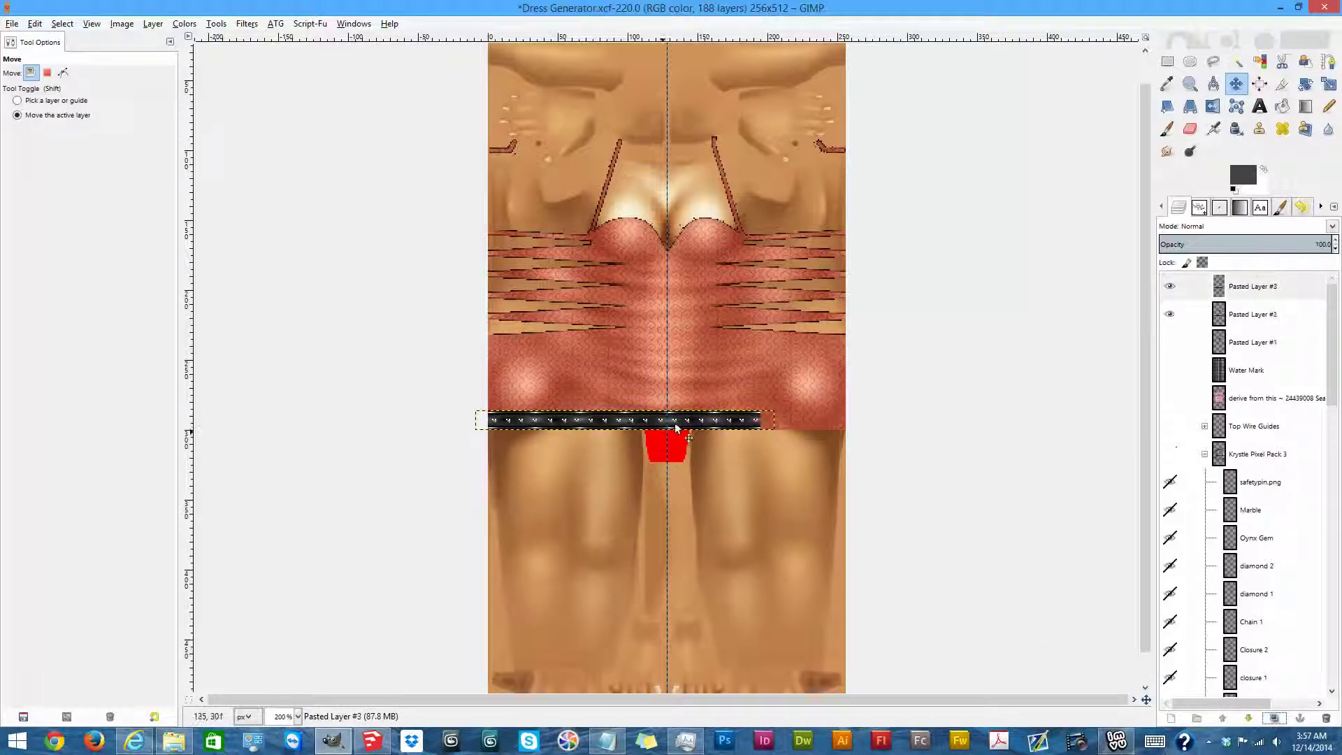
left_click_drag(682, 428, 934, 422)
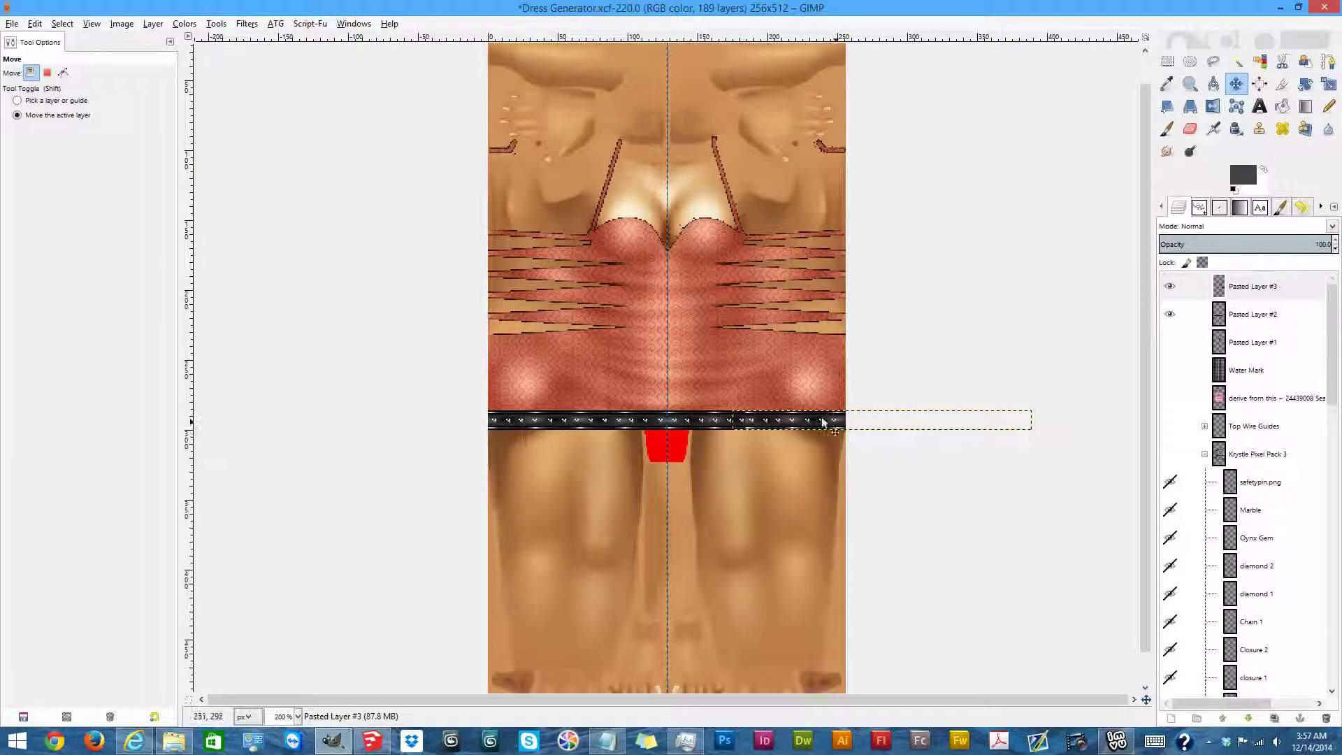
mouse_move(783, 427)
left_mouse_down()
mouse_move(814, 428)
mouse_move(787, 428)
left_mouse_up()
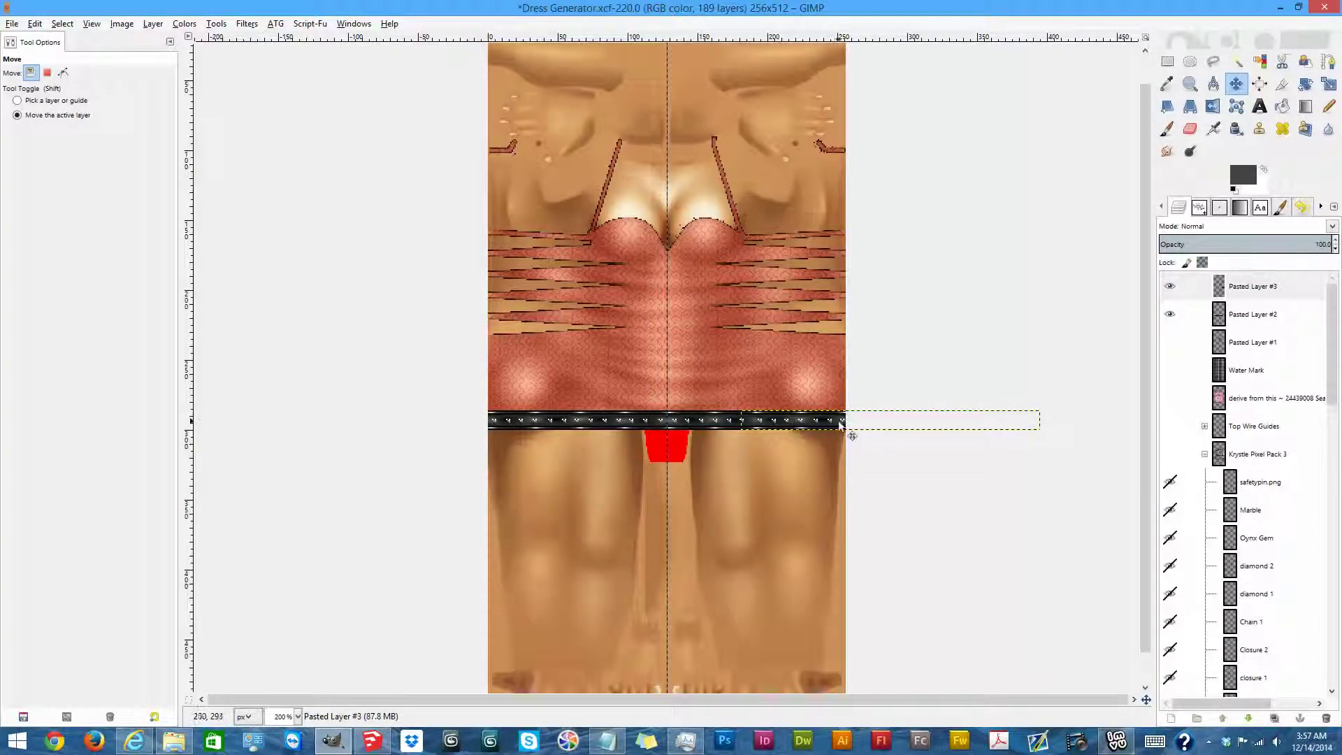
left_click_drag(841, 423, 753, 421)
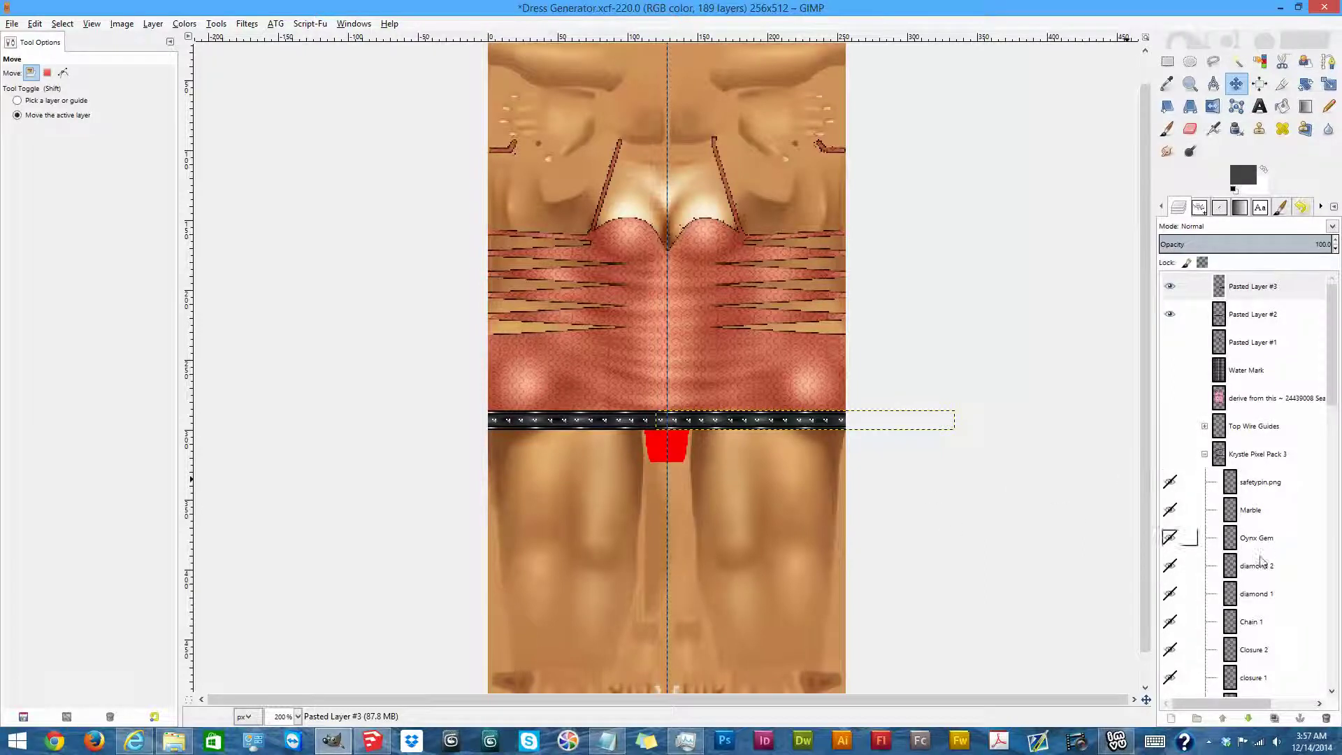
Collapse the Krystle Pixel Pack 3 group and hide the Zodiack skin ksf layer and the MCG Layers group.
scroll(1252, 430, "down", 5)
scroll(1251, 430, "up", 2)
scroll(1251, 429, "up", 3)
left_click(1205, 454)
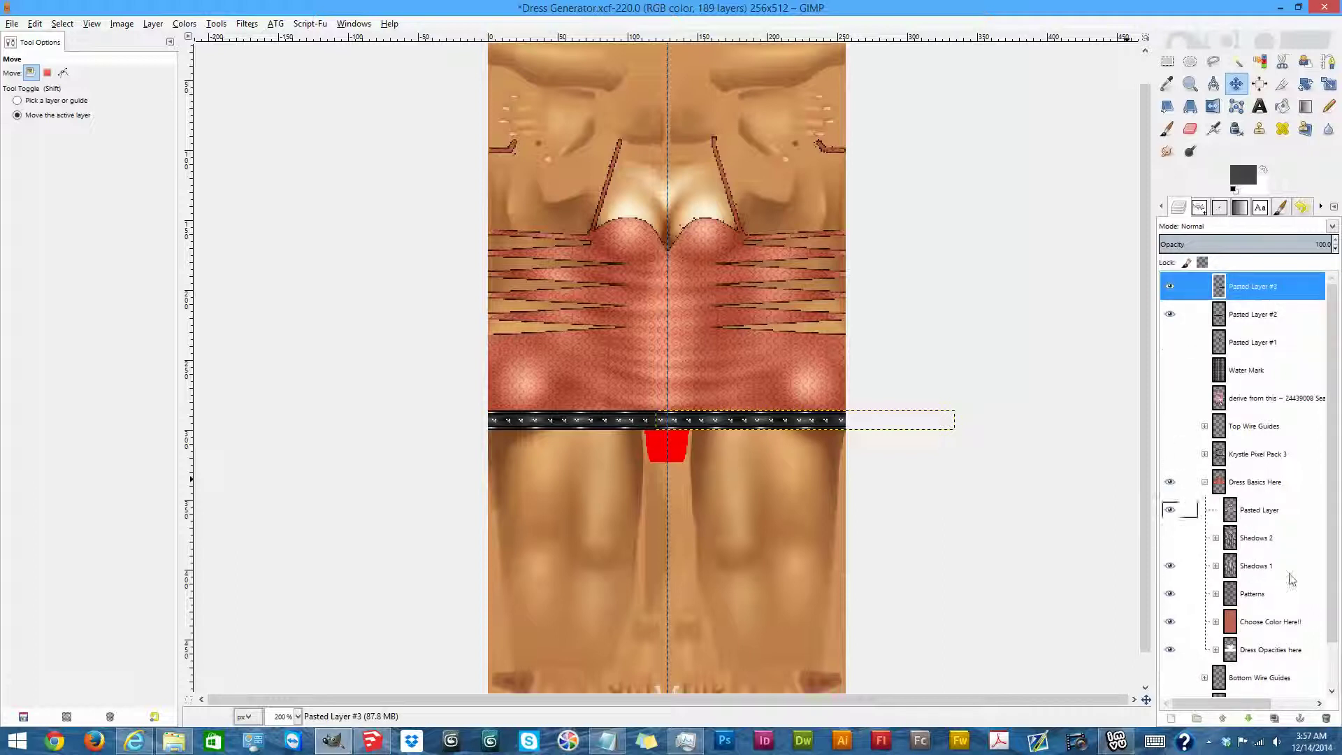
scroll(1283, 584, "down", 1)
left_click(1178, 684)
left_click(1169, 655)
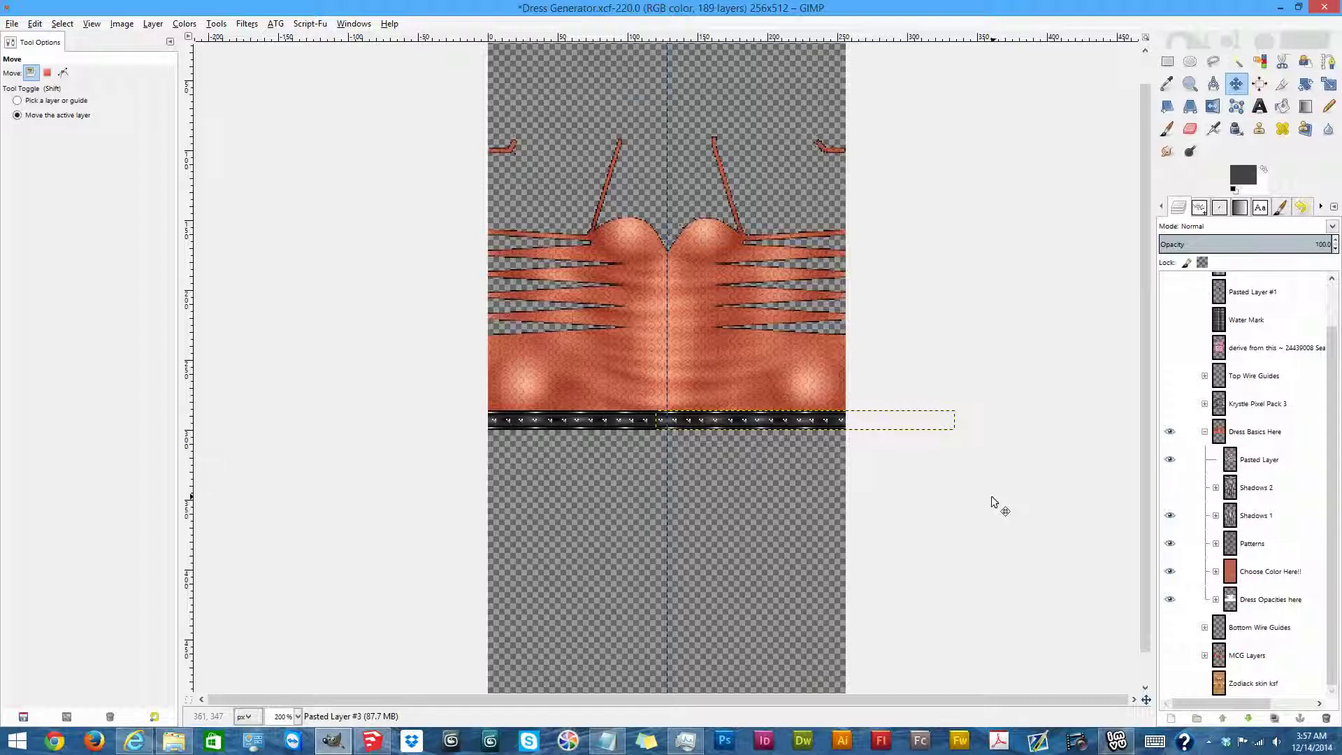
Export the dress texture as dress 2.png in the Dress Generator folder.
key("ctrl+shift+e")
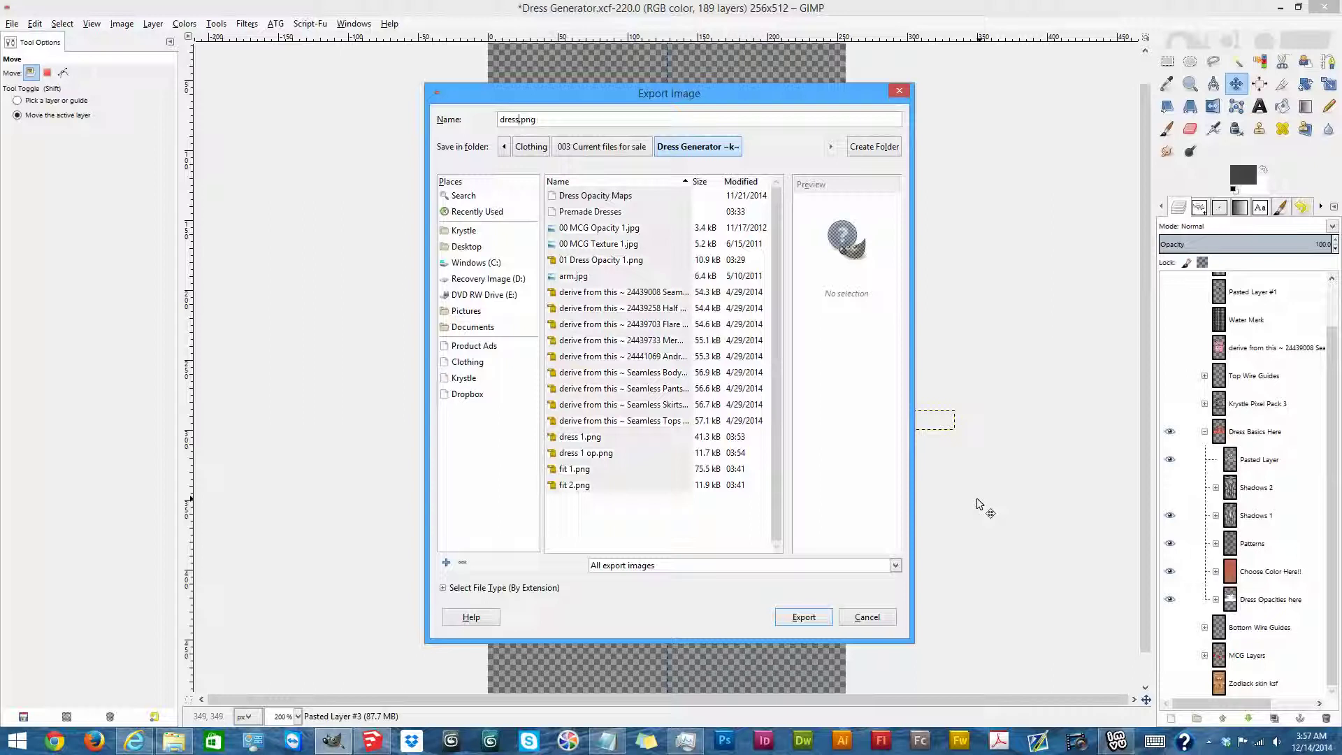
type("2")
key("Return")
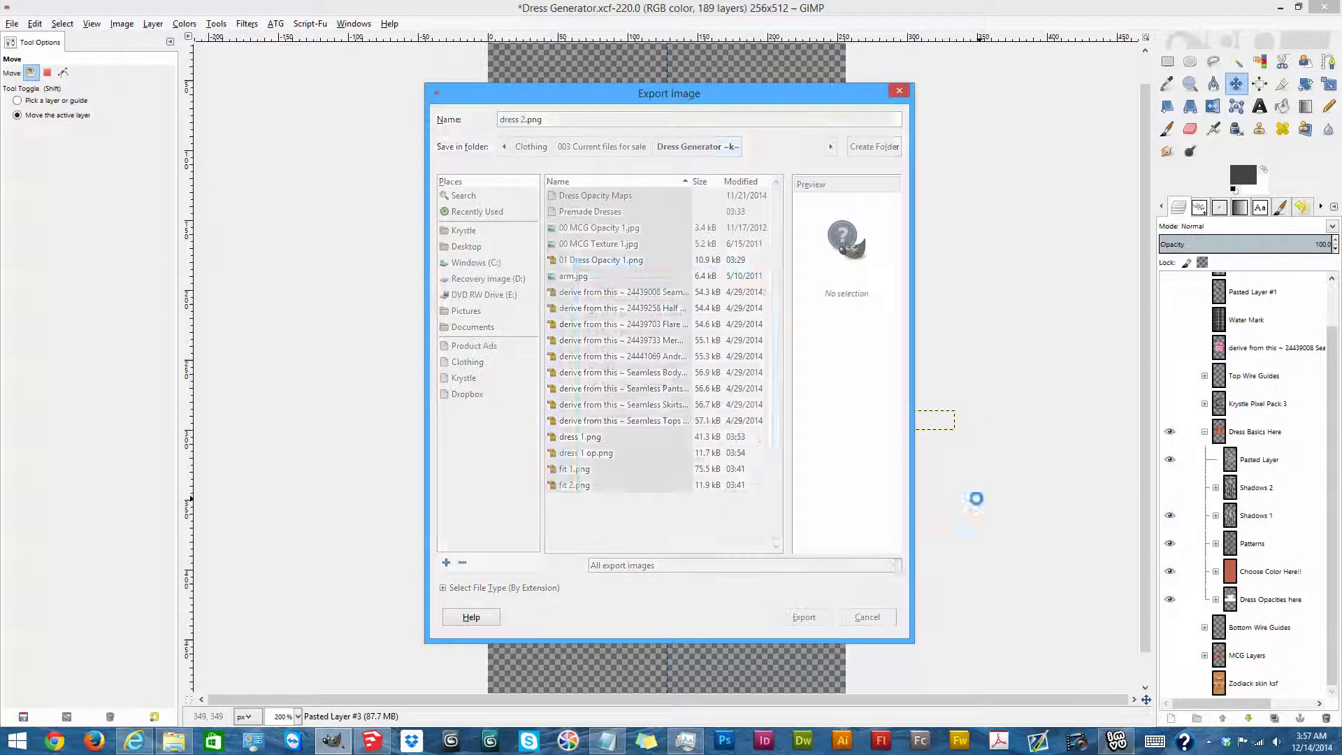
key("Return")
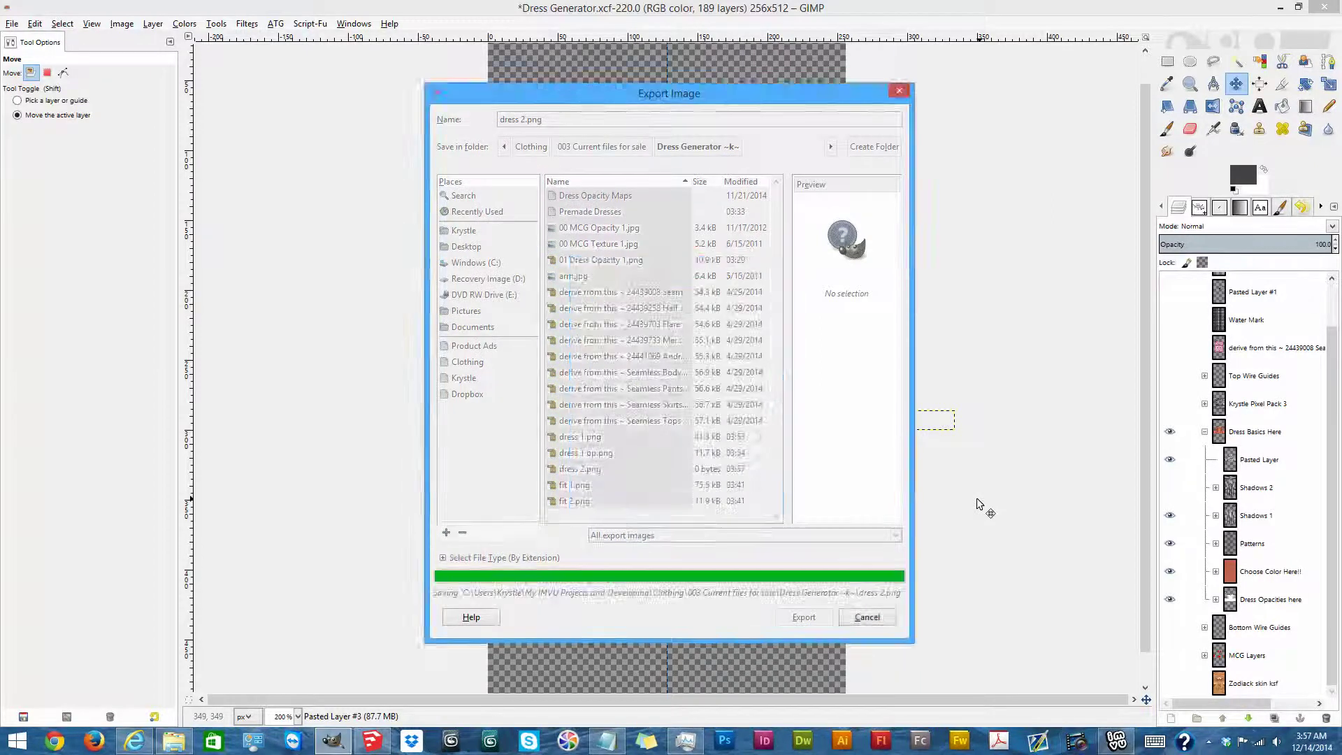
Switch to the IMVU editor and load dress 2.png as the texture of the Mesh 2 / Body dress material.
left_click(1116, 741)
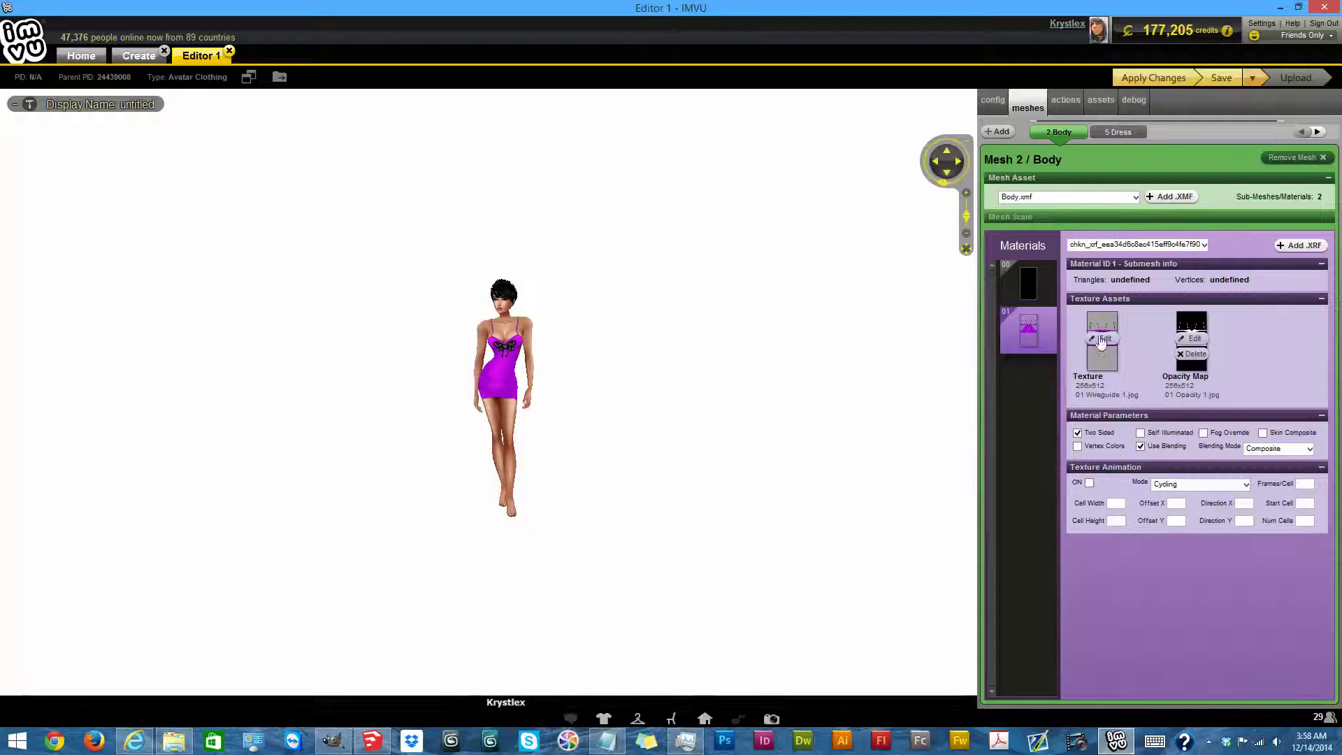
left_click(1102, 340)
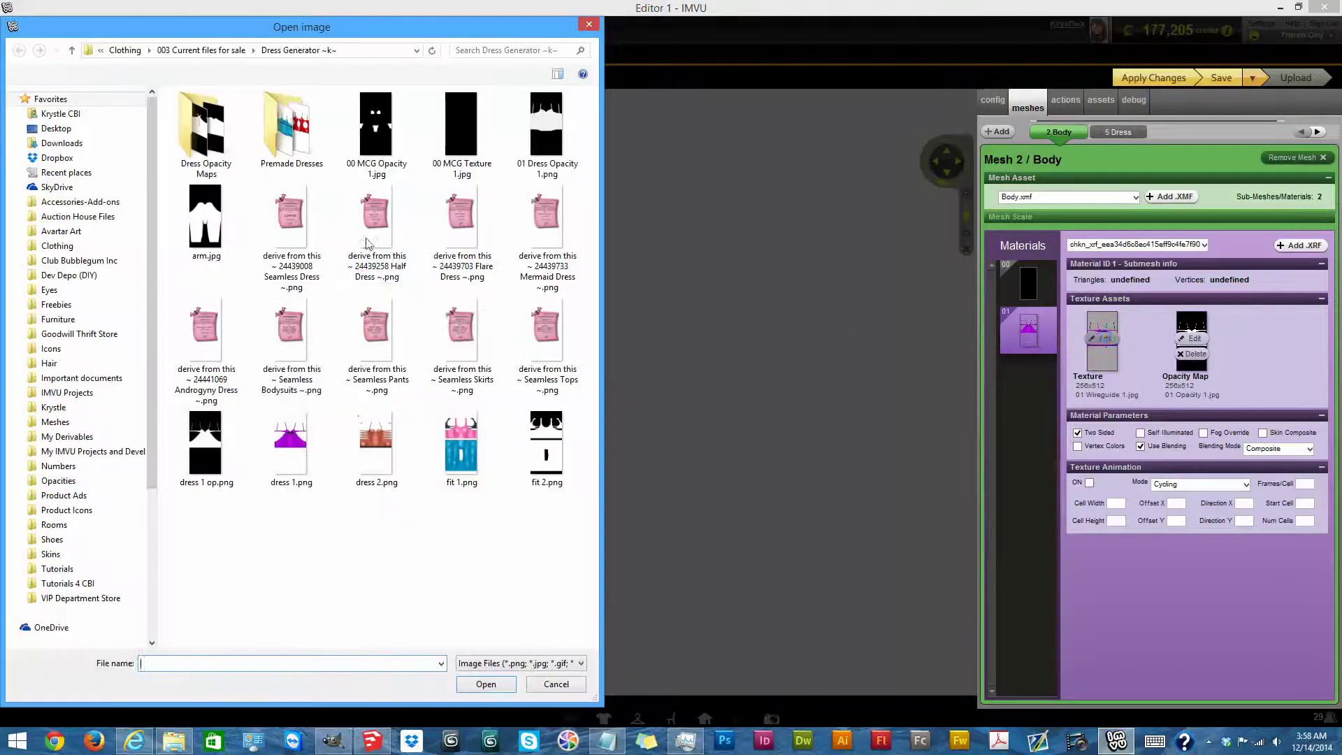
double_click(376, 448)
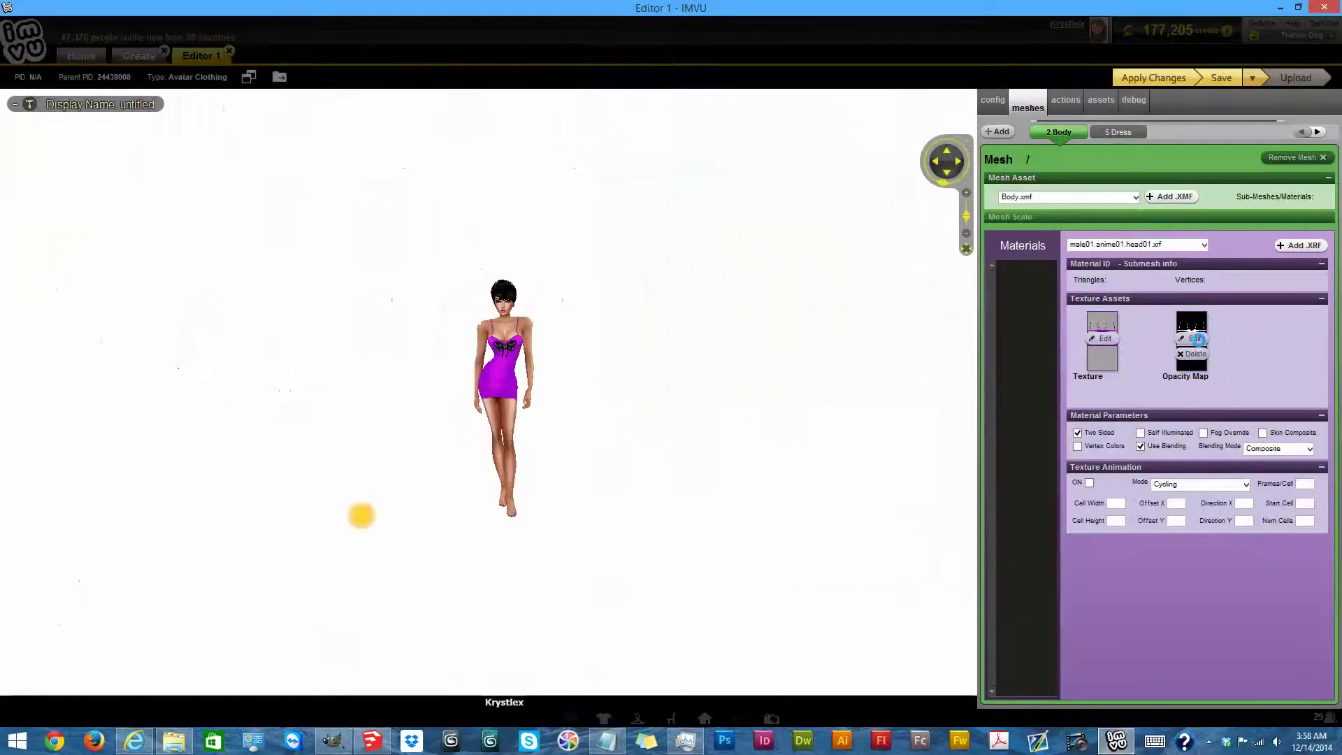
Replace the material's opacity map with the matching 01 Dress Opacity file from the Dress Opacity Maps folder and apply the changes.
left_click(1197, 339)
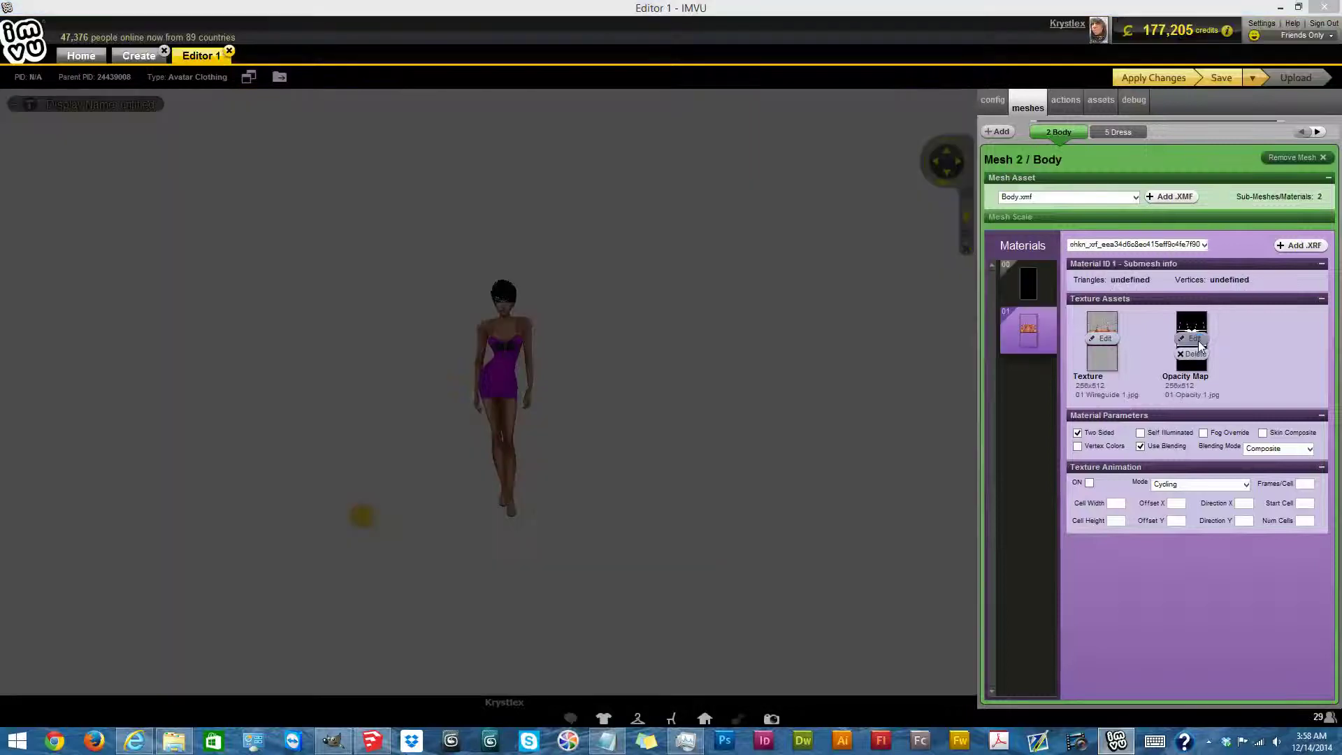
left_click(1197, 340)
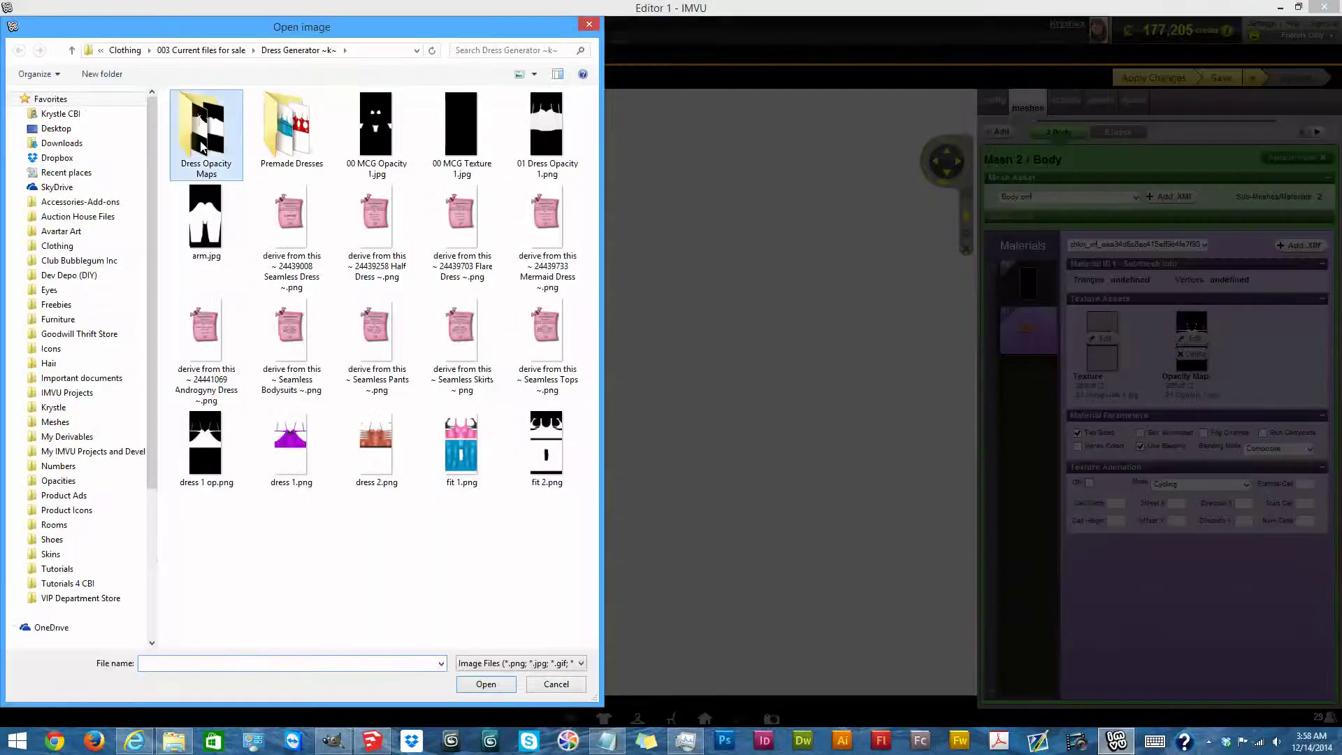
double_click(203, 145)
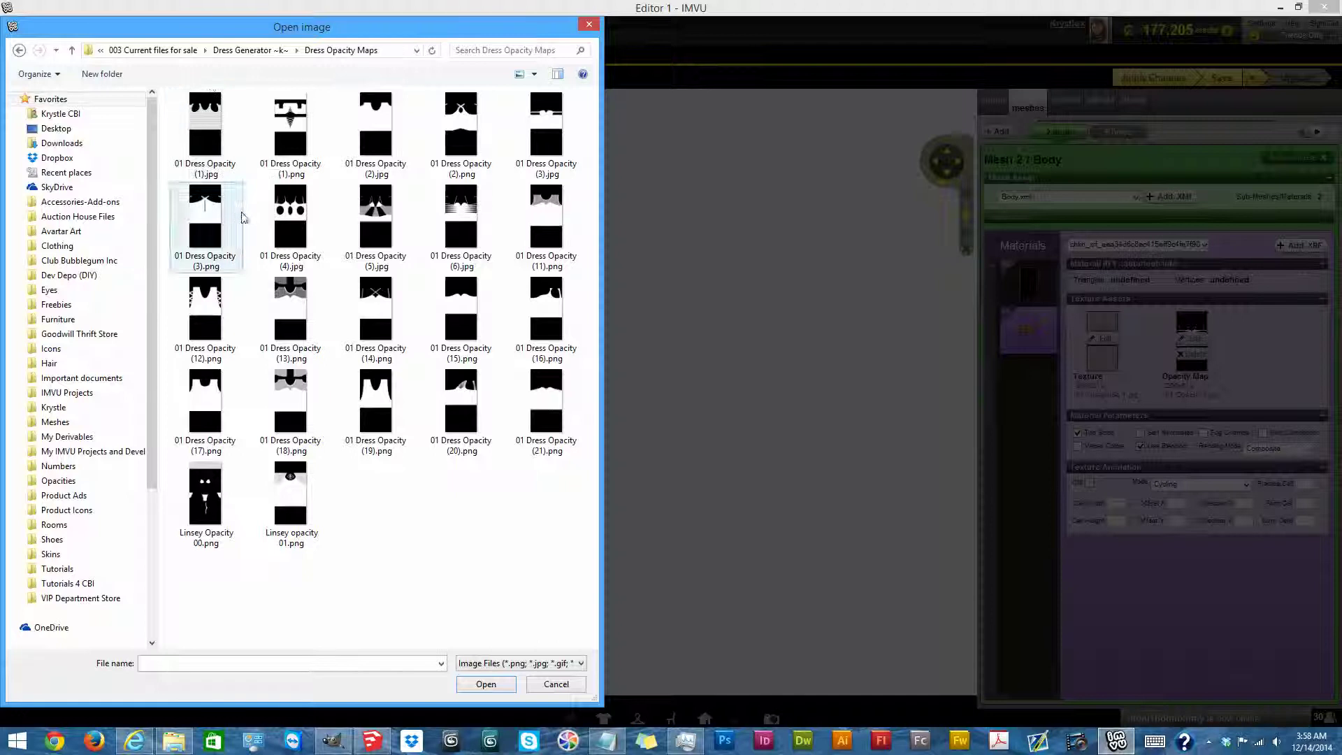
double_click(349, 236)
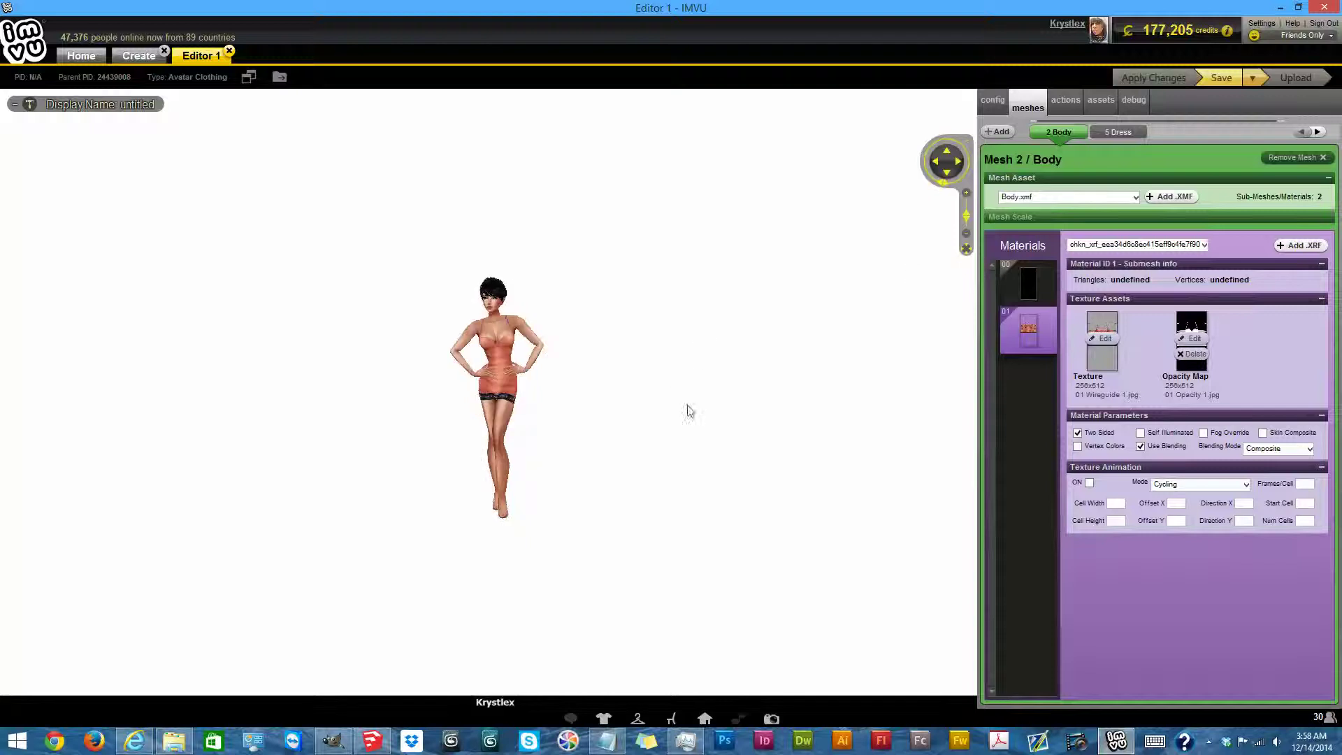
Examine the textured dress and its belt hem on the avatar up close and from different angles.
scroll(644, 434, "up", 5)
left_click_drag(602, 435, 678, 427)
scroll(682, 426, "down", 3)
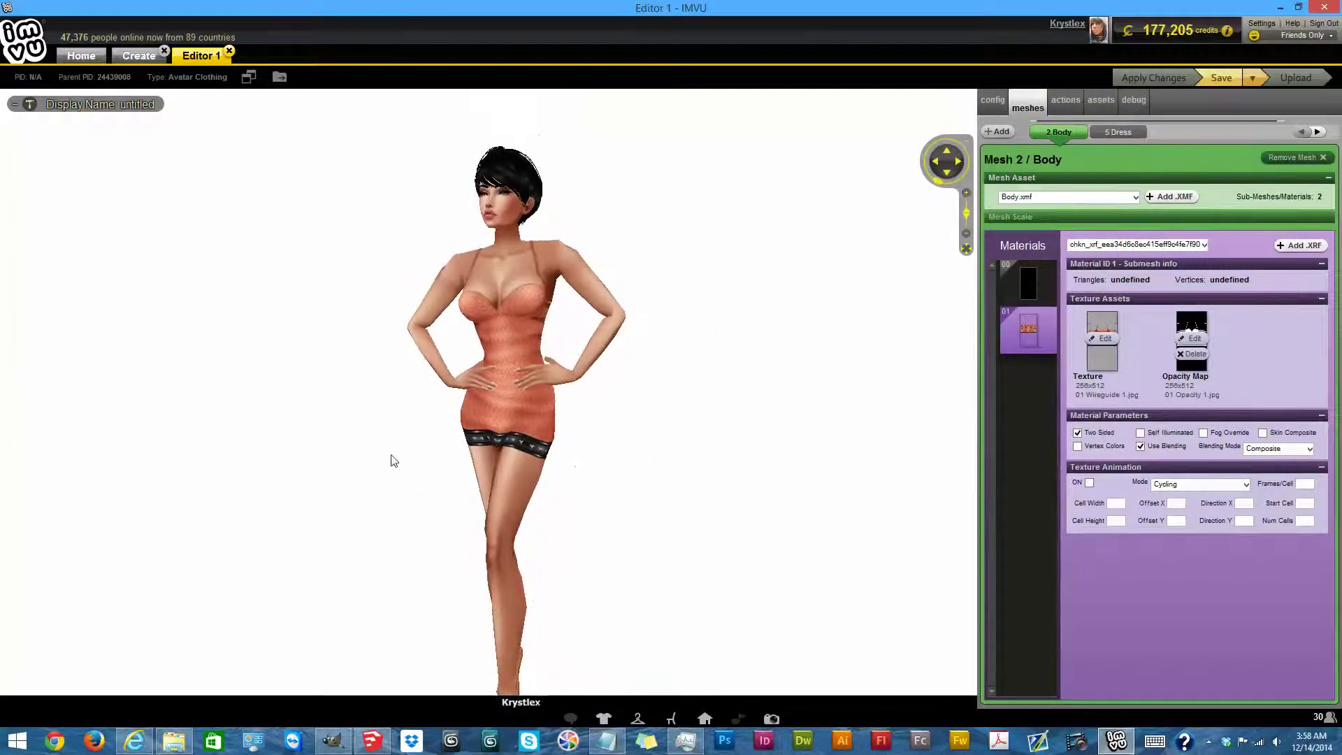
mouse_move(390, 456)
left_mouse_down()
mouse_move(740, 448)
mouse_move(408, 457)
left_mouse_up()
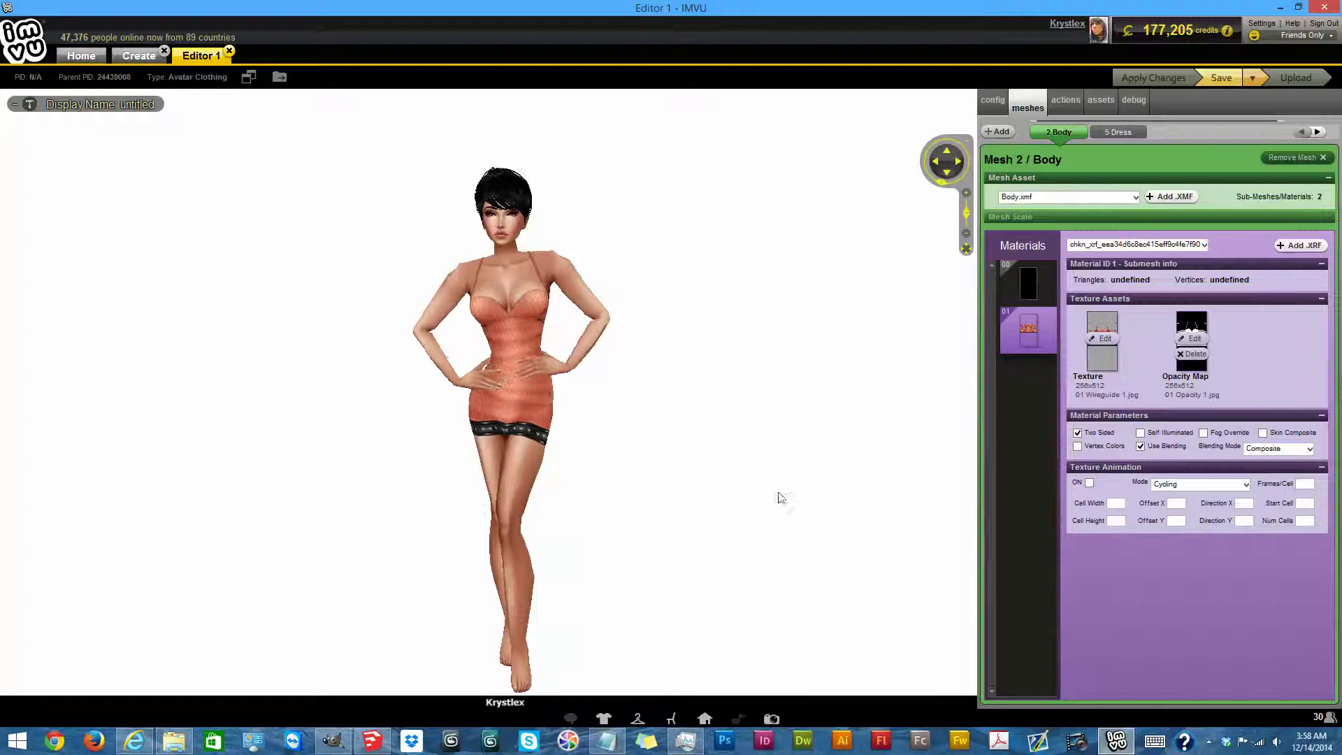
View the finished dress on the full-length avatar from a wider distance and a slightly turned angle.
left_click_drag(739, 480, 792, 483)
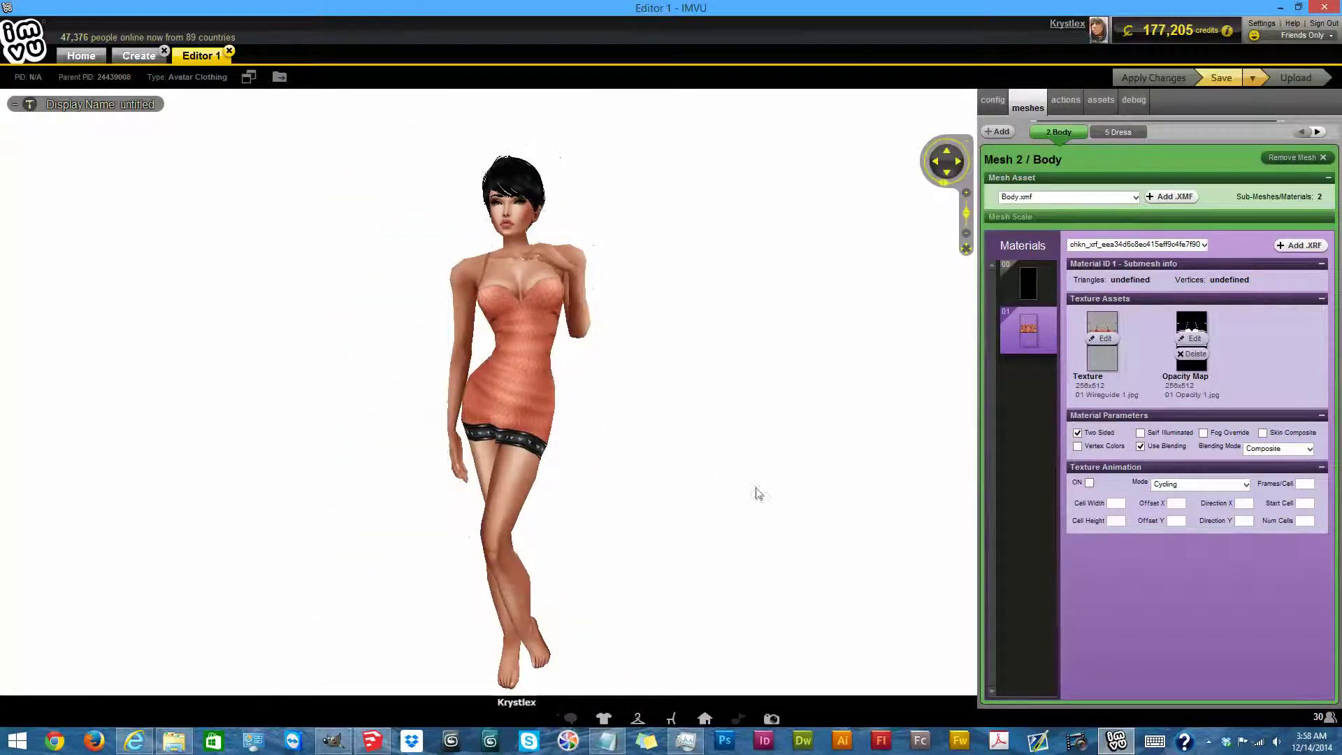
left_click_drag(788, 258, 748, 291)
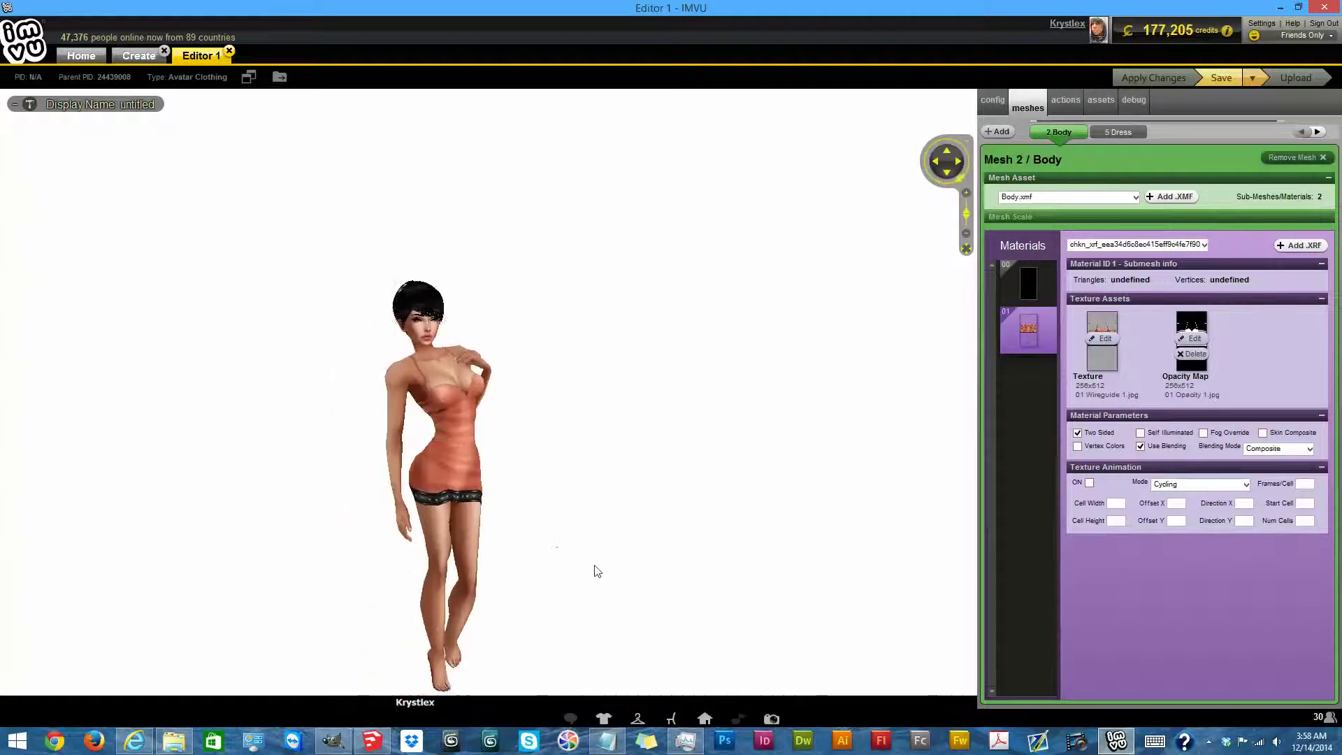
Switch to GIMP and hide the previous design's opacity, shadow, pattern and color groups together with its pasted belt layers.
left_click(1280, 8)
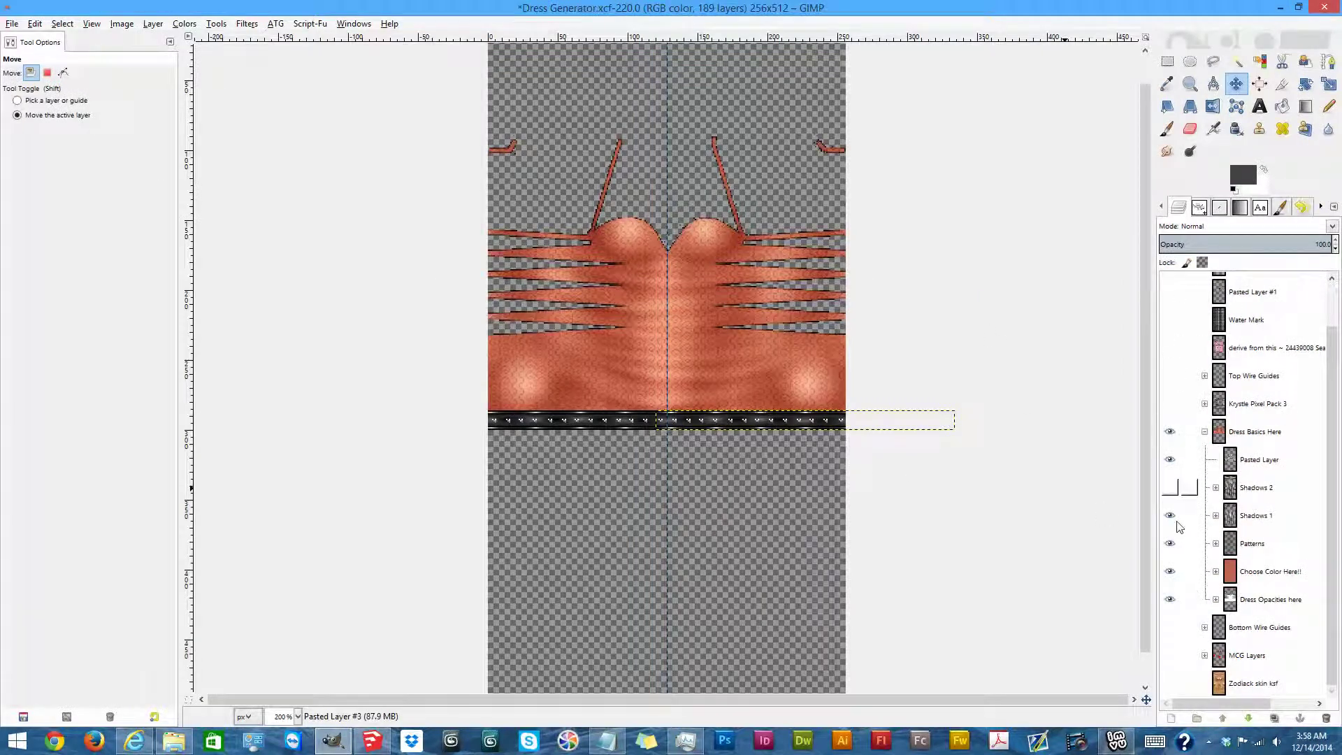
left_click(1171, 600)
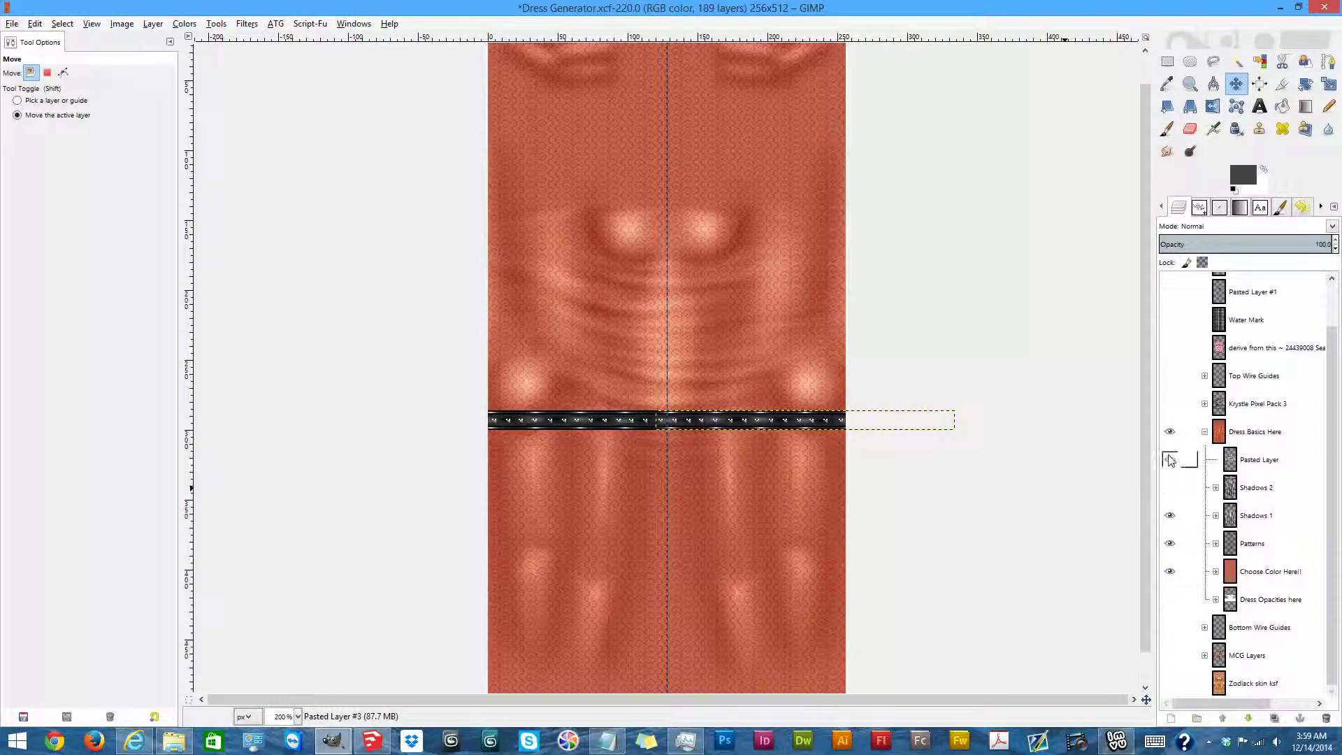
left_click(1169, 515)
left_click(1170, 543)
scroll(1232, 320, "up", 1)
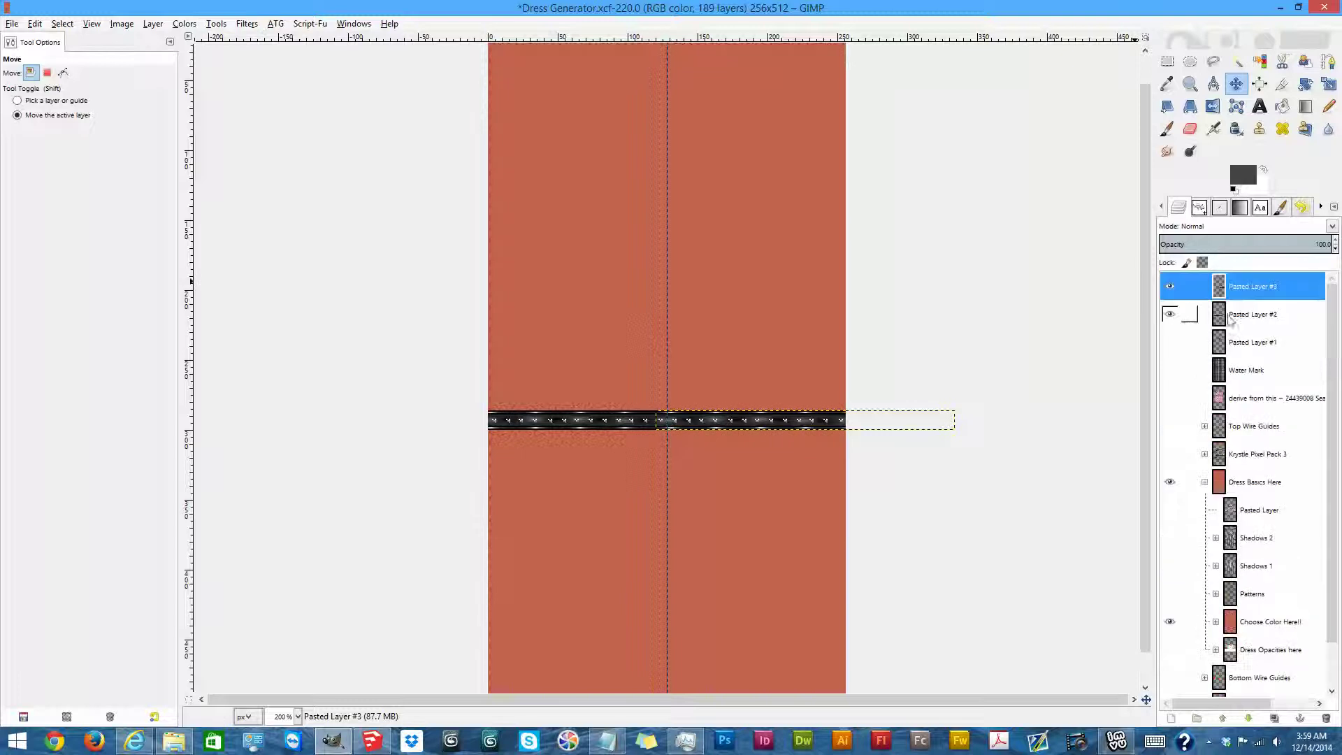
scroll(1284, 591, "down", 1)
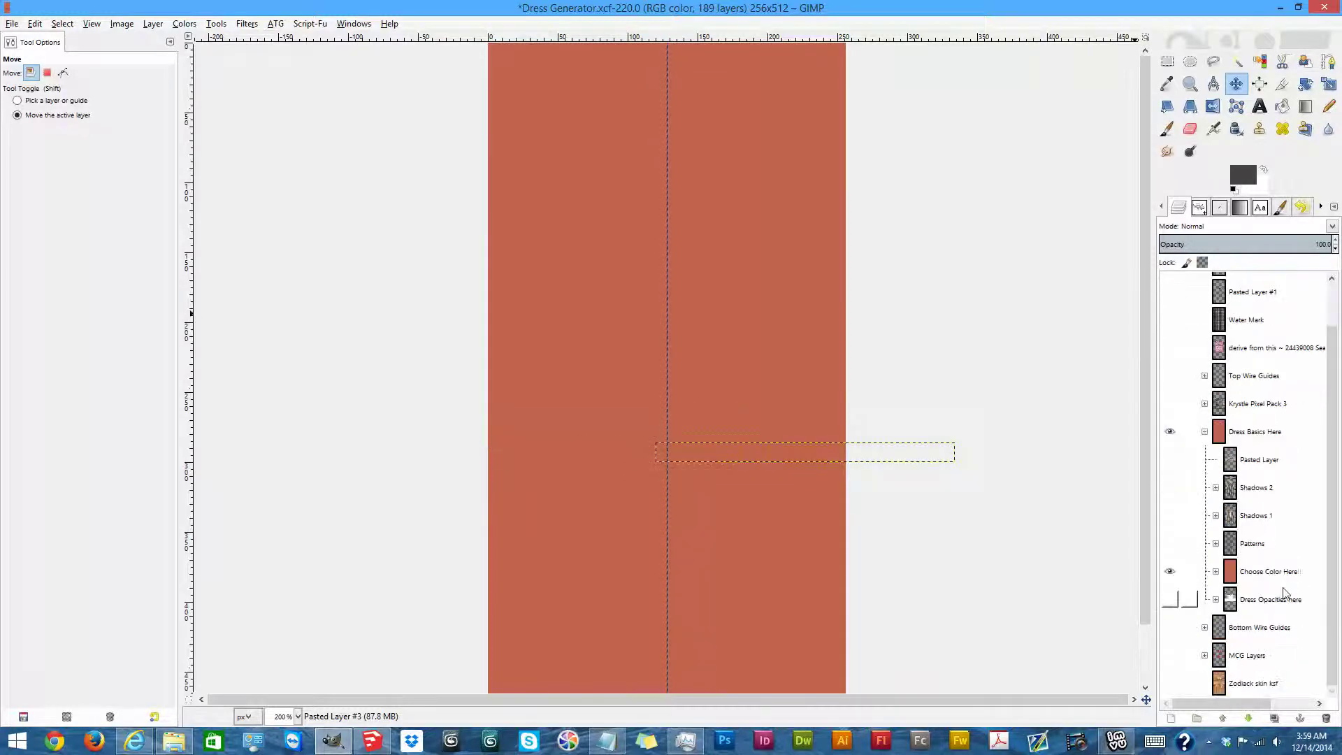
left_click(1170, 572)
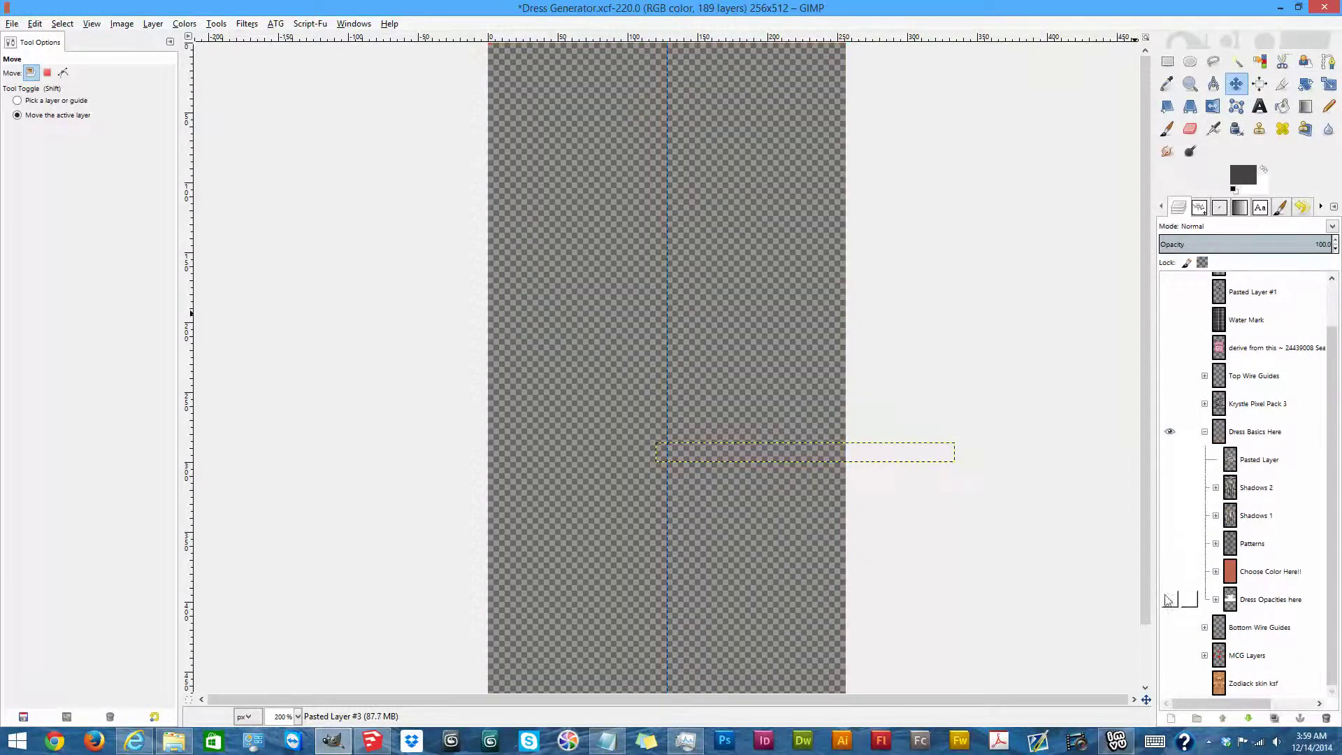
Show and expand the Dress Opacities here group, and hide the 01 Dress Opacity layer that is visible inside it.
left_click(1170, 600)
left_click(1216, 599)
scroll(1217, 605, "down", 8)
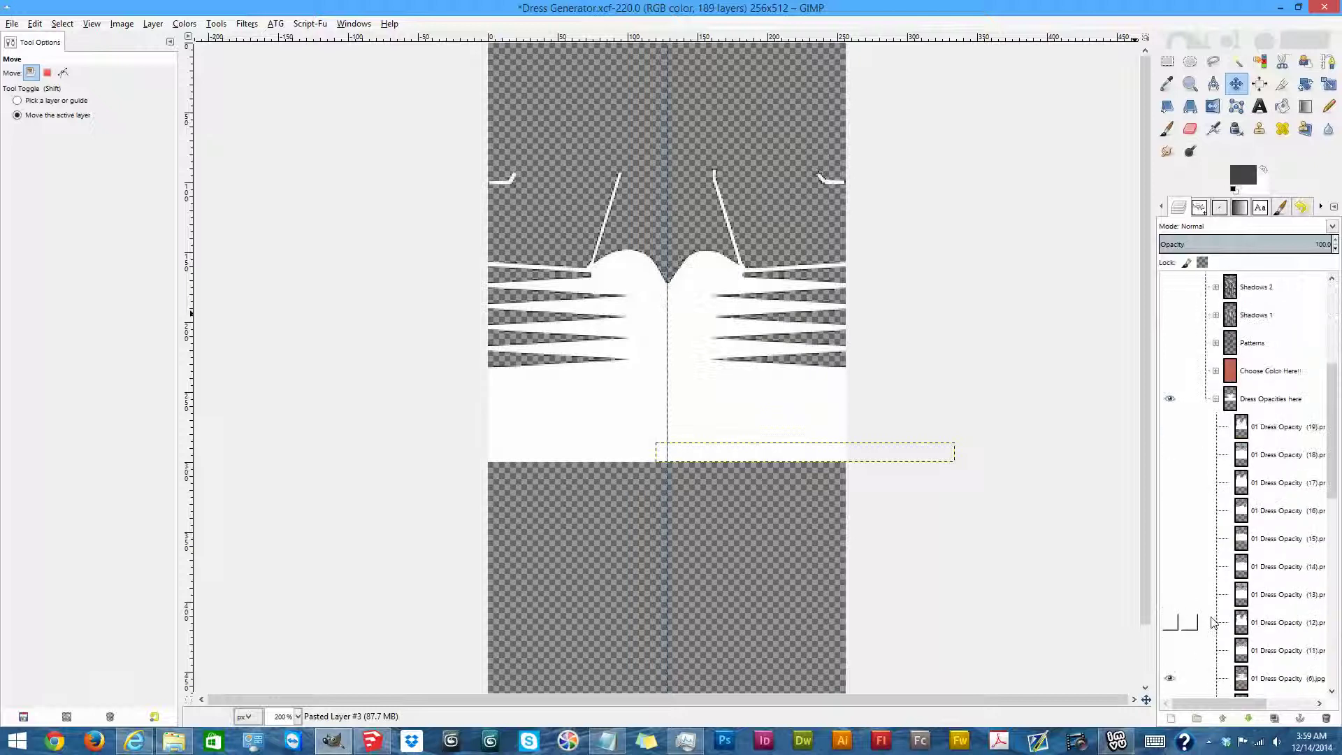
left_click(1169, 480)
scroll(1301, 552, "down", 6)
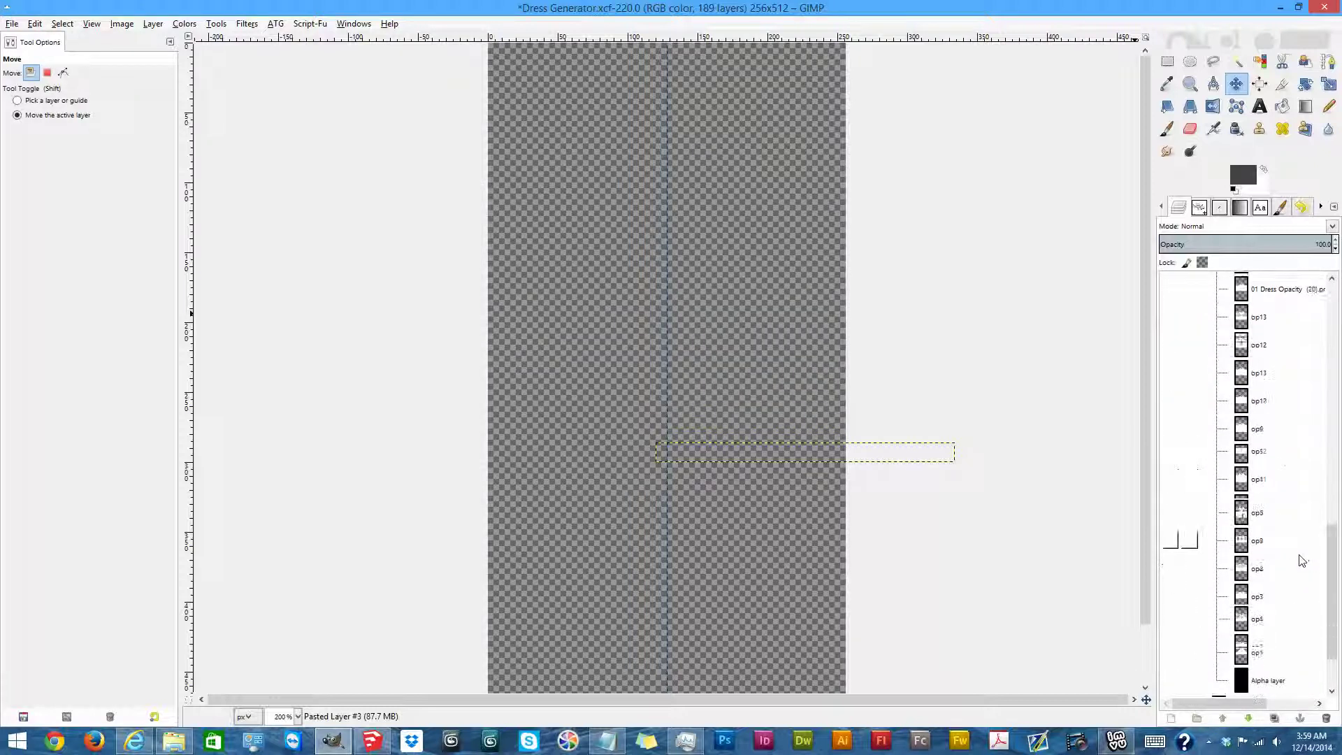
Set the zoom to 100% and import arm.jpg from the Dress Generator folder as a layer directly above the Alpha layer.
left_click(298, 717)
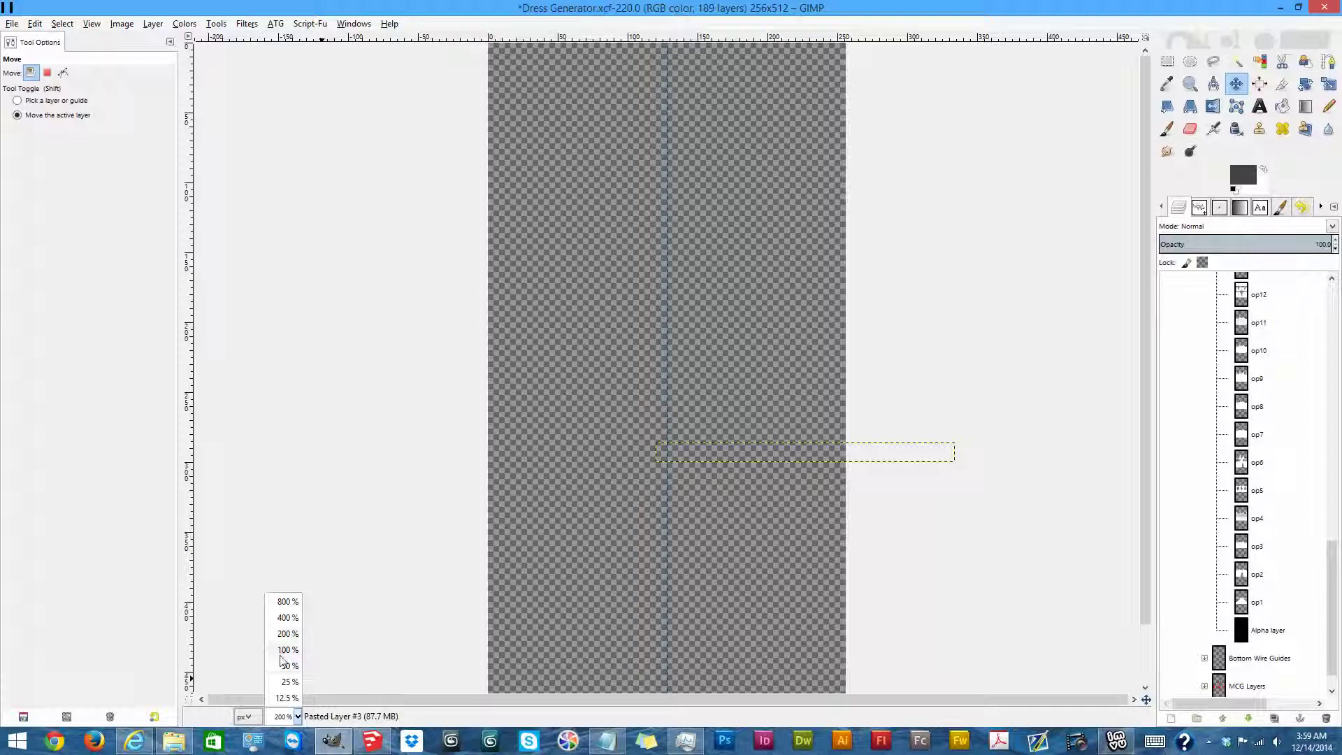
left_click(286, 650)
left_click(1243, 638)
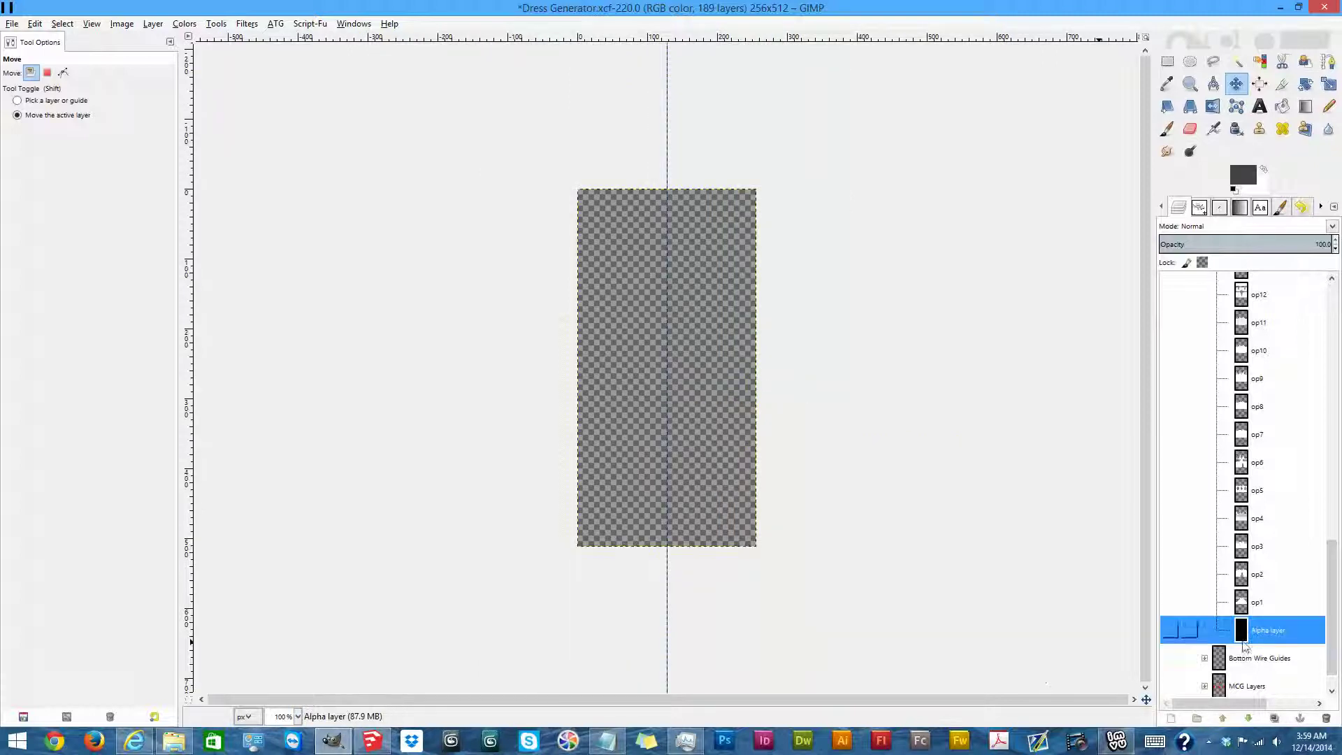
left_click(173, 740)
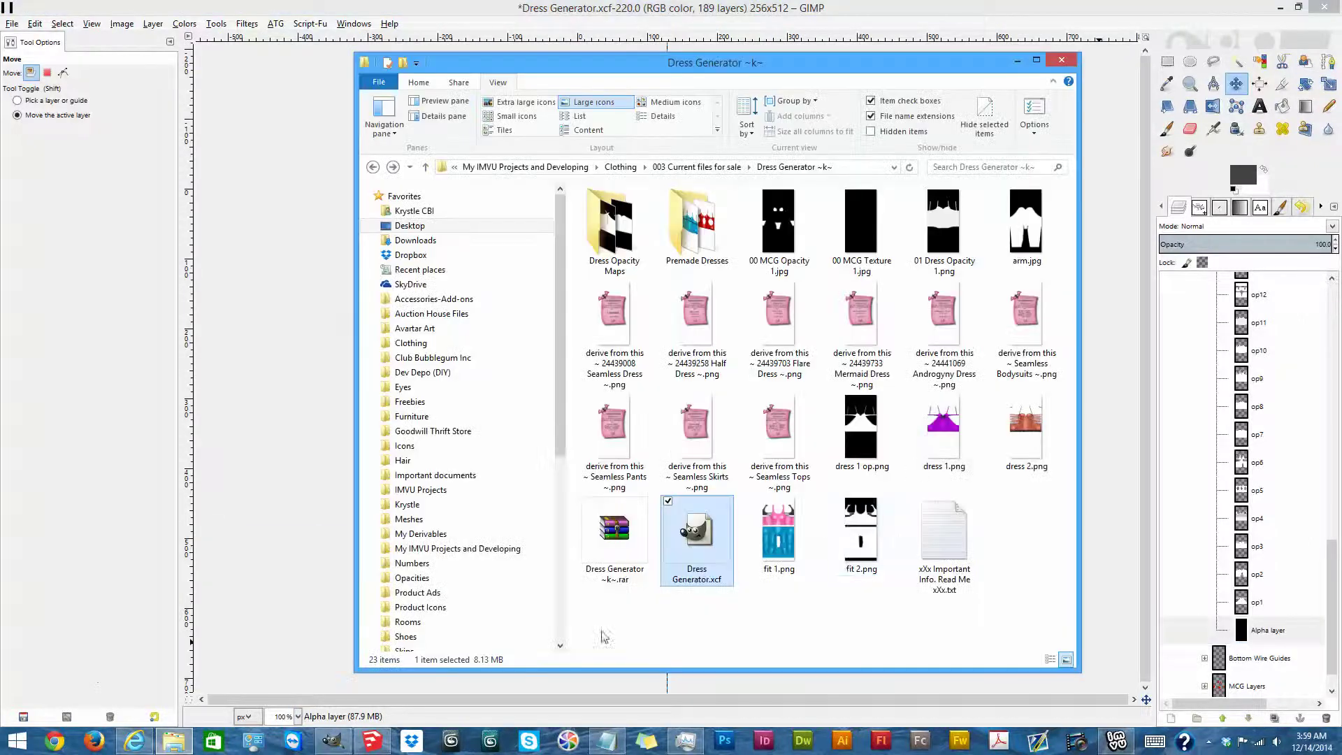
left_click(1022, 223)
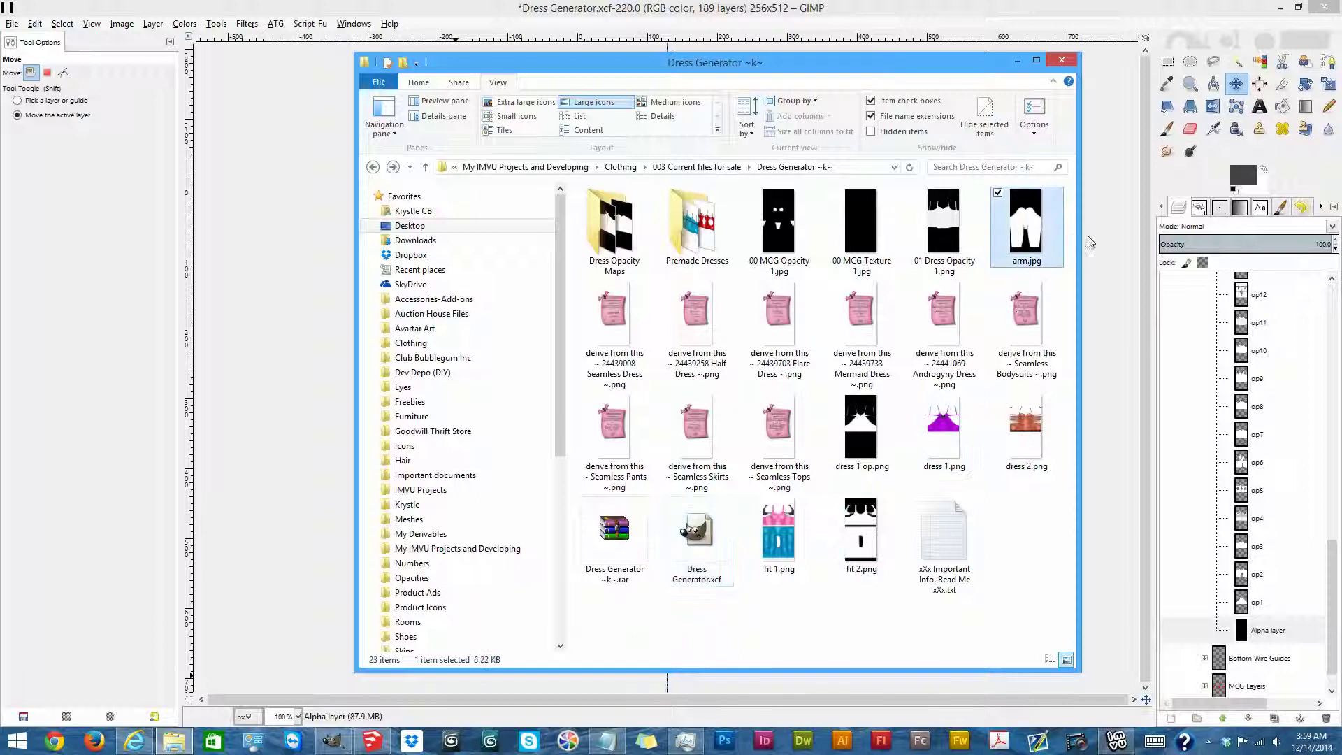
left_click_drag(1117, 237, 1117, 235)
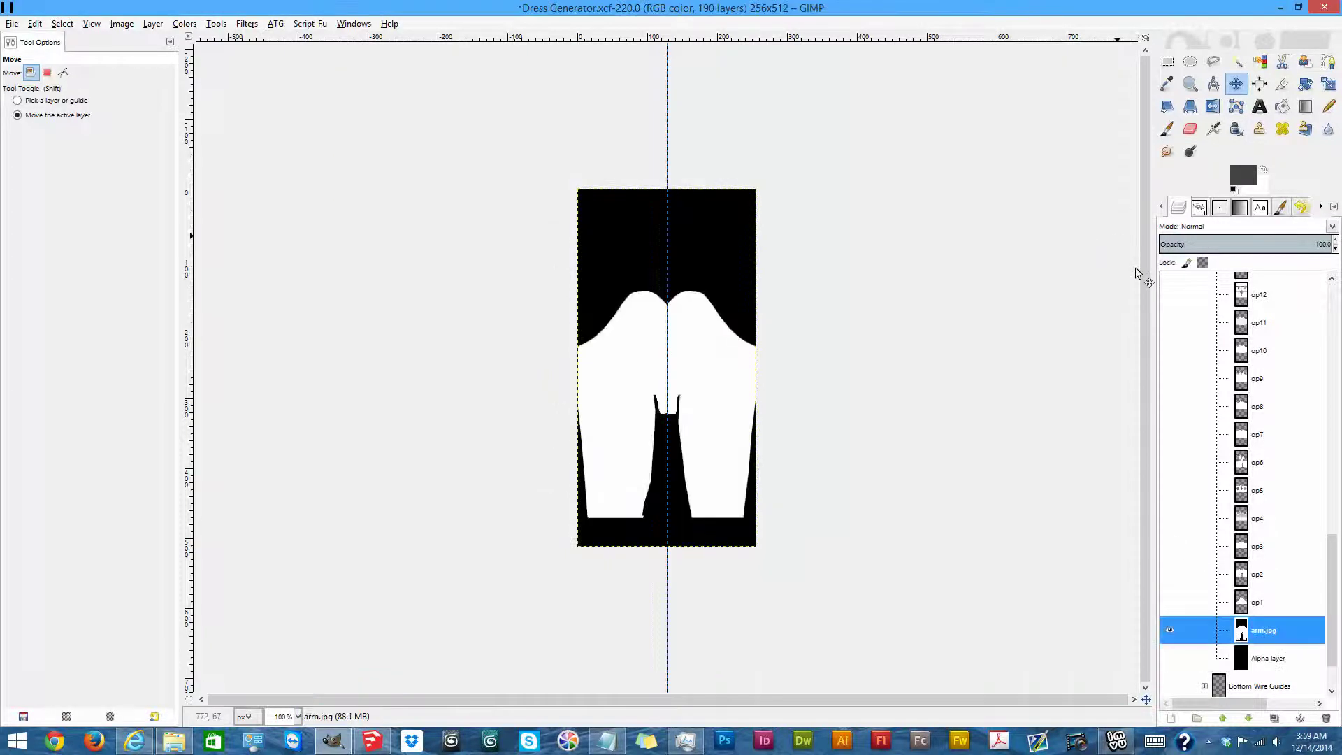
Add an alpha channel to the arm.jpg layer and delete its black area using Select by Color.
right_click(1239, 636)
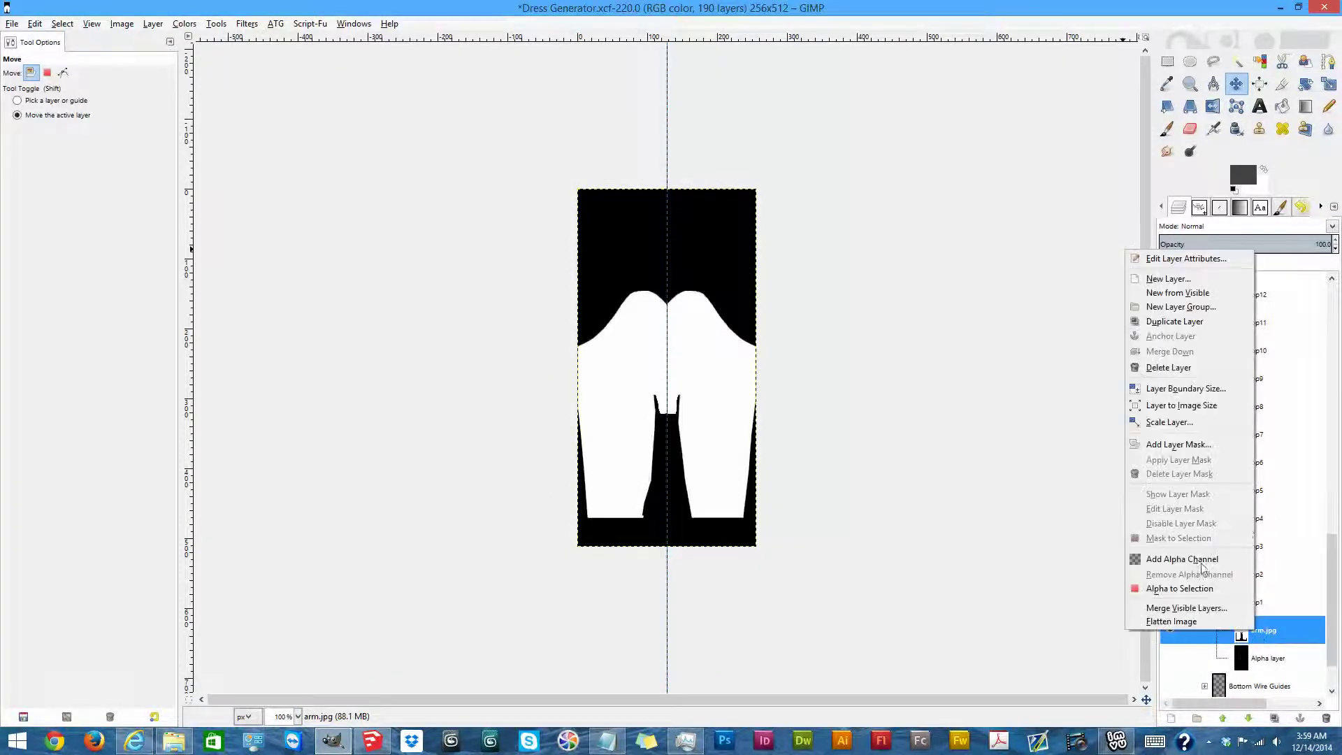
left_click(1188, 561)
left_click(1260, 62)
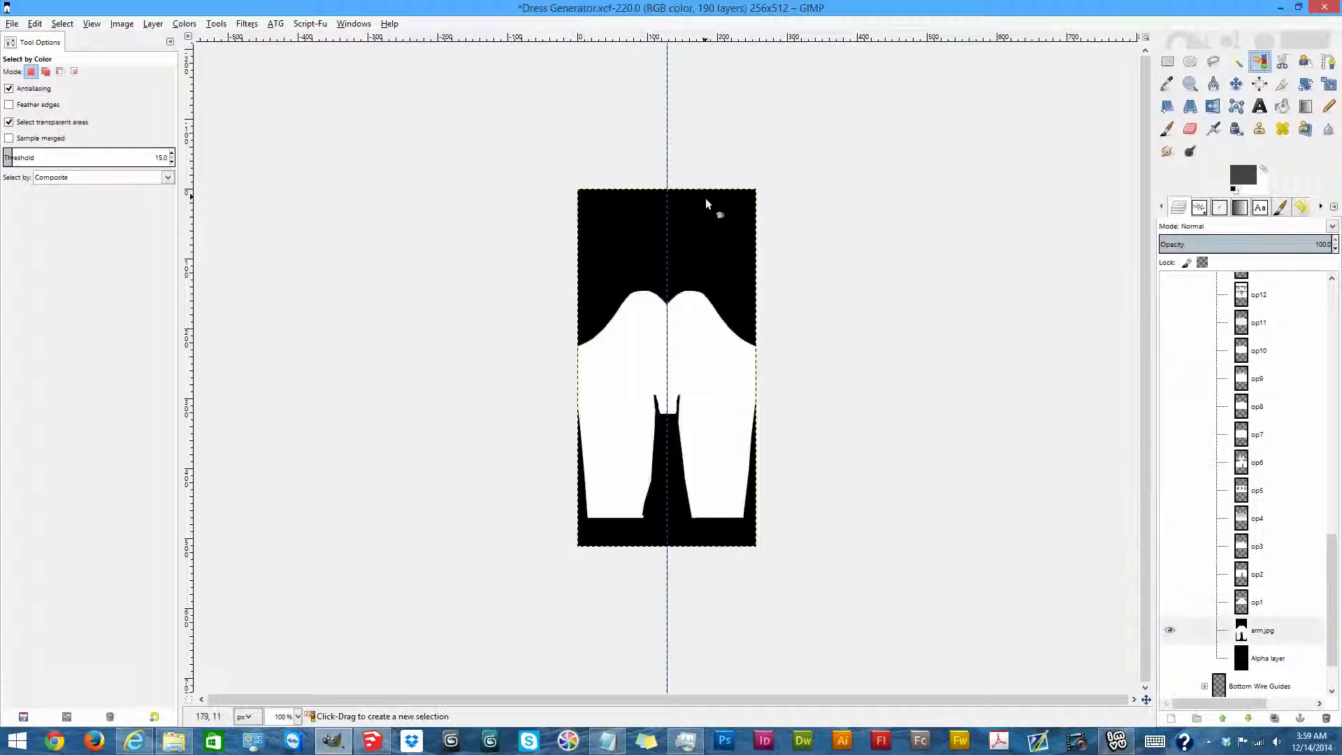
left_click(706, 199)
key("Delete")
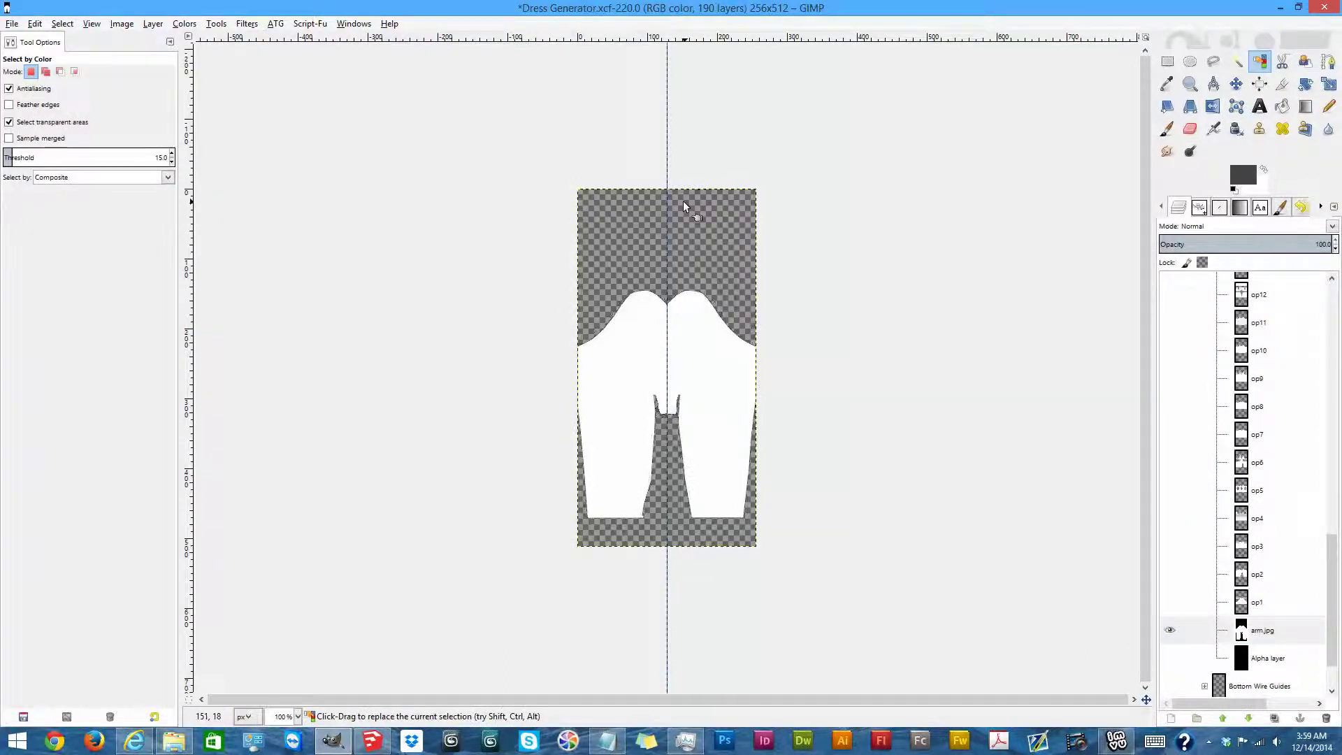
Show the Zodiack skin ksf layer beneath the new shape and turn on the Choose Color Here!! group.
left_click_drag(1181, 489, 1186, 684)
left_click(1170, 683)
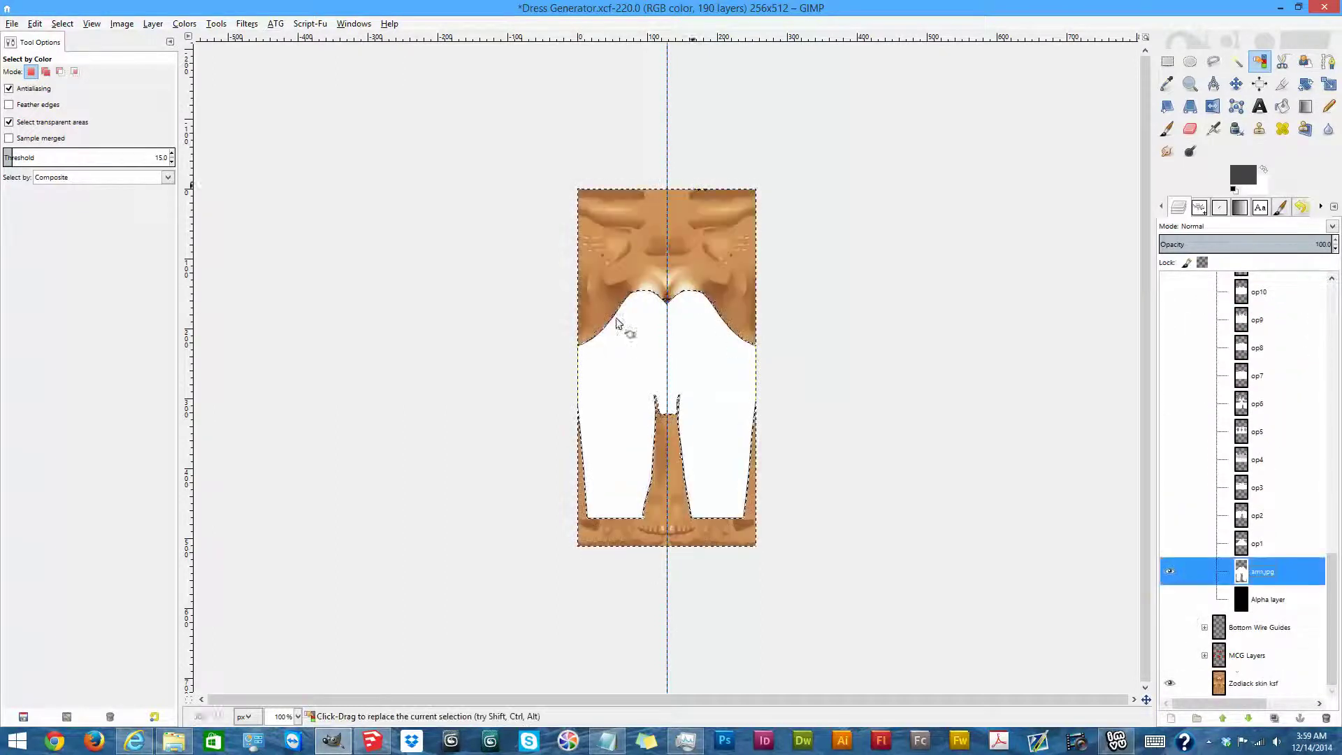
scroll(1258, 416, "up", 10)
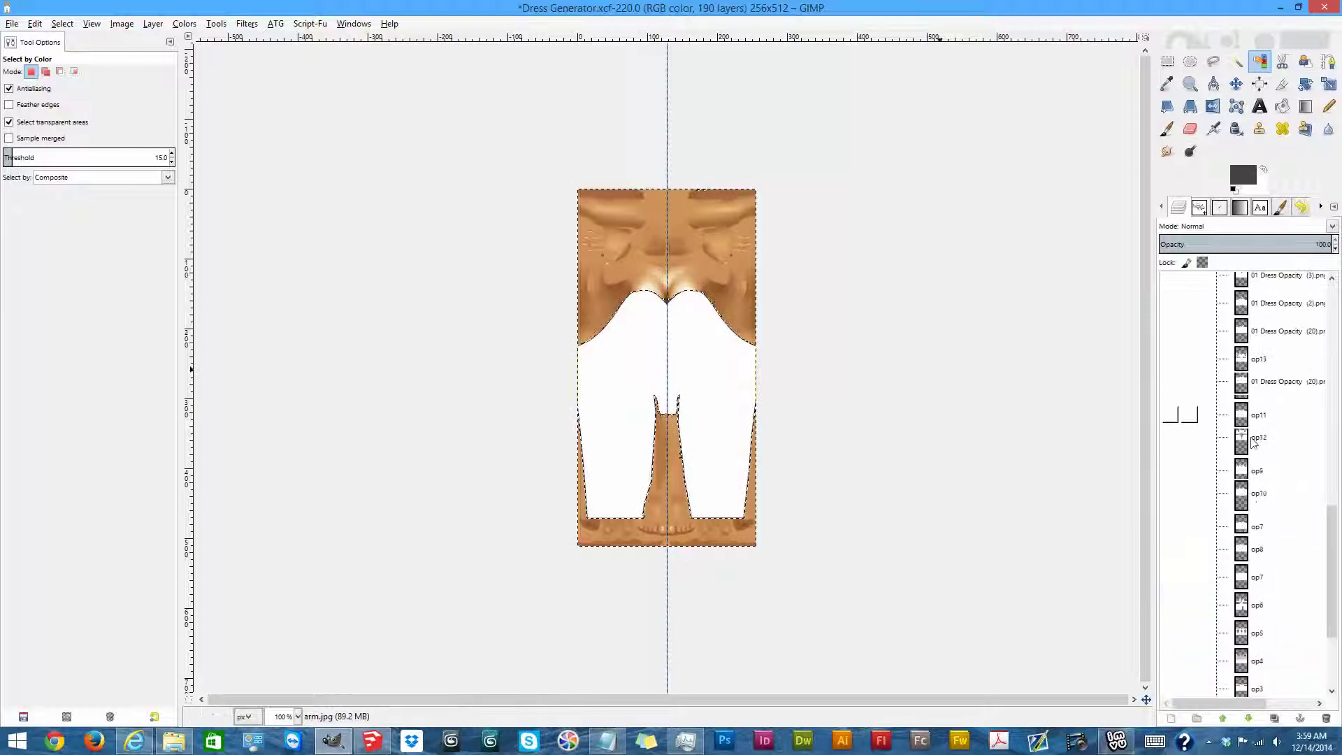
scroll(1238, 426, "up", 5)
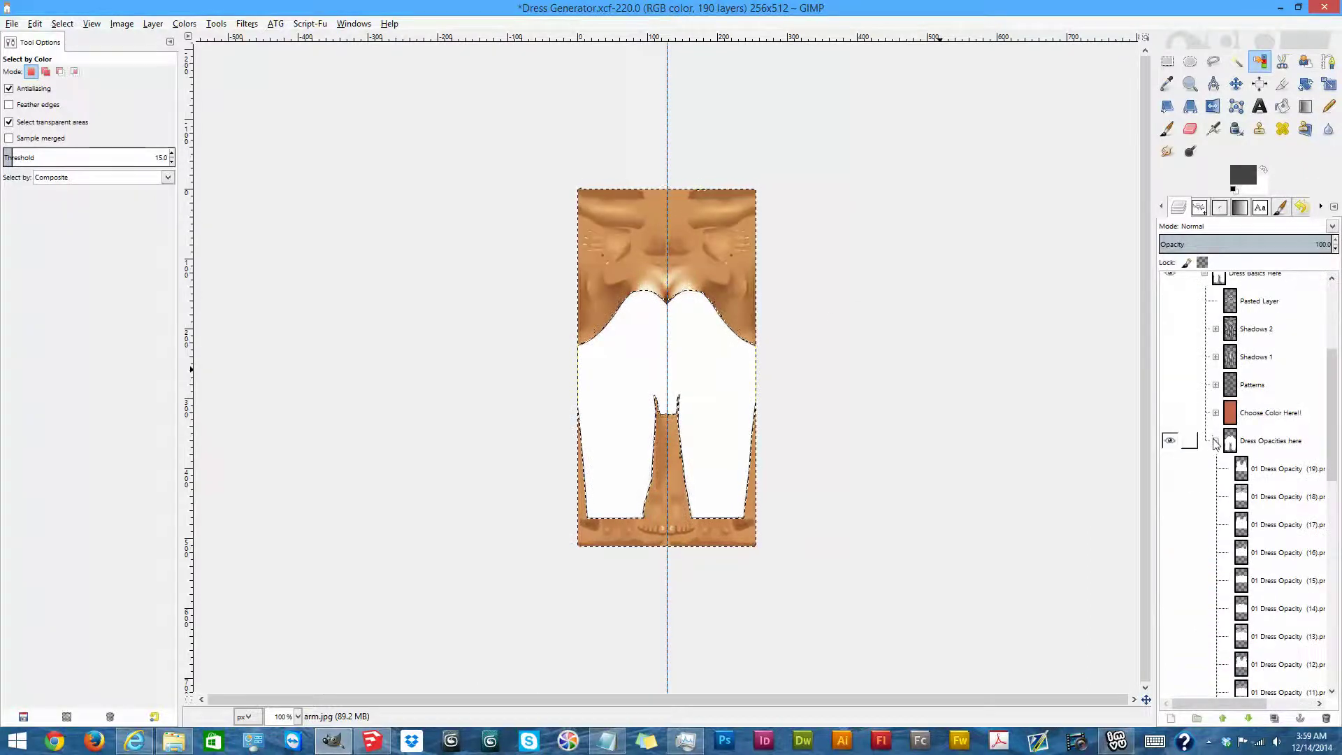
left_click(1214, 444)
left_click(1170, 571)
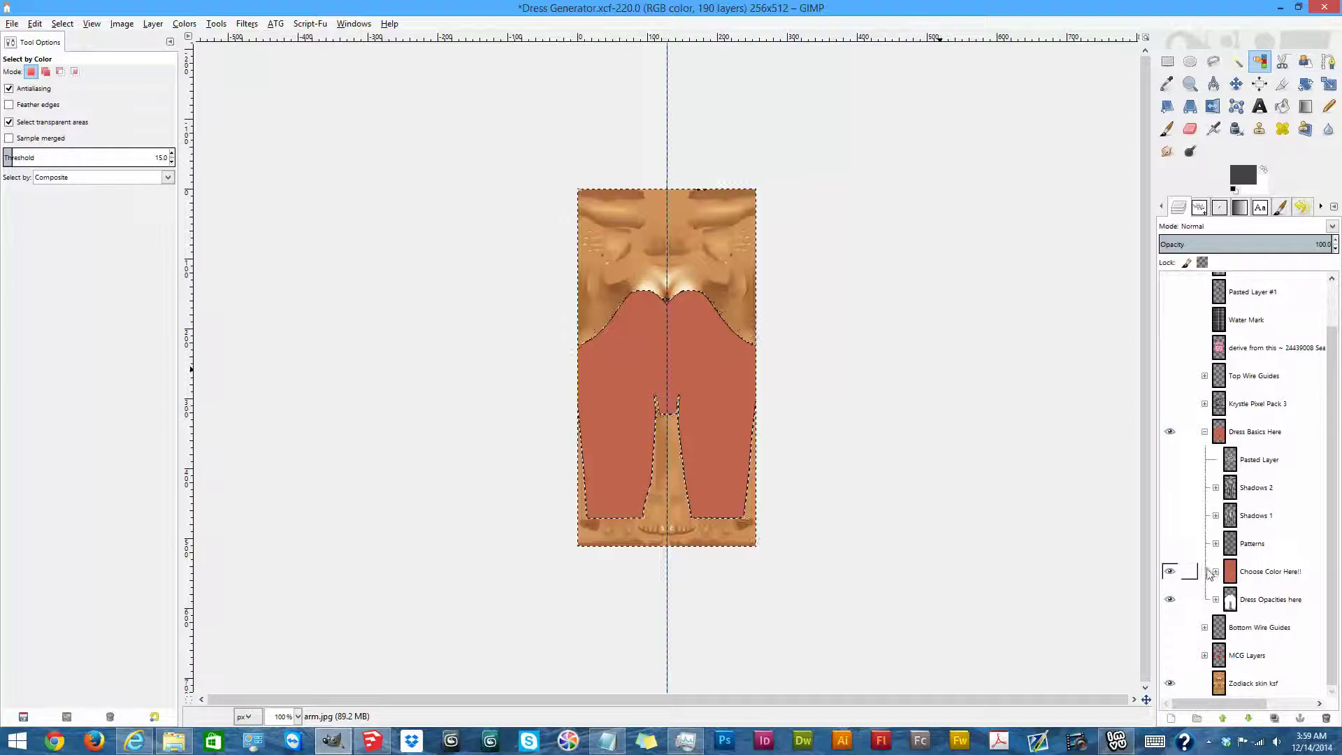
Clear the selection, then hide the Layer #63 color in the expanded color group and briefly preview Lush instead.
left_click(1216, 571)
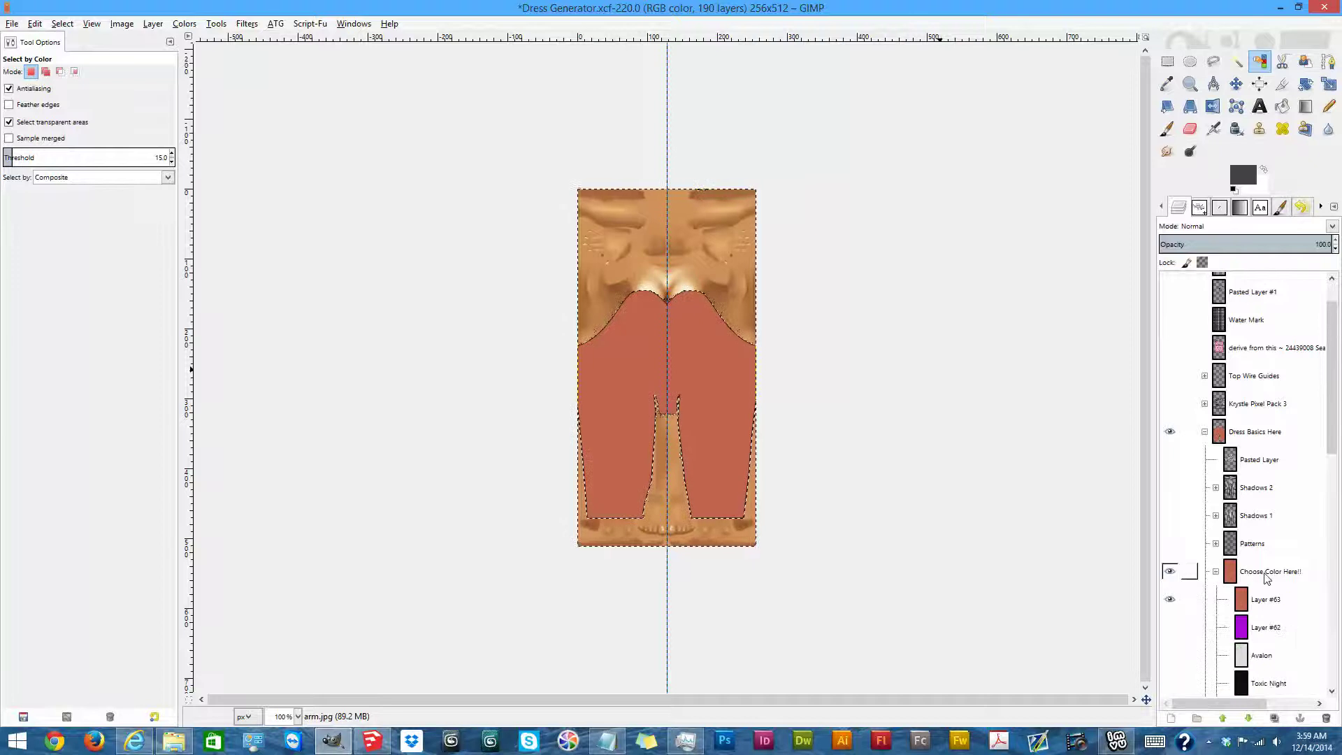
left_click(1168, 63)
scroll(1186, 510, "down", 10)
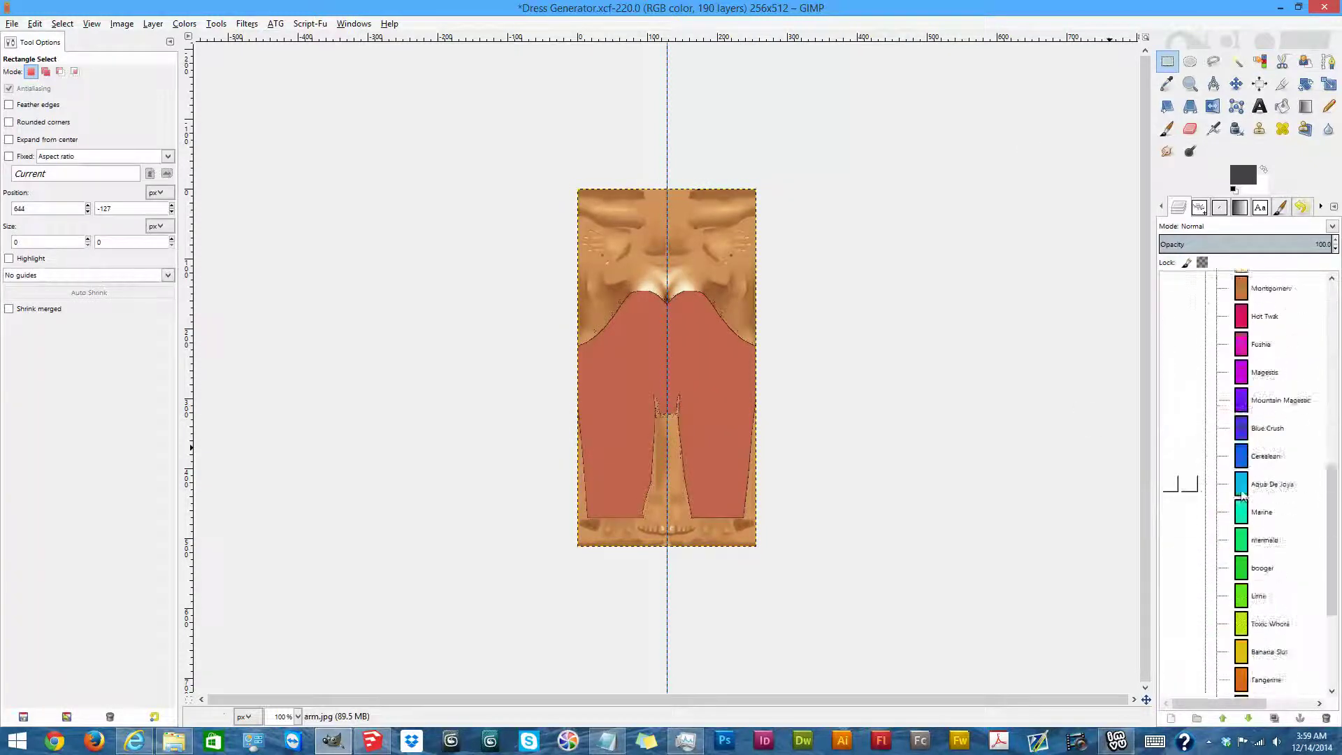
scroll(1242, 495, "down", 3)
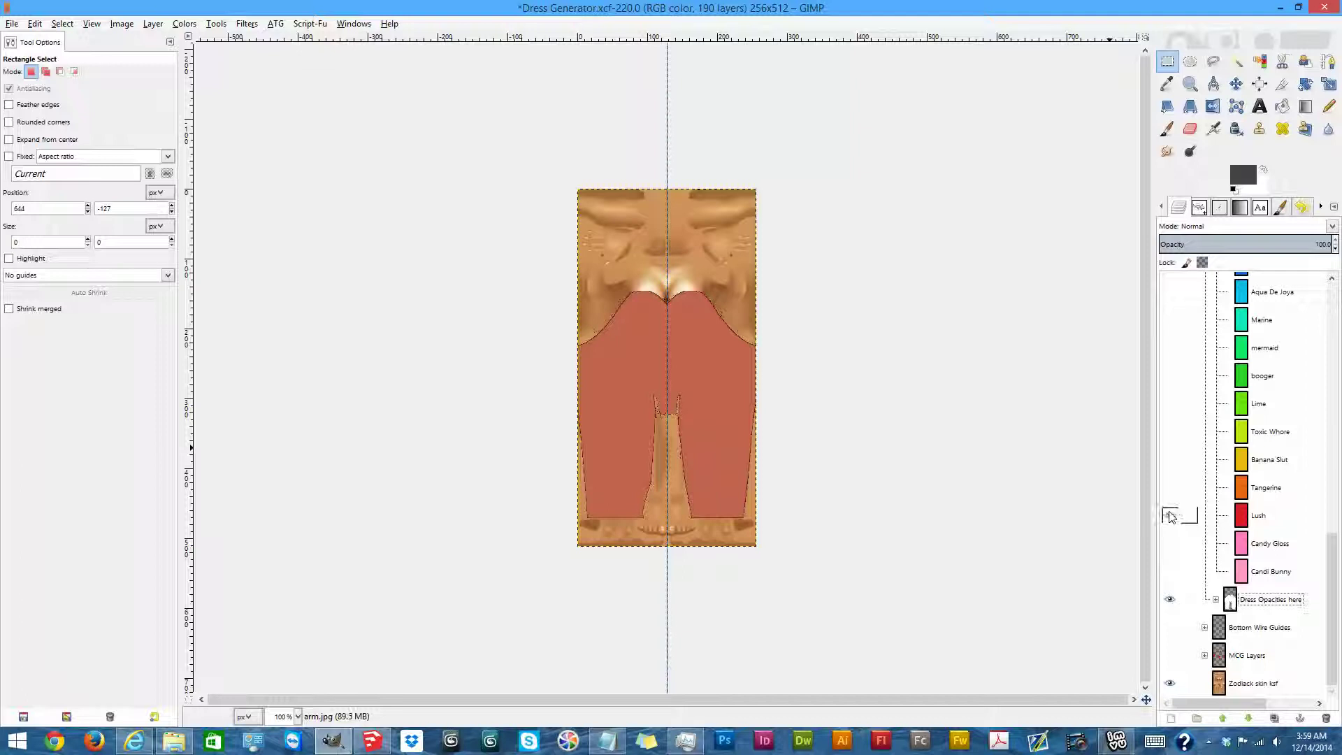
left_click(1173, 515)
scroll(1173, 515, "up", 10)
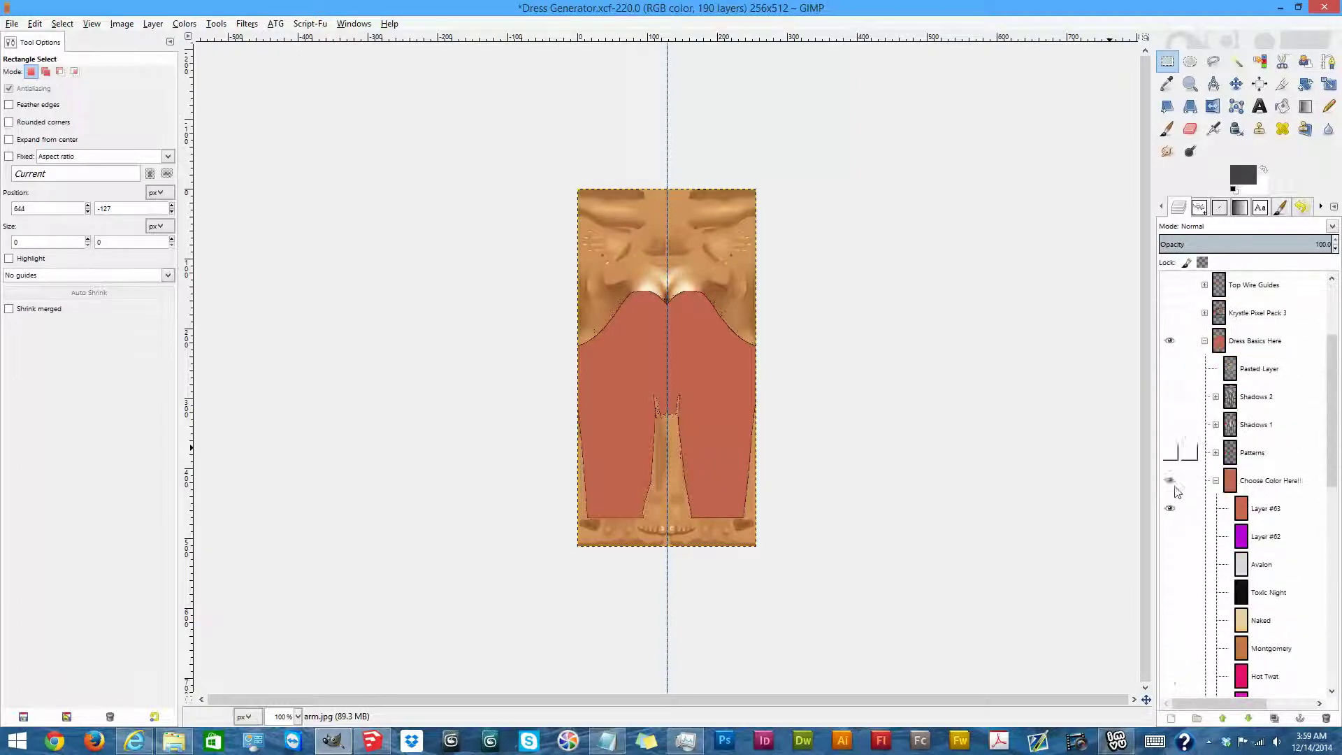
scroll(1174, 514, "down", 10)
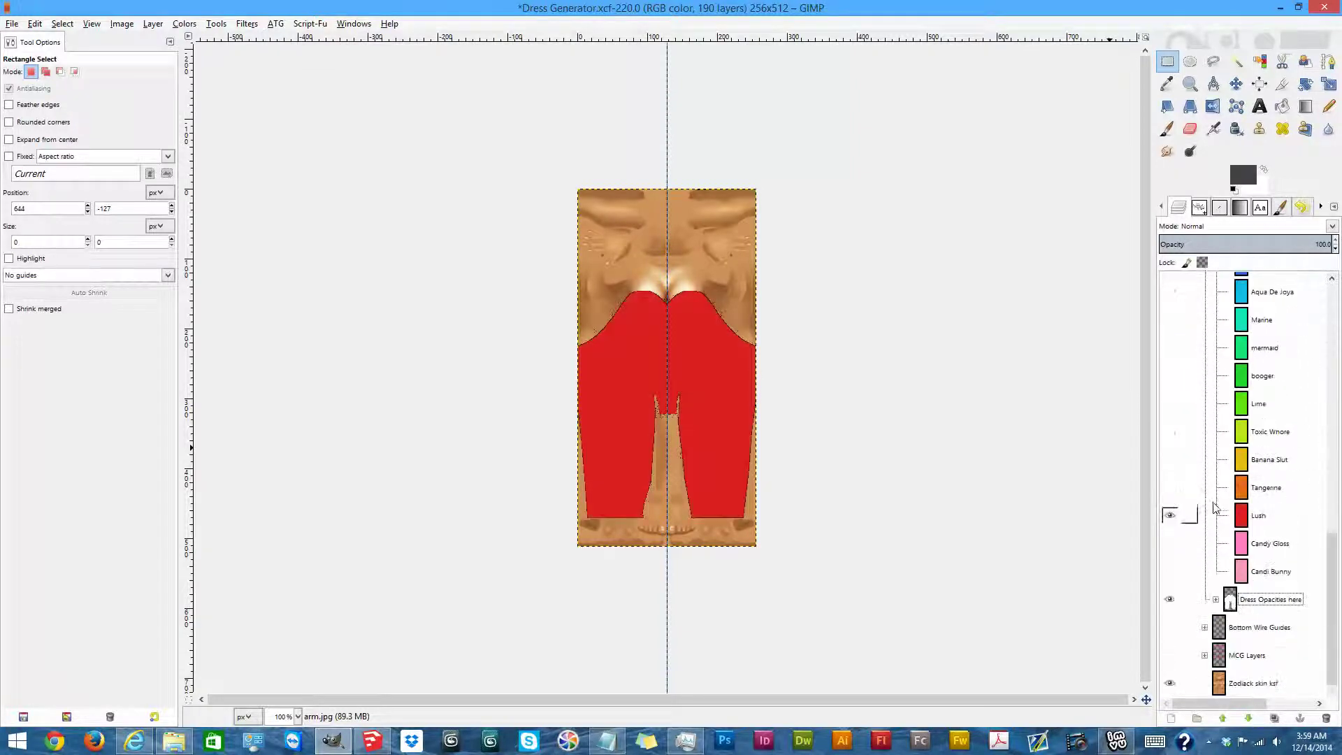
left_click(1173, 516)
Preview the Tangerine, yellow-green, booger green and hot pink color layers one at a time, hiding each again.
left_click(1173, 488)
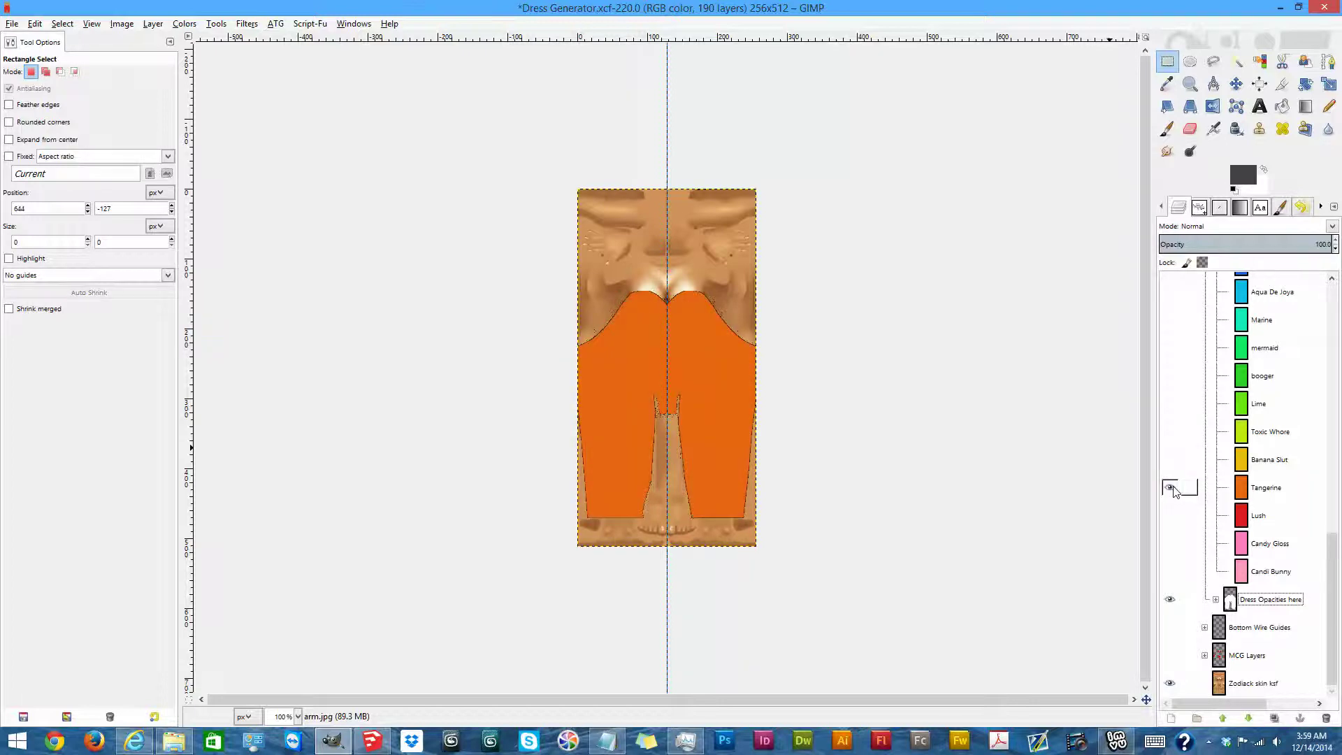
left_click(1173, 488)
left_click(1171, 432)
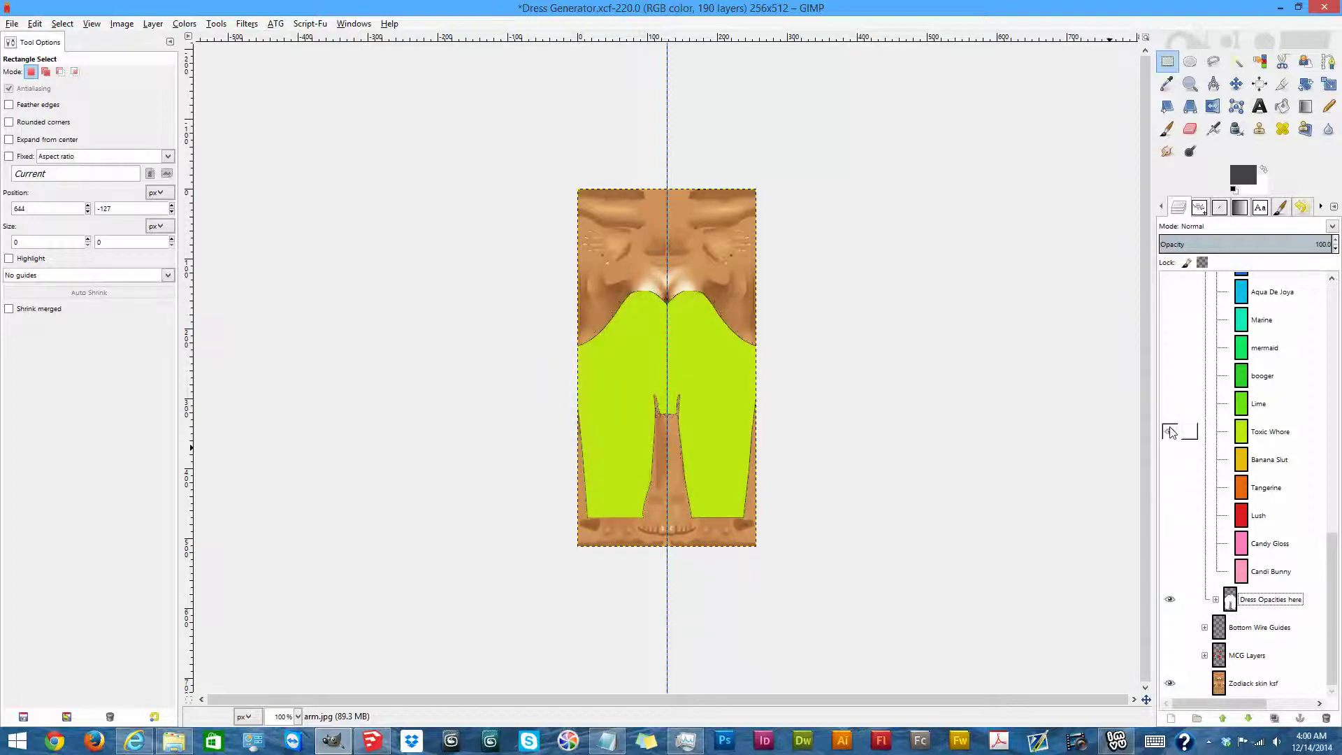
left_click(1171, 432)
left_click(1171, 376)
left_click(1171, 377)
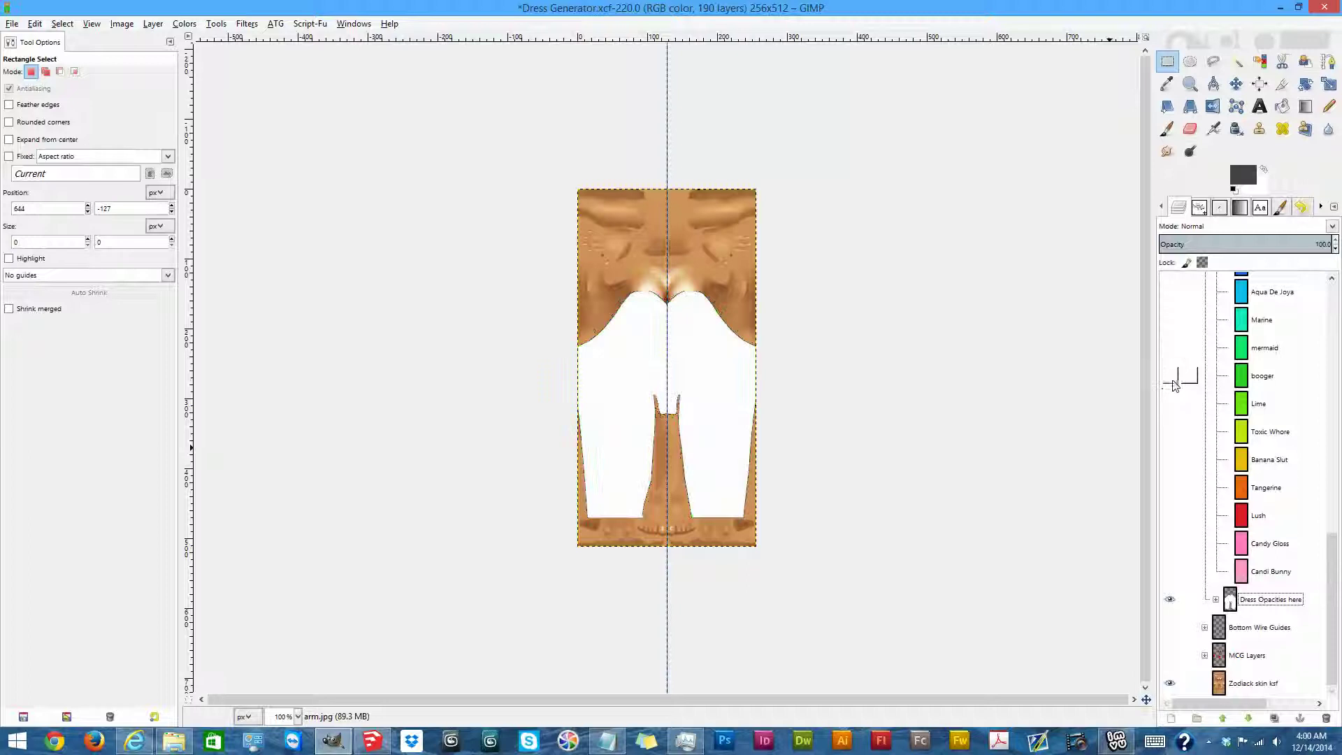
scroll(1178, 381, "up", 4)
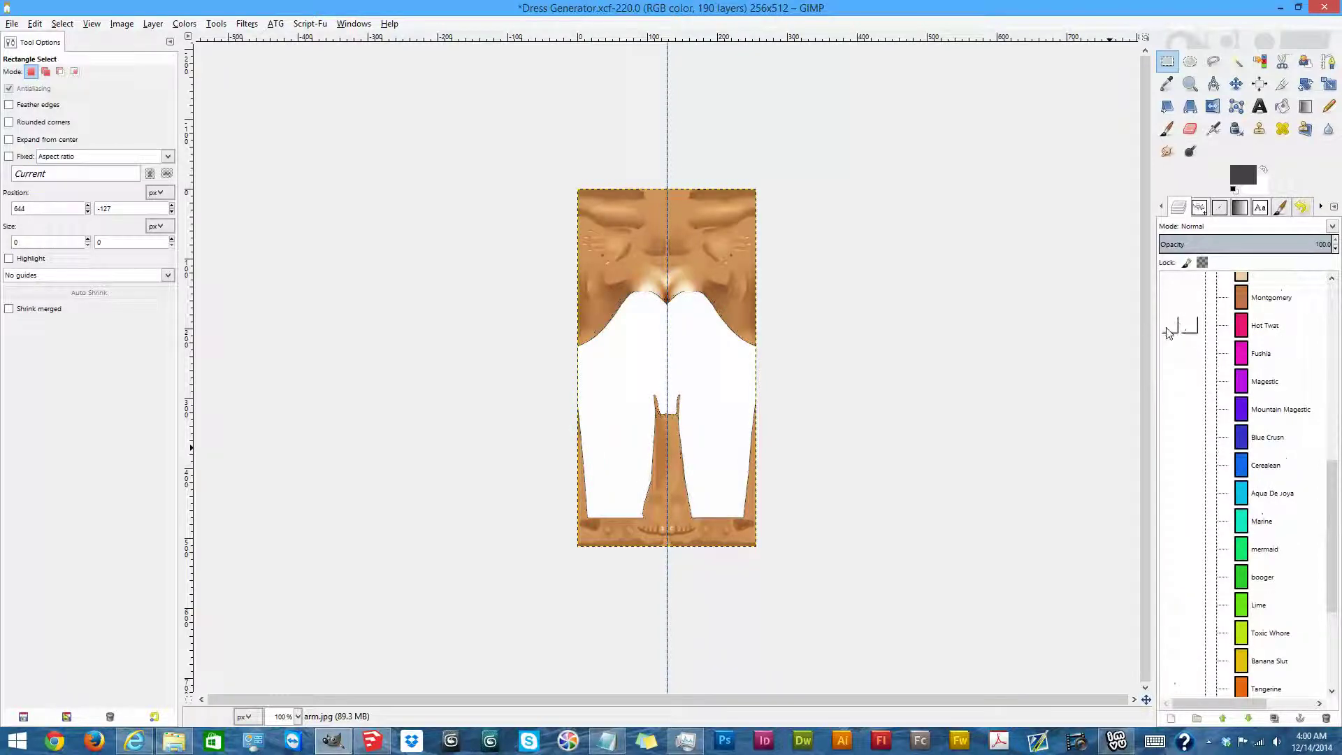
left_click(1172, 326)
left_click(1172, 326)
Show the Avalon color layer with the Shadows 1 and Shadows 2 groups, and lower the Shadows 2 opacity to about 45.
scroll(1182, 364, "up", 6)
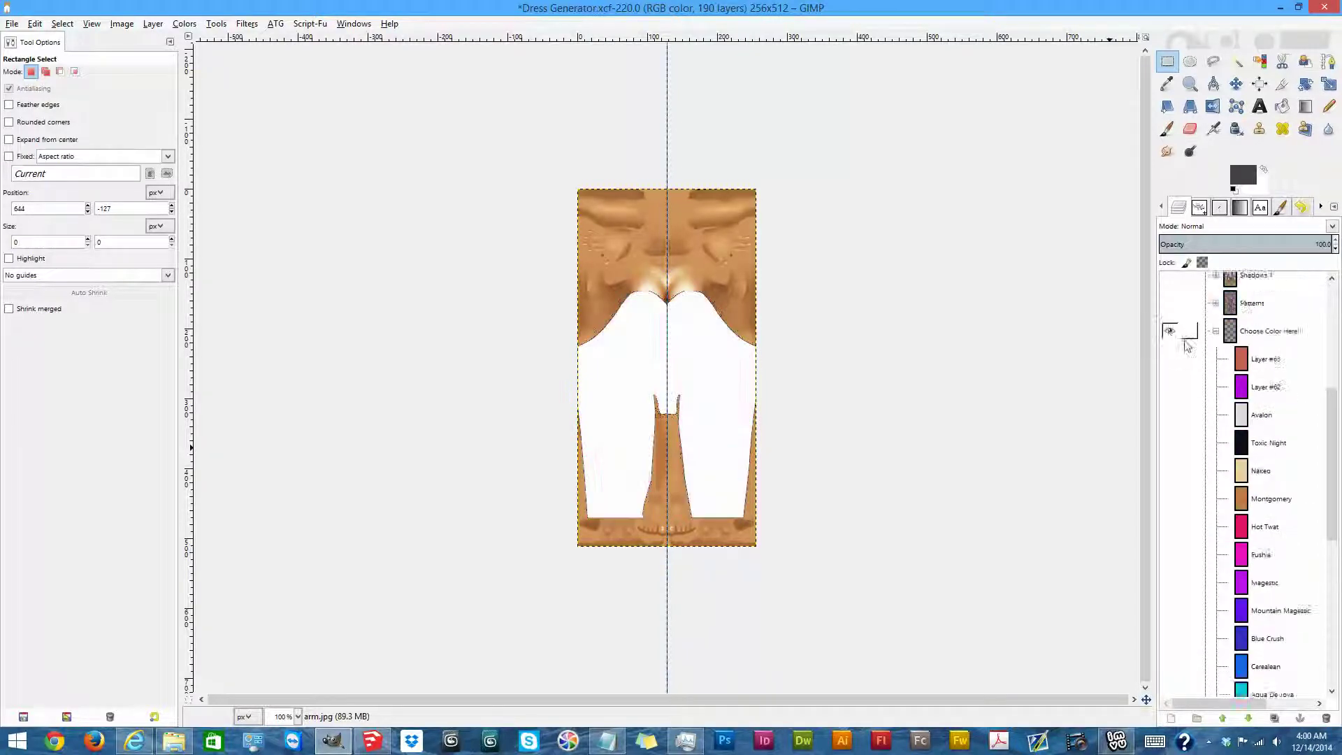
left_click(1171, 516)
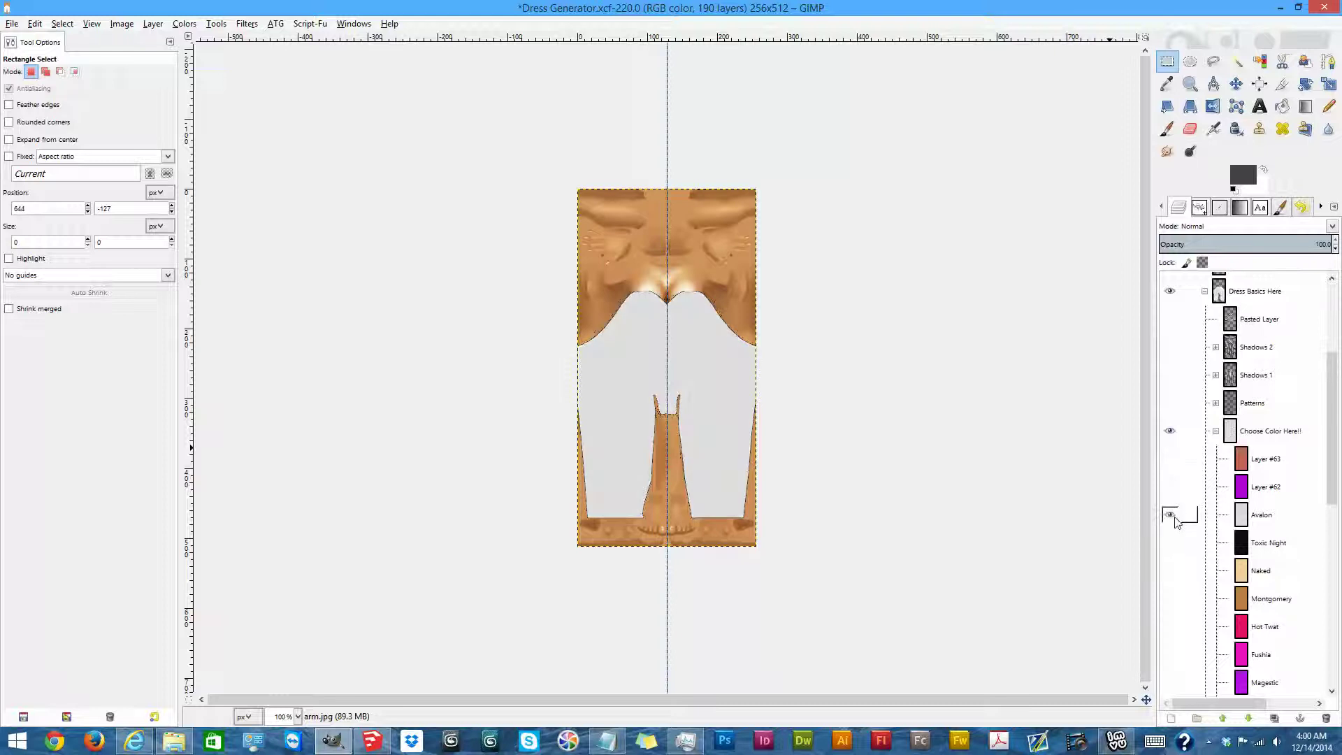
left_click(1171, 375)
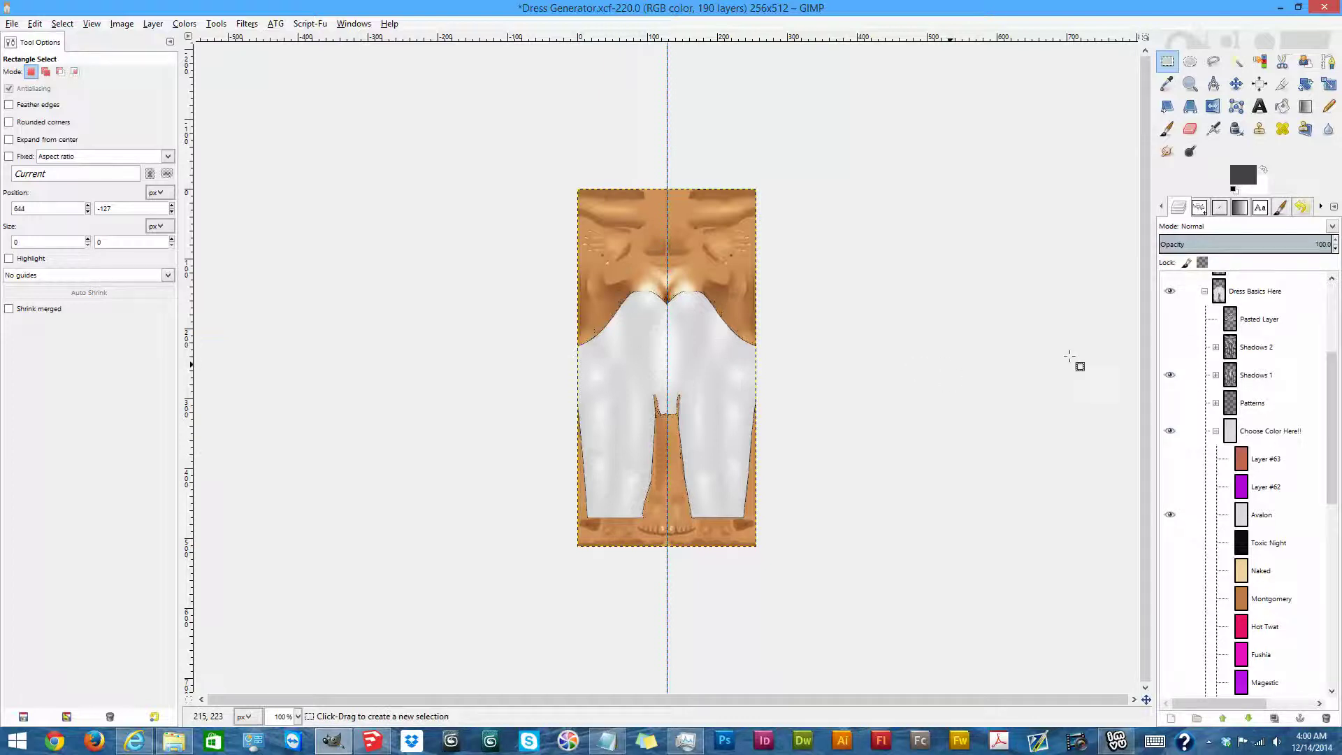
left_click(1171, 347)
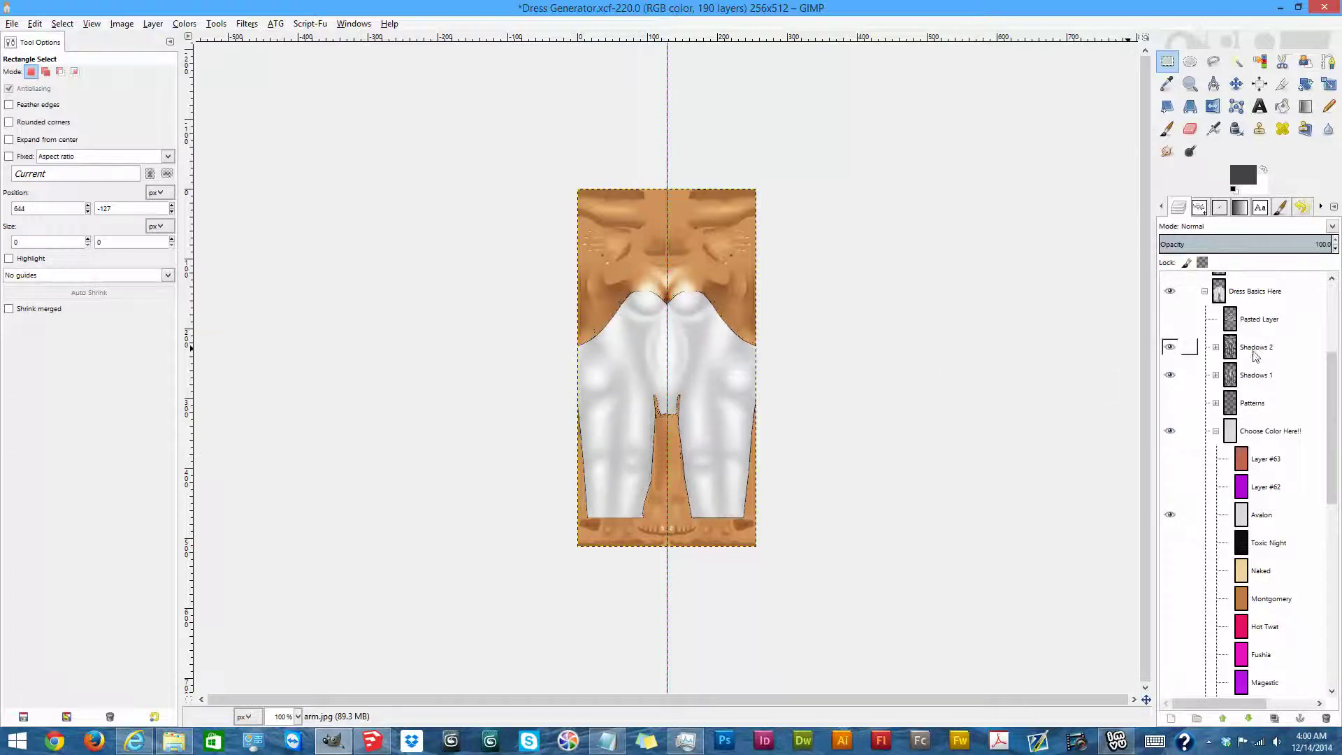
left_click(1255, 349)
left_click_drag(1305, 244, 1235, 255)
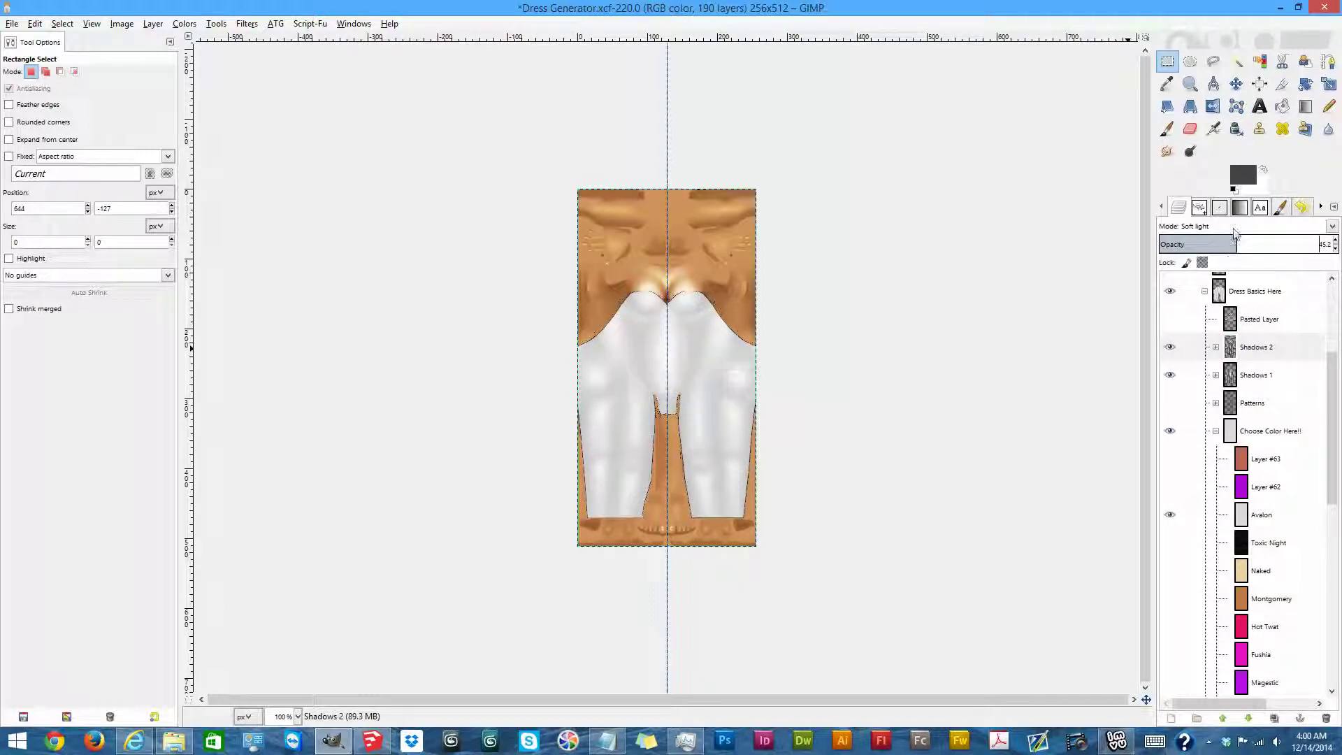
Try Grain merge blending on the Shadows 2 group, and return it to Soft light.
left_click(1200, 227)
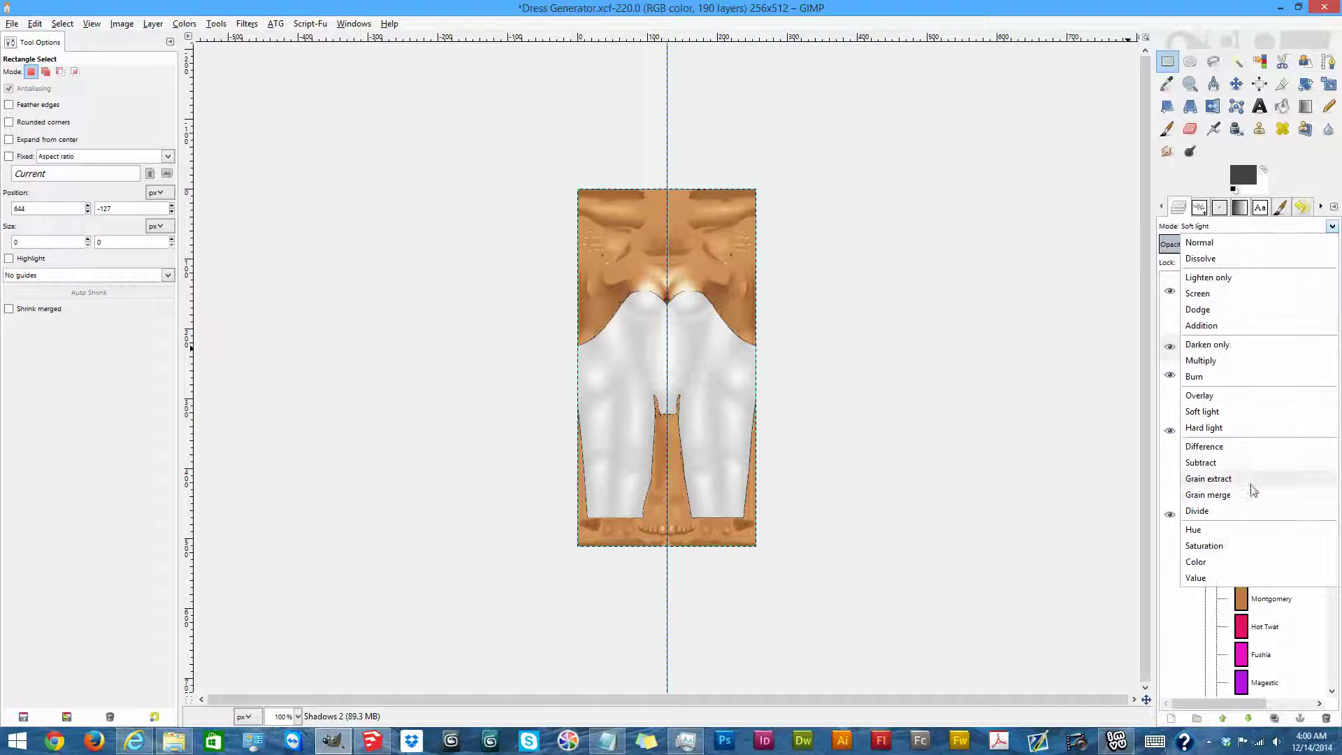
left_click(1253, 495)
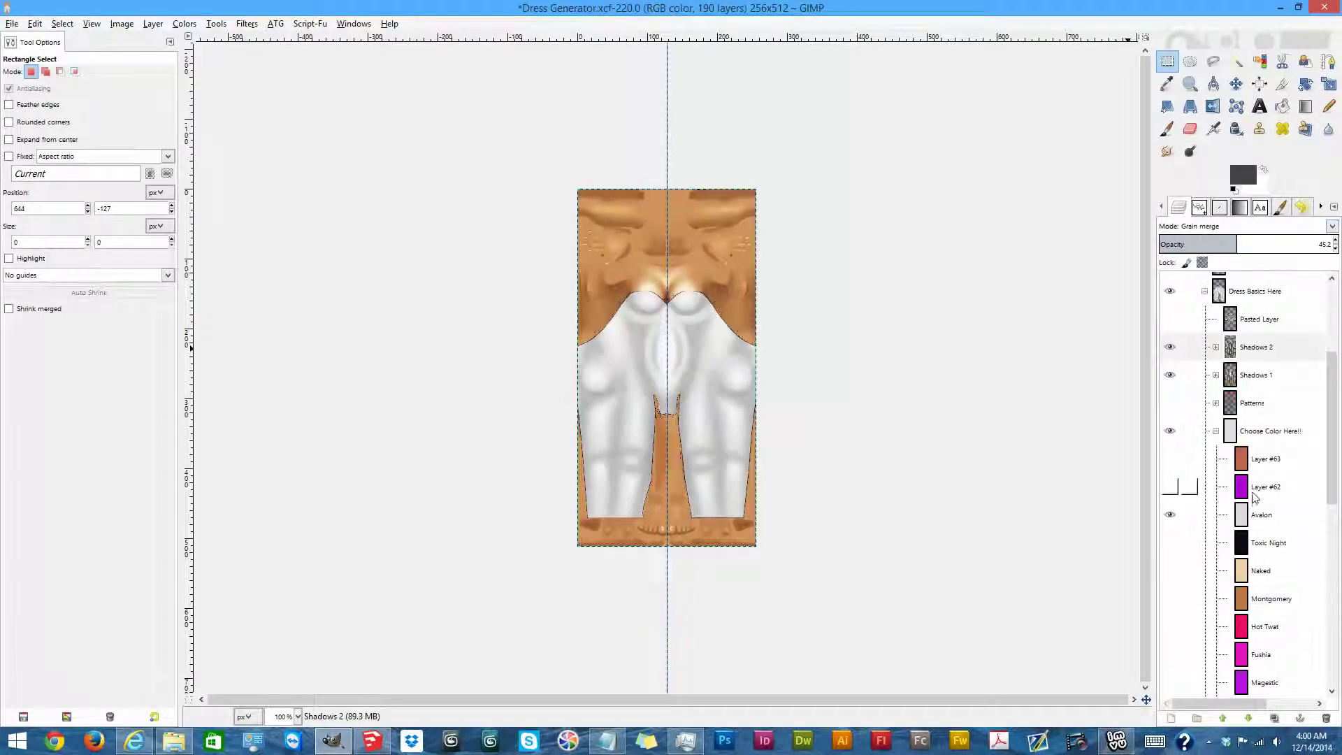
left_click(1208, 231)
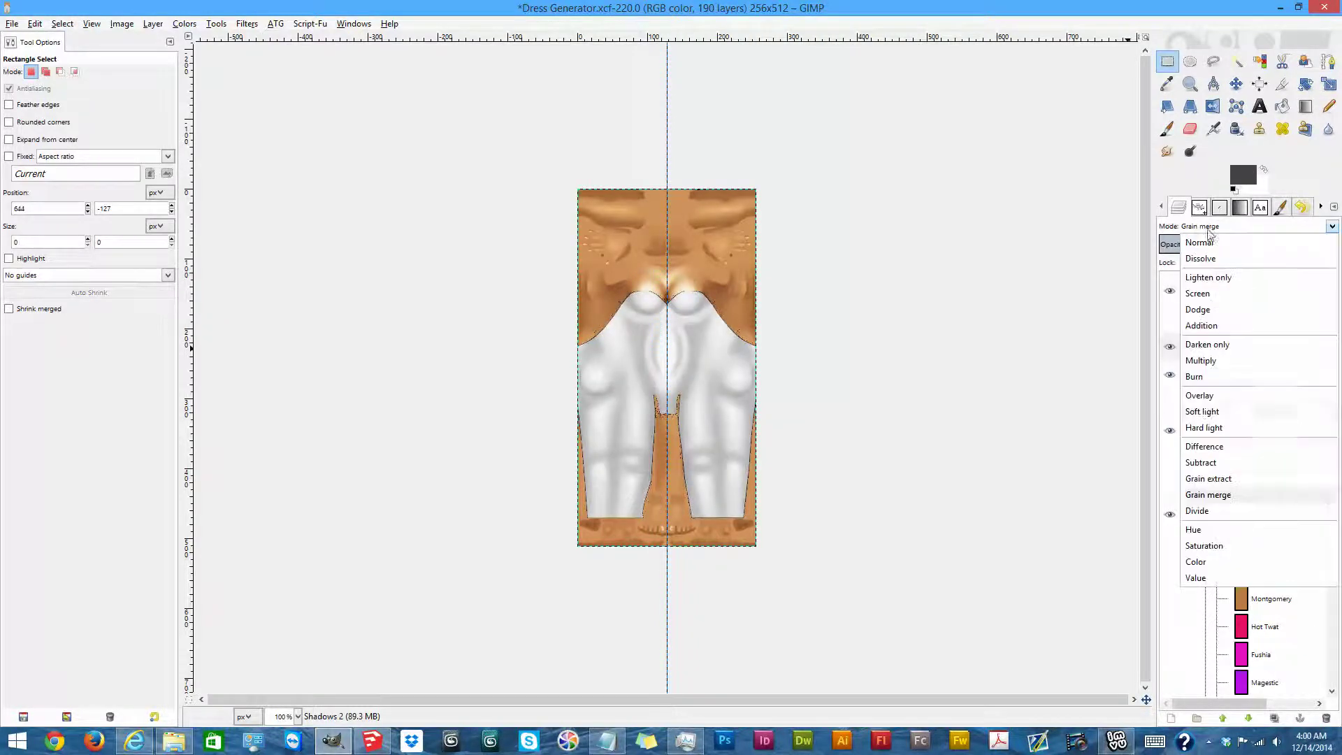
left_click(1204, 423)
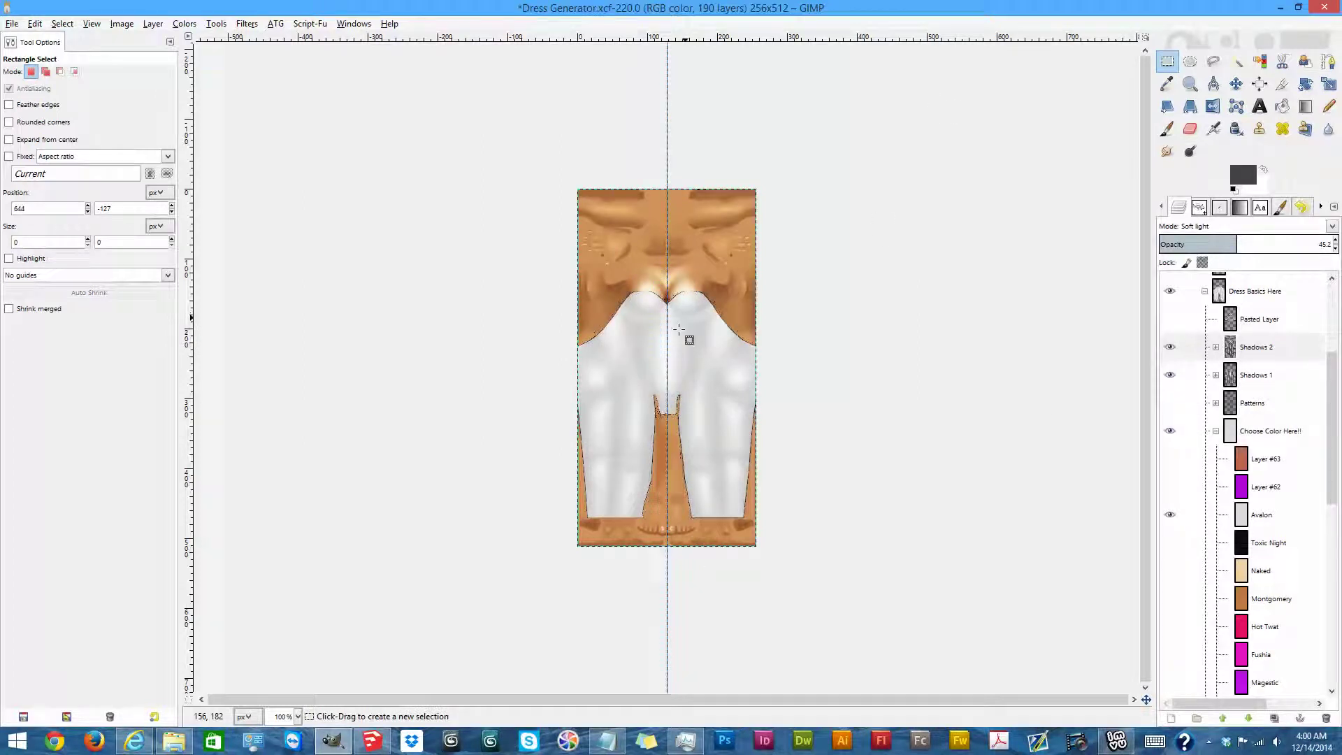
Expand the Pixel Pack 3 group and copy its Corset String Add-On layer into the image as a new visible layer.
scroll(1256, 372, "up", 3)
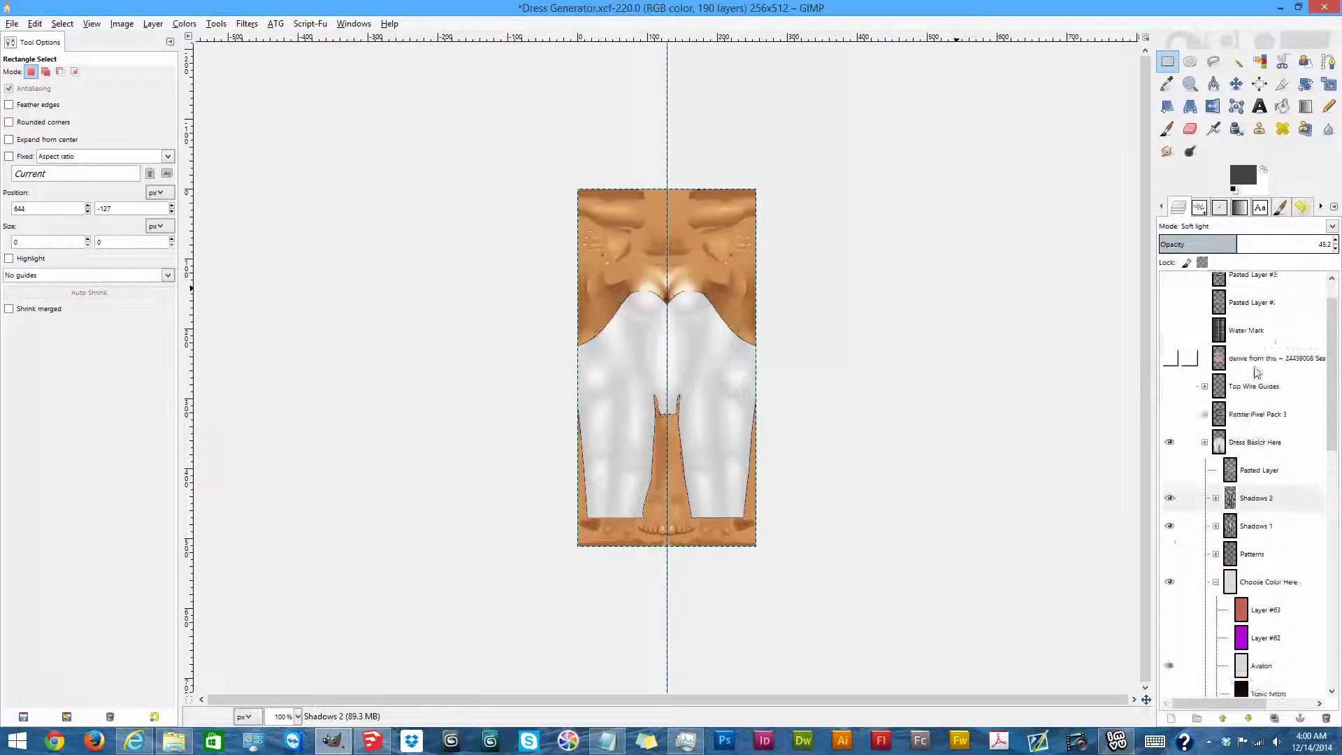
scroll(1257, 372, "up", 1)
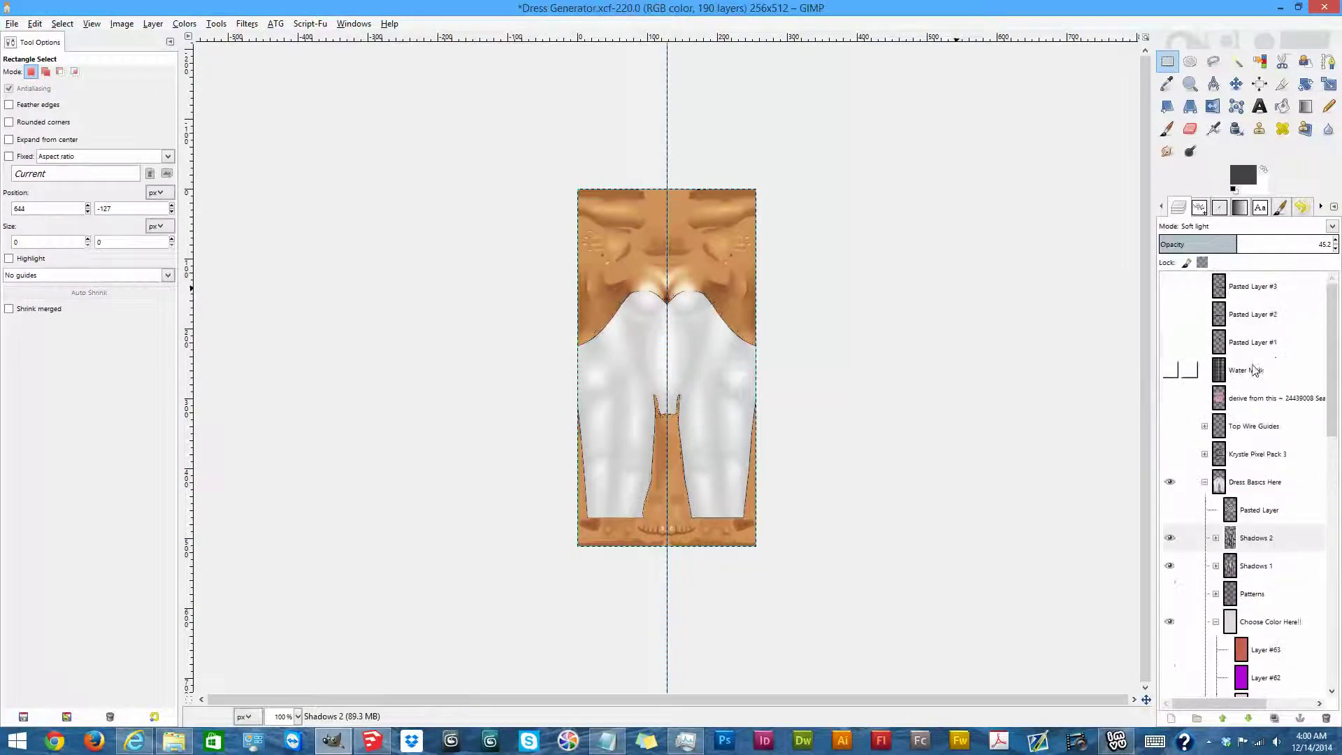
left_click(1204, 455)
scroll(1273, 498, "down", 8)
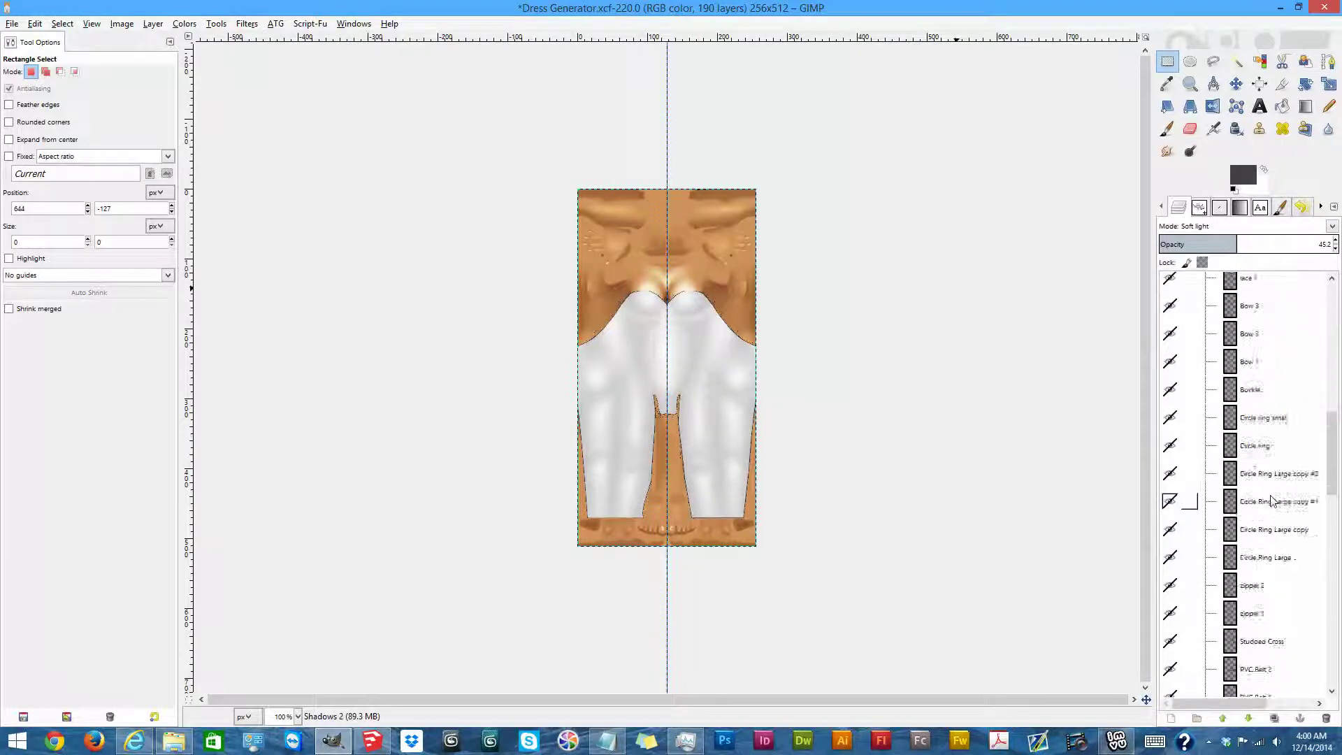
scroll(1273, 500, "down", 4)
left_click(1264, 476)
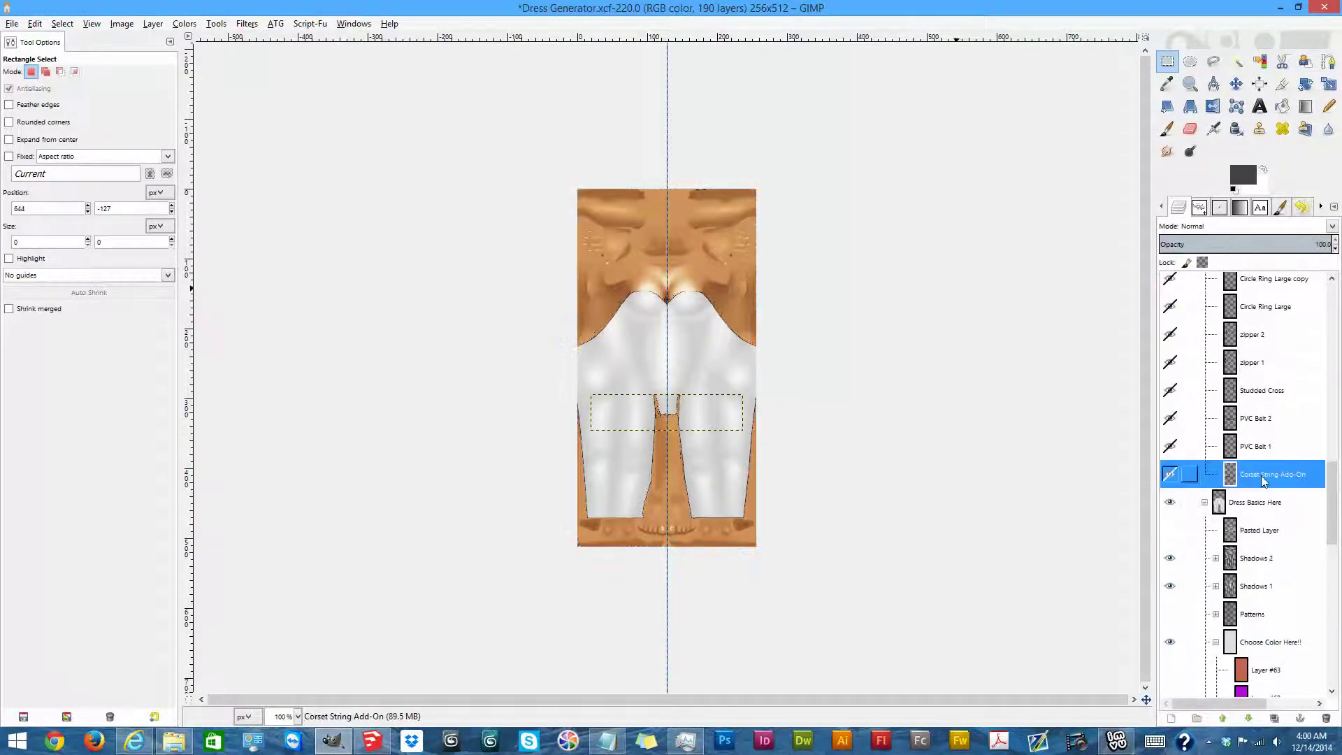
key("ctrl+c")
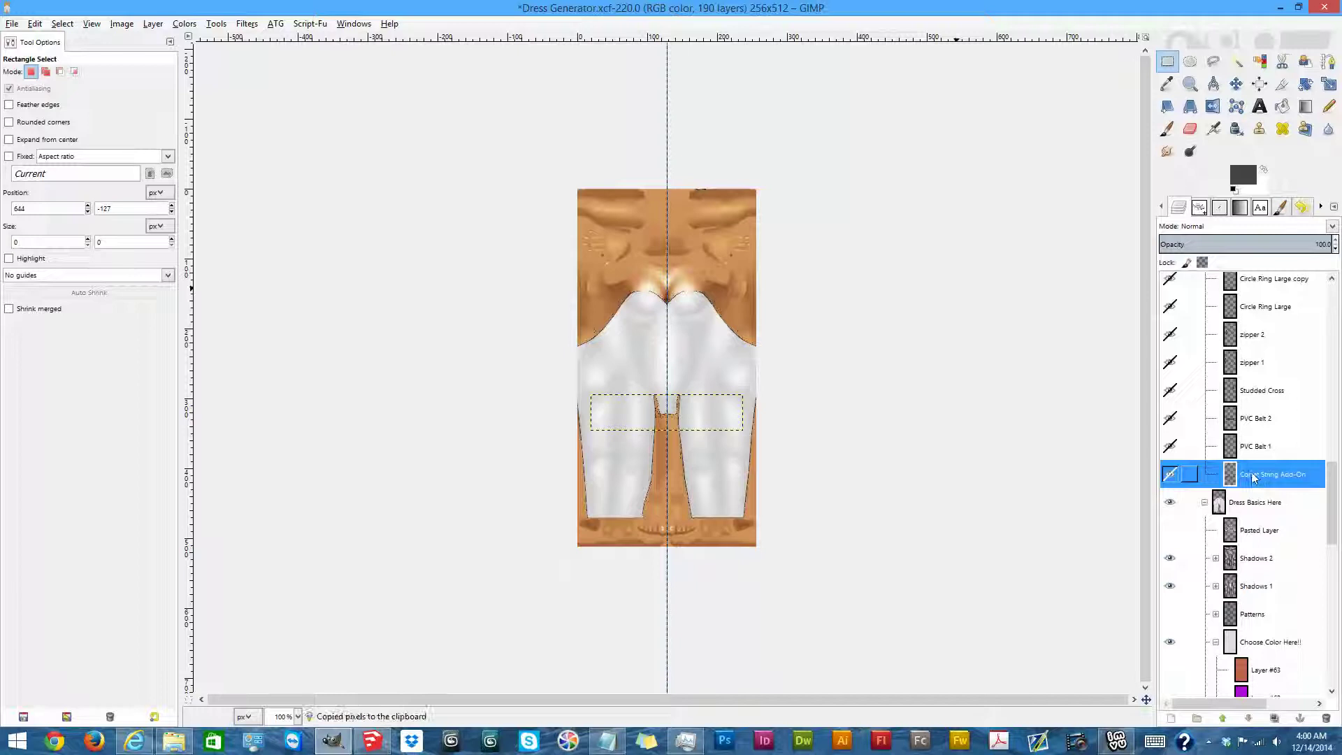
key("ctrl+v")
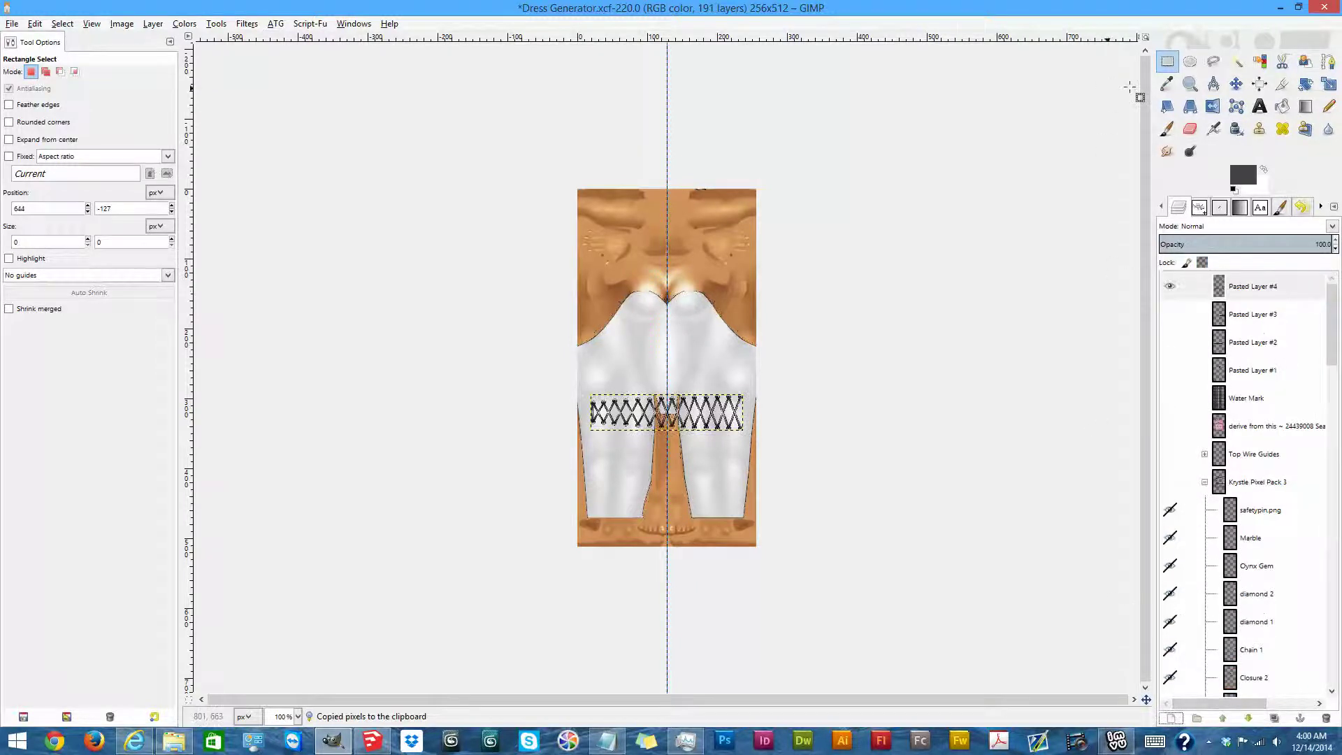
Rotate the pasted corset lacing by -90 degrees so it runs vertically.
left_click(1236, 83)
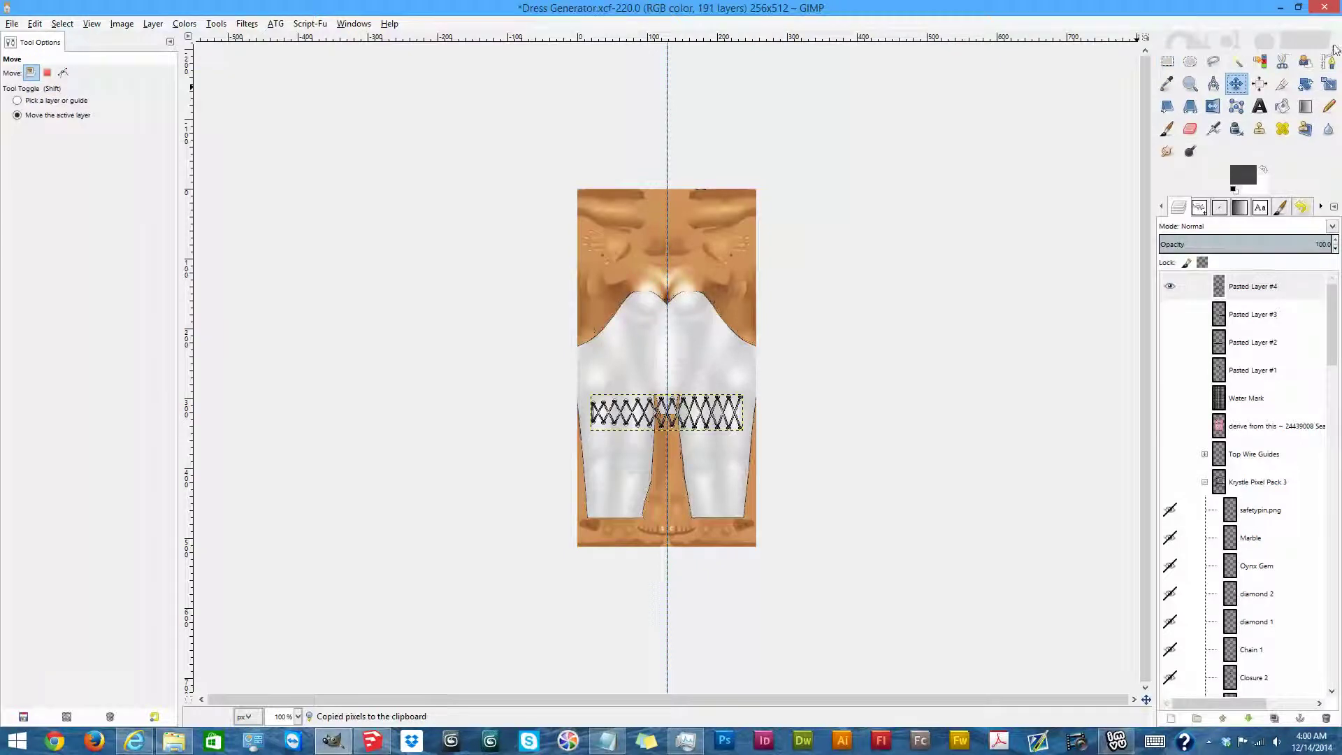
left_click(1305, 84)
left_click_drag(686, 406, 675, 320)
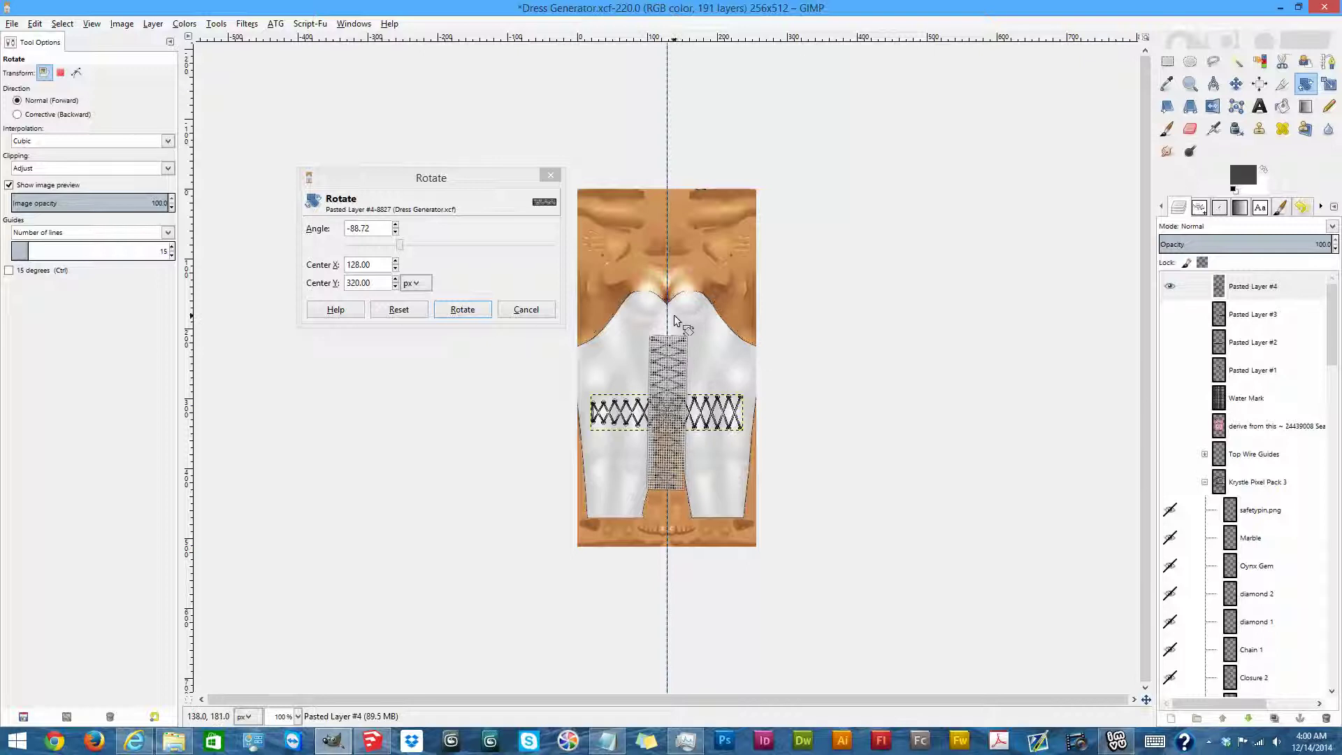
left_click(318, 229)
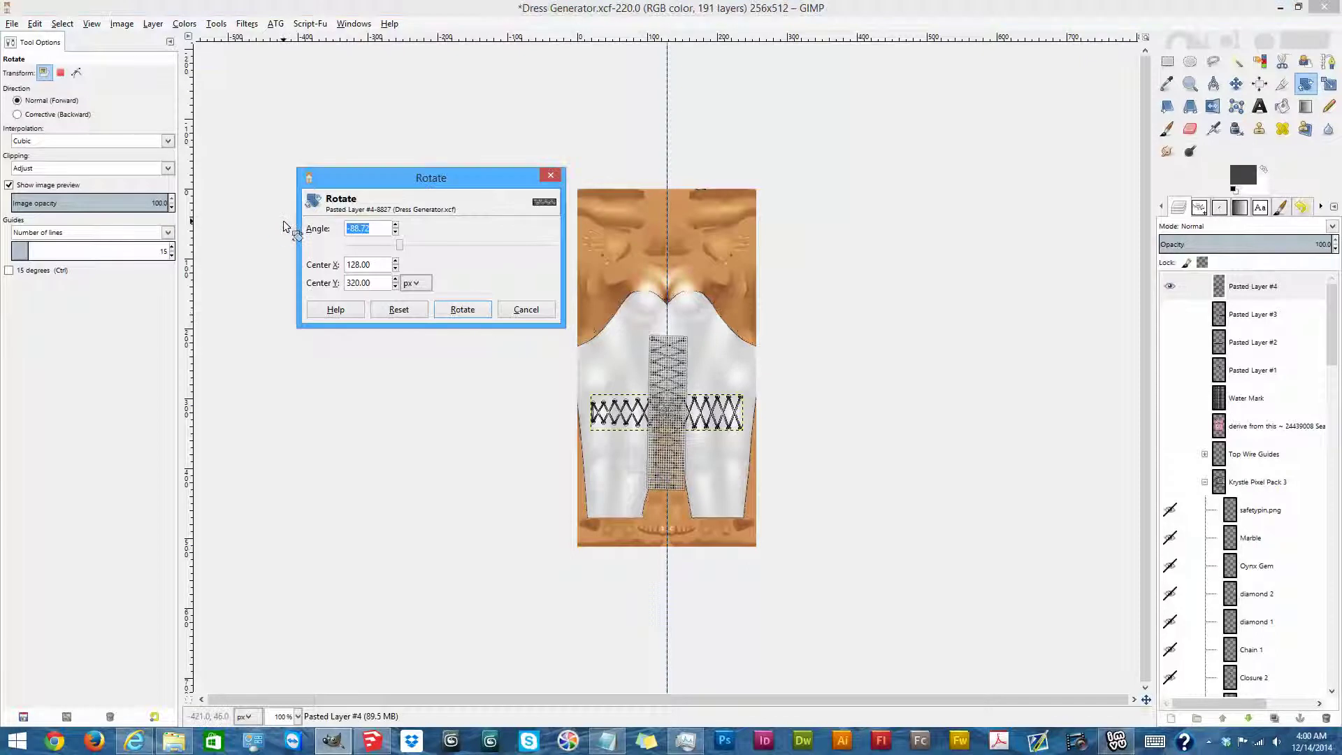
type("-90")
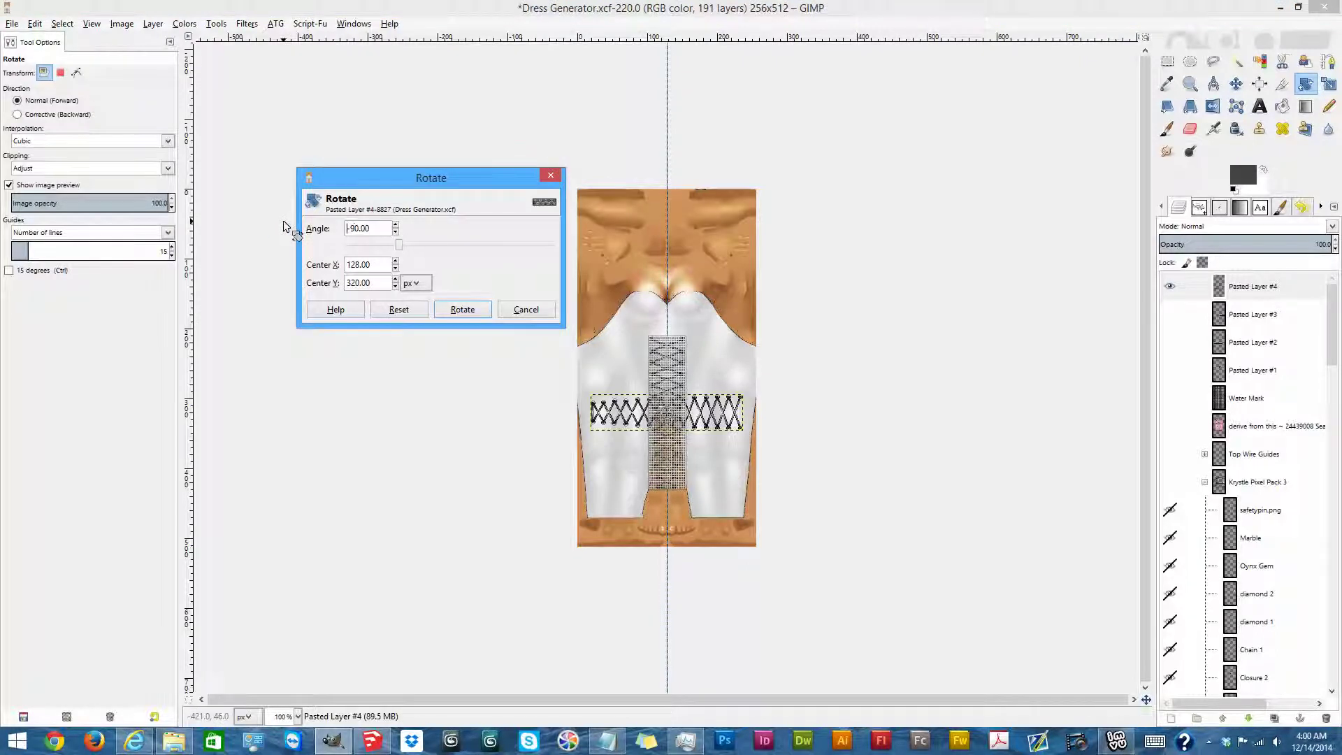
left_click(463, 309)
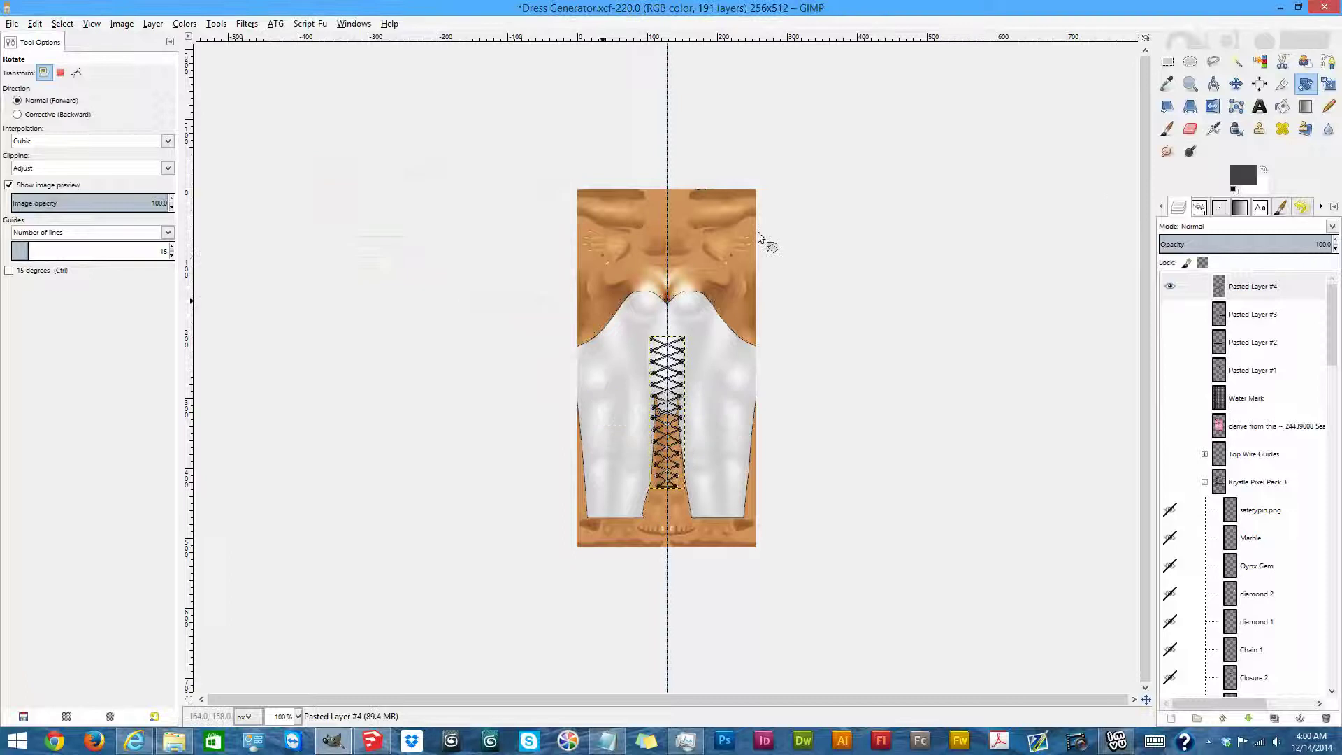
Move the vertical lacing up along the centre guide to the garment's neckline.
left_click(1236, 84)
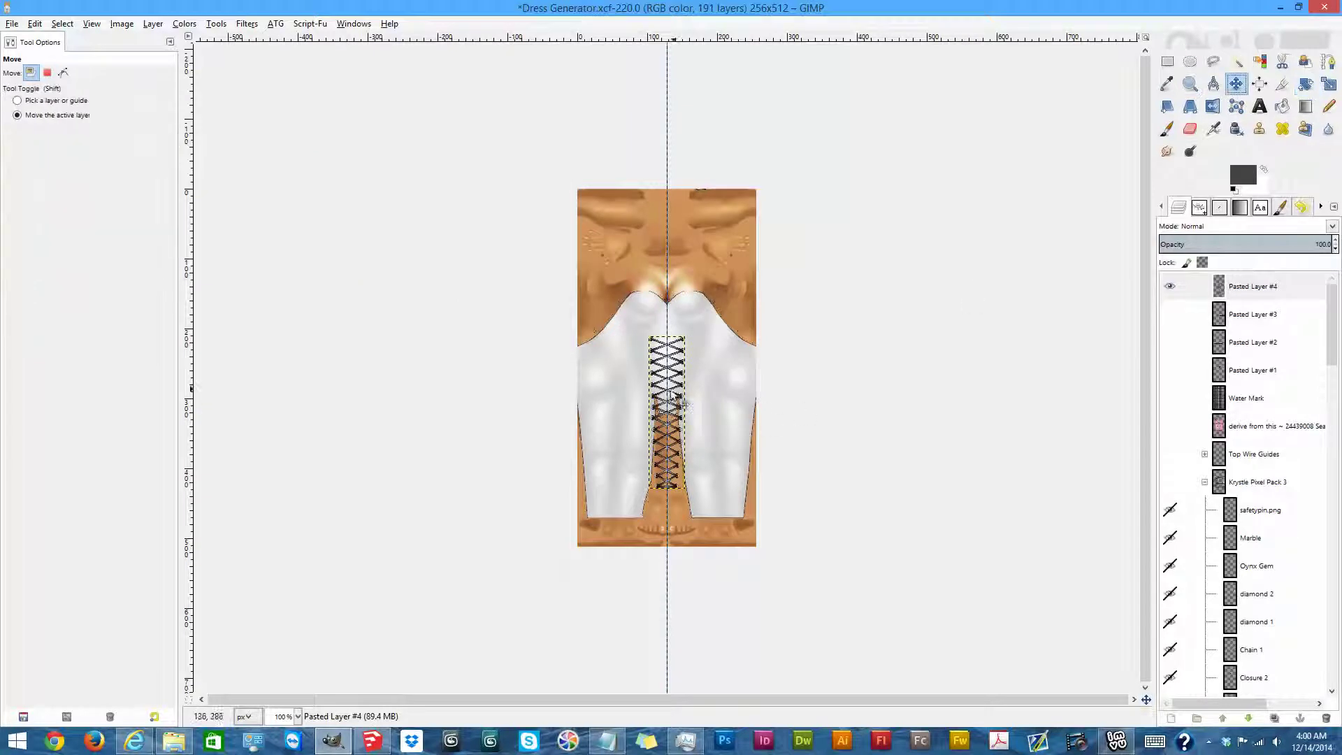
left_click_drag(670, 402, 665, 353)
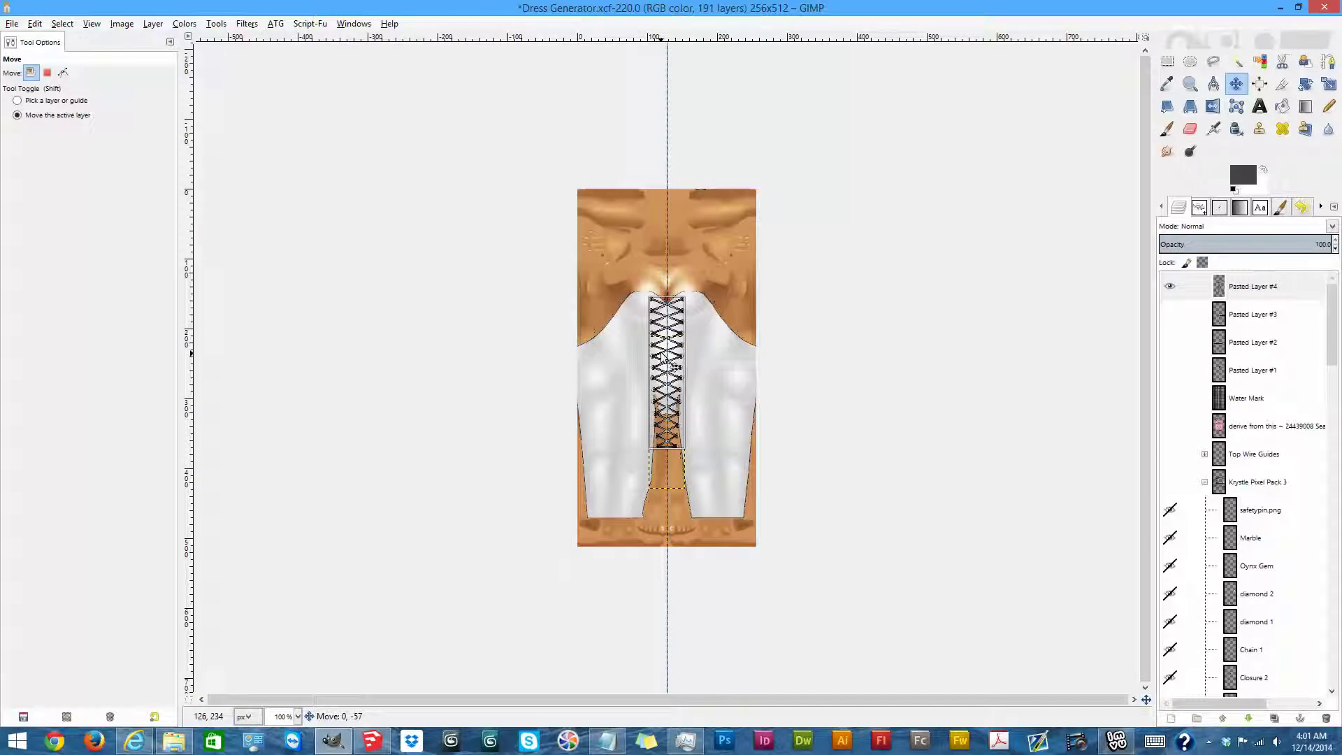
left_click_drag(663, 357, 663, 357)
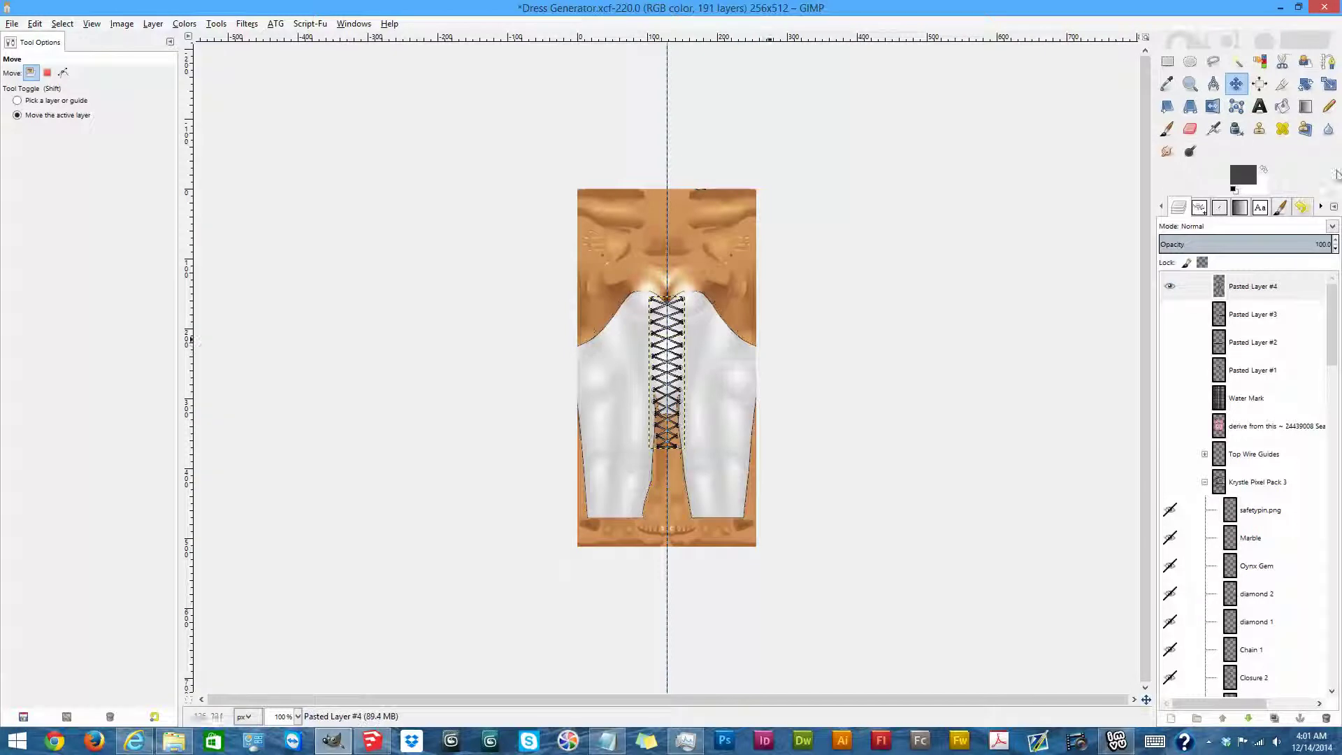
Scale the lacing down proportionally to fit the garment's centre front, and recentre it on the vertical guide.
key("shift+s")
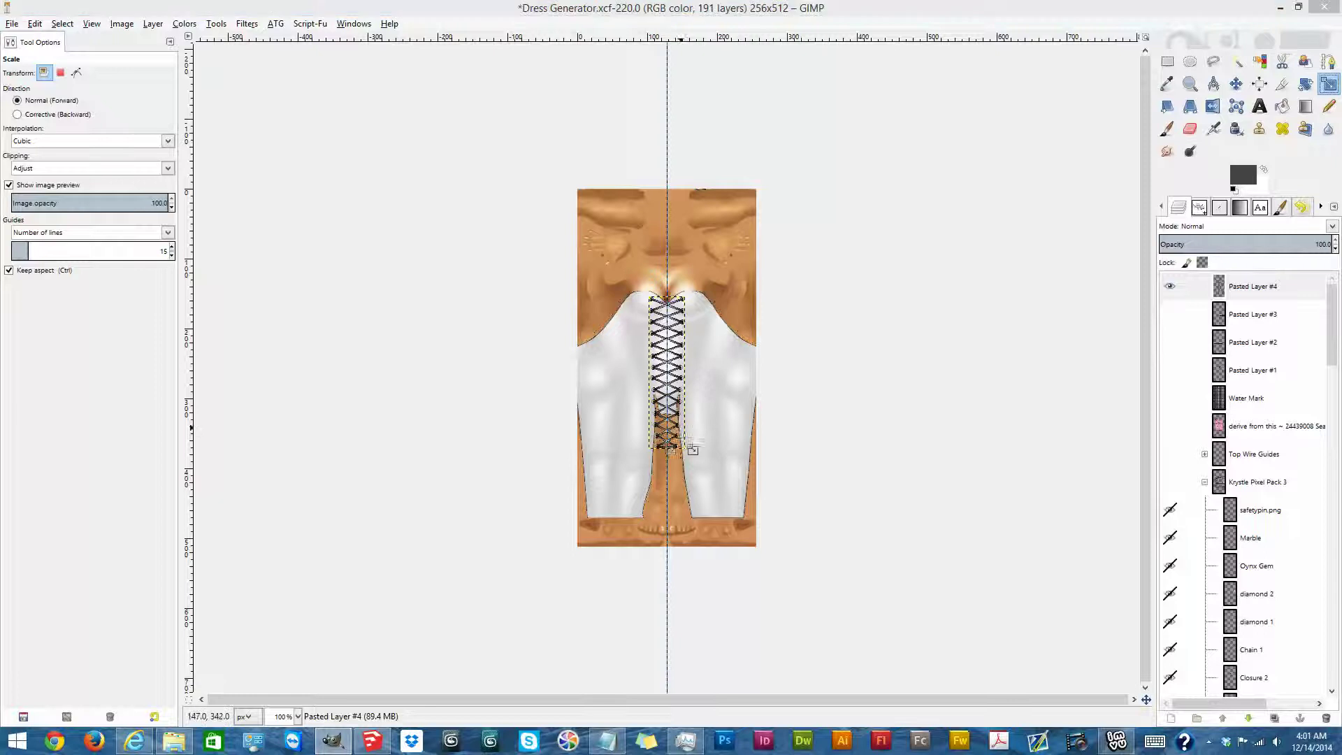
left_click(688, 438)
left_click_drag(677, 422, 643, 419)
left_click(298, 558)
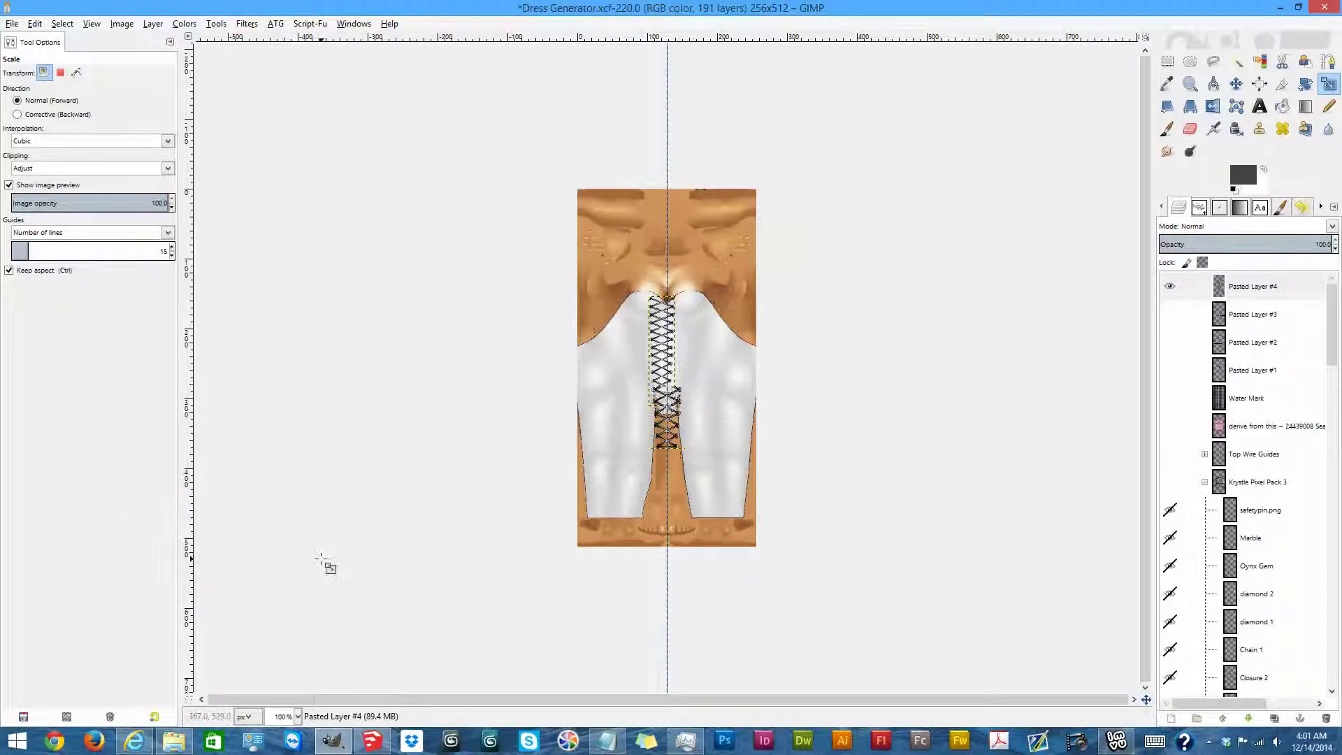
left_click(1236, 84)
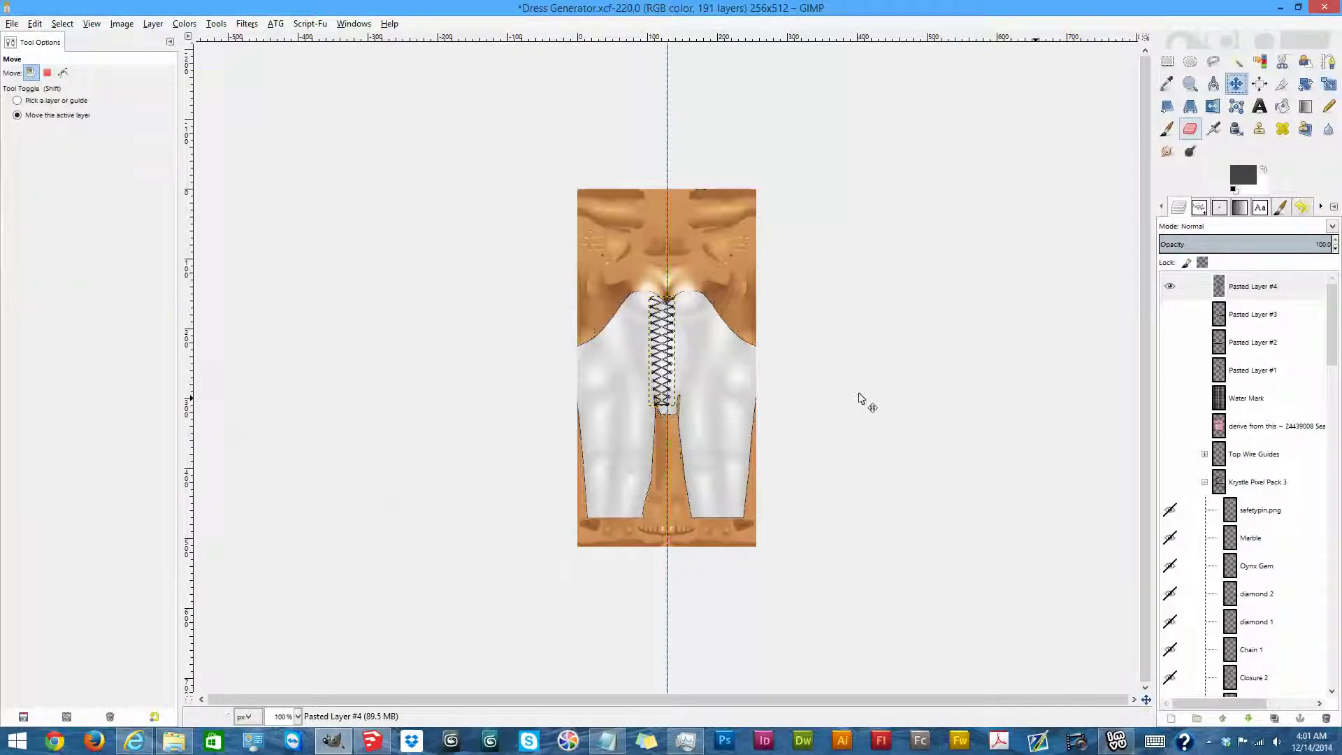
left_click_drag(677, 349, 684, 355)
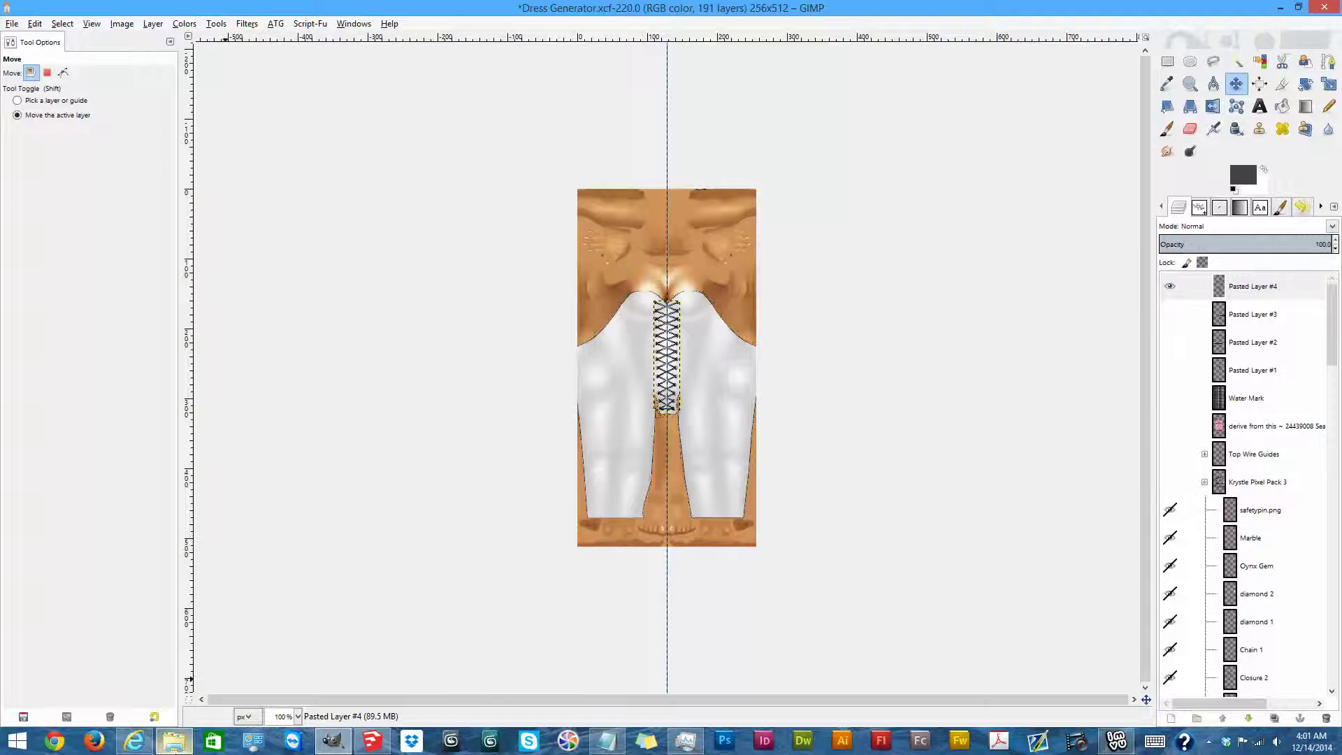
From File Explorer's Dev Depo (DIY) files for sale, add 00 PVC Instant 1.png from the PVC Instant V1 folder as the top layer.
left_click(173, 741)
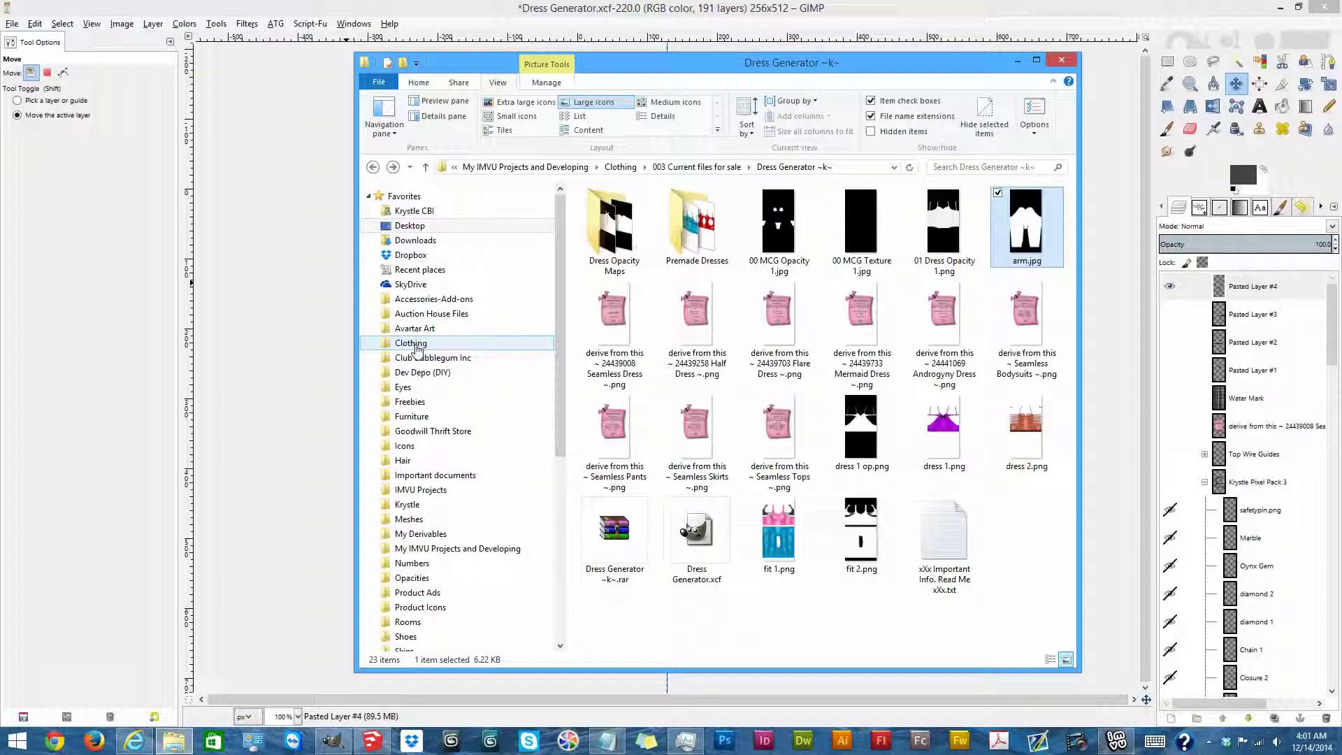
left_click(420, 372)
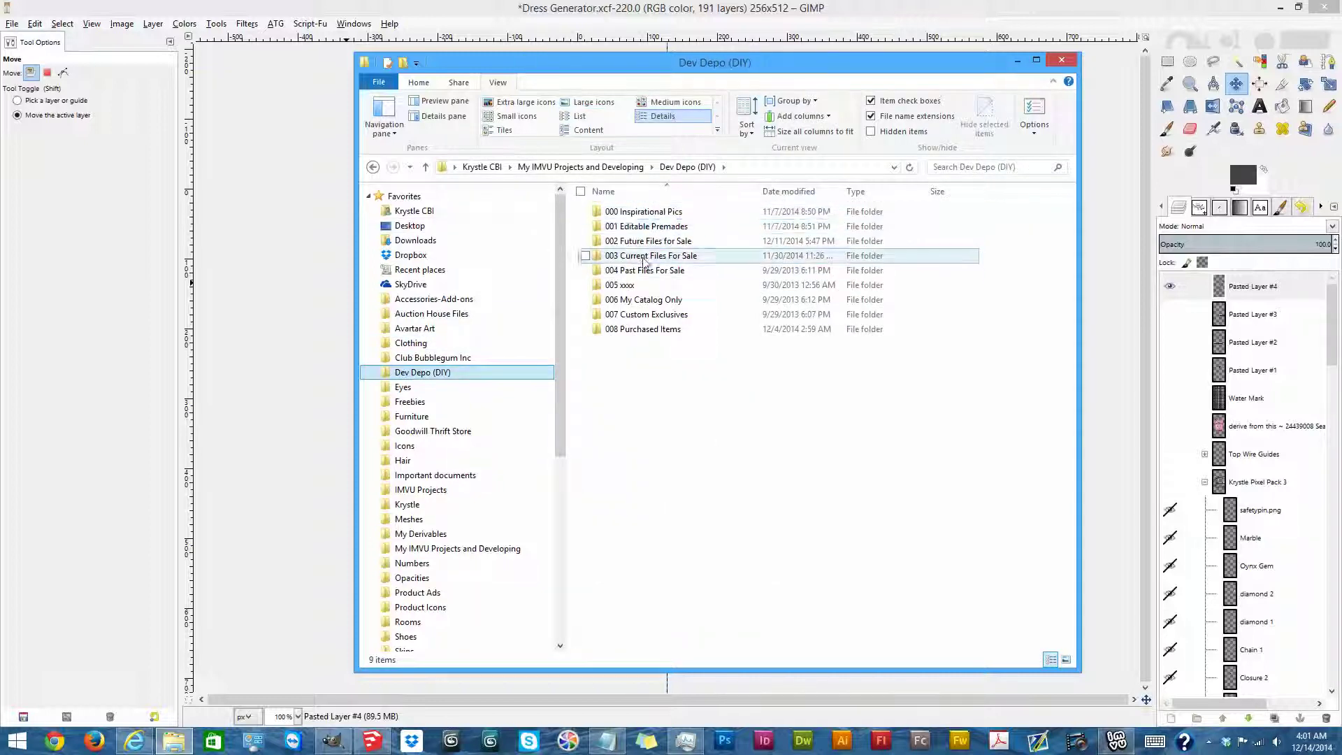
double_click(640, 255)
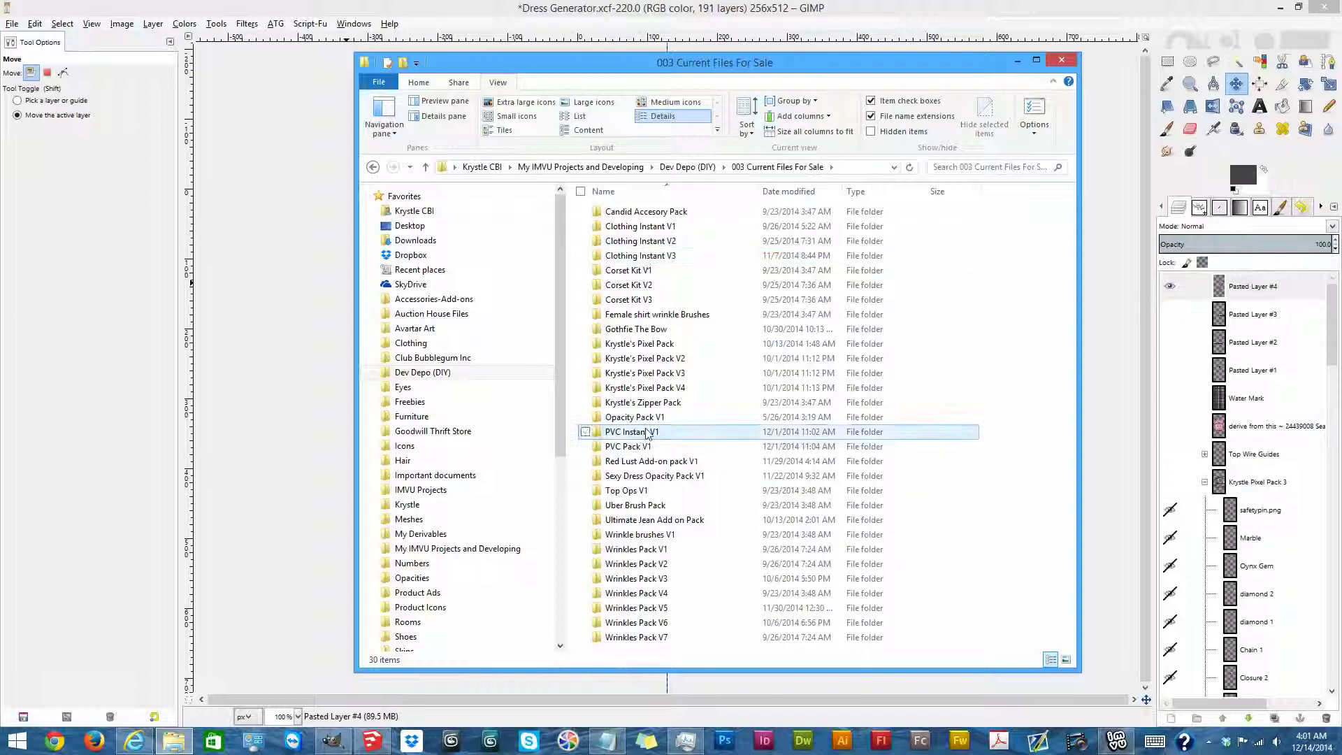
double_click(640, 431)
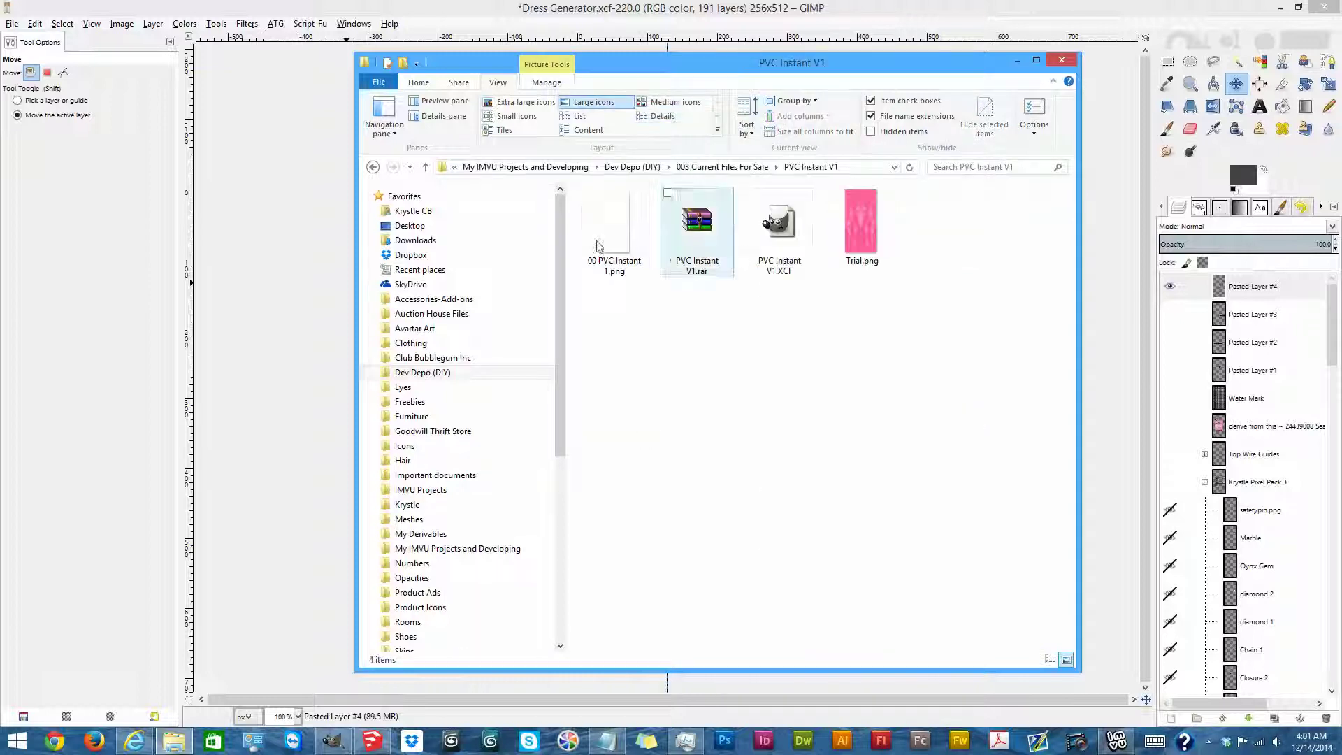
left_click_drag(614, 230, 1124, 350)
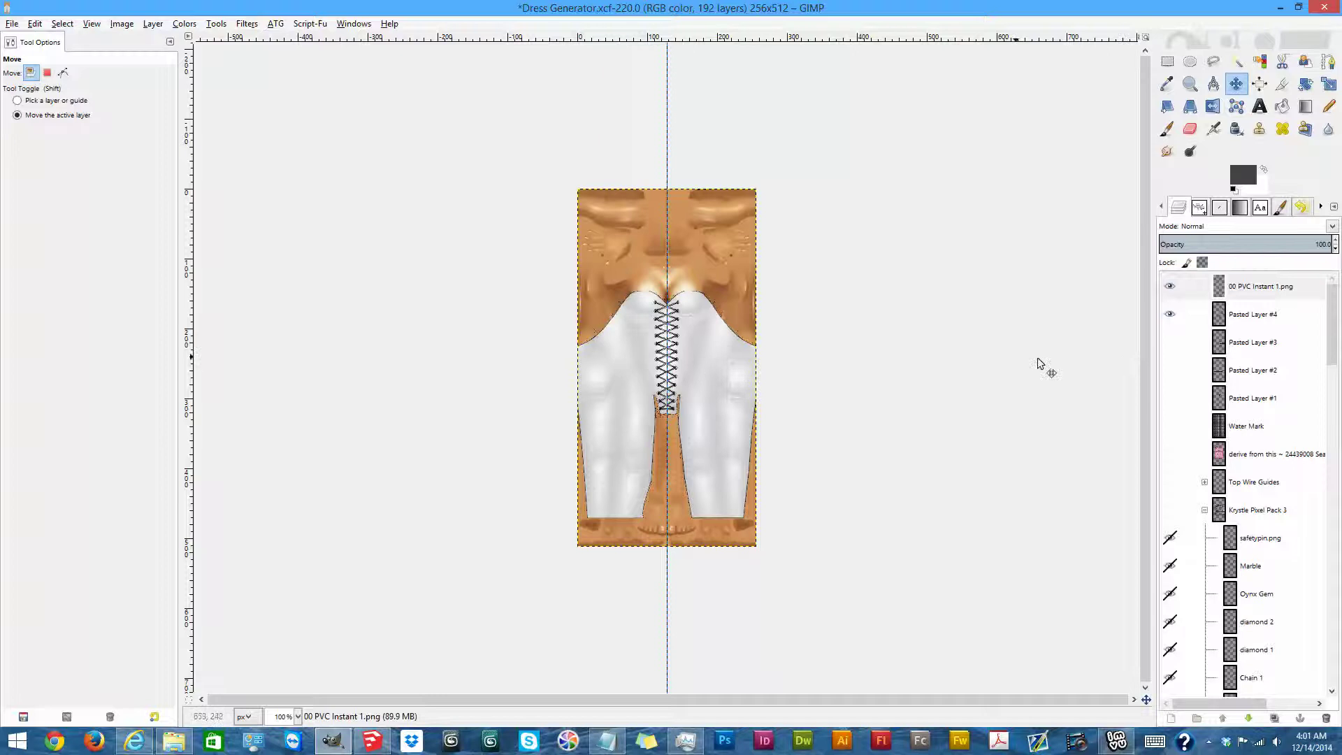
left_click(1172, 288)
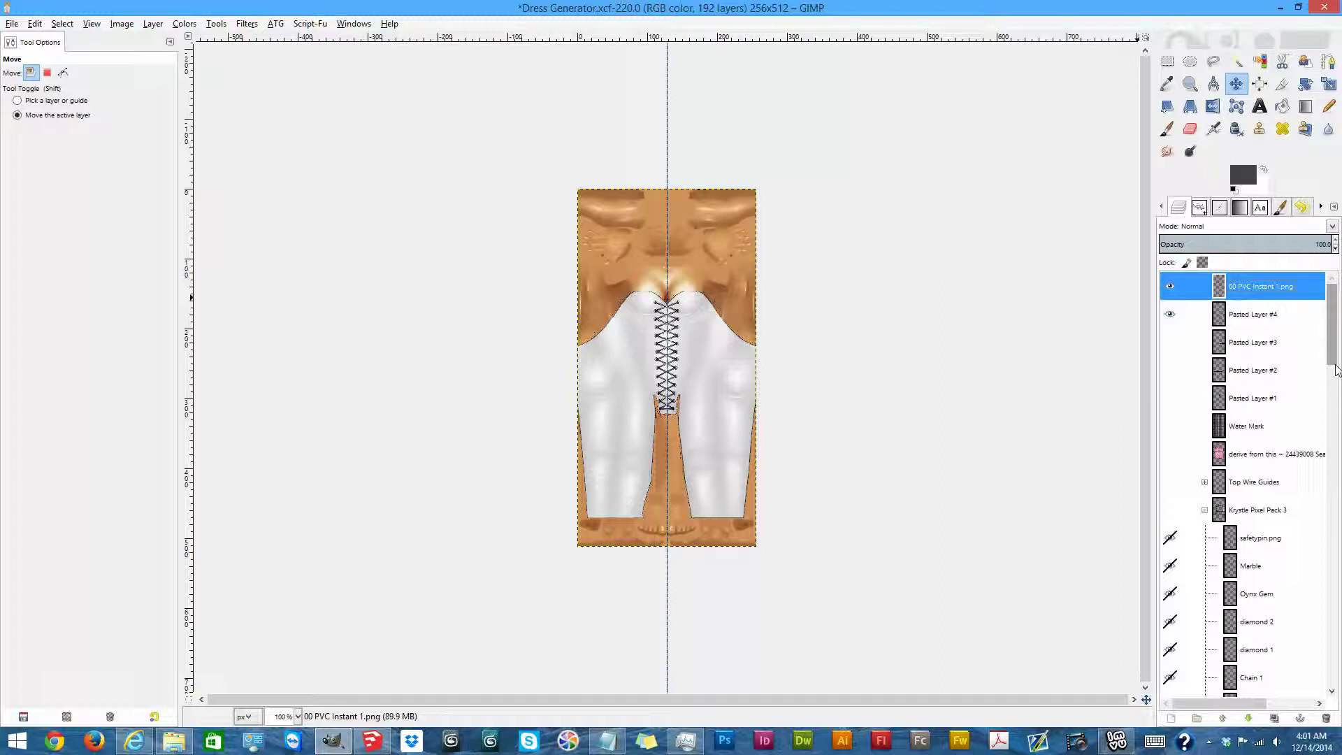
Hide the Zodiack skin ksf layer and export the image to the Dress Generator ~k~ folder as outfit 1.png.
scroll(1171, 420, "down", 15)
left_click(1170, 684)
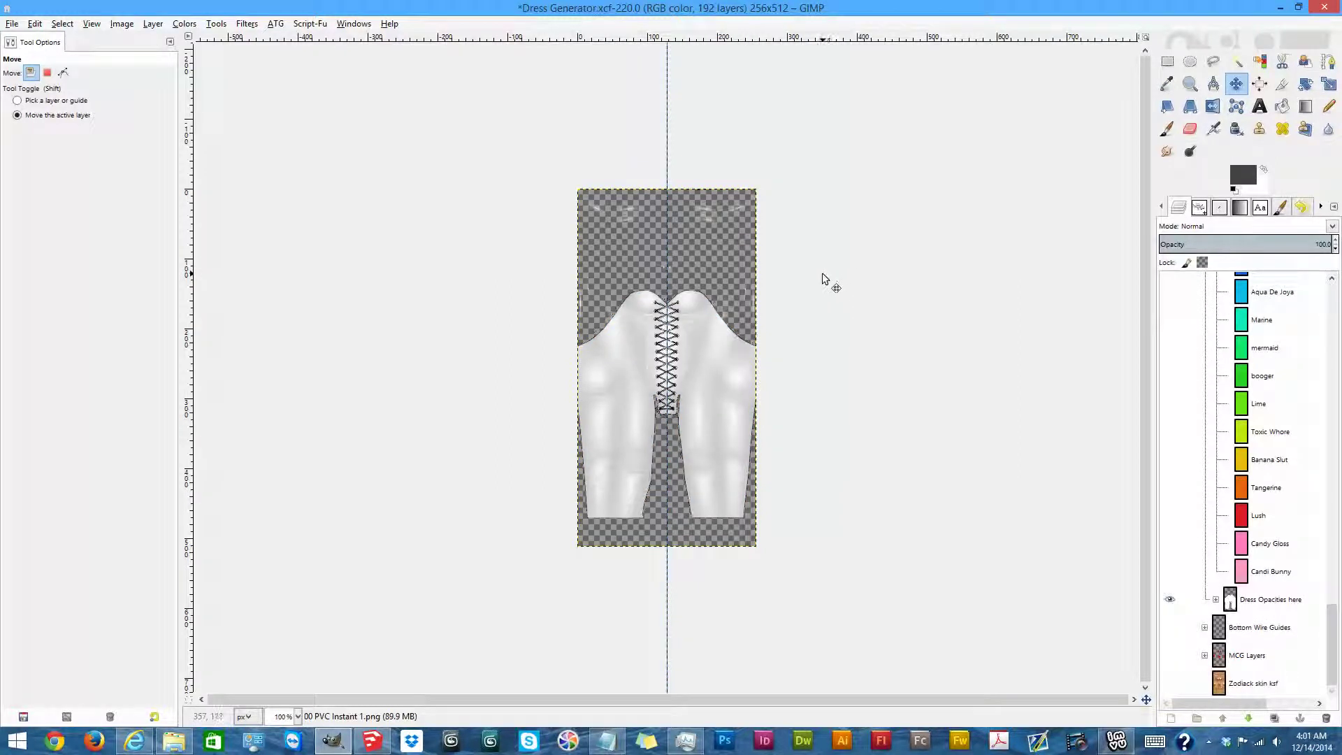
key("ctrl+shift+e")
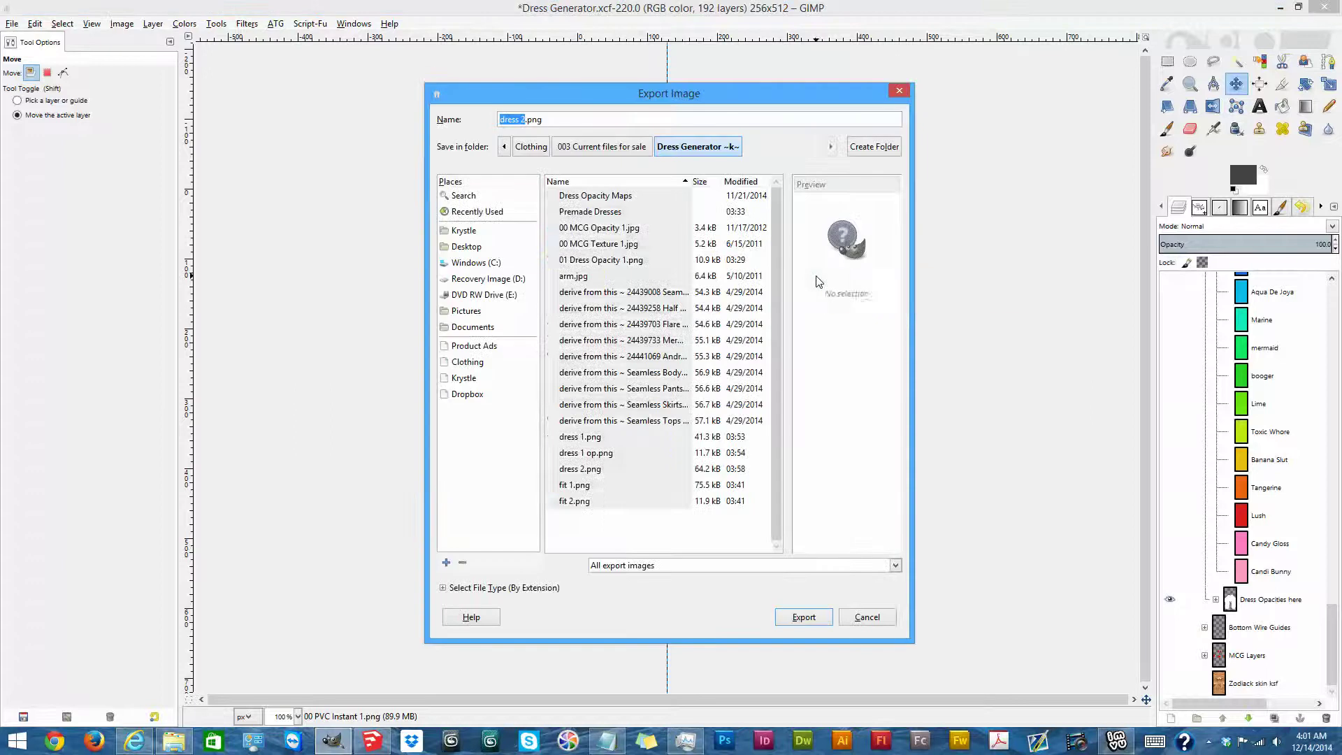
type("c")
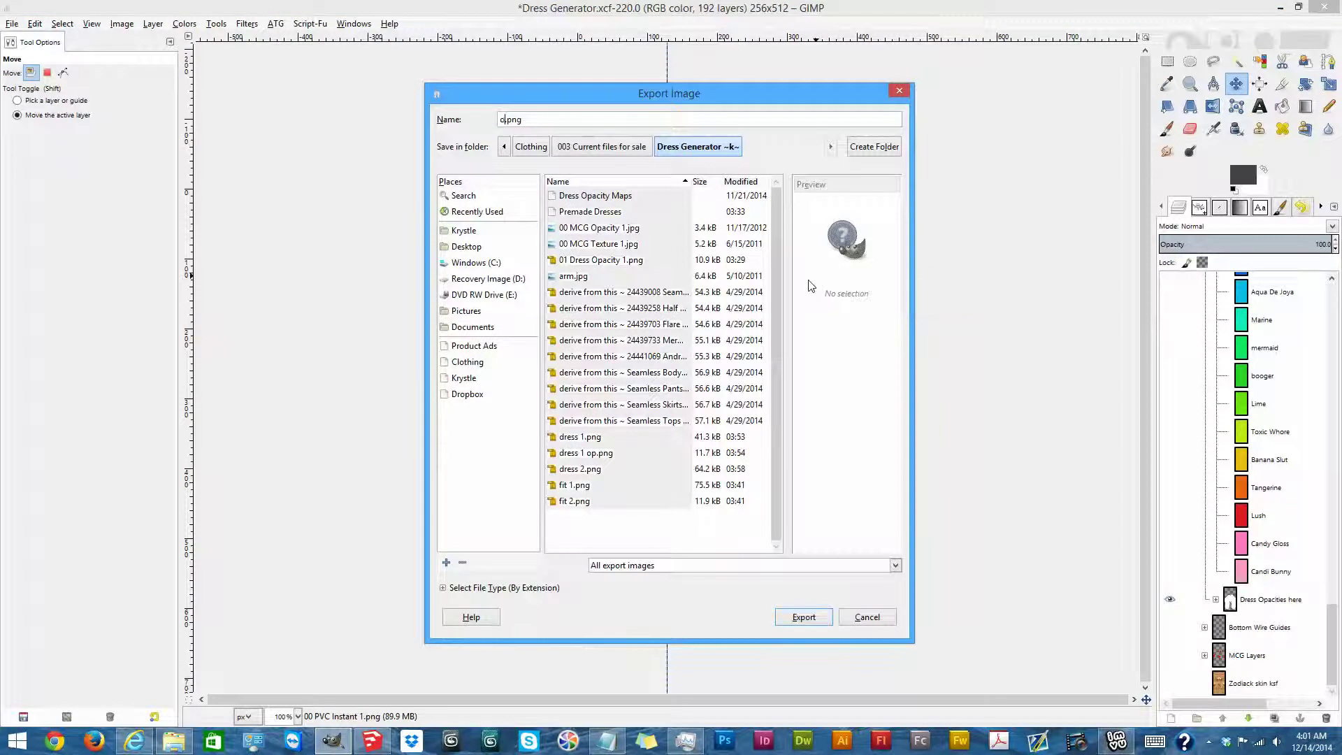
type("utfit 1")
key("Return")
key("Return")
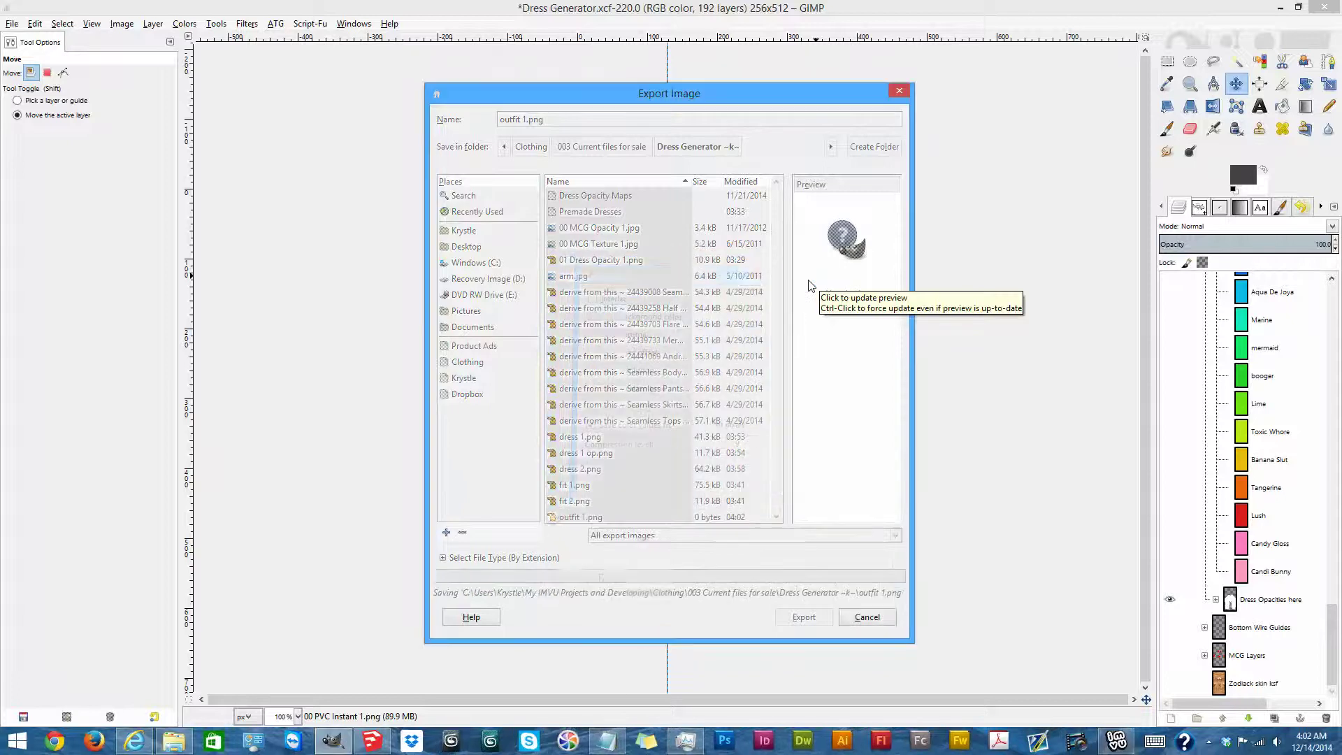
Switch to the IMVU editor and load 00 MCG Texture 1.jpg from the Dress Generator ~k~ folder as Body material 01's opacity map.
left_click(1117, 741)
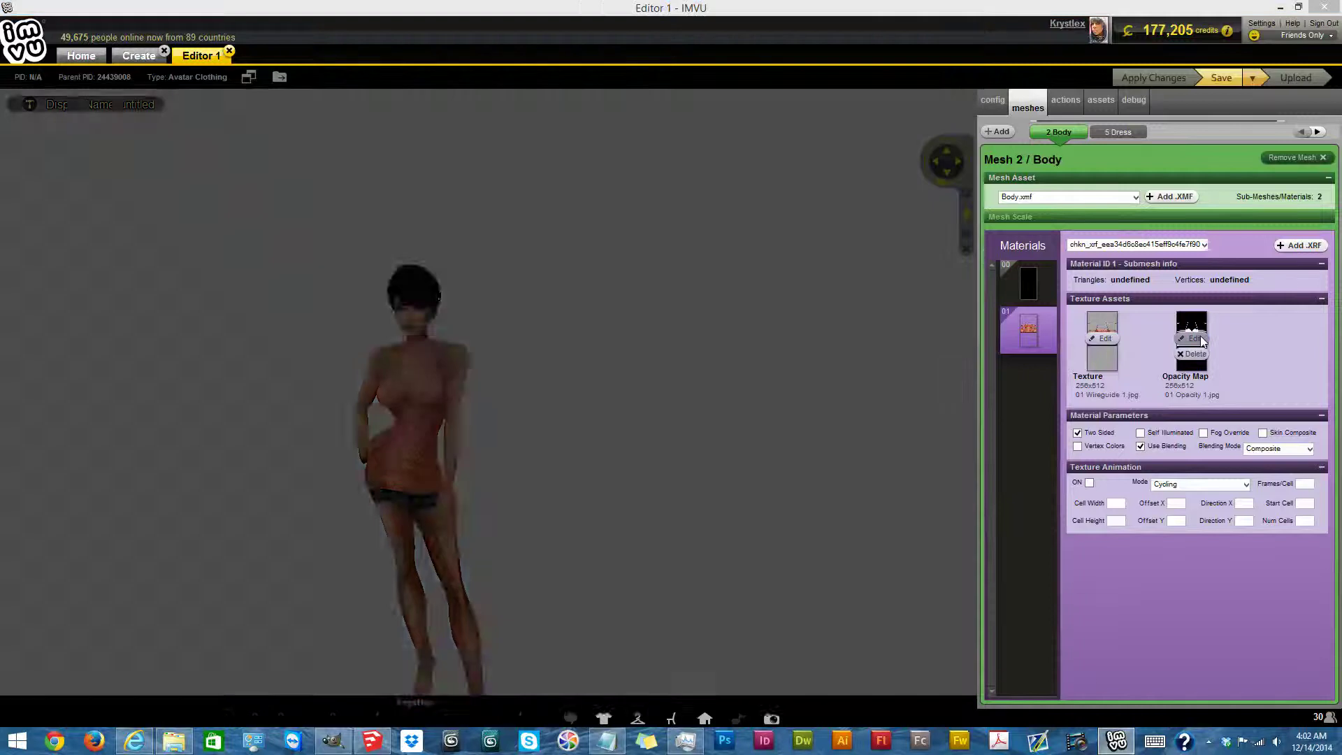
left_click(1195, 339)
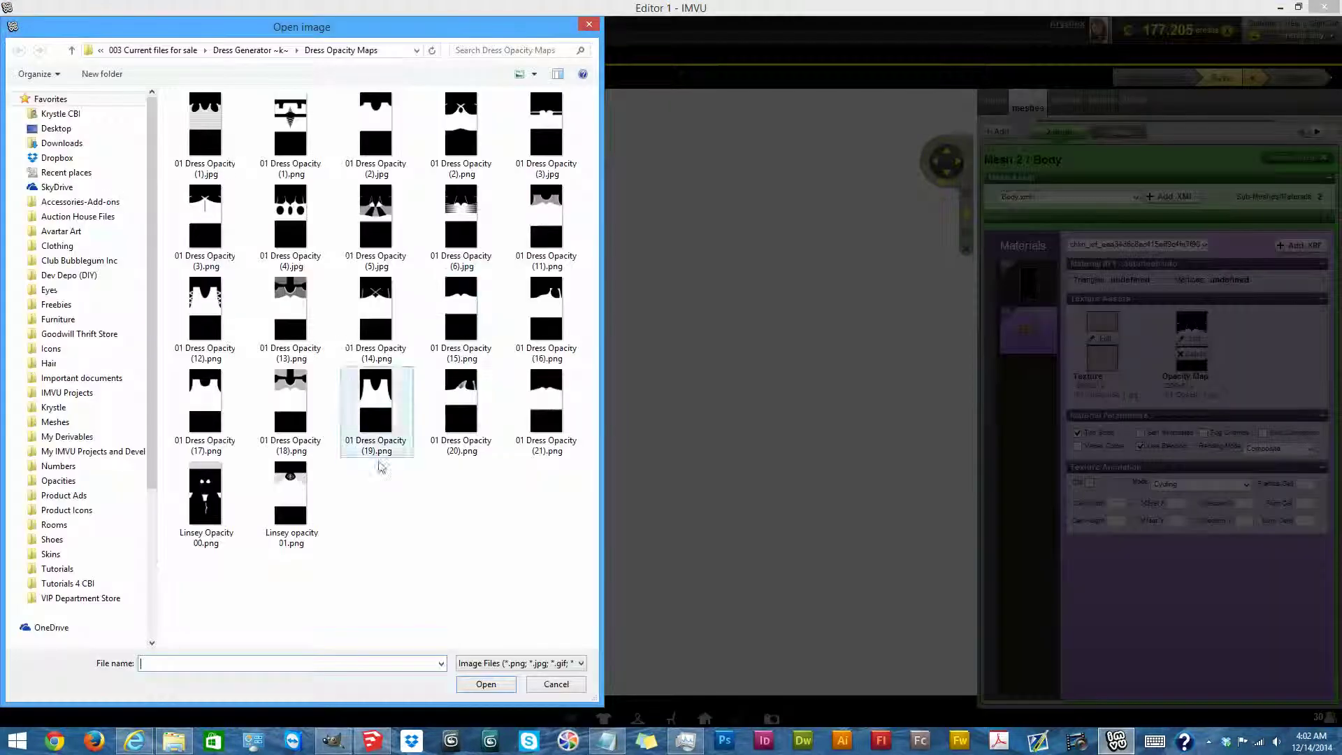
left_click(236, 49)
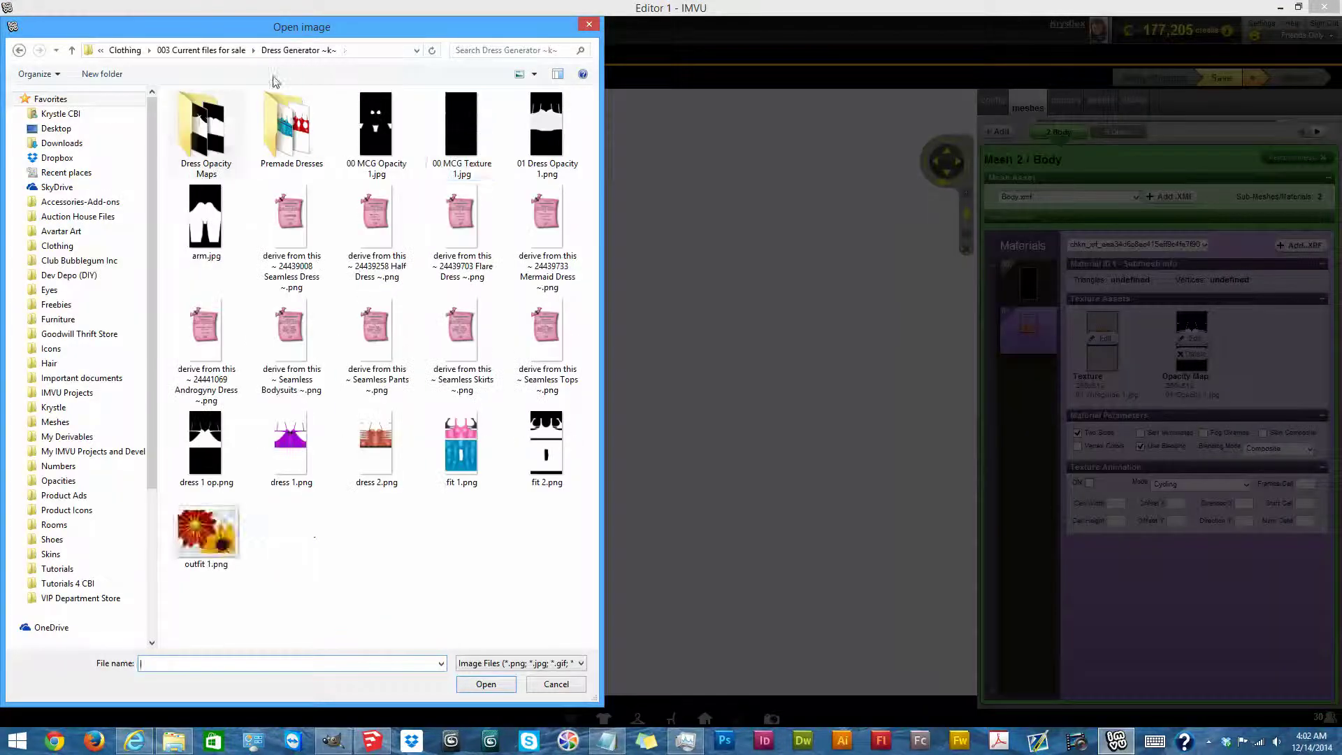
double_click(453, 108)
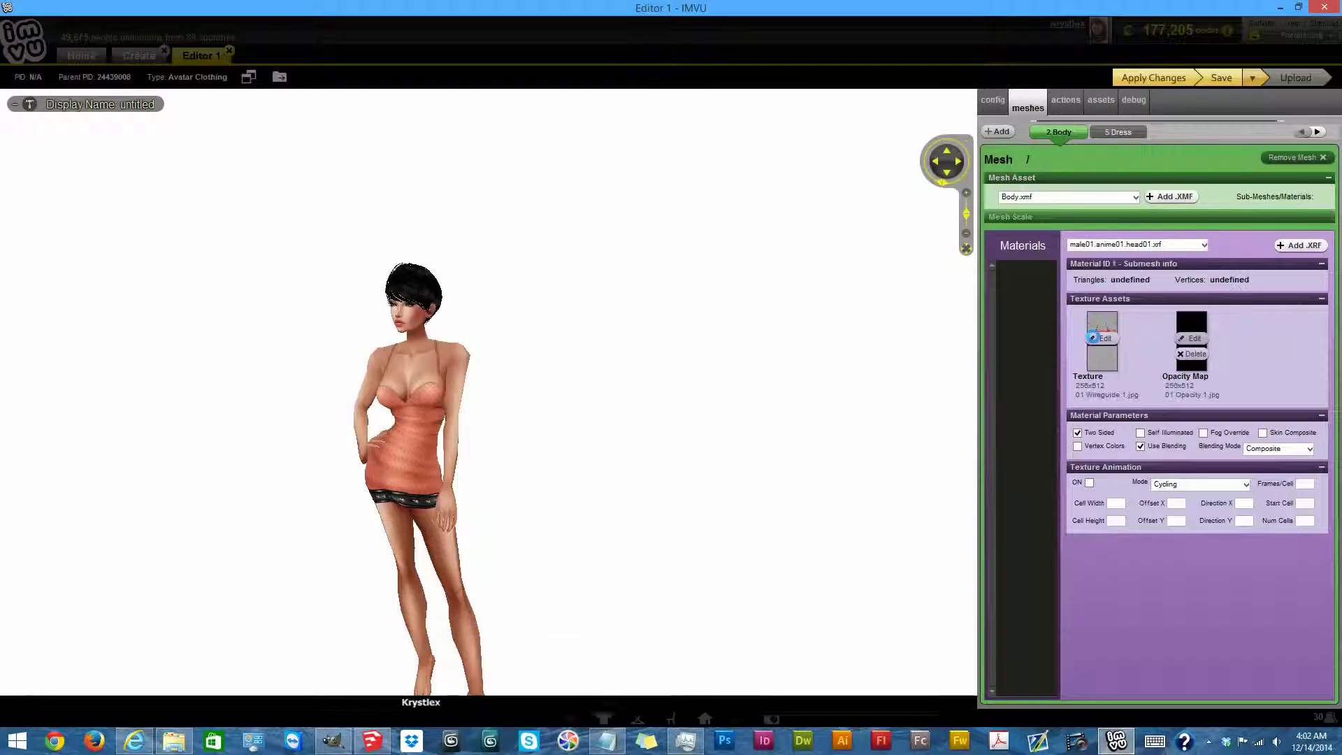
Give Body material 00 the texture outfit 1.png and the opacity map arm.jpg, and apply the changes.
left_click(1111, 340)
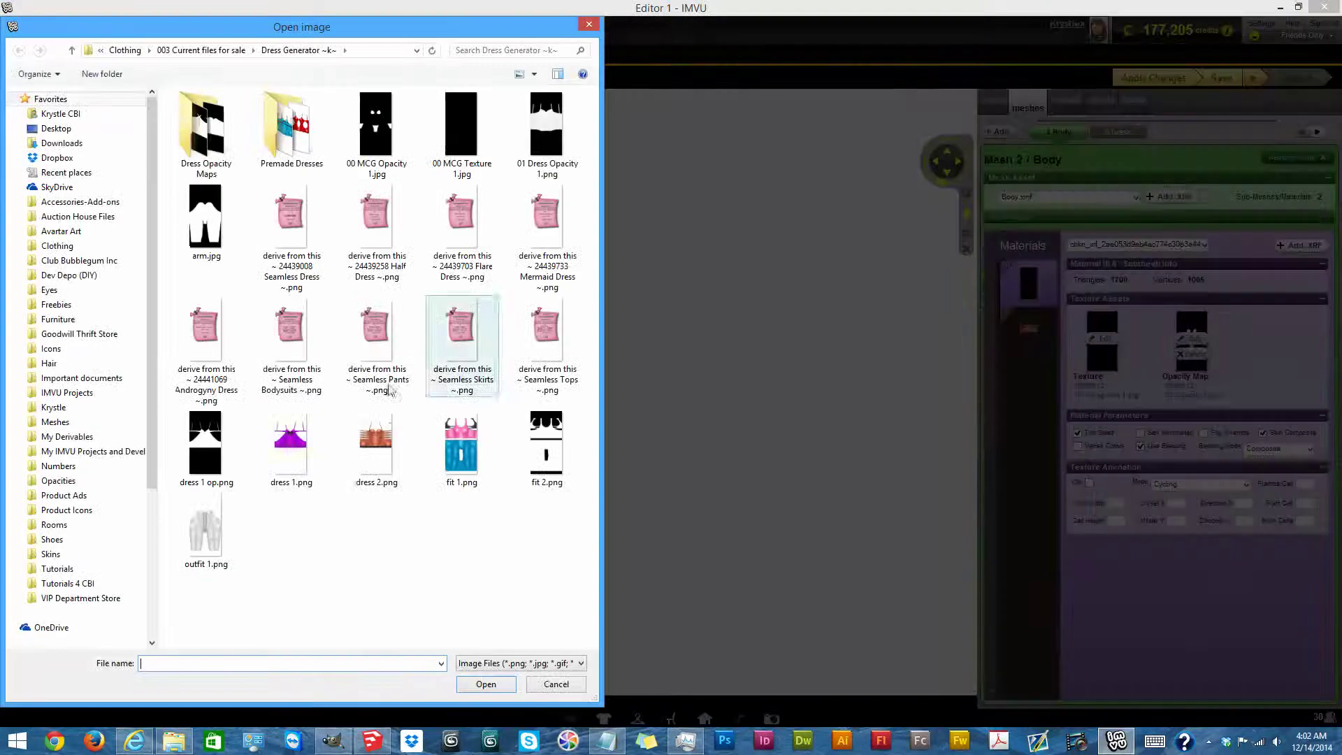
double_click(209, 530)
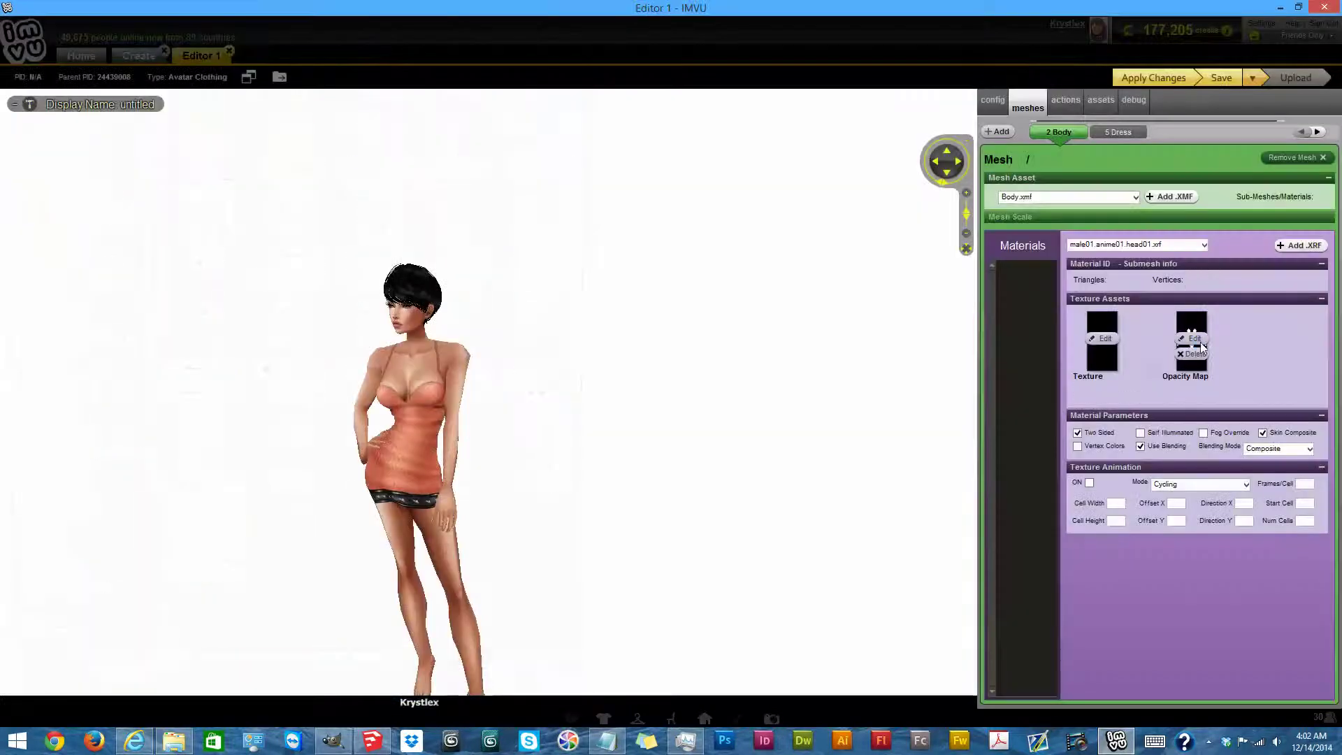
left_click(1194, 338)
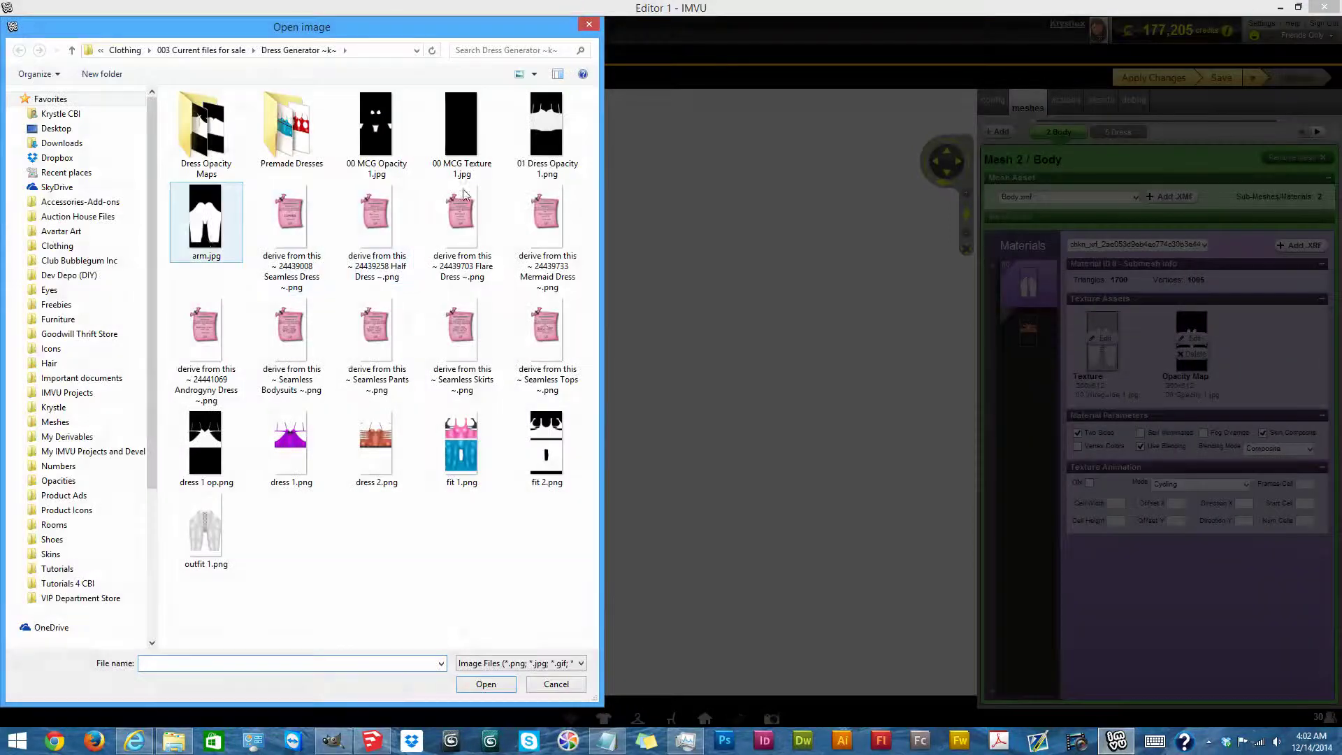
double_click(208, 217)
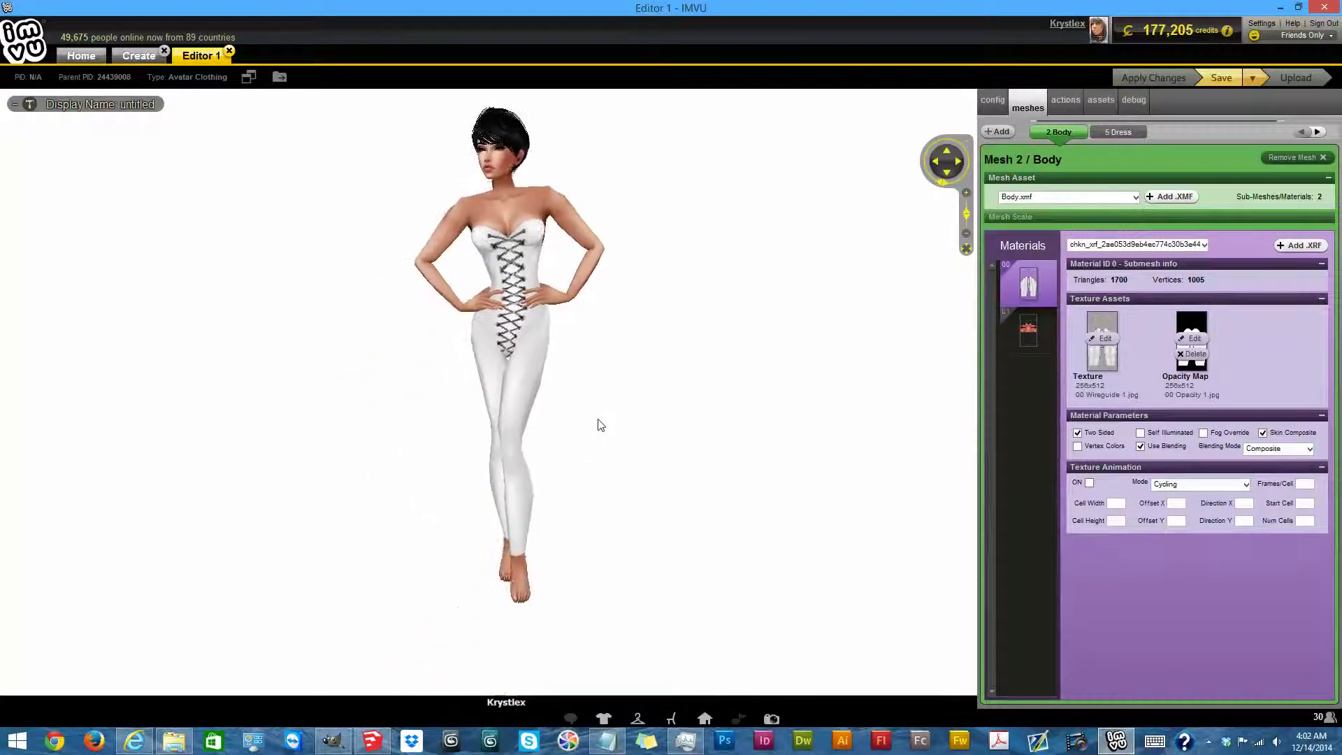
Examine the white laced bodysuit on the avatar up close, at full length and from different angles.
scroll(604, 459, "up", 5)
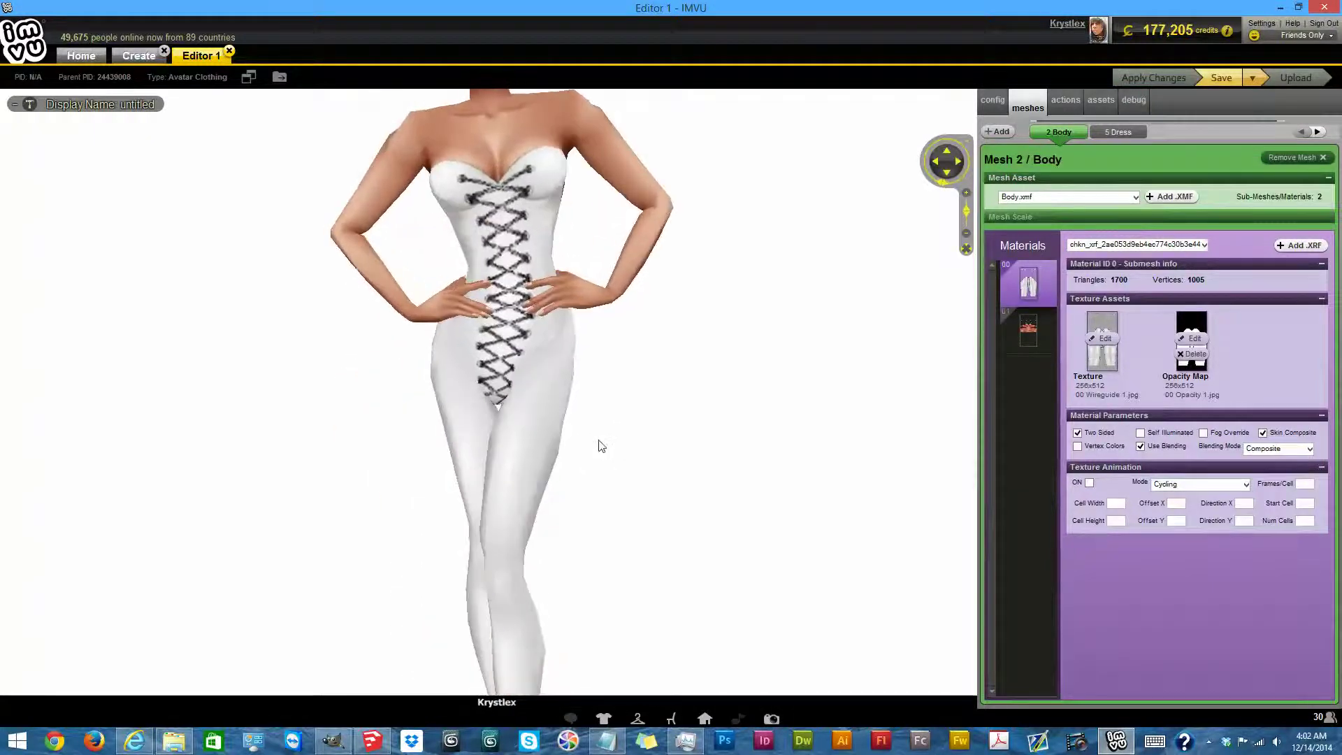
left_click_drag(547, 439, 695, 360)
scroll(350, 459, "down", 5)
scroll(566, 447, "up", 5)
scroll(566, 448, "down", 5)
scroll(608, 455, "up", 5)
scroll(420, 441, "down", 5)
scroll(902, 434, "up", 5)
scroll(901, 434, "up", 3)
scroll(535, 451, "down", 5)
scroll(683, 392, "up", 3)
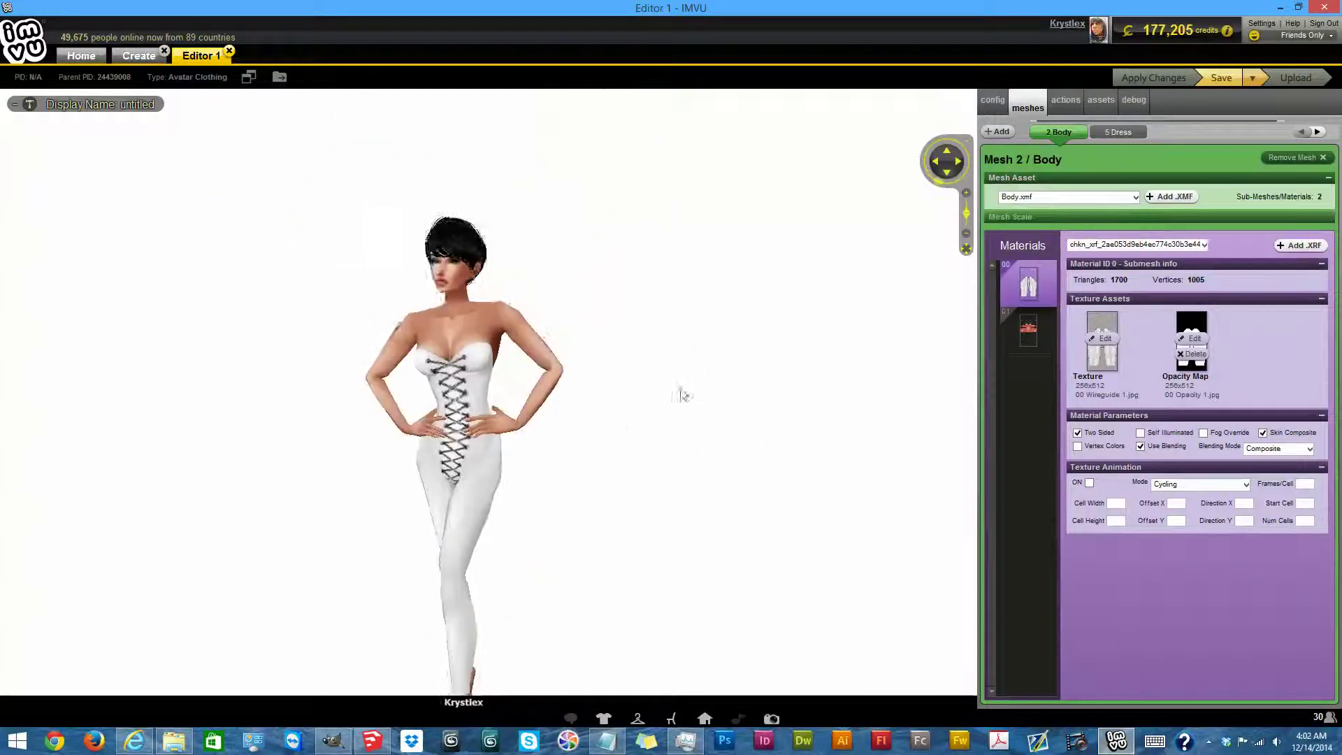
mouse_move(662, 453)
left_mouse_down()
mouse_move(608, 464)
mouse_move(653, 465)
left_mouse_up()
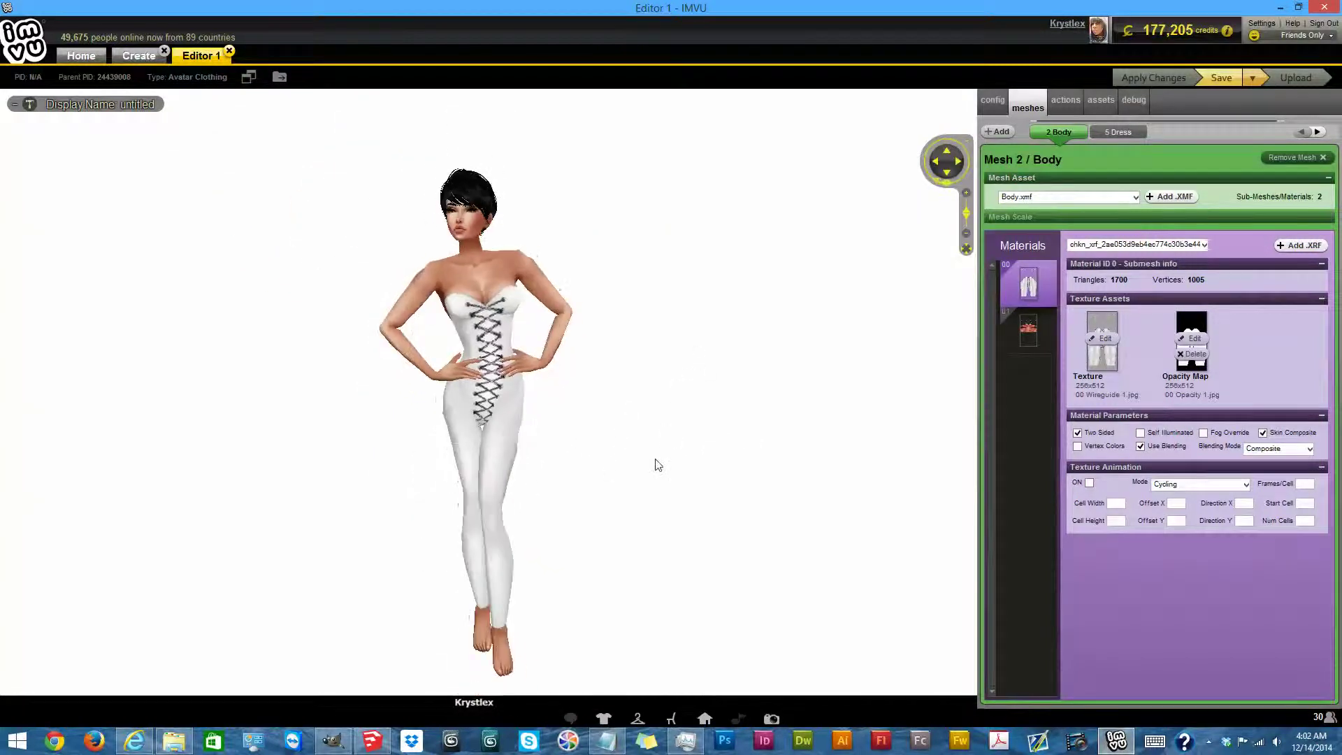
scroll(602, 467, "down", 2)
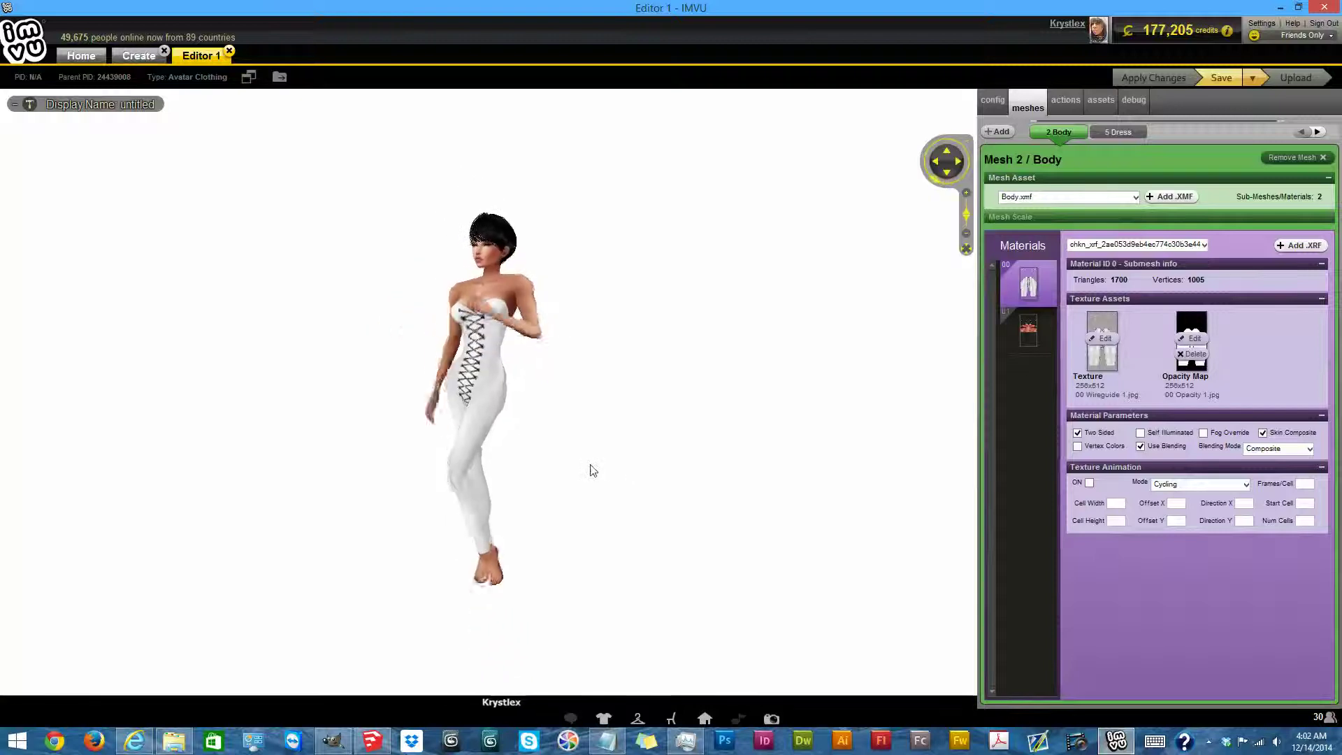
left_click_drag(617, 470, 1032, 462)
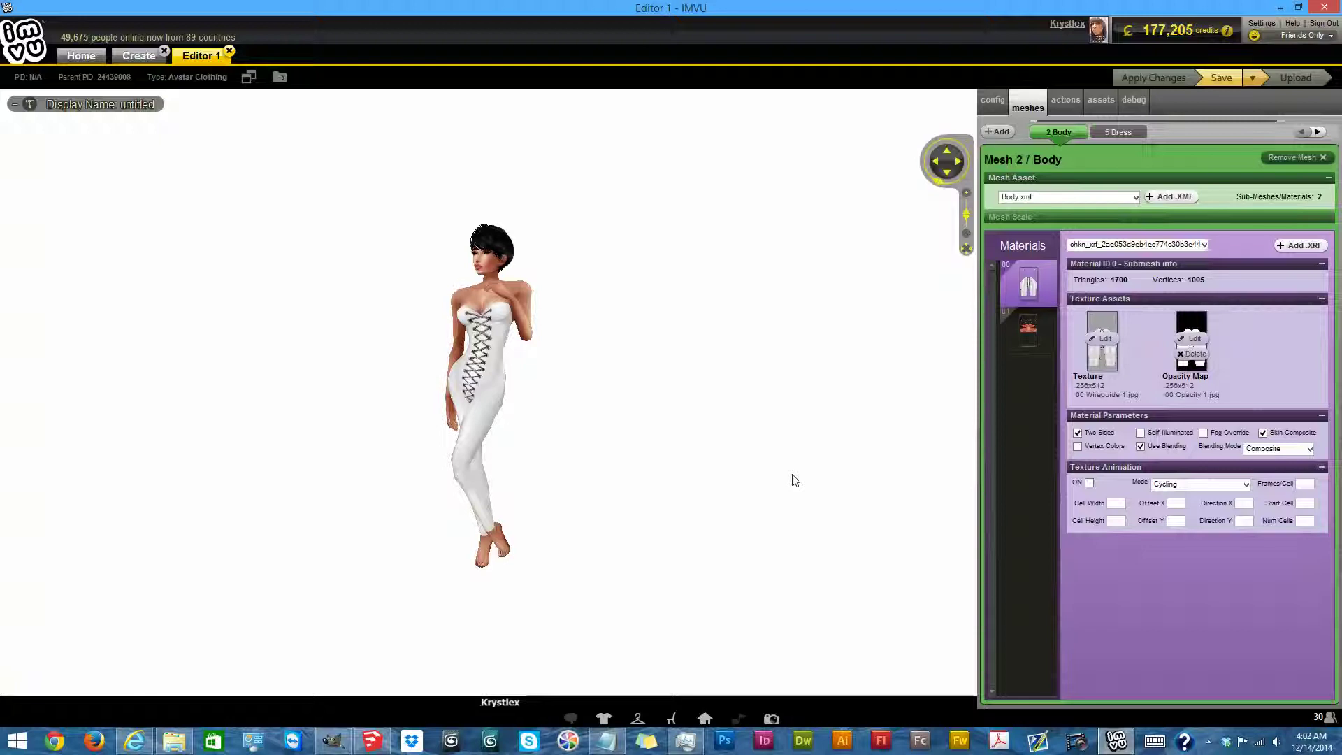
Minimize the IMVU editor and GIMP windows, and switch to Internet Explorer.
left_click(1281, 7)
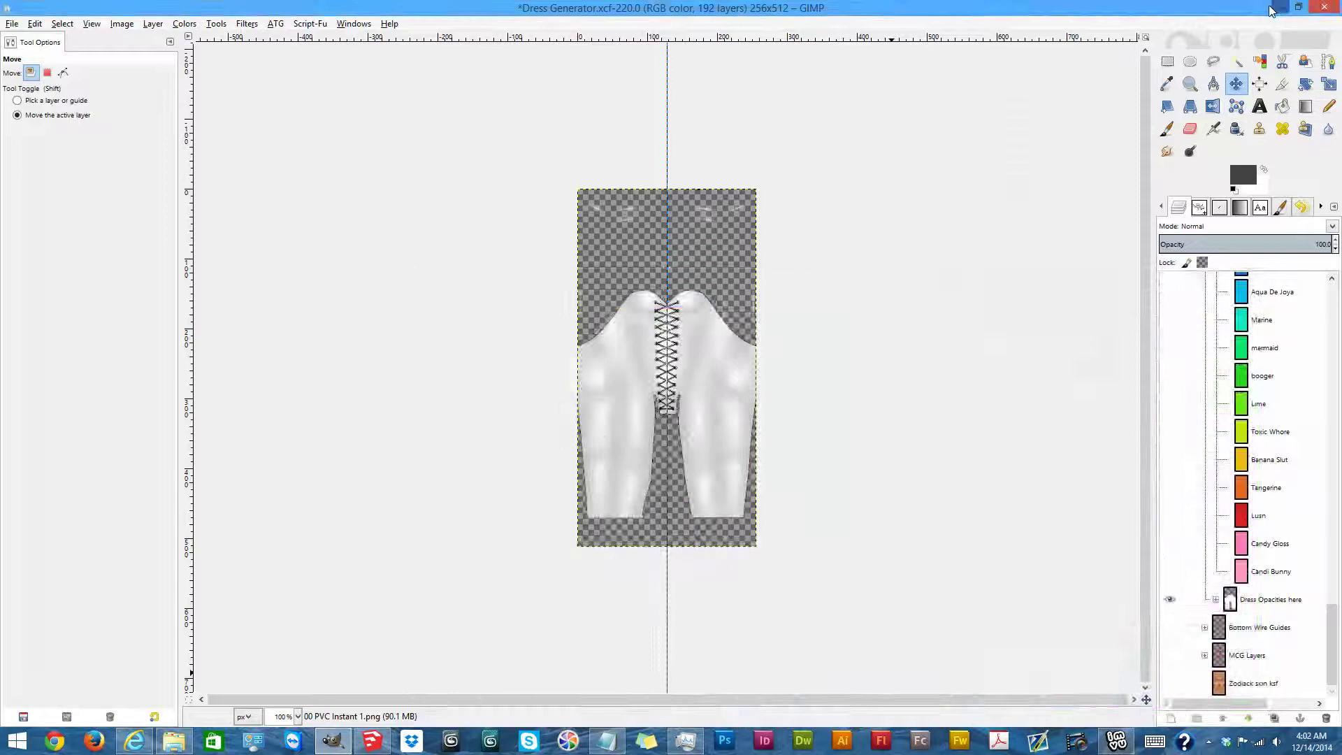
left_click(1271, 9)
left_click(133, 741)
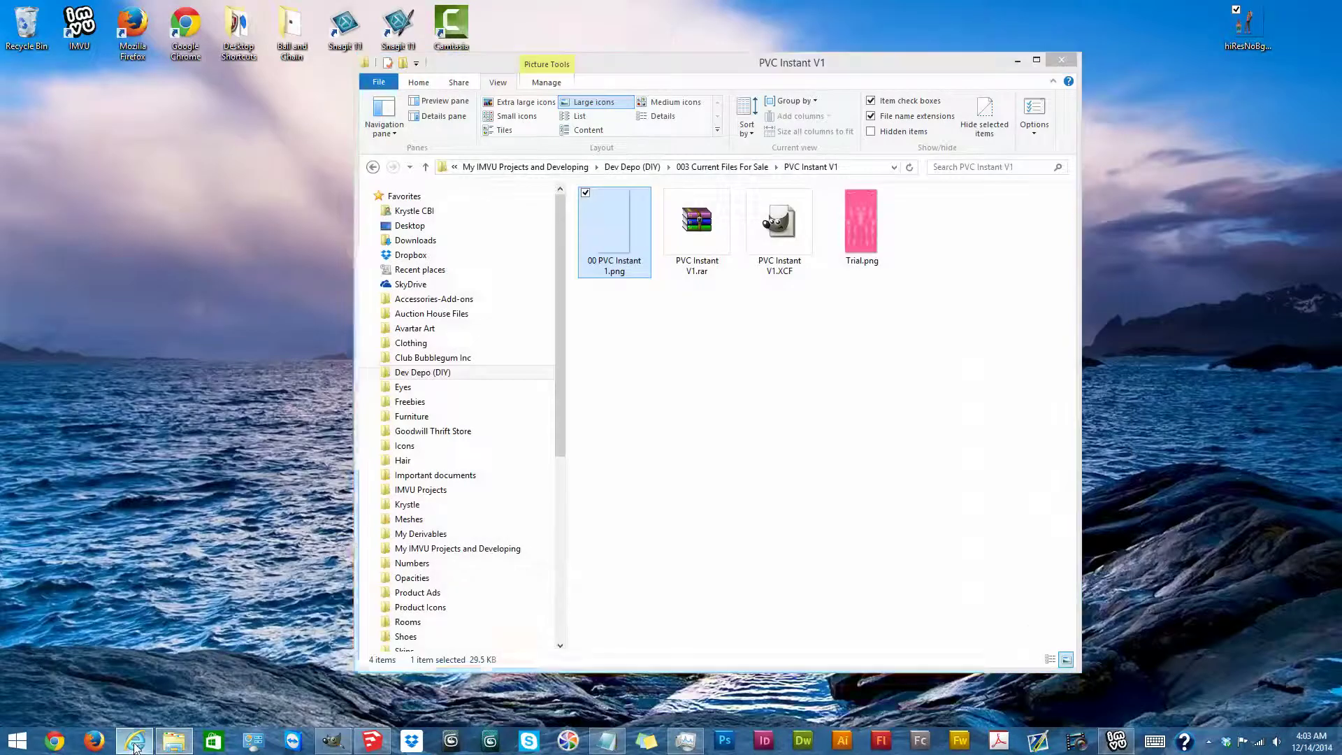